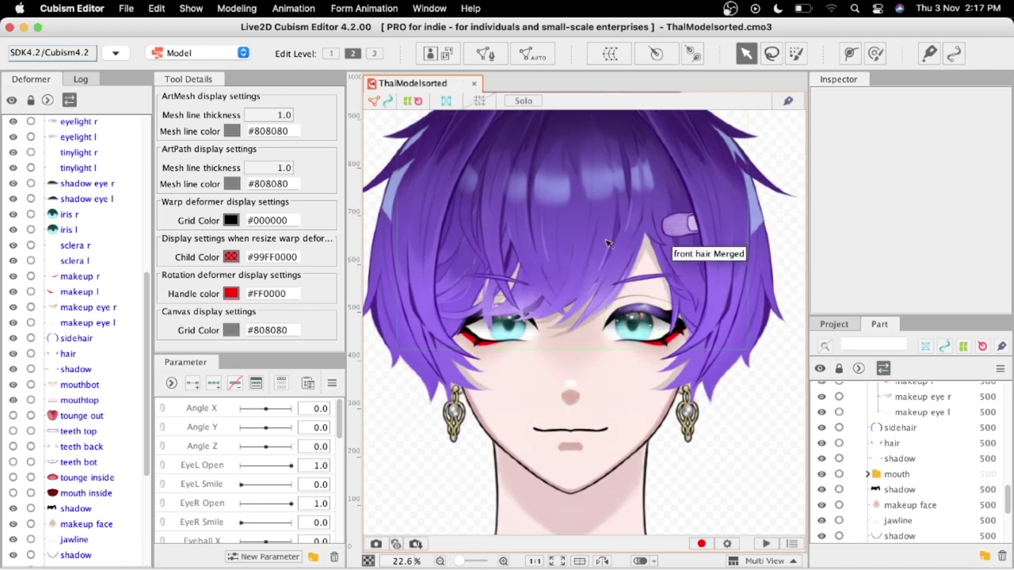
pyautogui.click(594, 227)
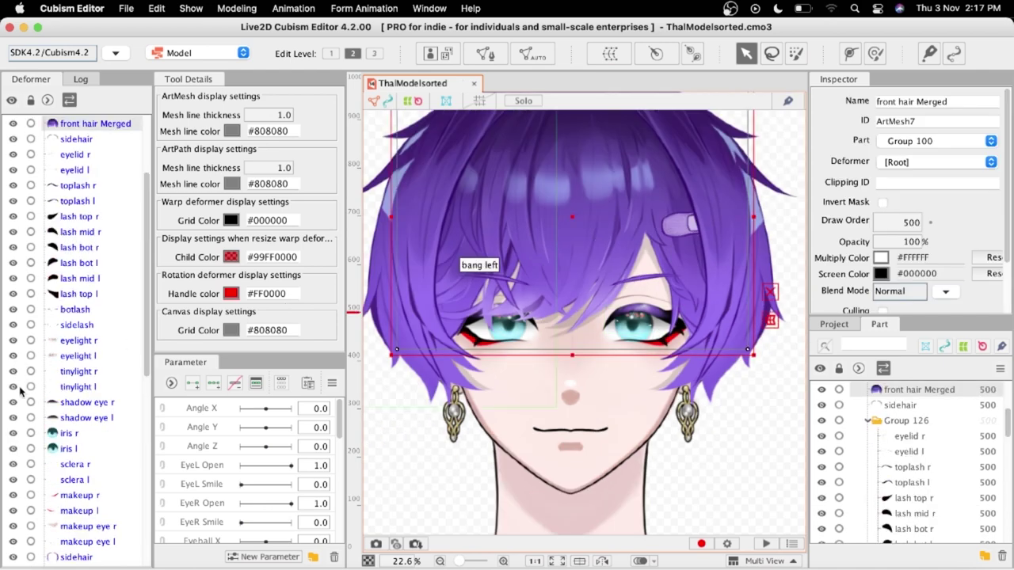
pyautogui.scroll(-2, 22, 390)
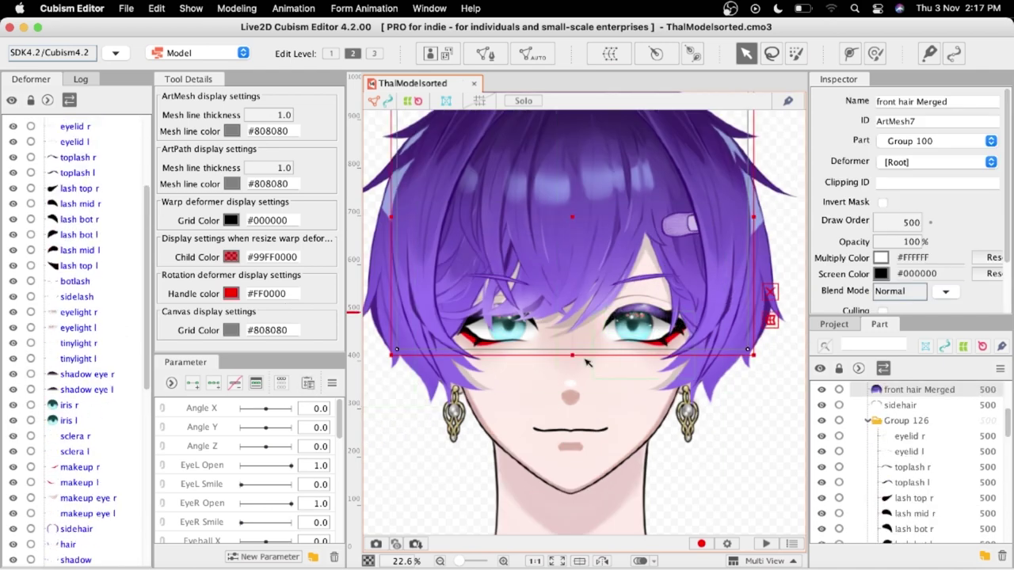
pyautogui.click(739, 423)
pyautogui.scroll(2, 650, 331)
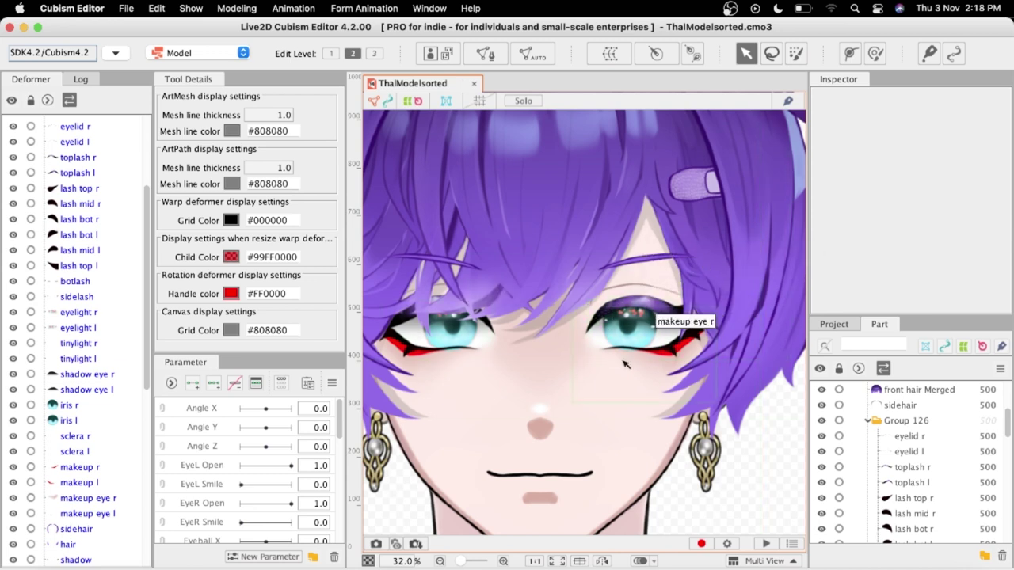
pyautogui.scroll(-2, 32, 358)
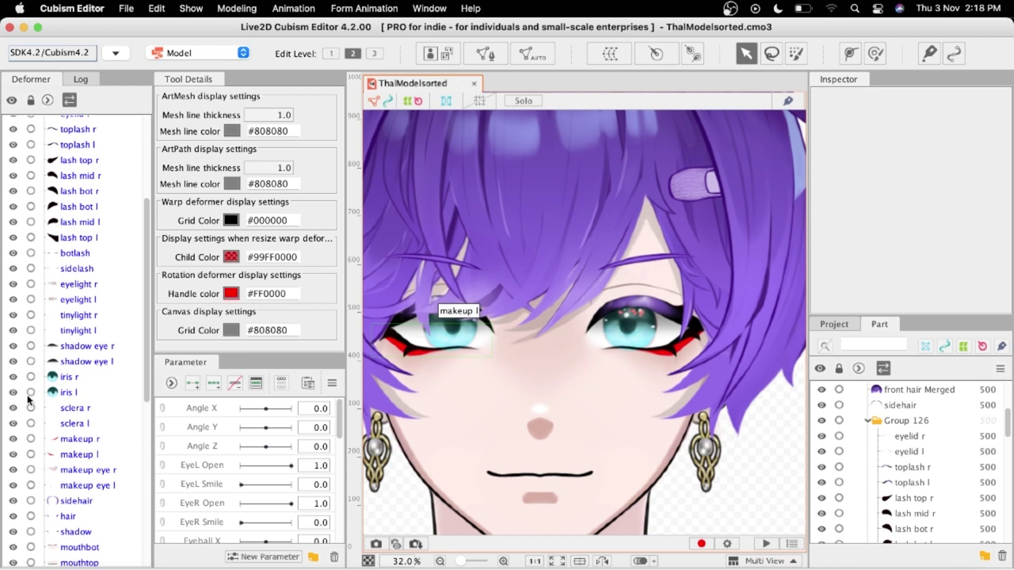
pyautogui.scroll(-2, 30, 398)
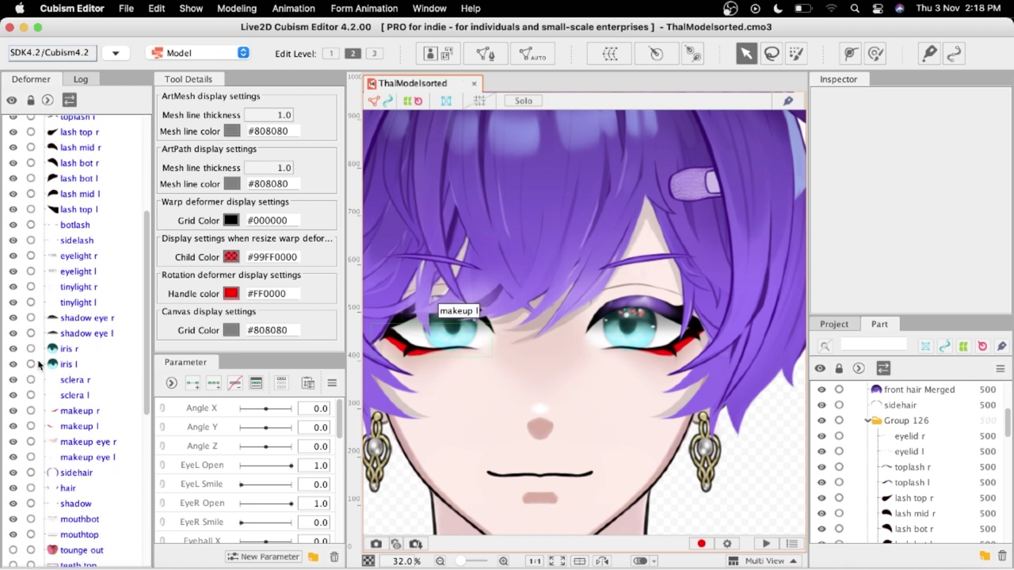
pyautogui.scroll(10, 36, 363)
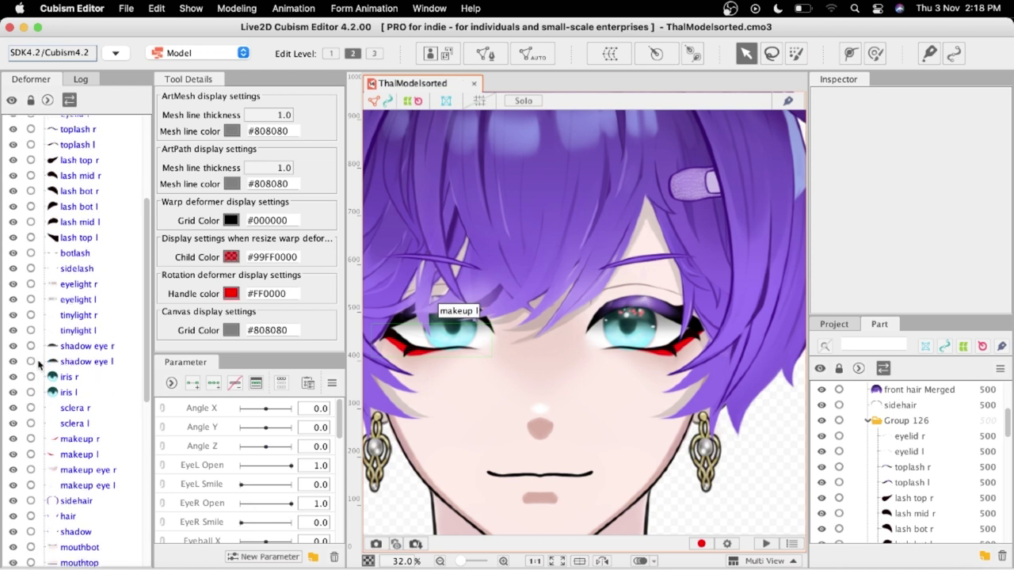
# Hide the front hair Merged art mesh to uncover the eyes and forehead
pyautogui.click(537, 218)
pyautogui.scroll(-2, 579, 221)
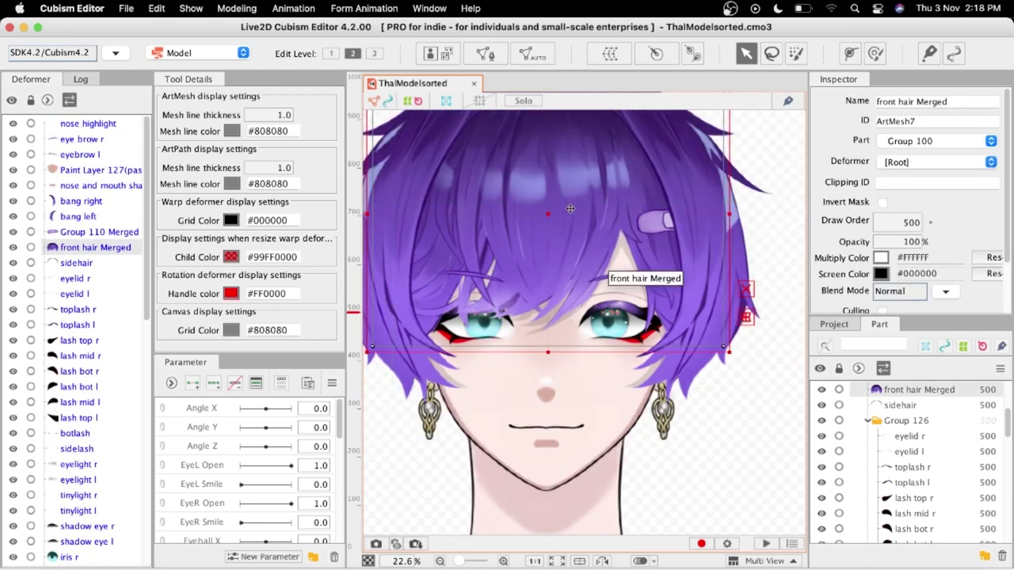
pyautogui.scroll(2, 529, 180)
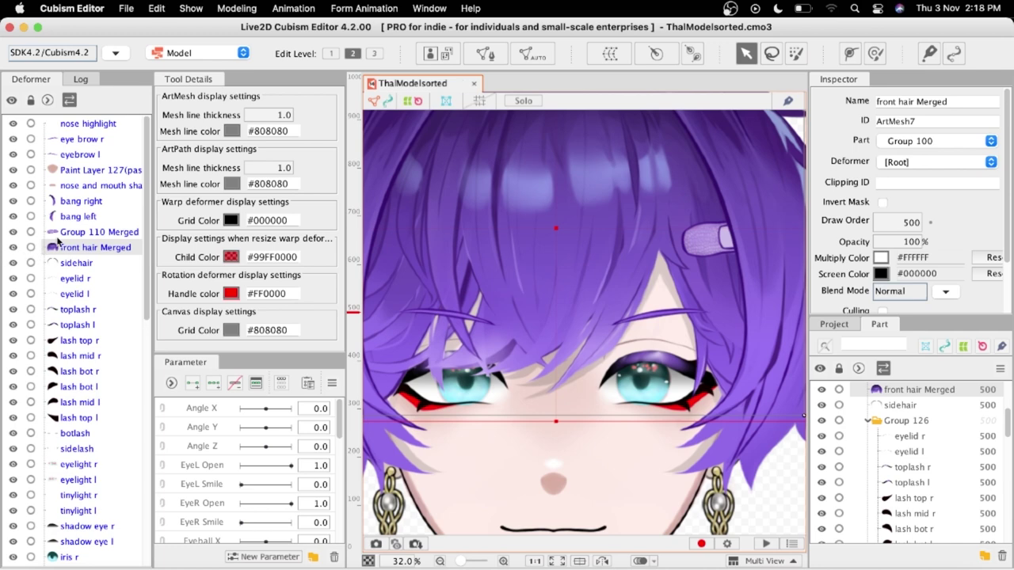
pyautogui.scroll(-4, 96, 403)
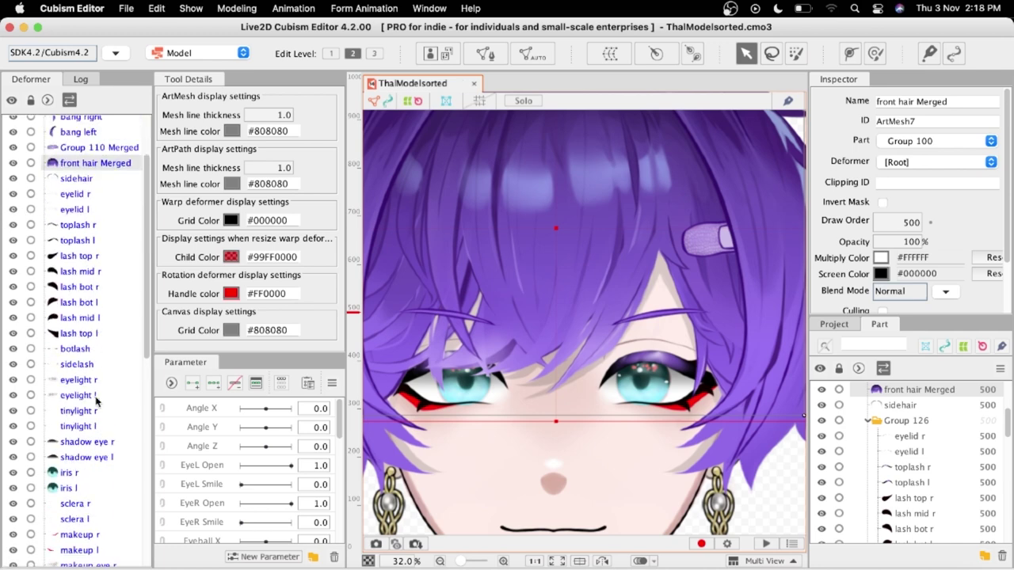
pyautogui.scroll(4, 97, 402)
pyautogui.click(12, 247)
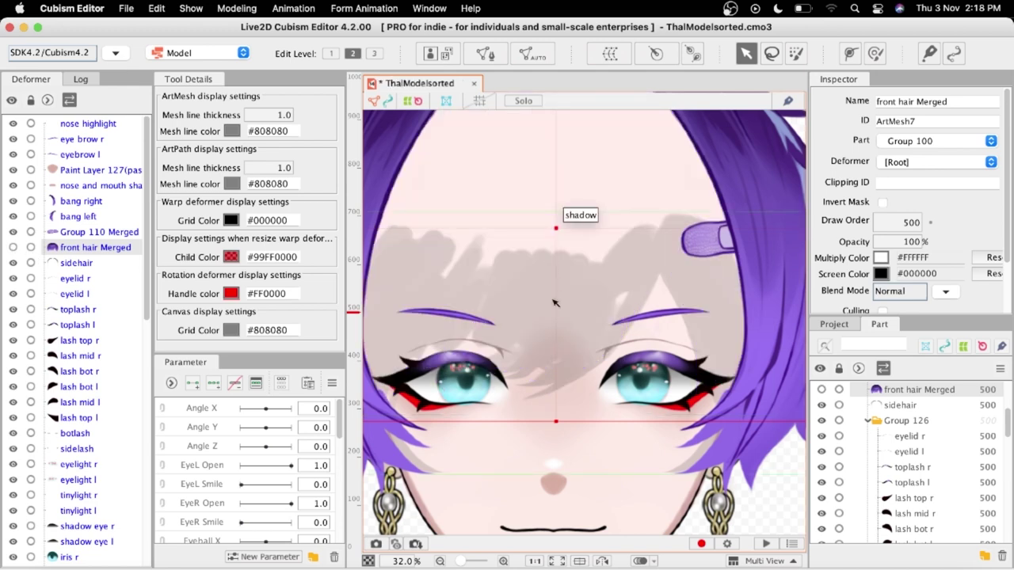
# Hide the hair shadow layer that covers the forehead and clear the selection
pyautogui.scroll(-7, 45, 477)
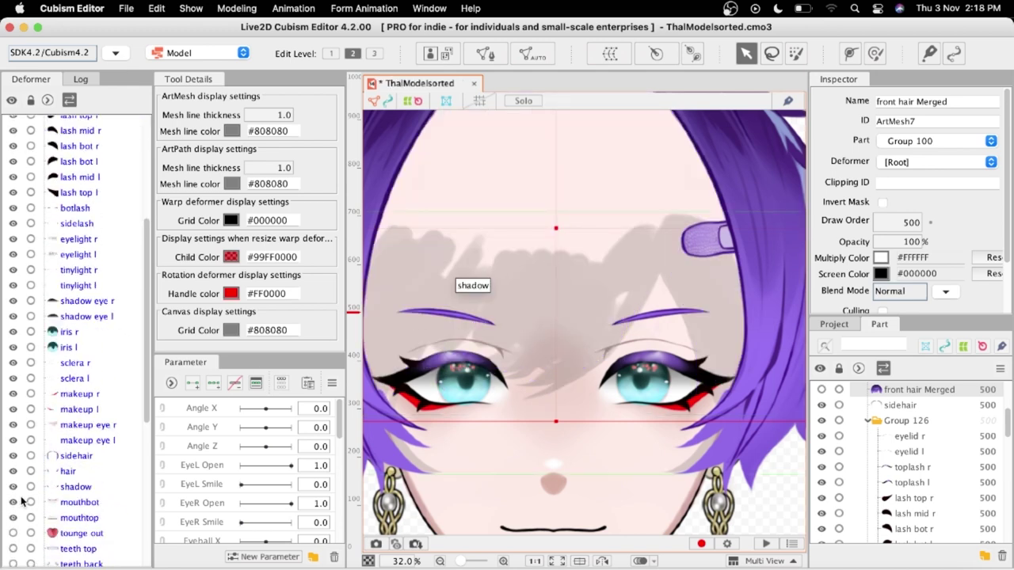
pyautogui.scroll(-2, 22, 507)
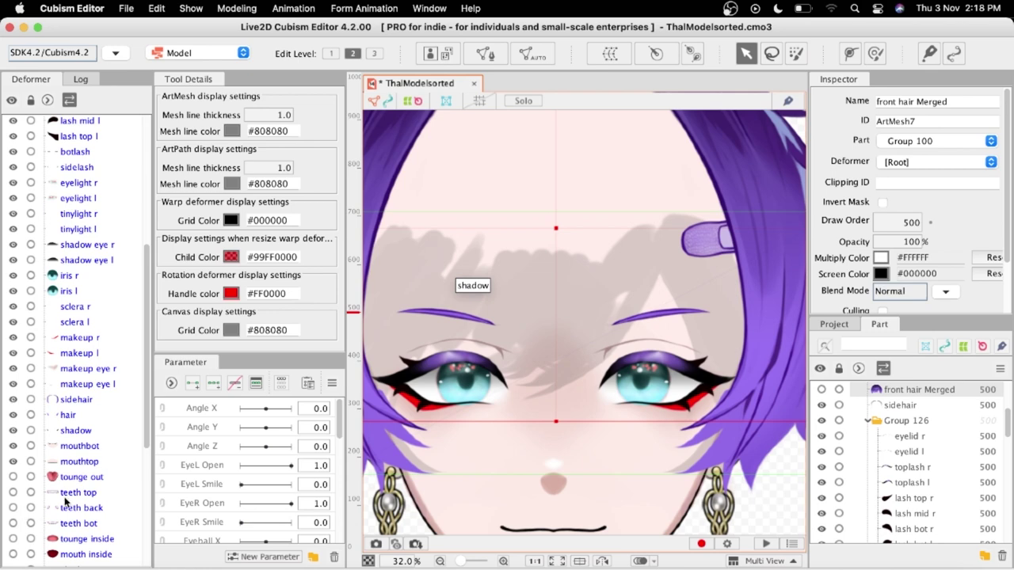
pyautogui.scroll(-3, 61, 472)
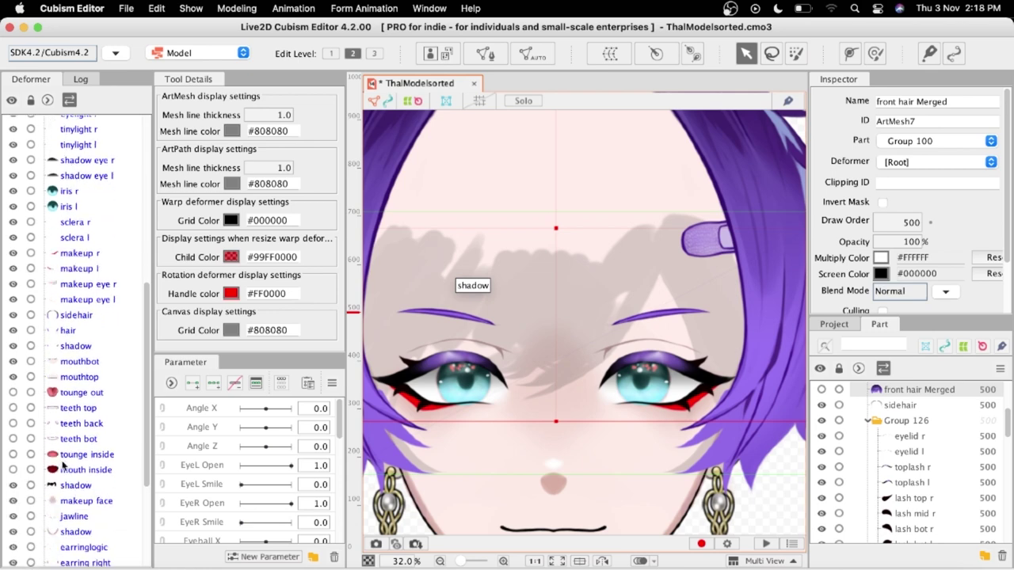
pyautogui.click(14, 486)
pyautogui.scroll(-1, 538, 354)
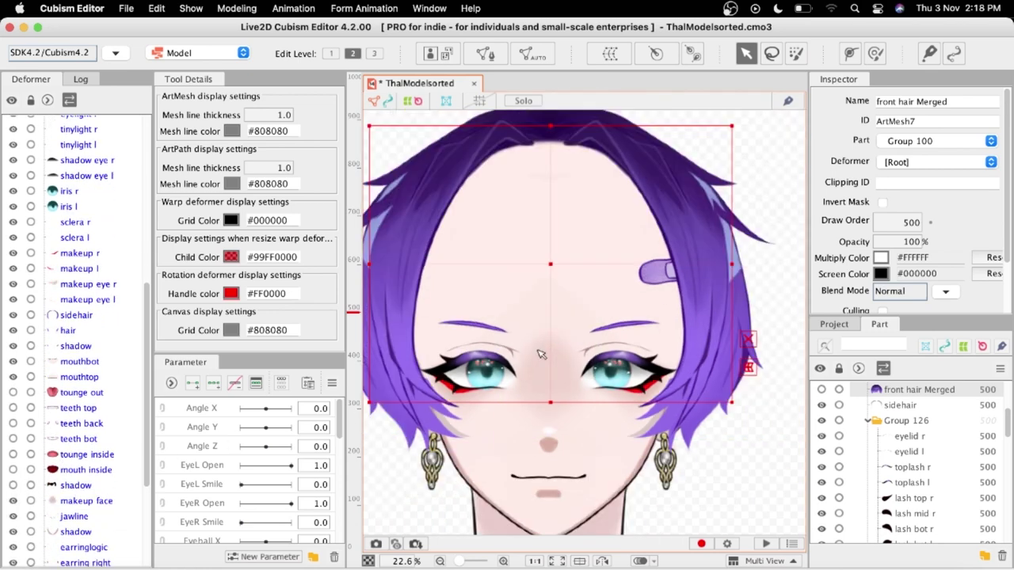
pyautogui.click(752, 477)
# Open the toplash r art mesh for manual mesh editing
pyautogui.scroll(2, 638, 390)
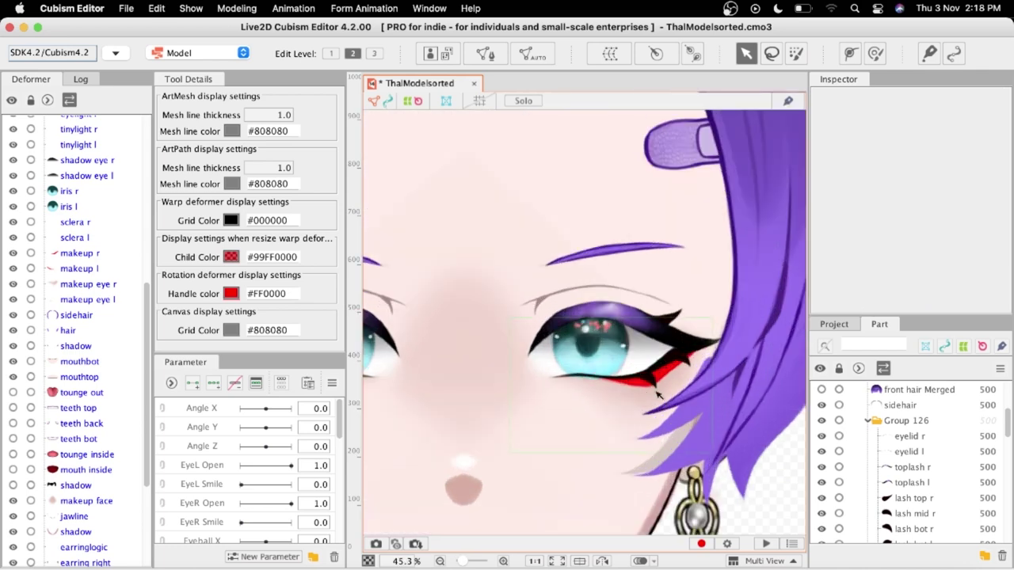
pyautogui.hscroll(3, 582, 443)
pyautogui.scroll(-1, 582, 444)
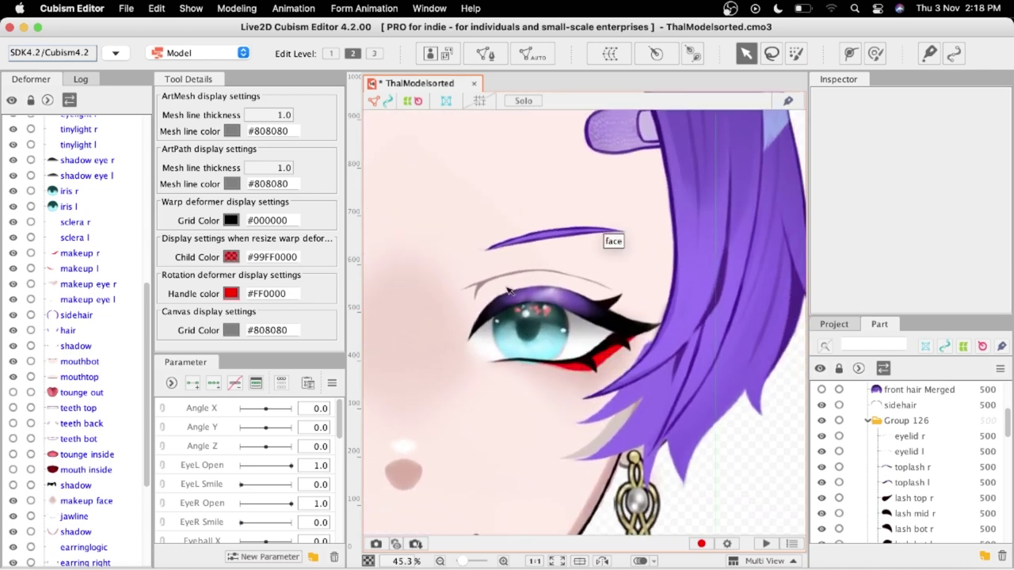
pyautogui.scroll(1, 582, 299)
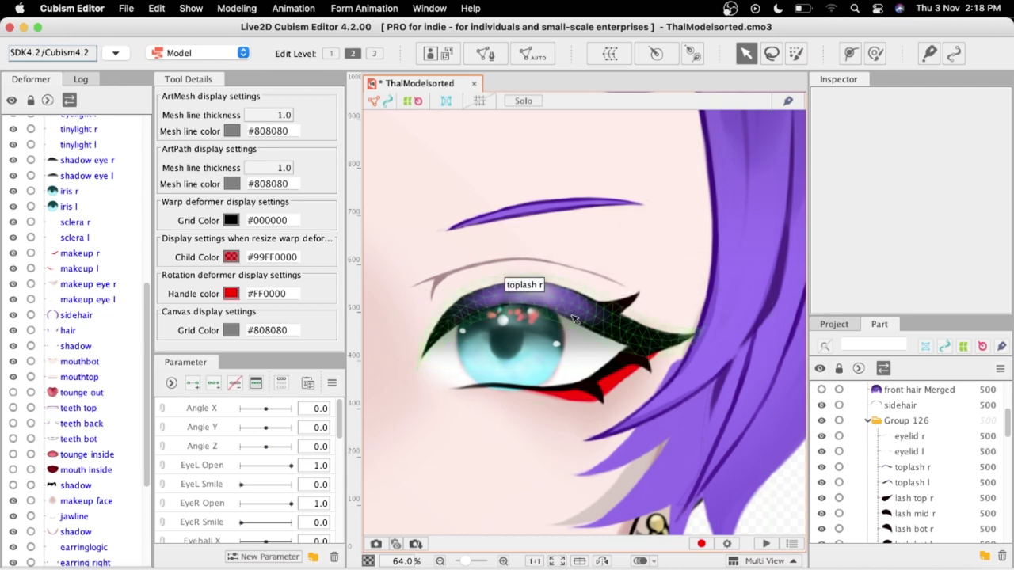
pyautogui.doubleClick(571, 315)
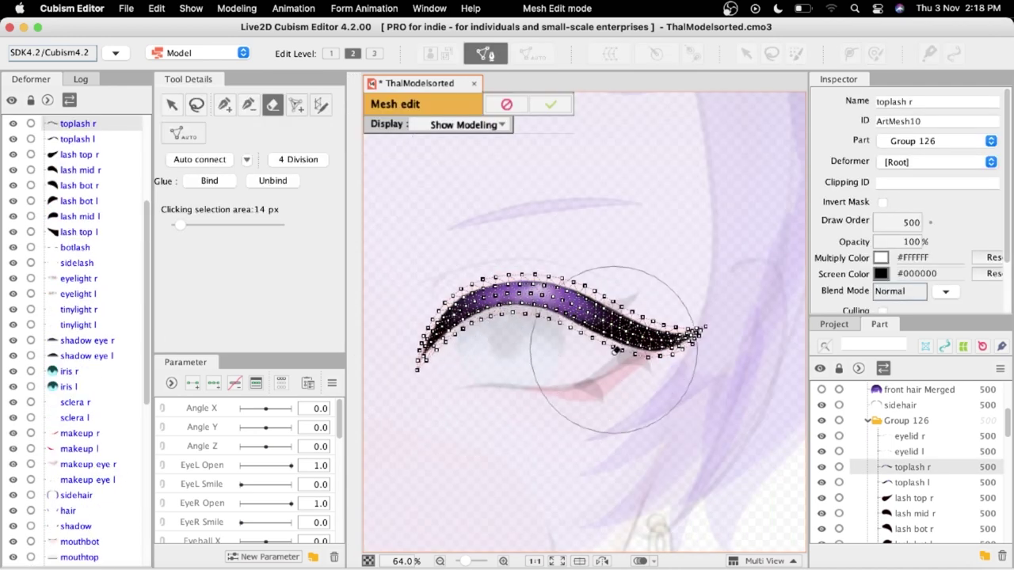
# Lasso all existing vertices of the toplash r mesh and delete them
pyautogui.click(171, 104)
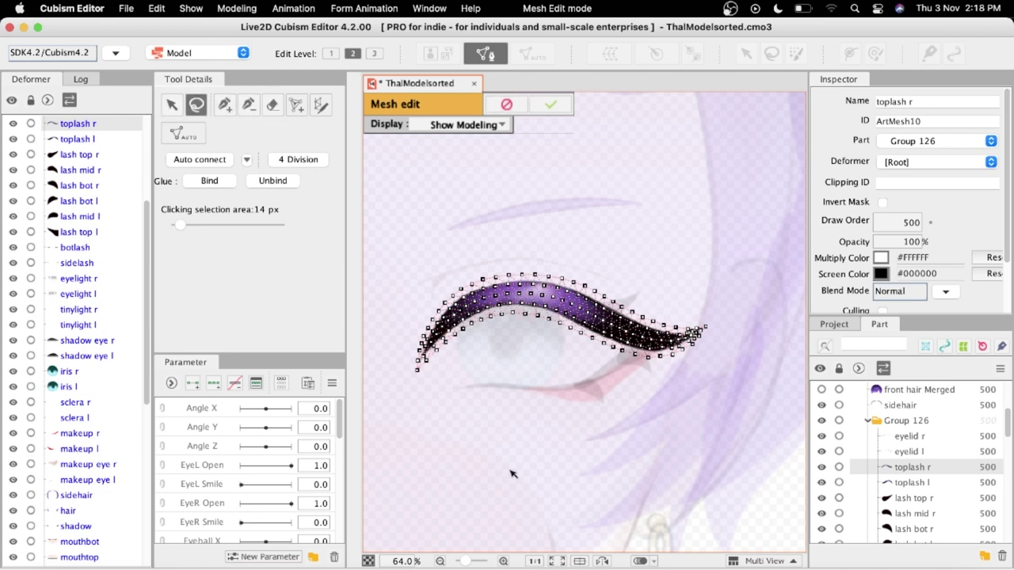
pyautogui.moveTo(511, 474)
pyautogui.mouseDown()
pyautogui.moveTo(467, 255)
pyautogui.moveTo(745, 317)
pyautogui.moveTo(701, 435)
pyautogui.mouseUp()
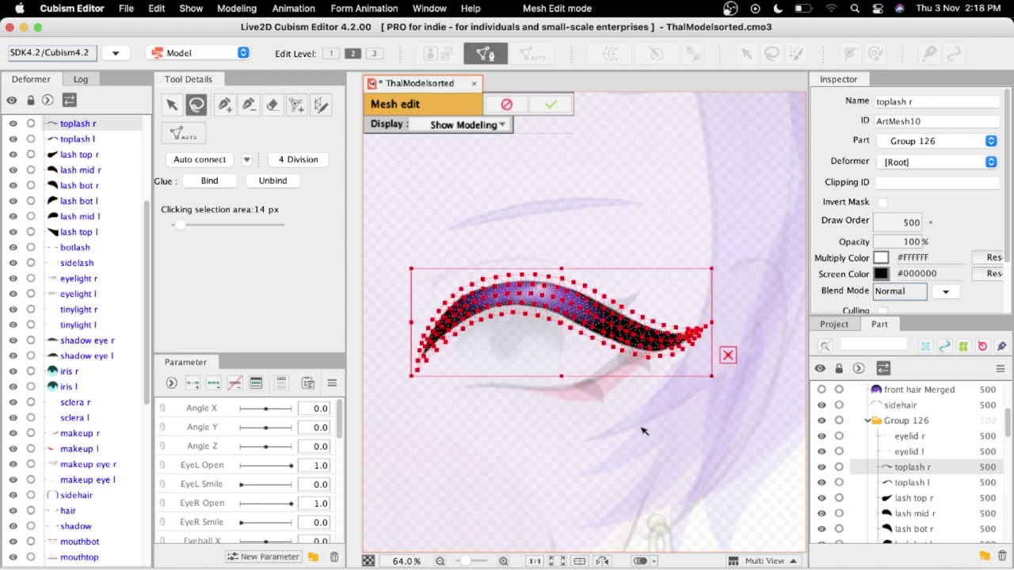
pyautogui.press('Delete')
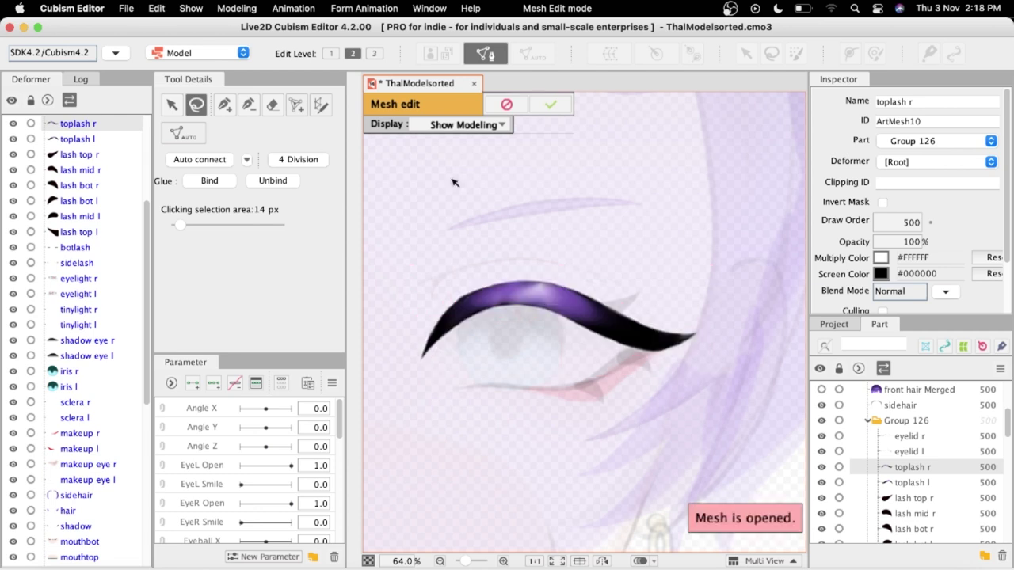
pyautogui.press('Return')
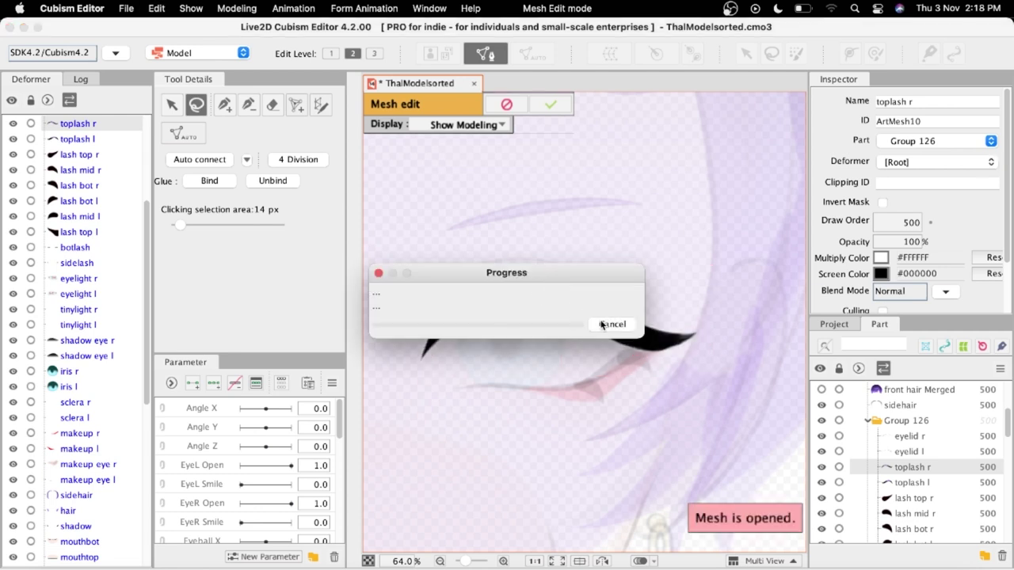
pyautogui.click(605, 325)
pyautogui.moveTo(608, 277); pyautogui.dragTo(512, 294)
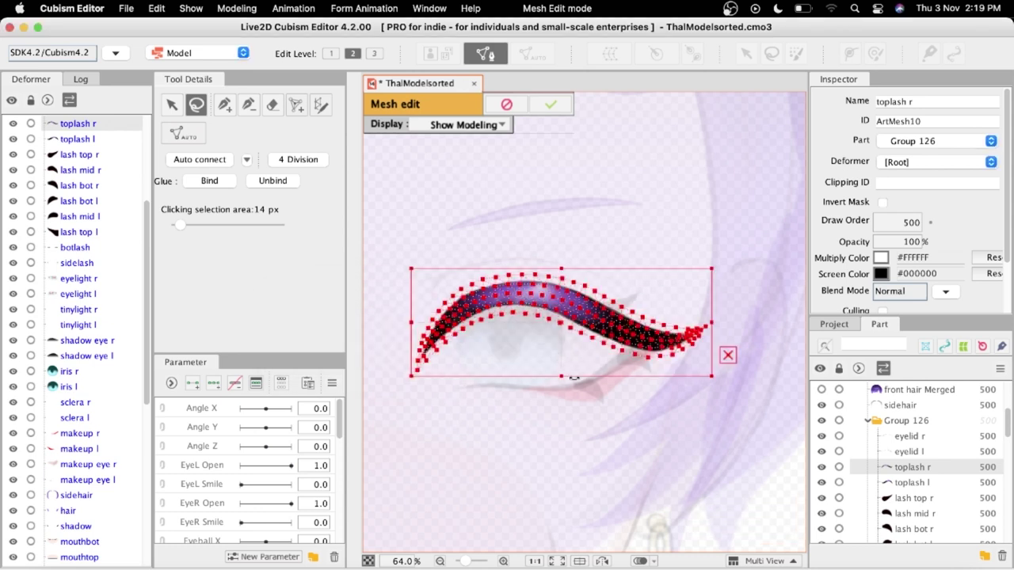
pyautogui.press('Delete')
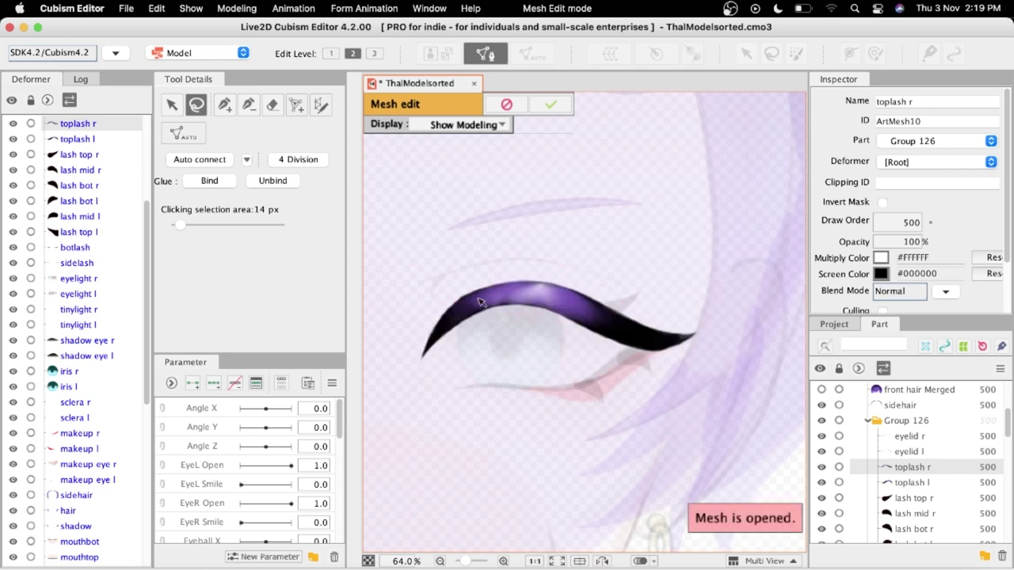
# Start a chain of mesh vertices just outside the lash's inner tip and begin following its lower edge
pyautogui.click(224, 109)
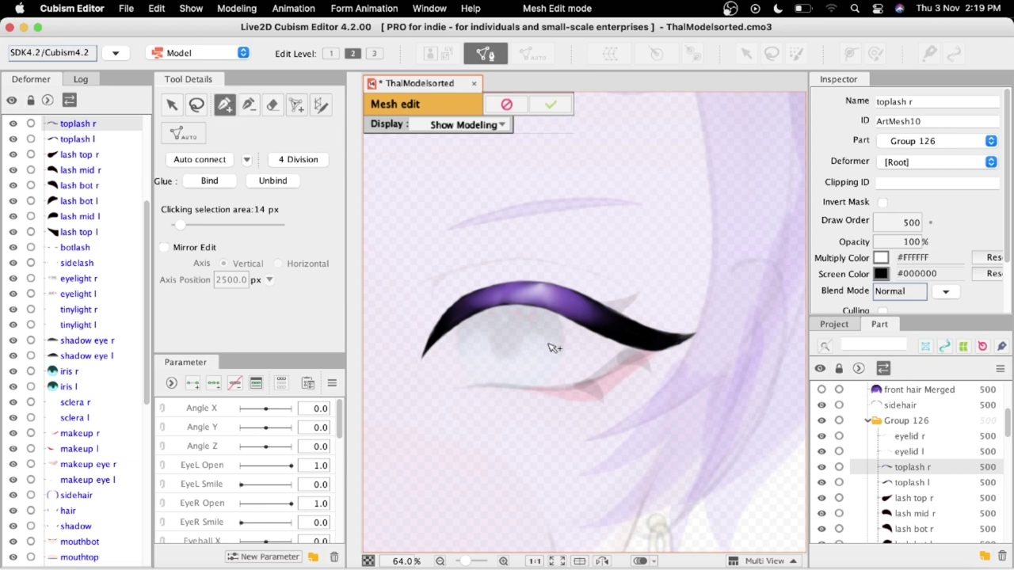
pyautogui.scroll(-2, 555, 347)
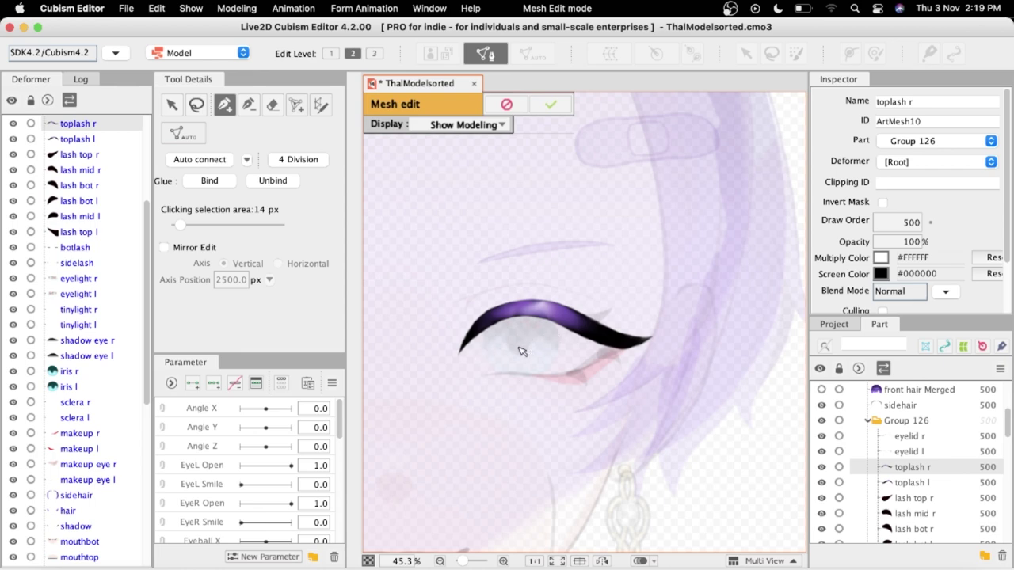
pyautogui.scroll(-10, 527, 354)
pyautogui.scroll(10, 523, 356)
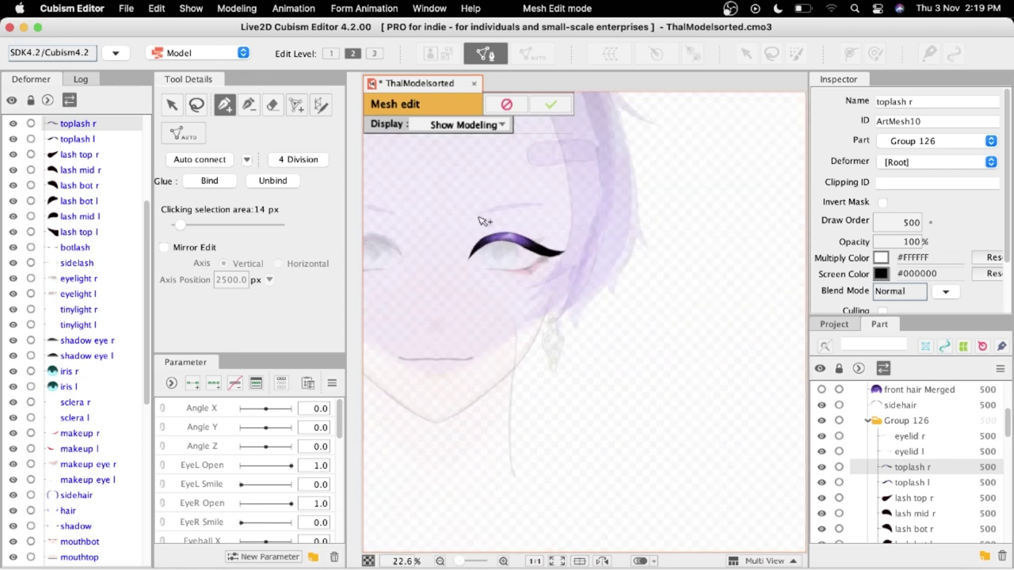
pyautogui.scroll(1, 554, 265)
pyautogui.scroll(1, 511, 317)
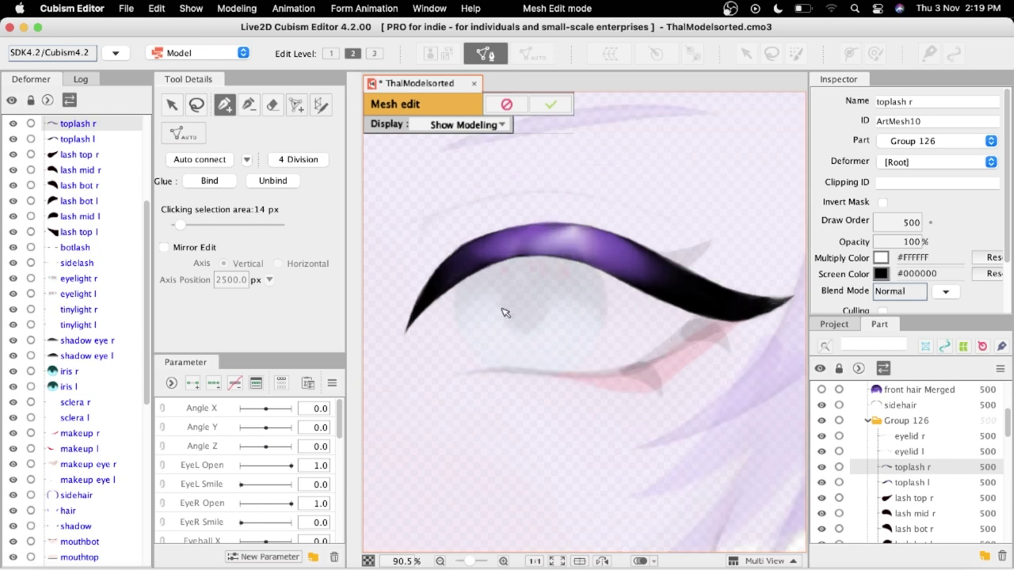
pyautogui.click(400, 345)
pyautogui.click(417, 327)
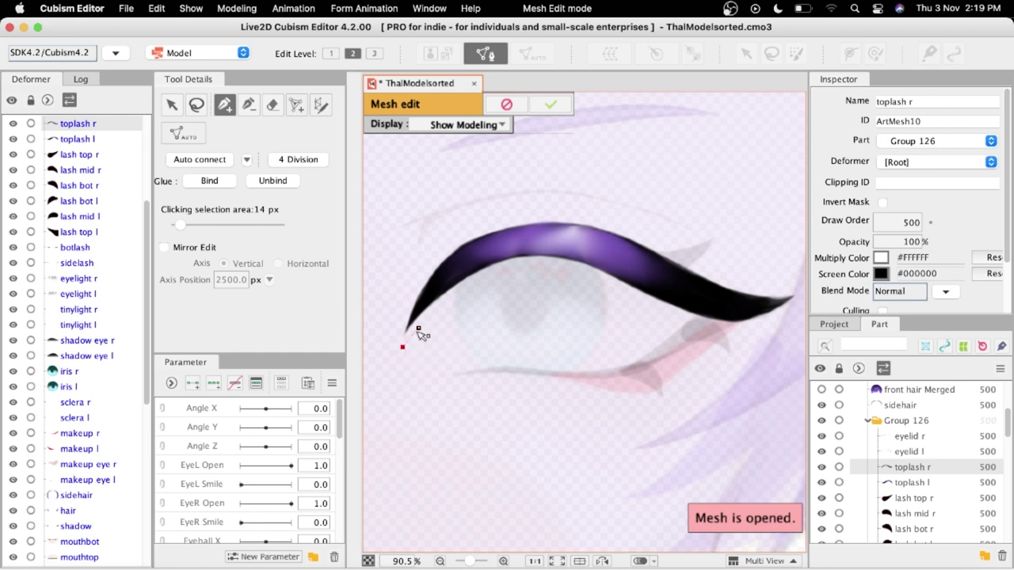
pyautogui.click(419, 329)
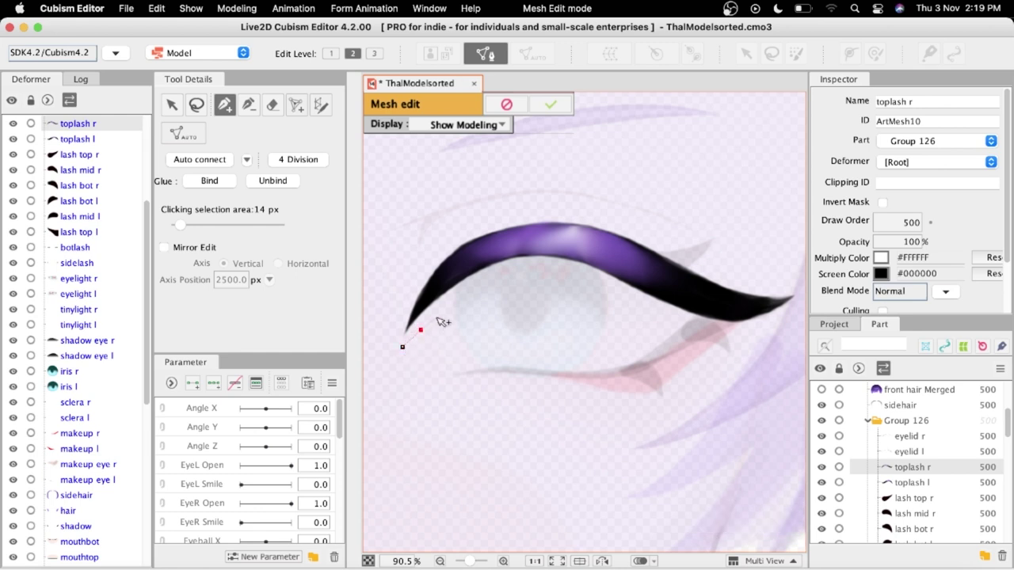
pyautogui.click(435, 316)
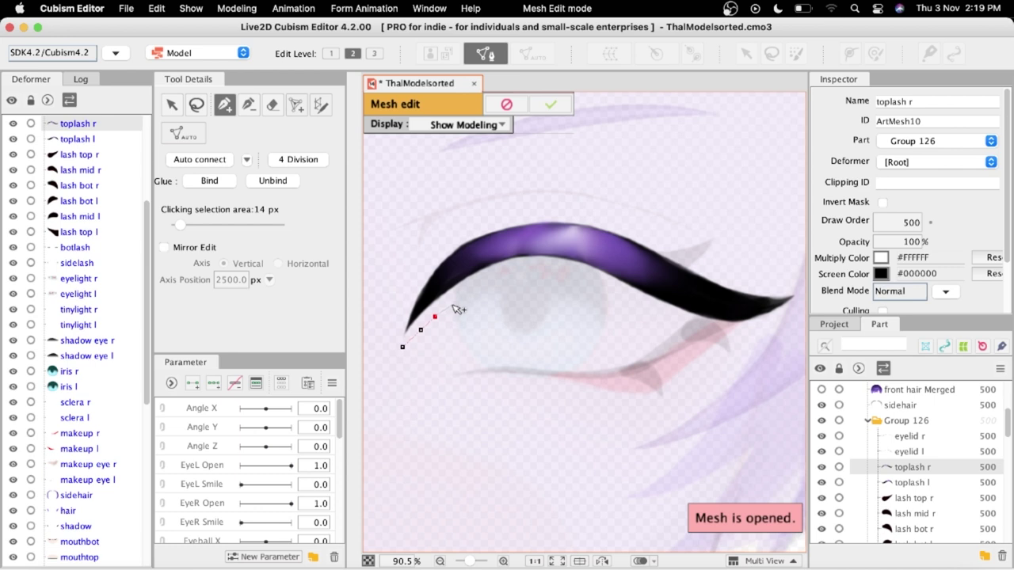
# Continue the vertices at even spacing along the lash's lower edge, up and over the arch above the iris
pyautogui.click(449, 304)
pyautogui.click(467, 293)
pyautogui.click(482, 283)
pyautogui.click(512, 272)
pyautogui.click(534, 269)
pyautogui.click(559, 269)
pyautogui.click(583, 276)
# Extend the lower-edge vertices down the outer slope of the lash to beneath its thick black end
pyautogui.click(606, 286)
pyautogui.click(652, 310)
pyautogui.click(676, 317)
pyautogui.moveTo(677, 317); pyautogui.dragTo(676, 318)
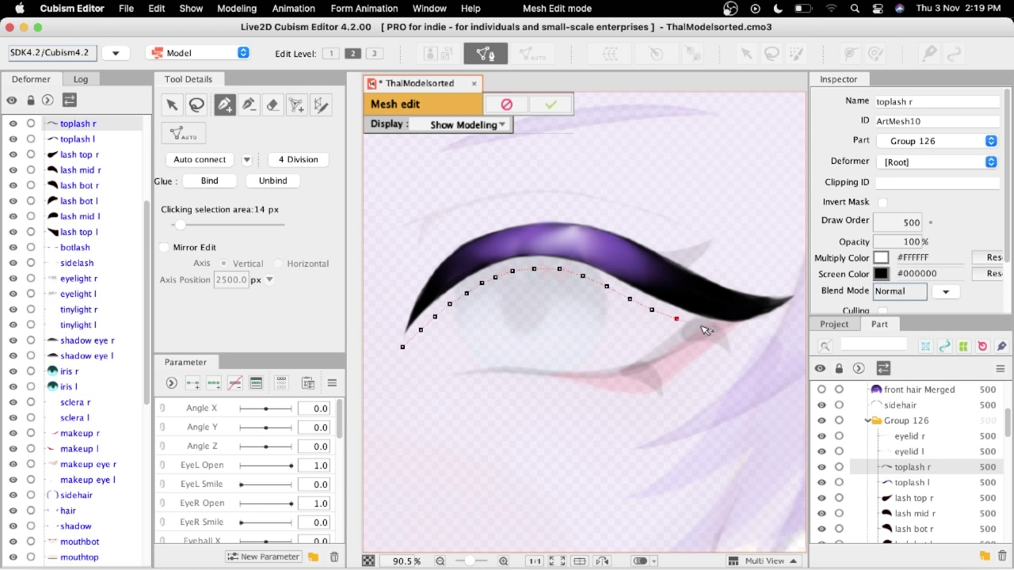
pyautogui.click(701, 326)
pyautogui.click(734, 330)
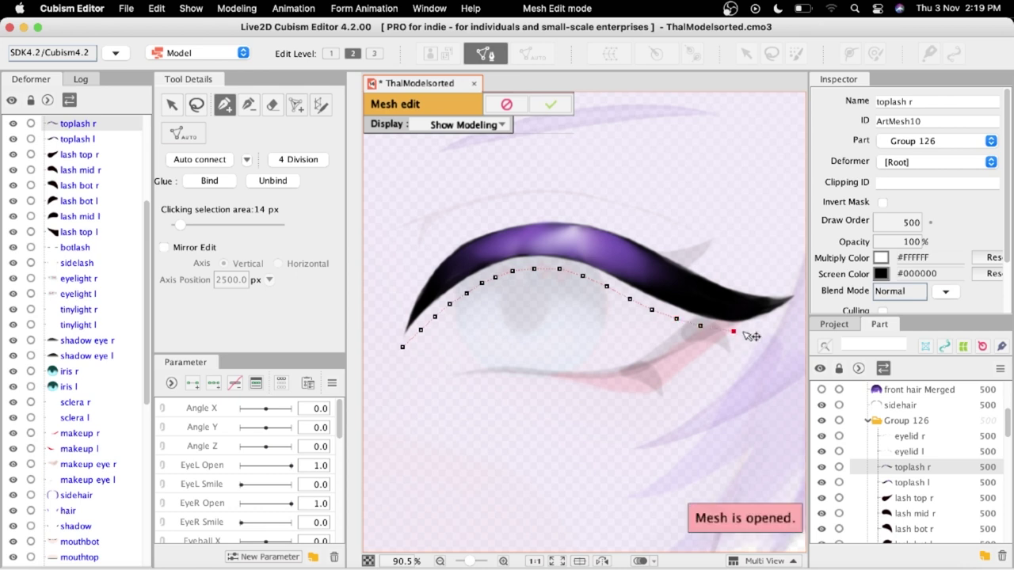
# Wrap the vertex chain around the lash's pointed outer tip, leaving a small margin outside the artwork
pyautogui.click(755, 328)
pyautogui.moveTo(769, 334); pyautogui.dragTo(724, 353)
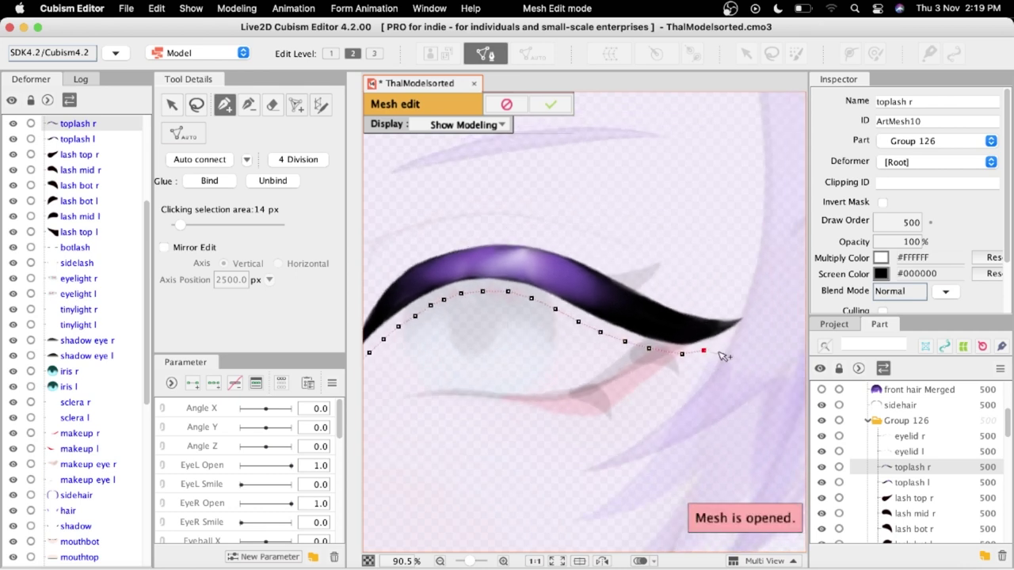
pyautogui.scroll(2, 716, 350)
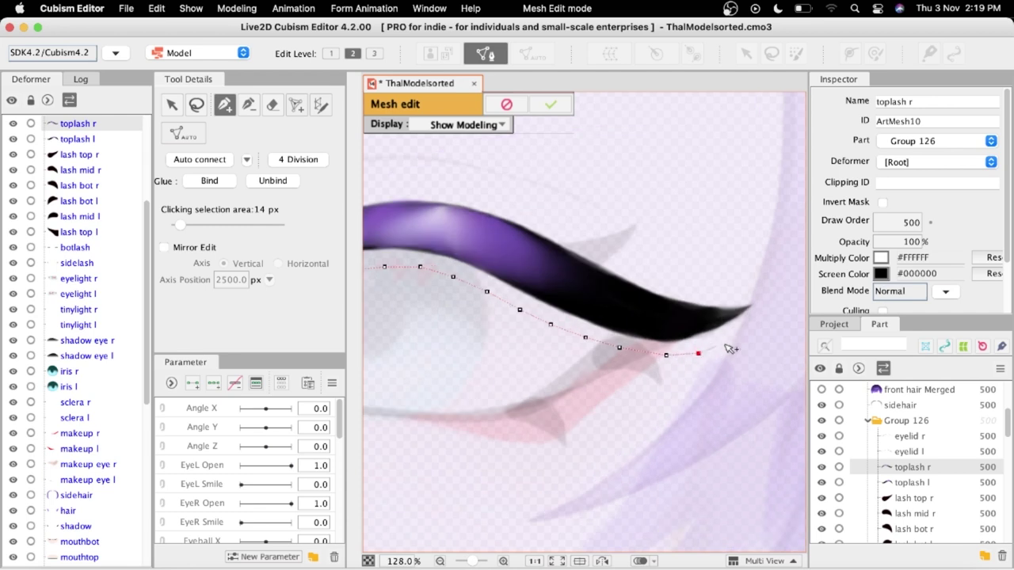
pyautogui.click(729, 342)
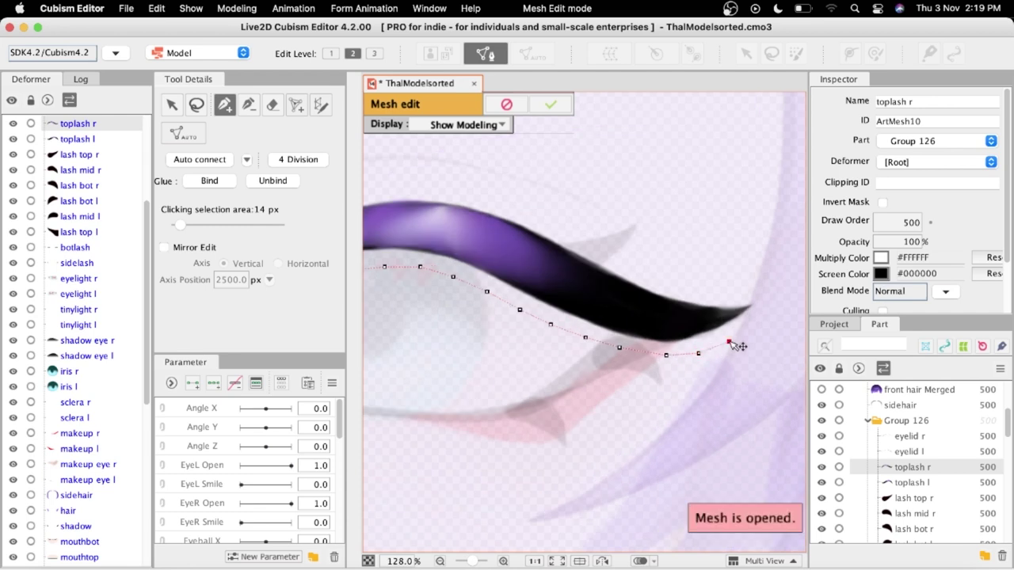
pyautogui.click(767, 312)
pyautogui.click(781, 291)
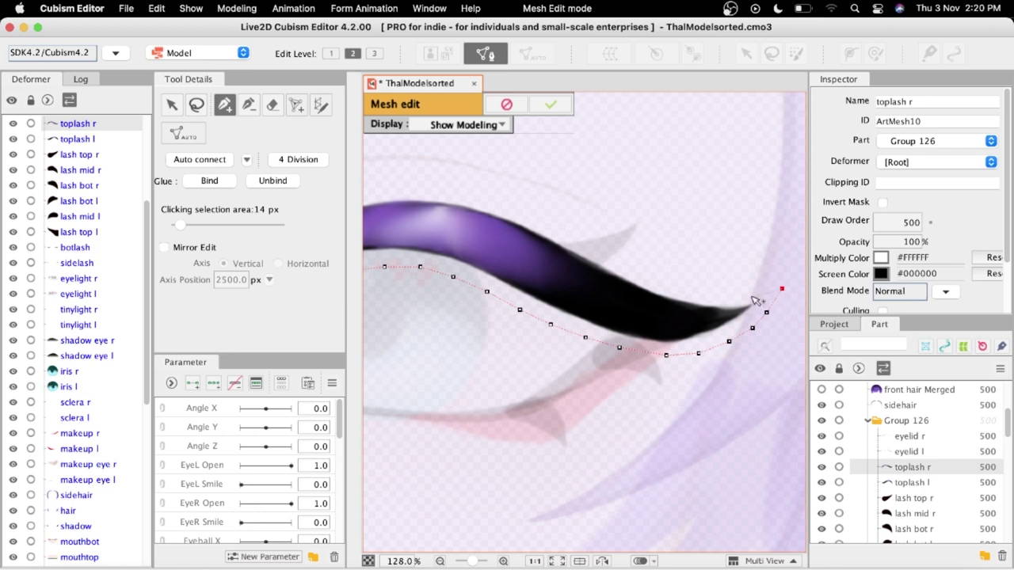
# Place evenly spaced vertices back along the upper edge from the outer tip, opposite the lower-edge vertices
pyautogui.click(750, 293)
pyautogui.click(666, 284)
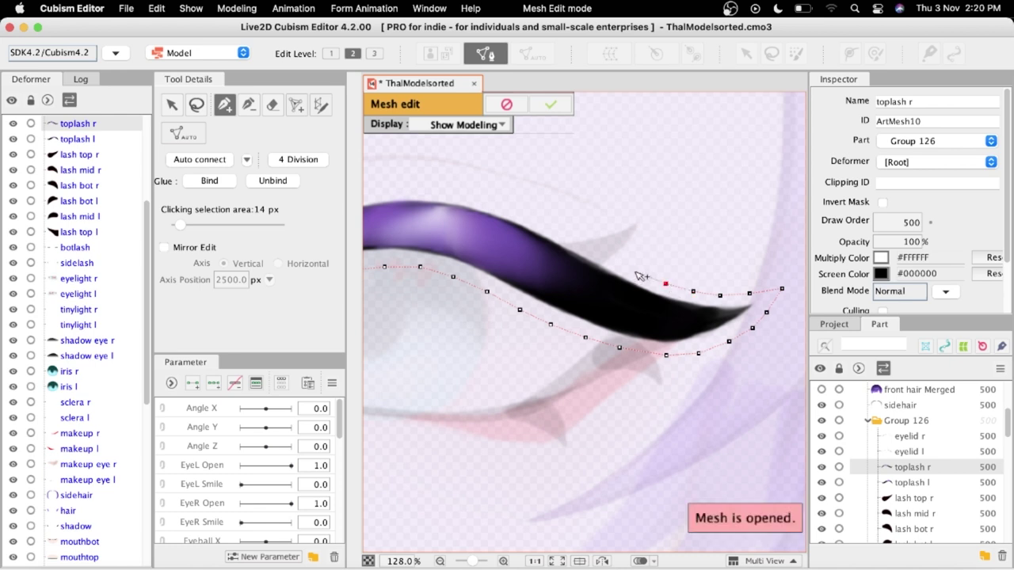
pyautogui.click(633, 272)
pyautogui.click(607, 259)
pyautogui.click(578, 240)
pyautogui.scroll(-1, 584, 243)
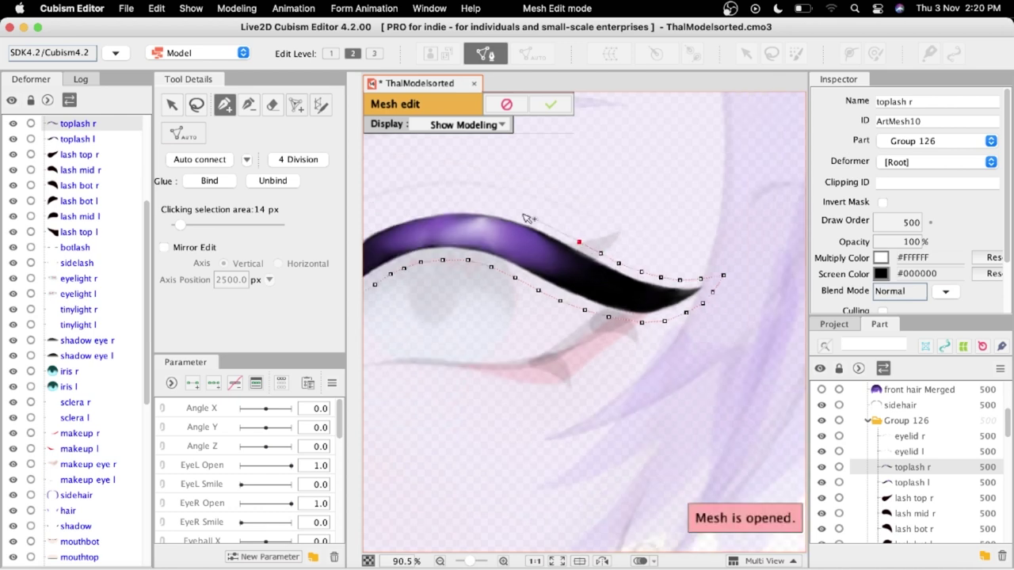
pyautogui.scroll(1, 526, 218)
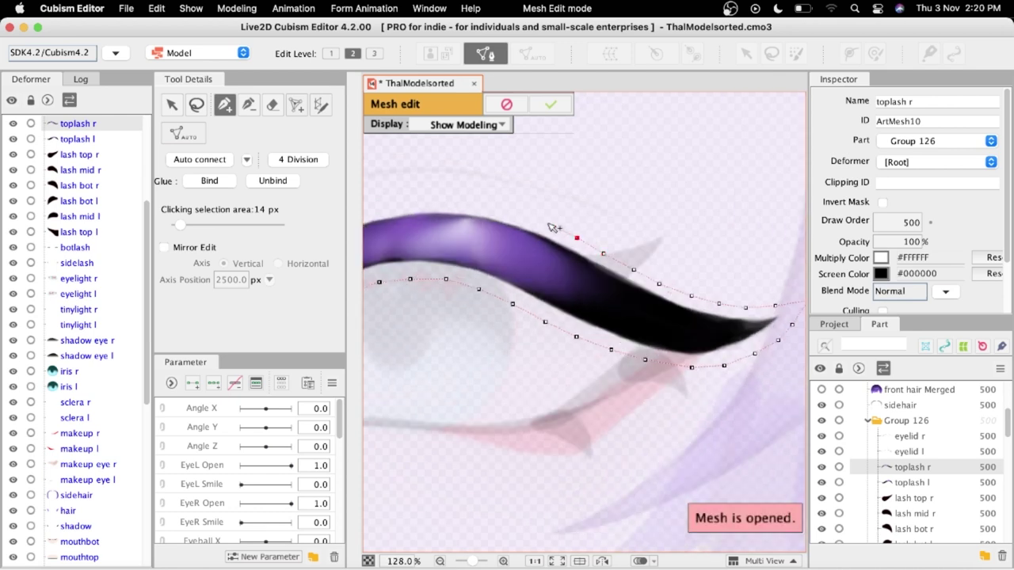
# Carry the upper-edge vertices over the crest of the lash toward the inner side
pyautogui.click(513, 212)
pyautogui.hscroll(-5, 492, 211)
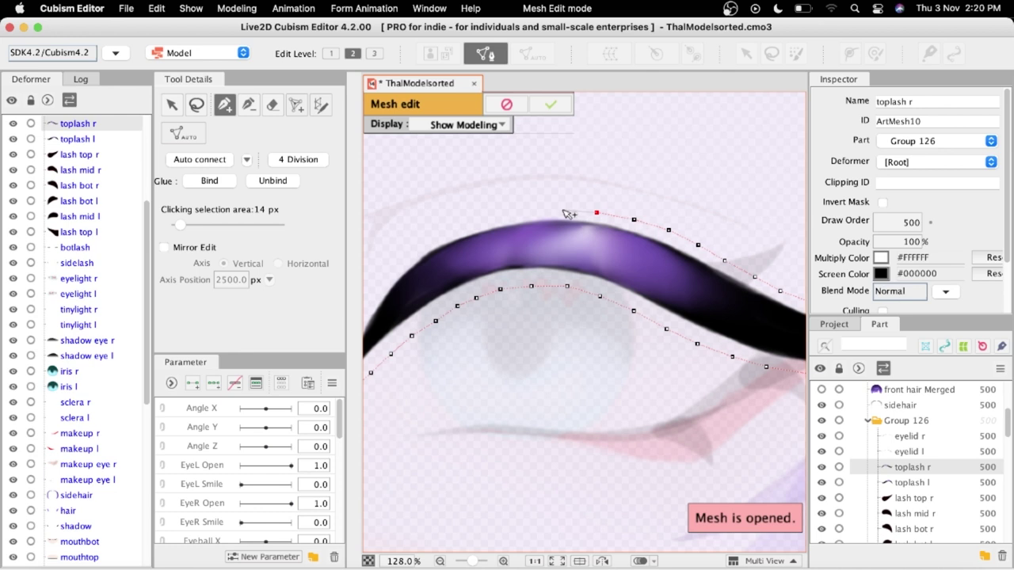
pyautogui.click(566, 211)
pyautogui.click(526, 211)
pyautogui.click(491, 214)
pyautogui.click(459, 226)
pyautogui.click(428, 241)
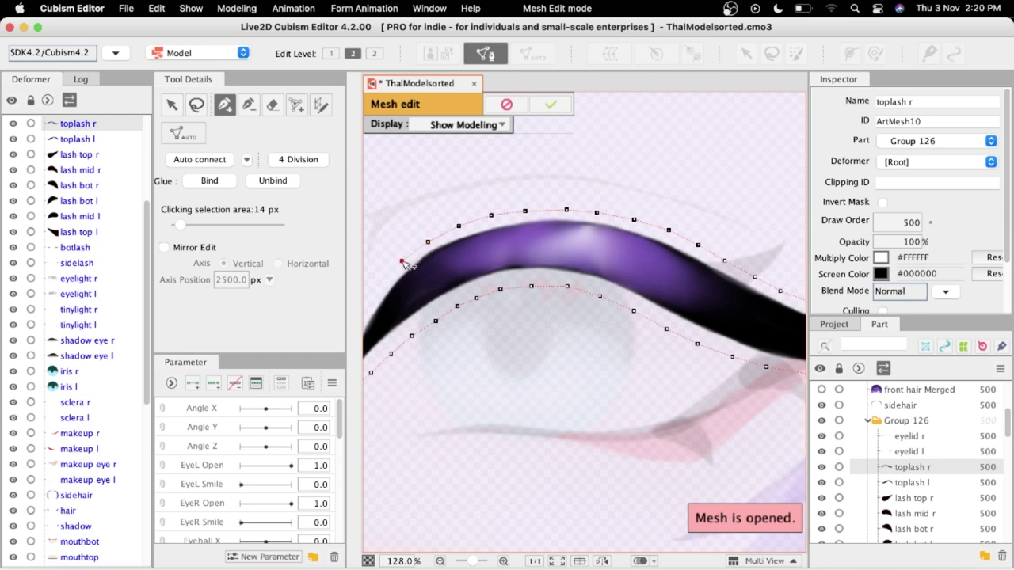
# Bring the upper-edge vertices down around the inner tip and close the outline at the first vertex
pyautogui.click(382, 283)
pyautogui.moveTo(371, 306); pyautogui.dragTo(464, 248)
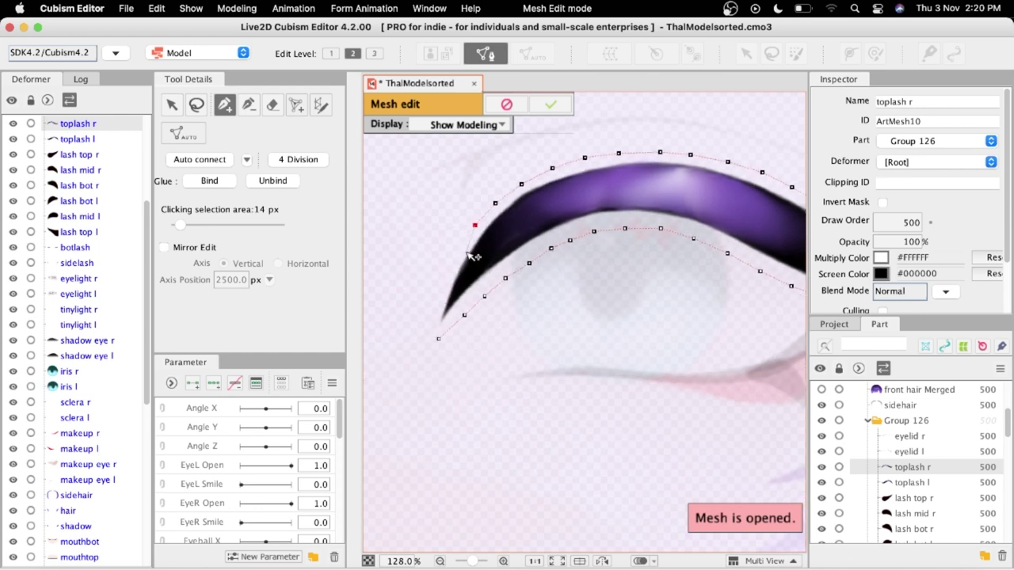
pyautogui.click(459, 254)
pyautogui.click(448, 277)
pyautogui.click(439, 309)
pyautogui.click(435, 322)
pyautogui.click(438, 339)
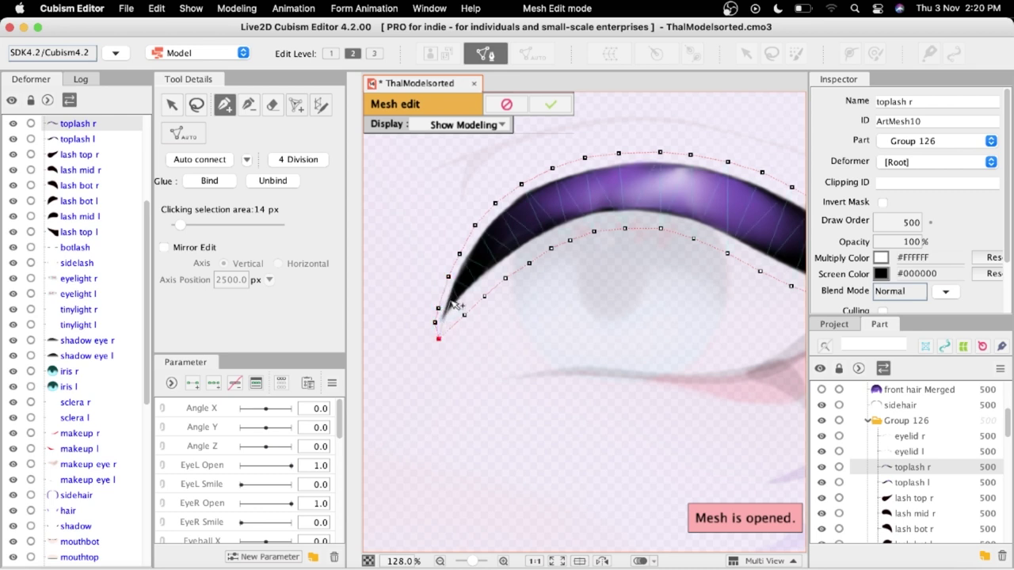
# Move the outline's corner vertex at the inner tip slightly away from the lash
pyautogui.scroll(2, 448, 305)
pyautogui.moveTo(432, 373); pyautogui.dragTo(418, 378)
pyautogui.click(450, 353)
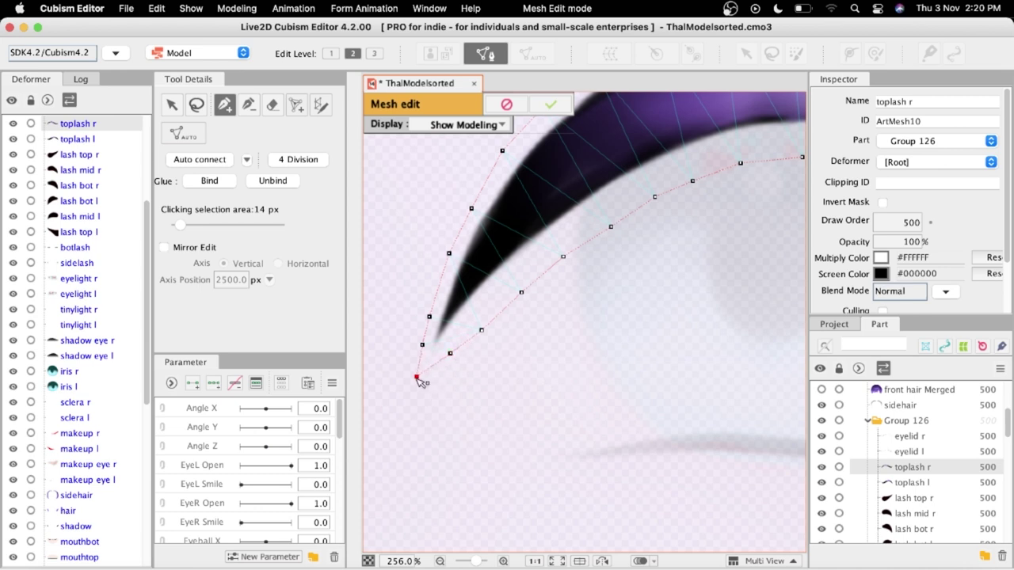
# Run a centre row of vertices from the inner tip's corner vertex through the dark inner part of the lash
pyautogui.click(456, 297)
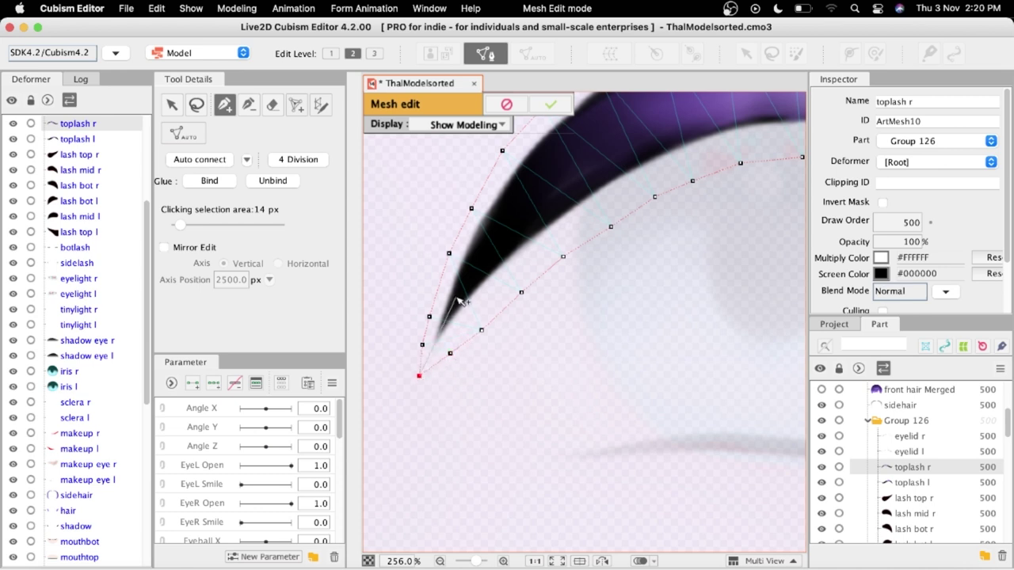
pyautogui.click(495, 238)
pyautogui.click(543, 194)
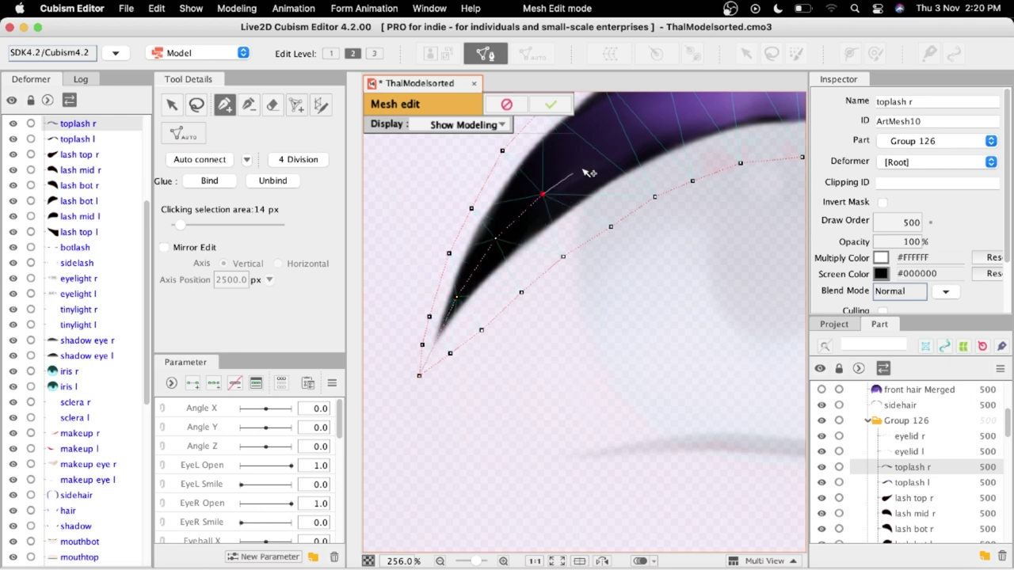
pyautogui.click(591, 162)
pyautogui.moveTo(617, 154); pyautogui.dragTo(508, 236)
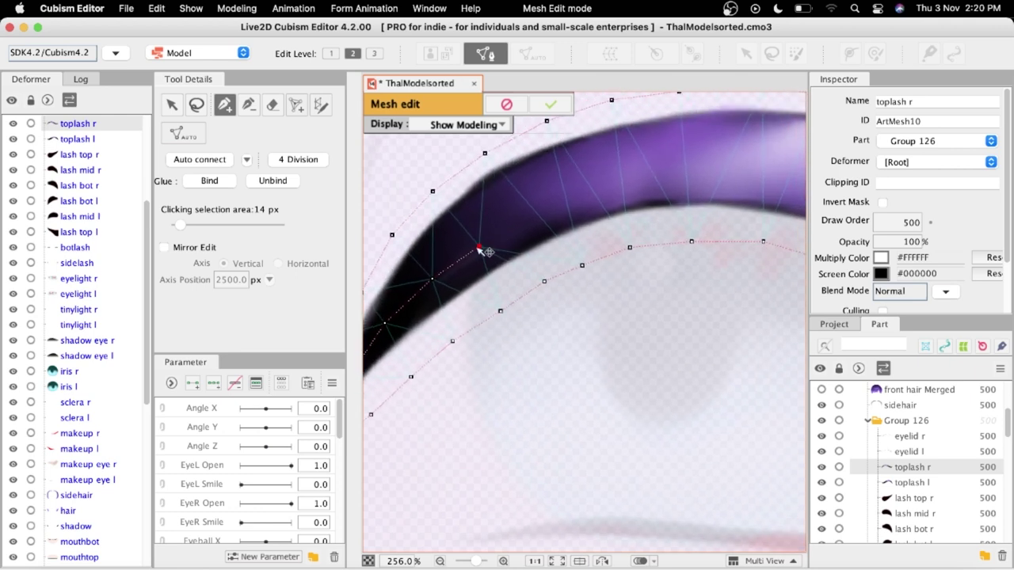
# Add two centre vertices into the purple part of the lash and nudge the first one down onto the midline
pyautogui.click(539, 196)
pyautogui.click(613, 174)
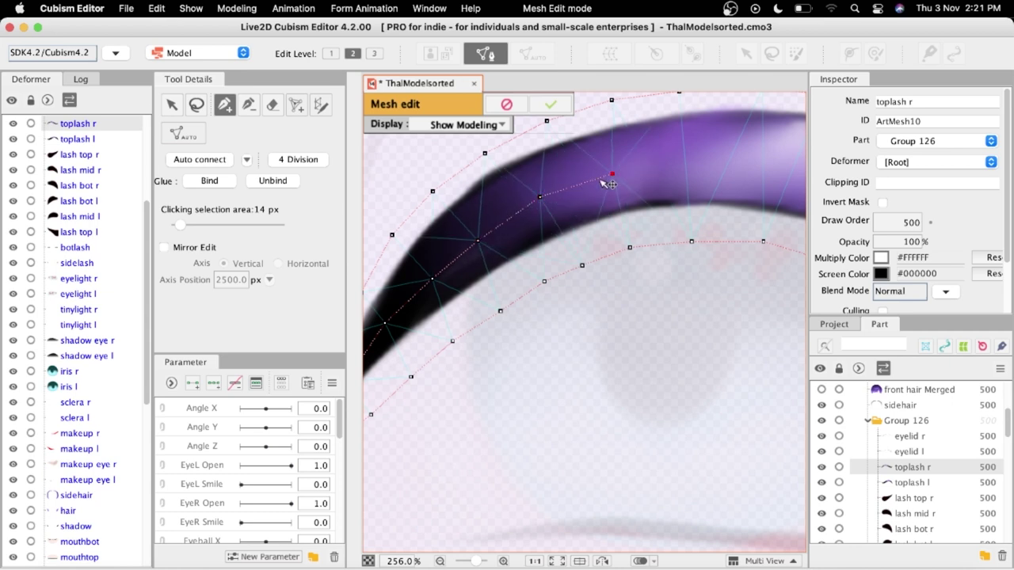
pyautogui.moveTo(541, 196); pyautogui.dragTo(536, 202)
pyautogui.click(612, 174)
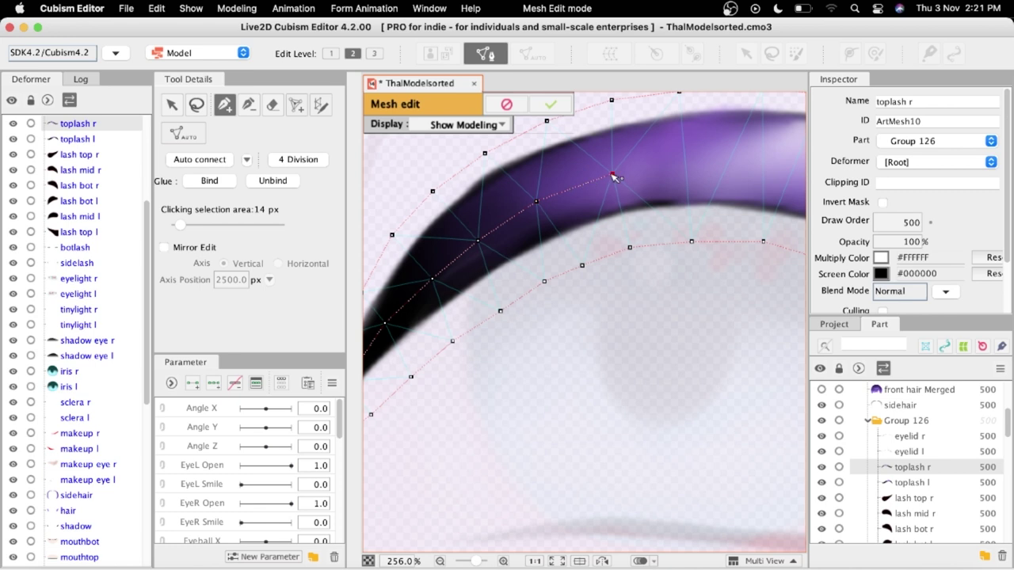
pyautogui.moveTo(688, 174); pyautogui.dragTo(566, 217)
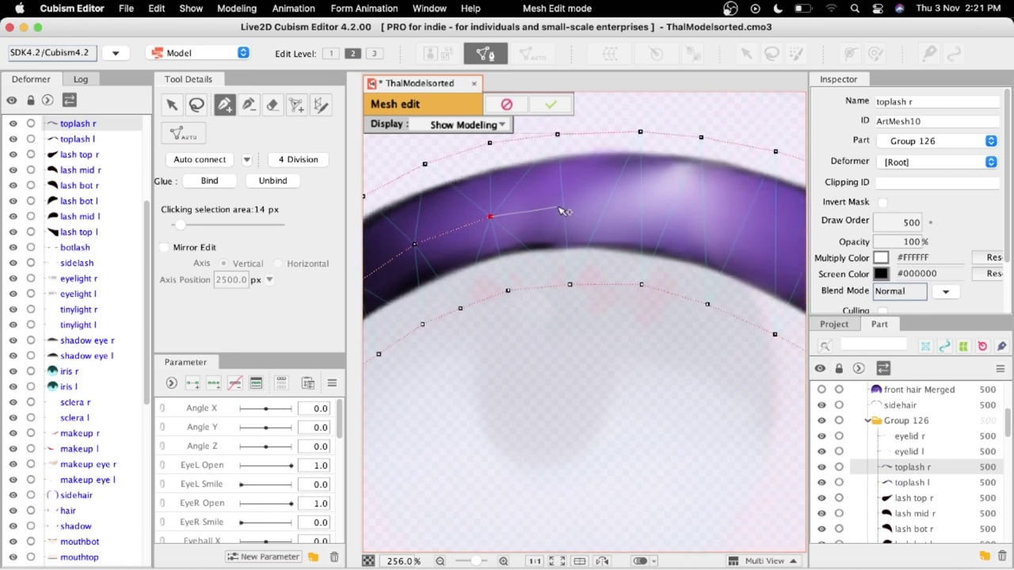
# Continue the centre row across the highlight and onto the outer downward slope of the lash
pyautogui.click(558, 207)
pyautogui.hscroll(4, 717, 214)
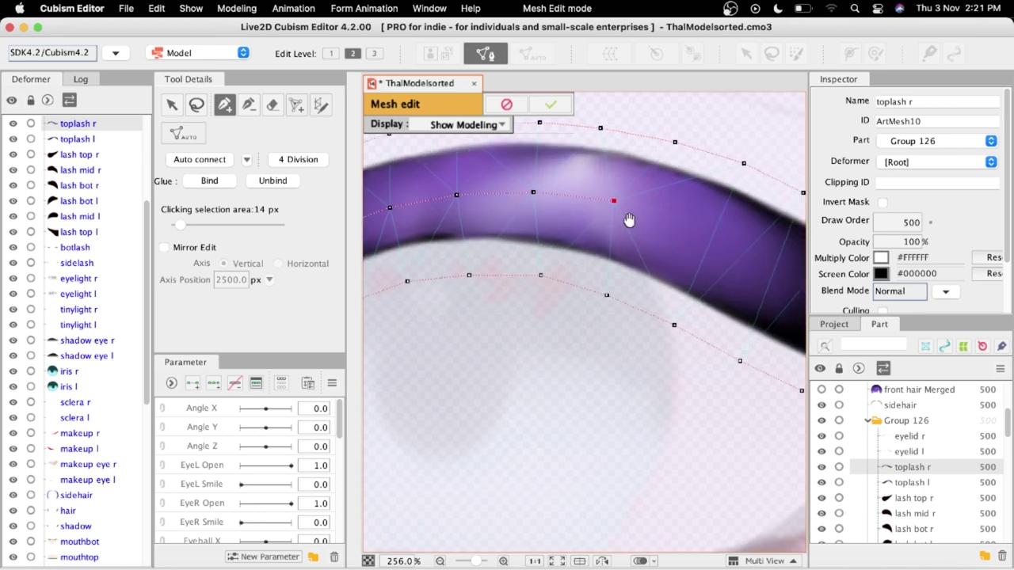
pyautogui.click(639, 228)
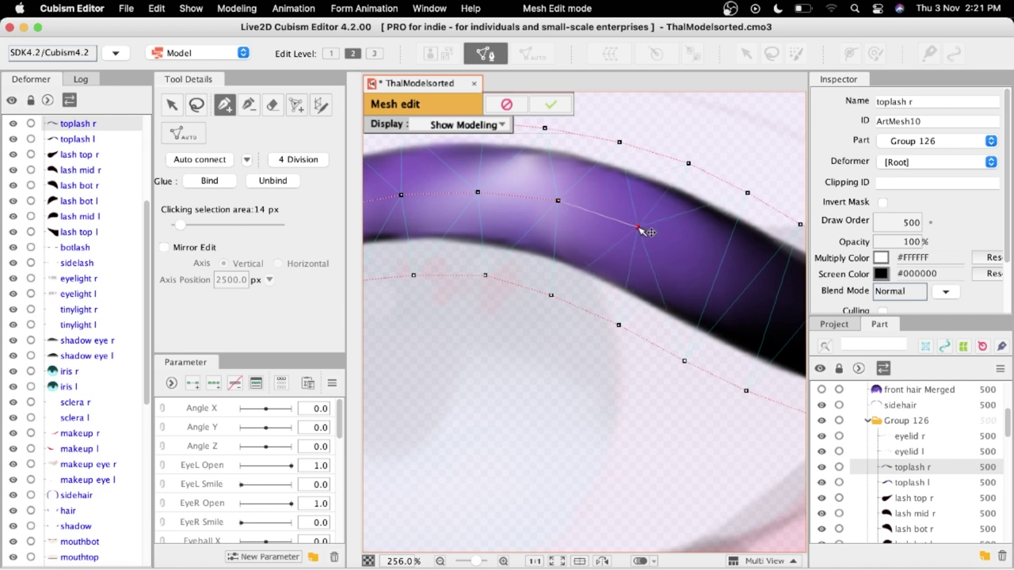
pyautogui.moveTo(696, 254); pyautogui.dragTo(600, 233)
pyautogui.click(613, 243)
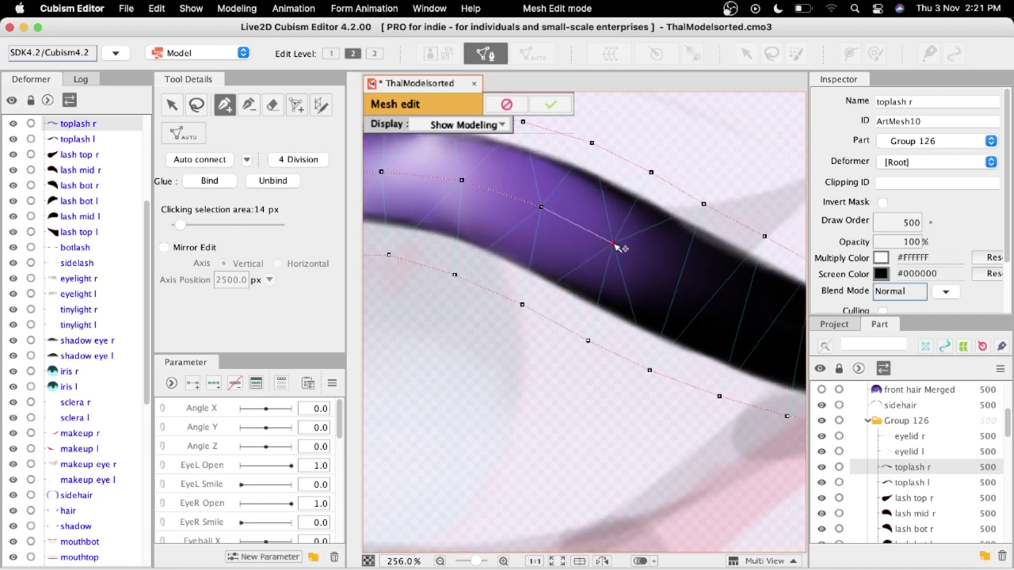
# Extend the centre row of vertices through the black outer section of the lash
pyautogui.click(686, 282)
pyautogui.hscroll(2, 717, 298)
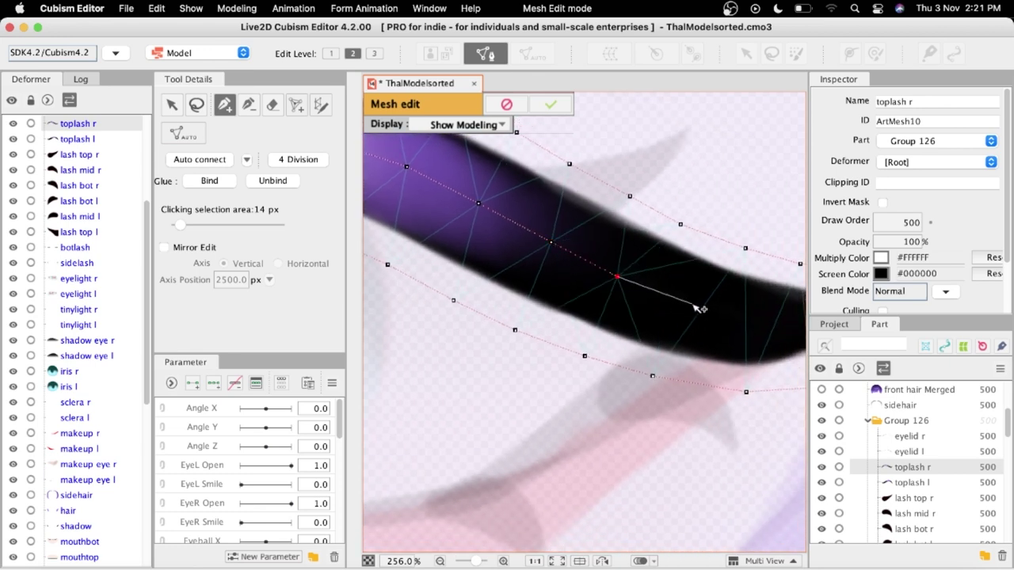
pyautogui.hscroll(2, 568, 309)
pyautogui.hscroll(2, 568, 309)
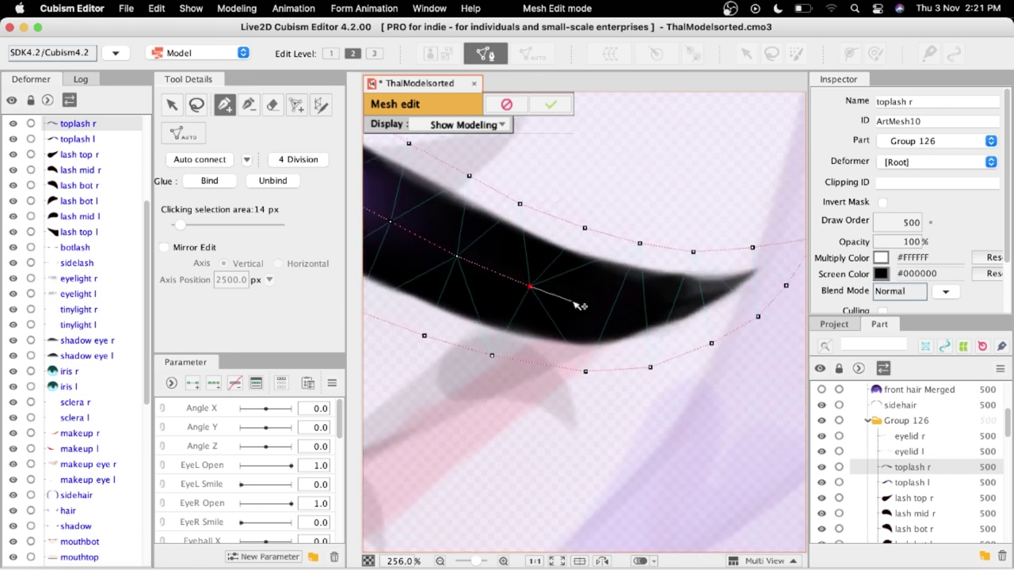
pyautogui.click(599, 300)
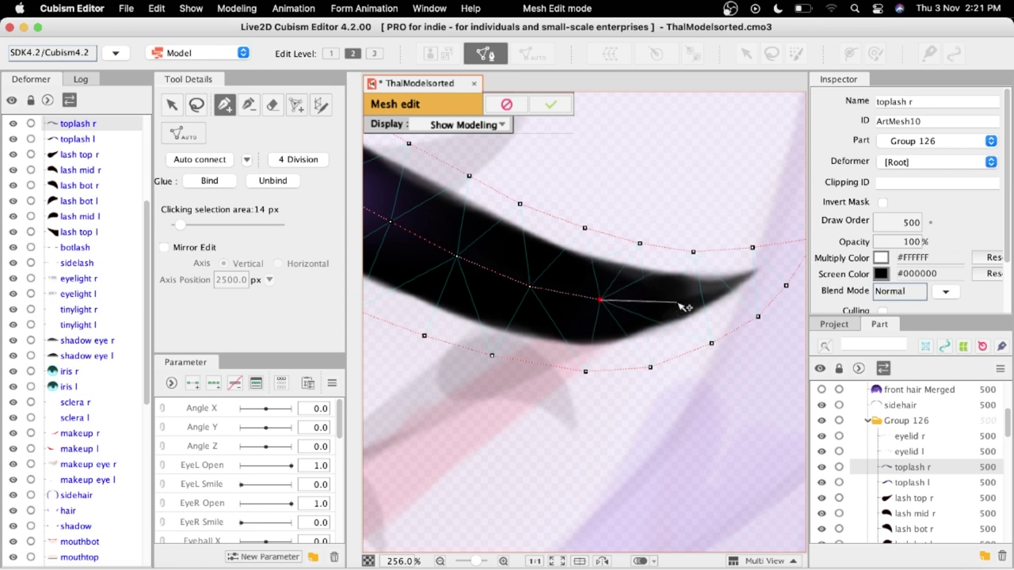
# Finish the centre row through the outer tip and connect it to the outline's outer corner vertex
pyautogui.click(674, 299)
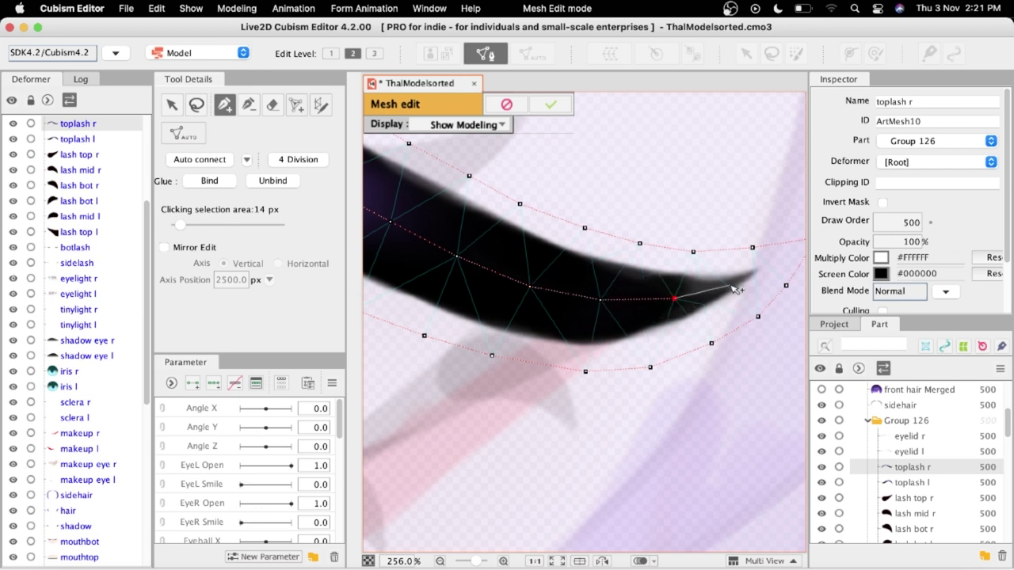
pyautogui.click(730, 285)
pyautogui.hscroll(3, 761, 274)
pyautogui.click(728, 262)
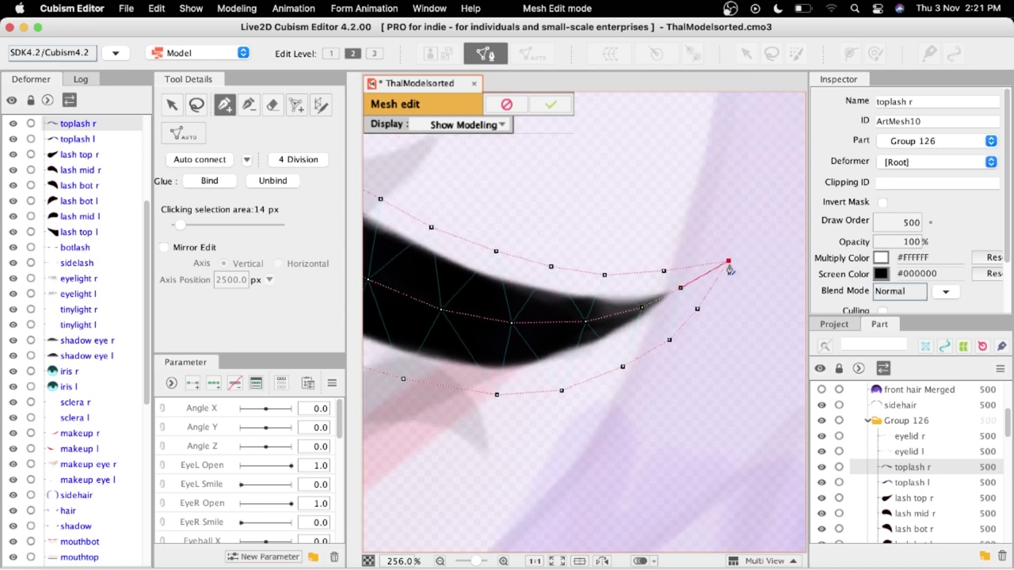
# Connect the toplash r vertices into triangles across the whole lash and subdivide the mesh with 4 Division
pyautogui.scroll(-3, 745, 298)
pyautogui.scroll(-2, 697, 419)
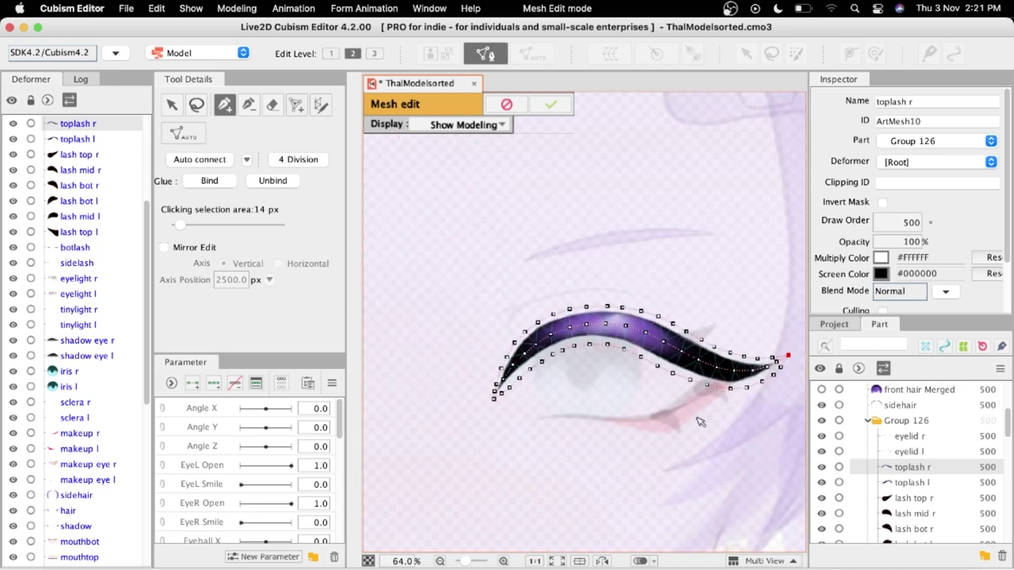
pyautogui.scroll(1, 699, 421)
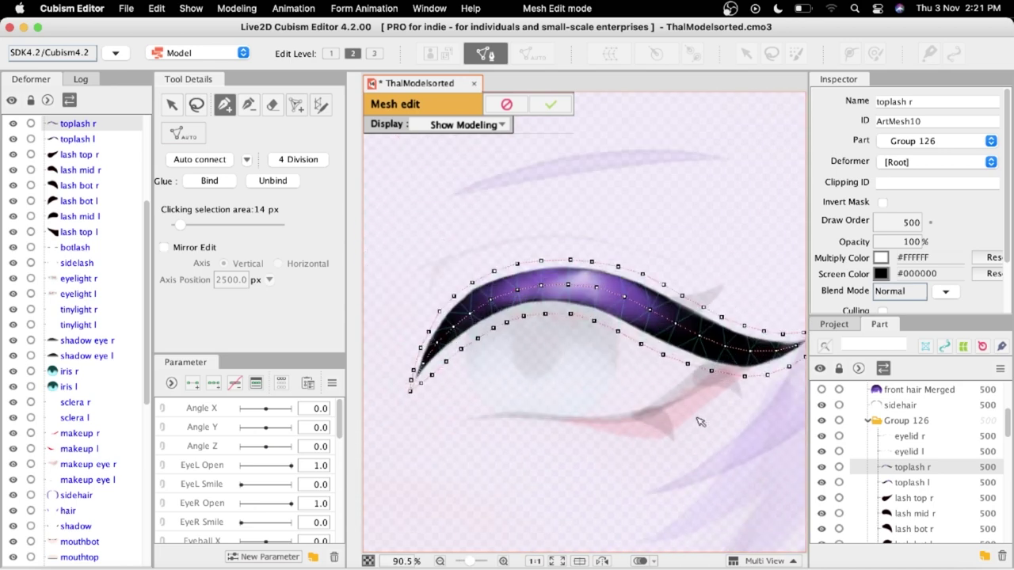
pyautogui.click(279, 161)
# Examine the subdivided toplash r mesh along the whole lash, checking the triangles at the inner and outer tips
pyautogui.moveTo(602, 379); pyautogui.dragTo(644, 309)
pyautogui.scroll(2, 491, 292)
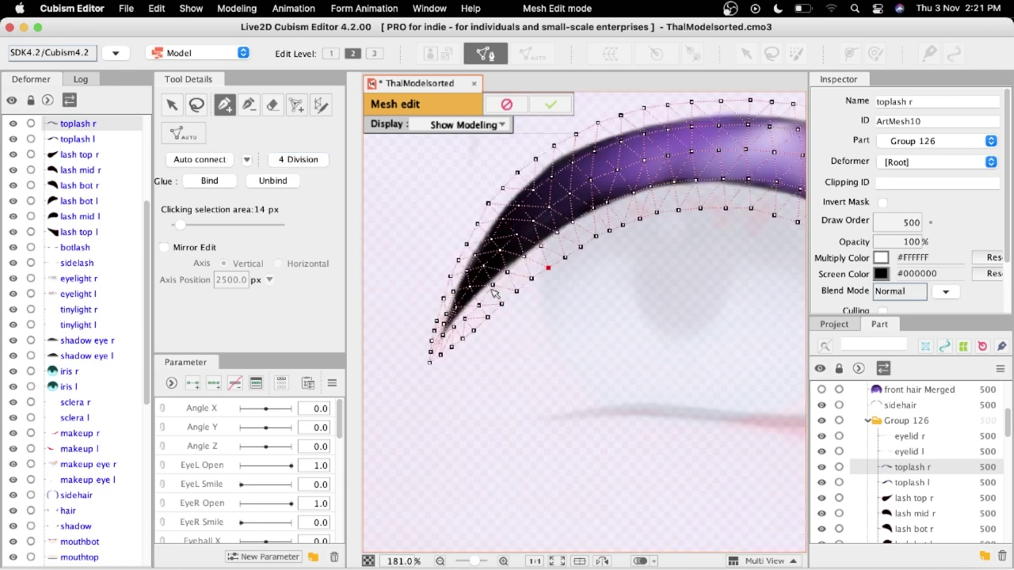
pyautogui.scroll(1, 509, 309)
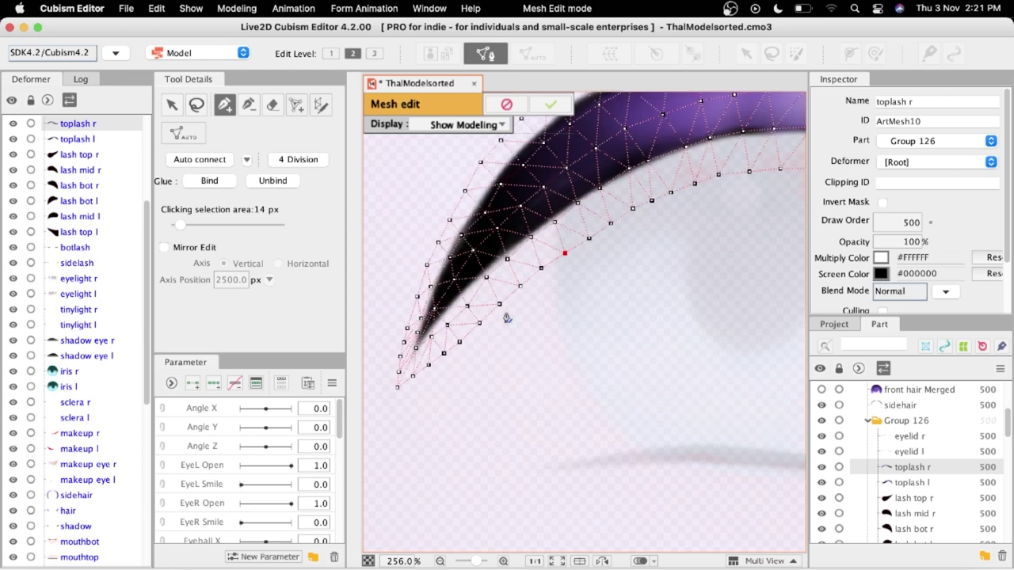
pyautogui.scroll(-1, 507, 318)
pyautogui.scroll(-1, 504, 314)
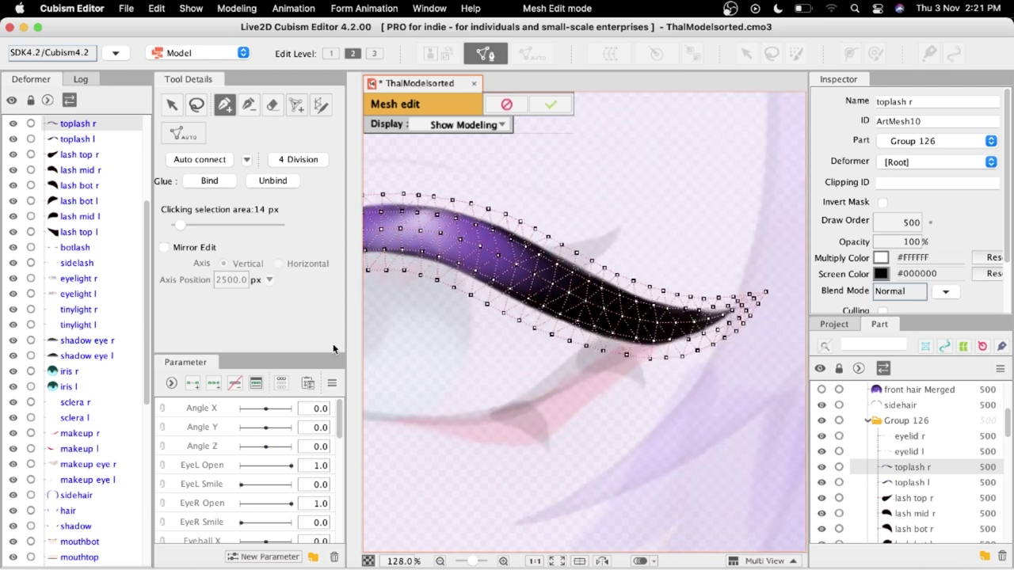
pyautogui.scroll(3, 539, 361)
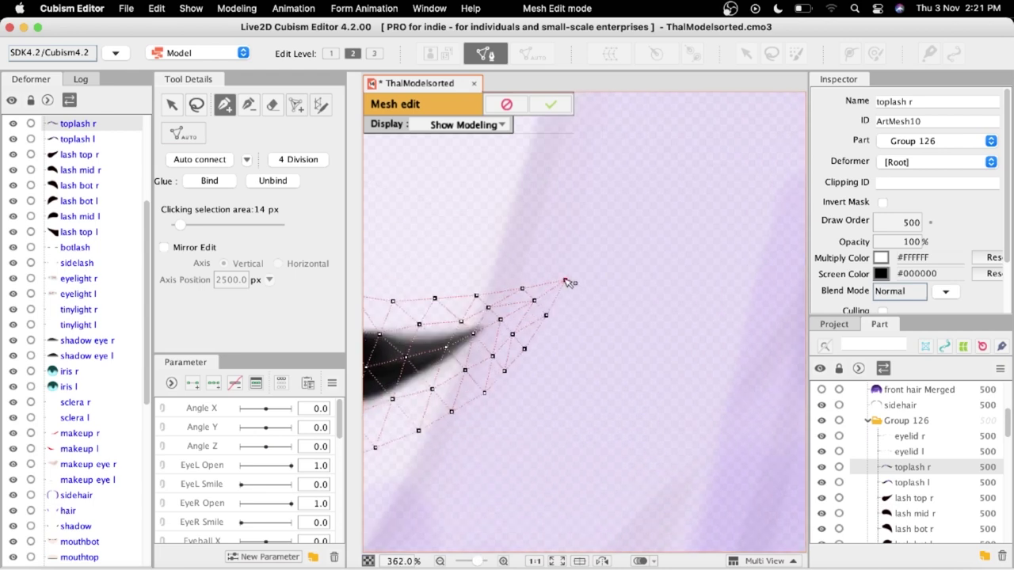
pyautogui.scroll(-10, 569, 282)
pyautogui.scroll(10, 543, 380)
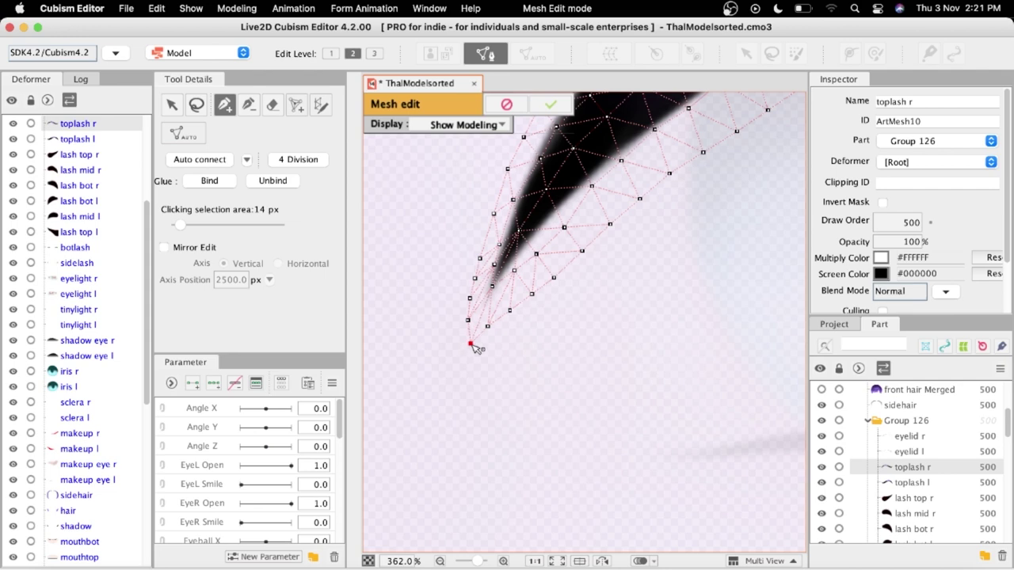
pyautogui.scroll(-1, 525, 353)
pyautogui.moveTo(620, 364); pyautogui.dragTo(374, 400)
pyautogui.scroll(-2, 532, 393)
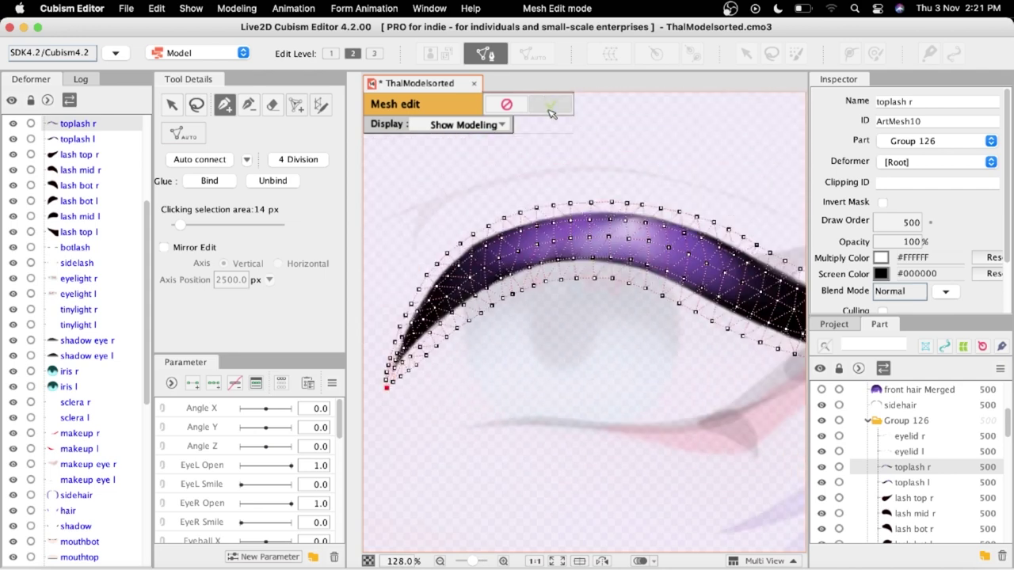
pyautogui.scroll(-2, 516, 223)
pyautogui.scroll(1, 444, 175)
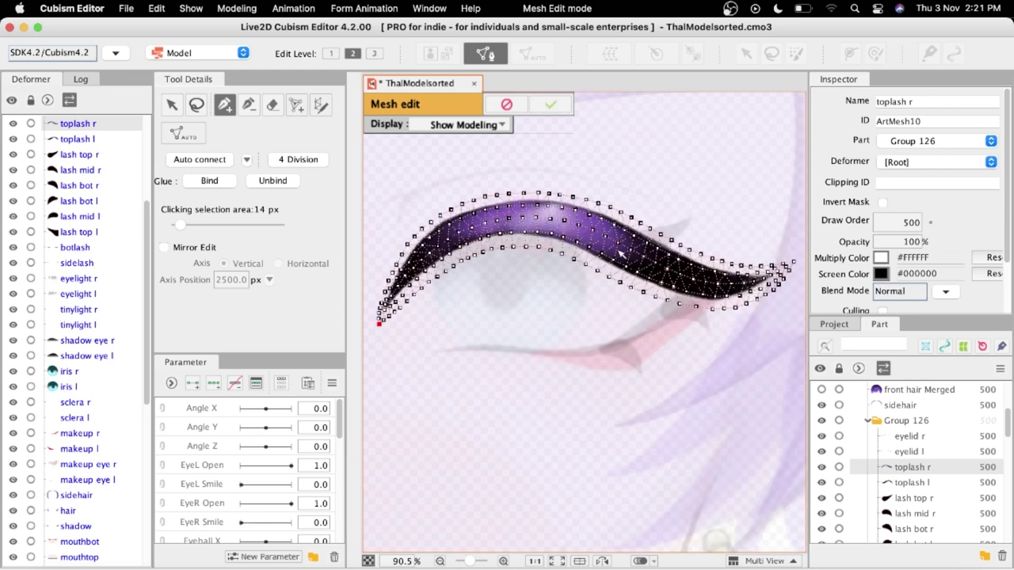
# Erase the entire hand-built toplash r mesh with the Eraser
pyautogui.click(273, 104)
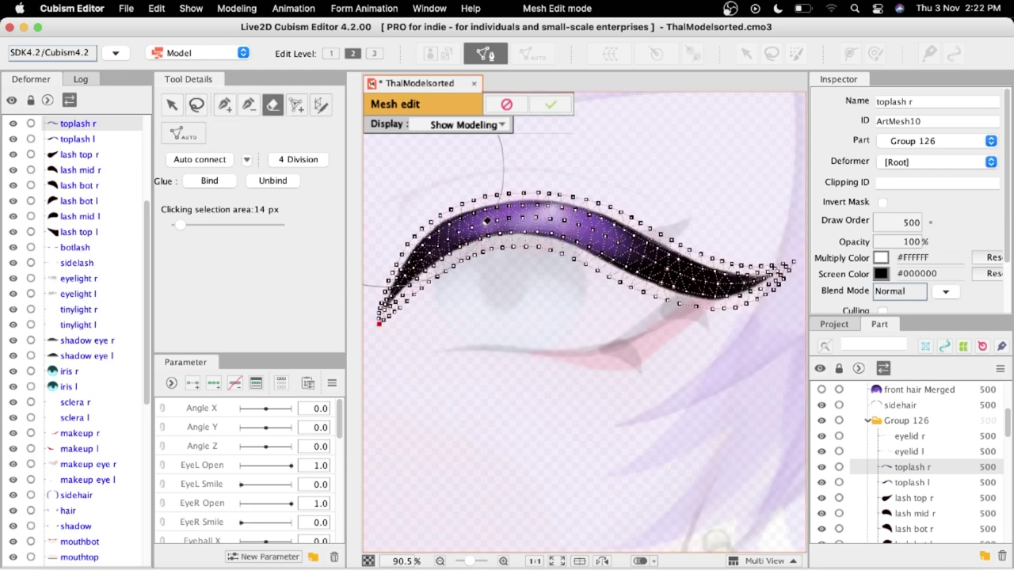
pyautogui.scroll(-1, 453, 304)
pyautogui.moveTo(452, 304)
pyautogui.mouseDown()
pyautogui.moveTo(453, 277)
pyautogui.moveTo(636, 293)
pyautogui.mouseUp()
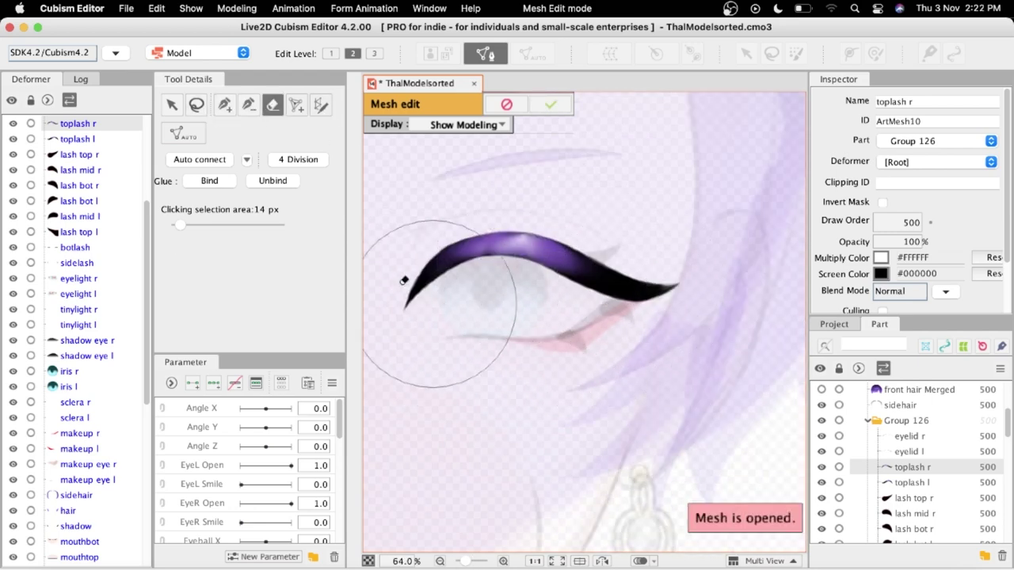
# Generate an automatic mesh for toplash r with the Standard preset and check its vertices from tip to tip
pyautogui.click(192, 135)
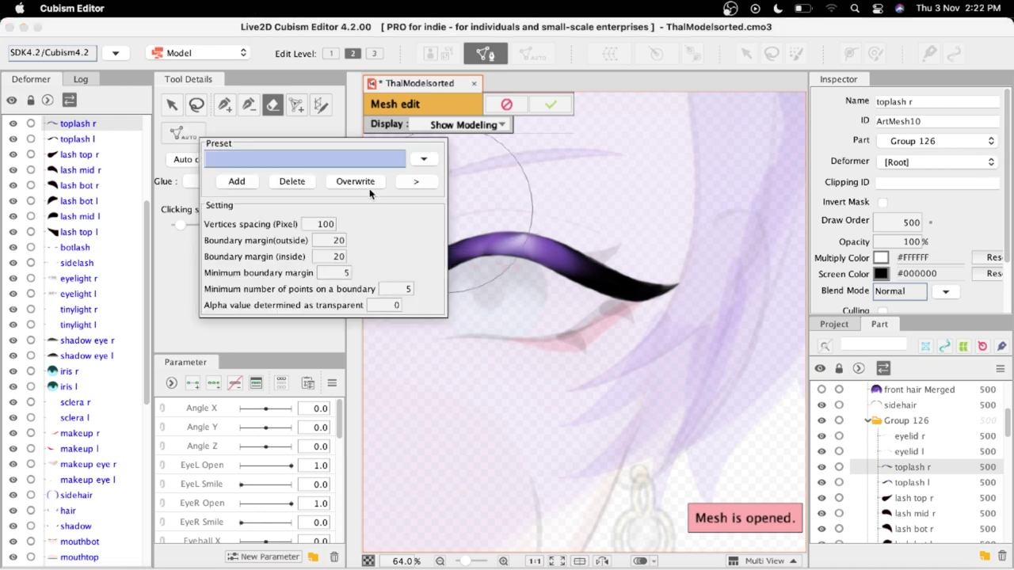
pyautogui.click(361, 163)
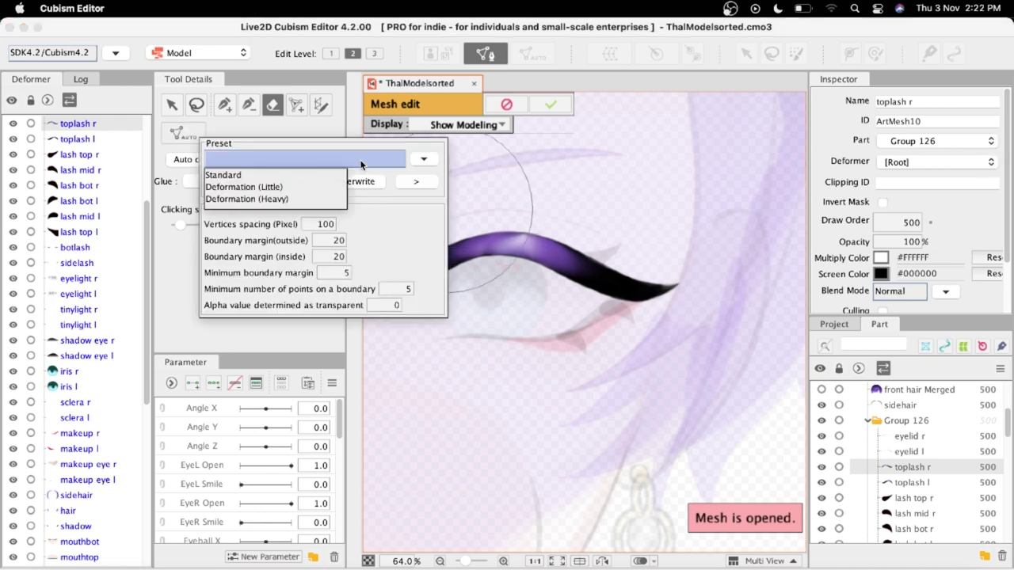
pyautogui.click(262, 176)
pyautogui.click(558, 332)
pyautogui.scroll(-2, 559, 332)
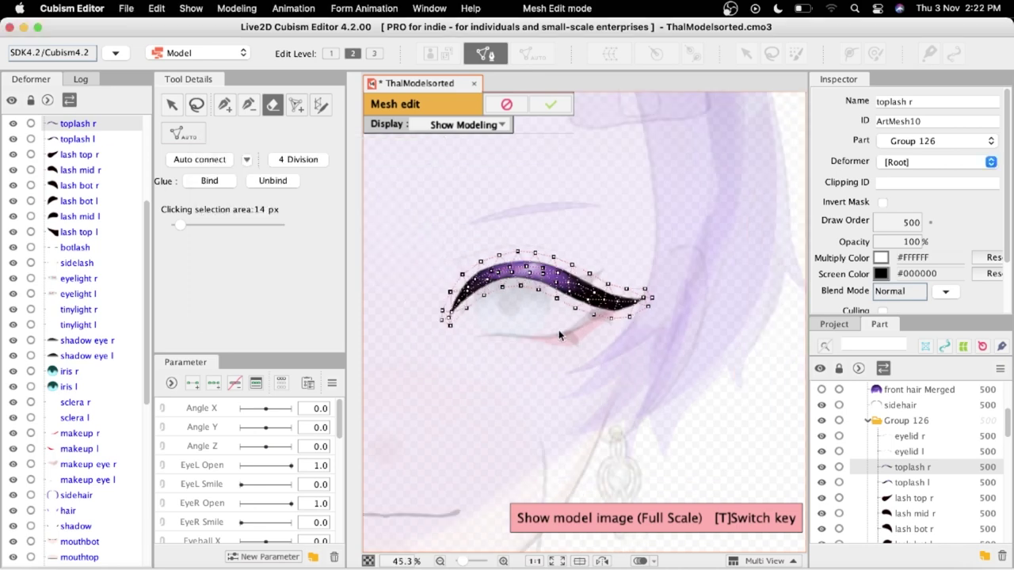
pyautogui.scroll(3, 472, 313)
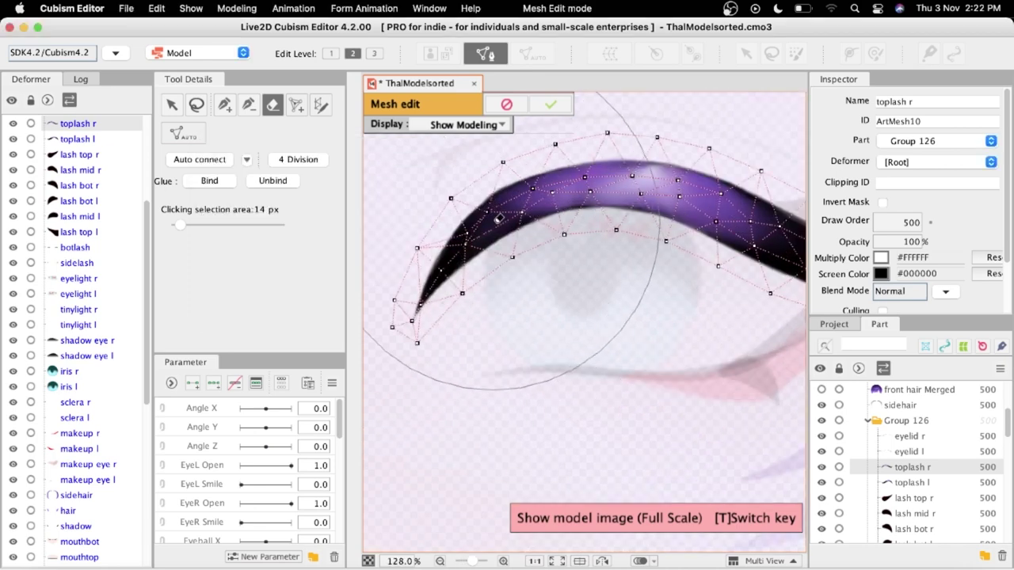
pyautogui.moveTo(671, 314); pyautogui.dragTo(512, 340)
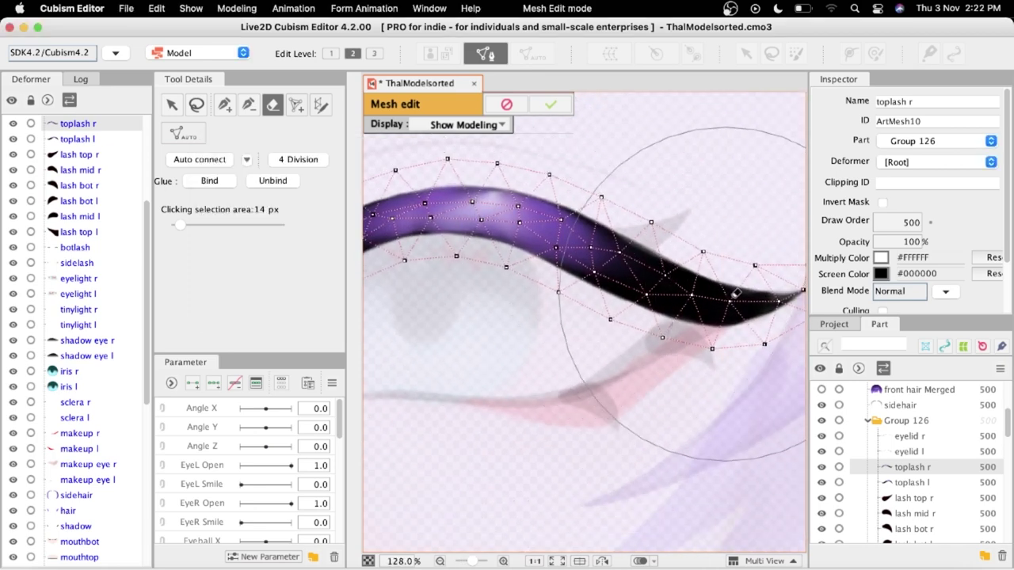
pyautogui.hscroll(5, 516, 378)
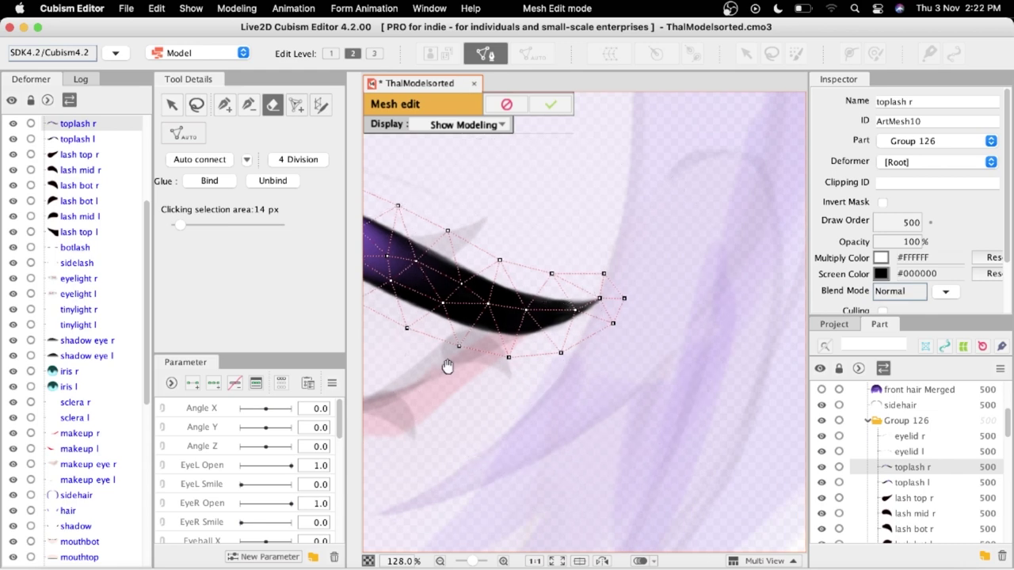
pyautogui.hscroll(-5, 447, 366)
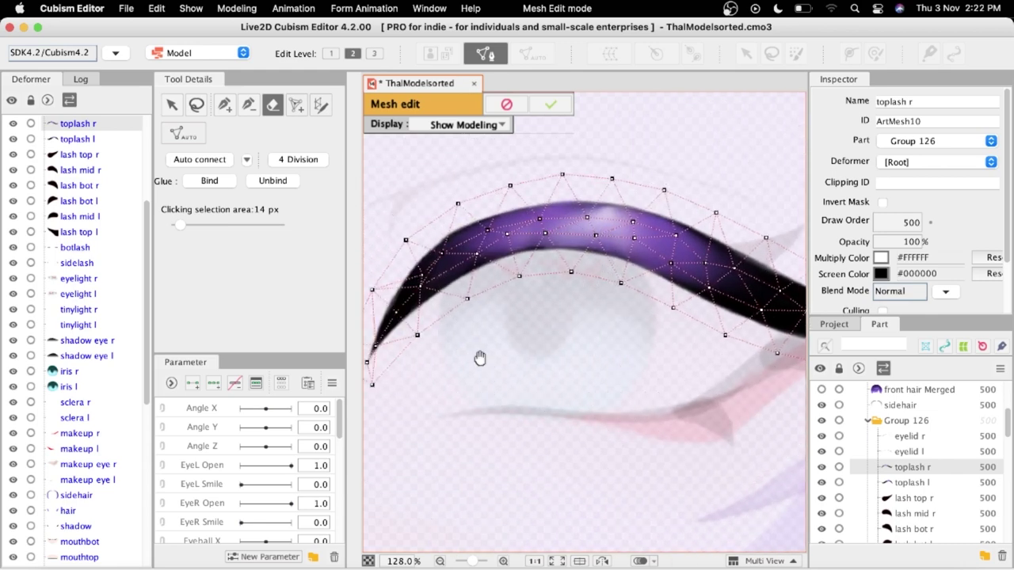
pyautogui.scroll(-3, 480, 358)
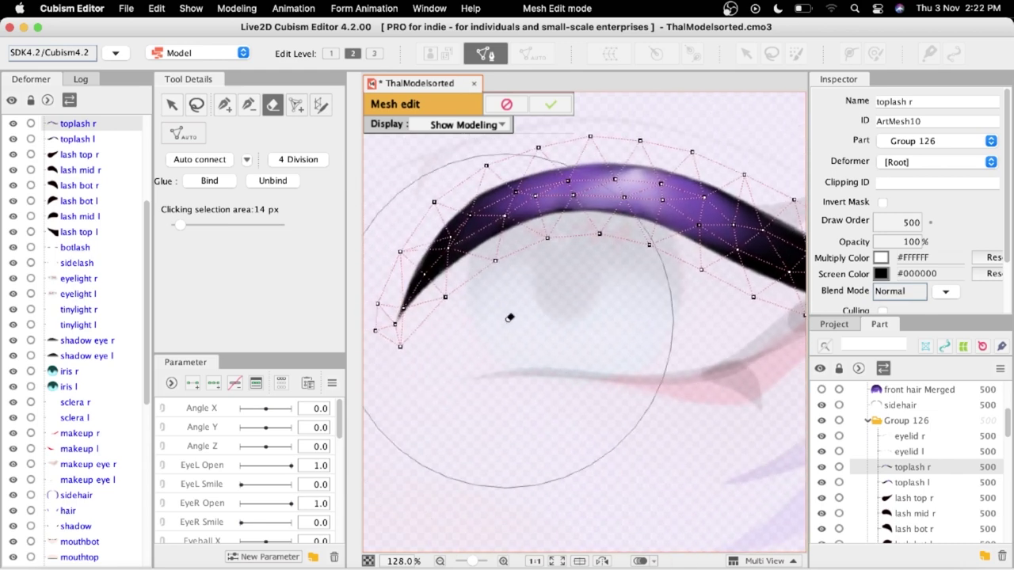
# Regenerate the toplash r mesh with the Deformation (Little) preset and look over its vertex spacing
pyautogui.click(197, 140)
pyautogui.click(290, 158)
pyautogui.click(254, 197)
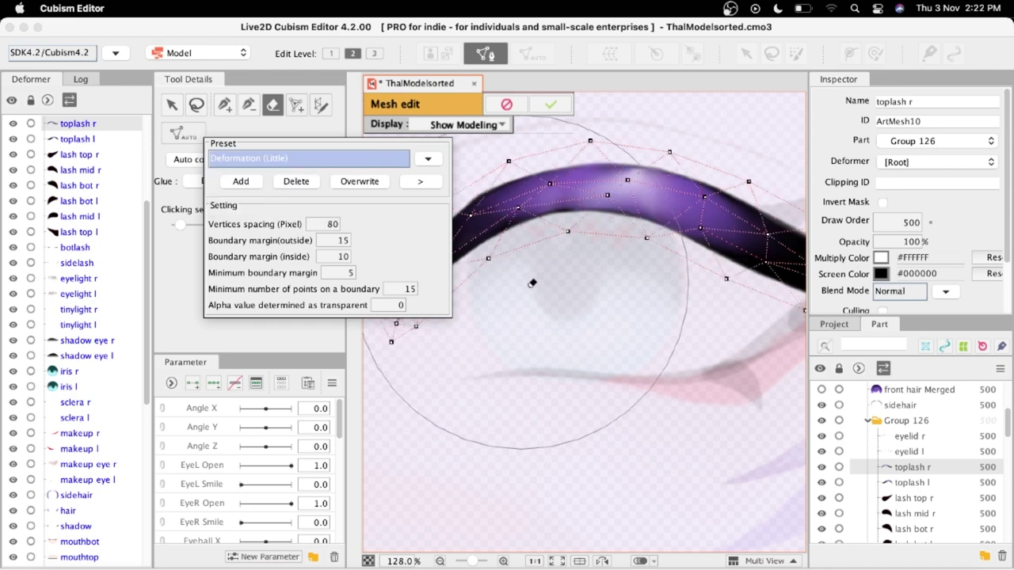
pyautogui.moveTo(802, 353); pyautogui.dragTo(729, 354)
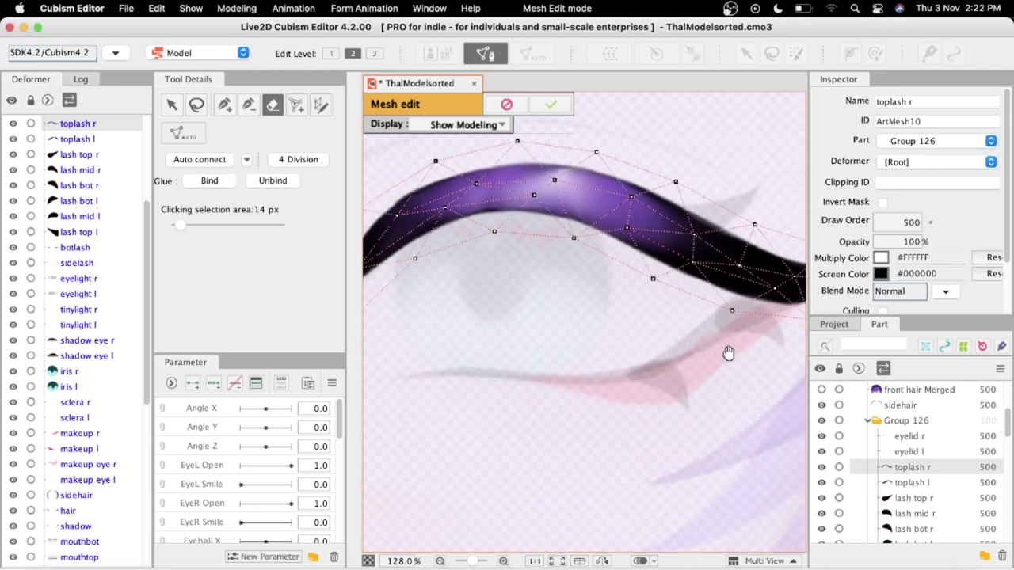
pyautogui.hscroll(-3, 729, 353)
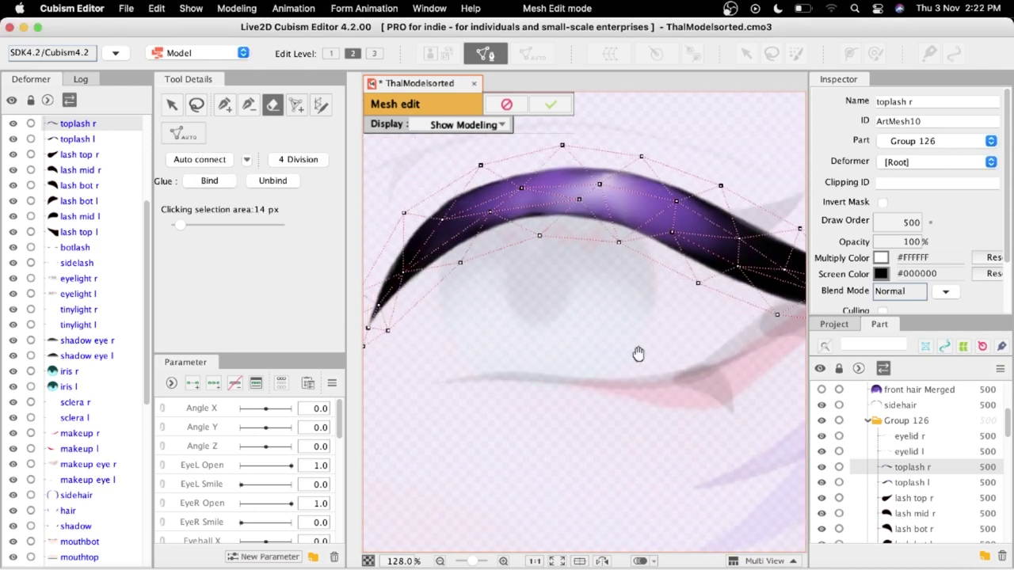
# Regenerate the toplash r mesh with the Deformation (Heavy) preset and examine its vertices along the lash
pyautogui.click(197, 139)
pyautogui.click(289, 158)
pyautogui.click(253, 199)
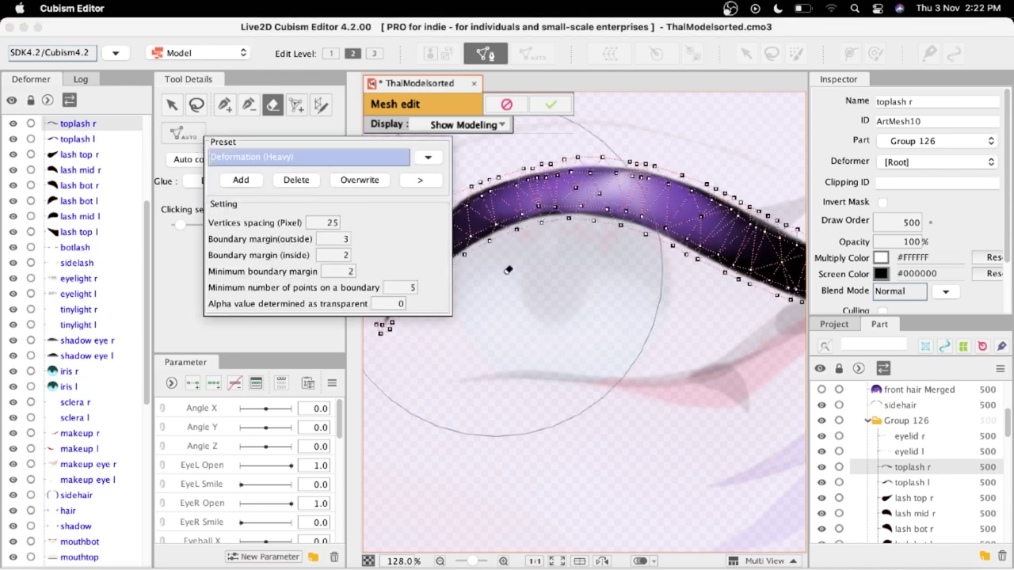
pyautogui.click(533, 285)
pyautogui.scroll(-2, 533, 286)
pyautogui.scroll(4, 494, 250)
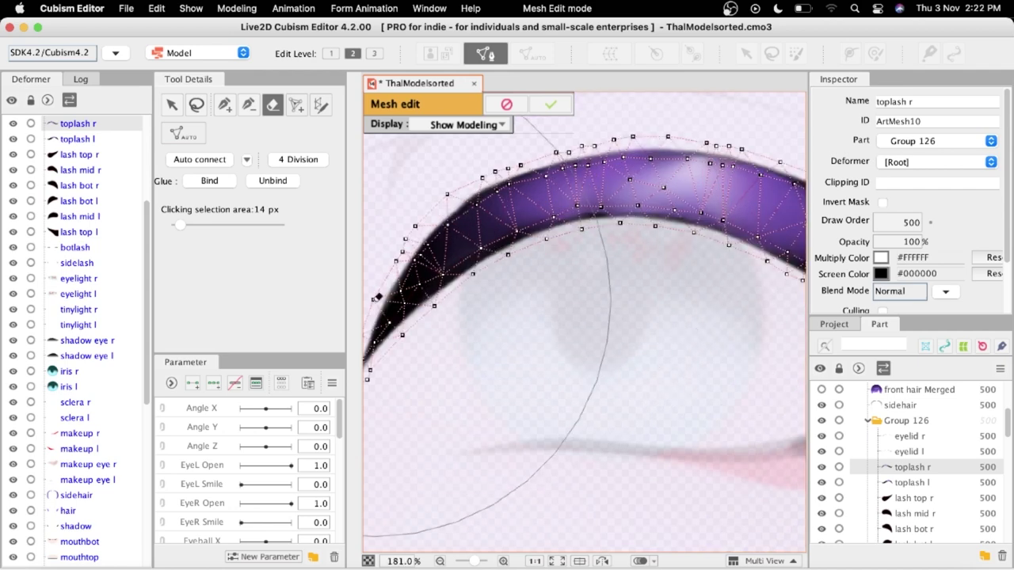
pyautogui.hscroll(10, 752, 263)
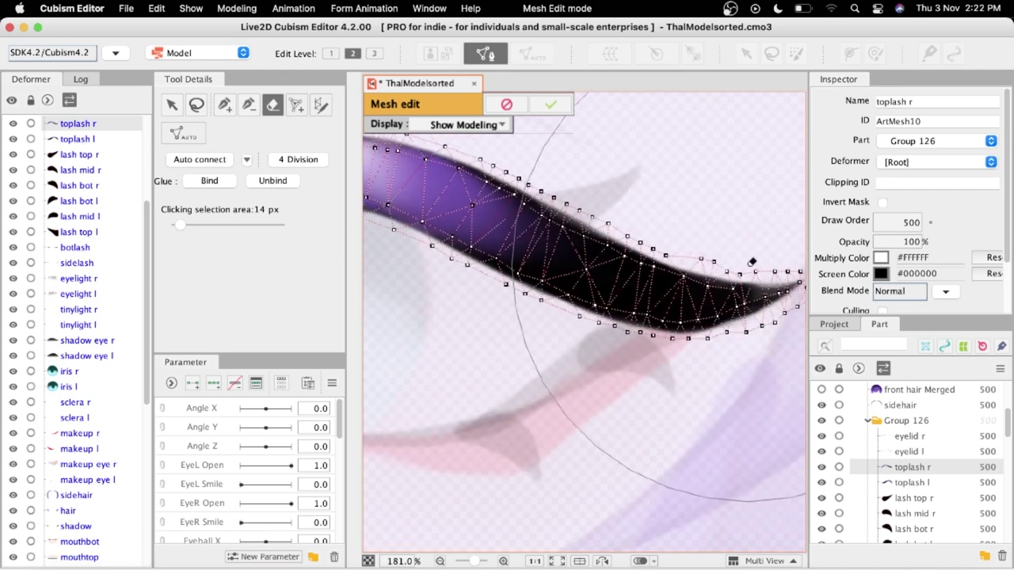
pyautogui.scroll(-1, 515, 357)
pyautogui.scroll(-1, 477, 355)
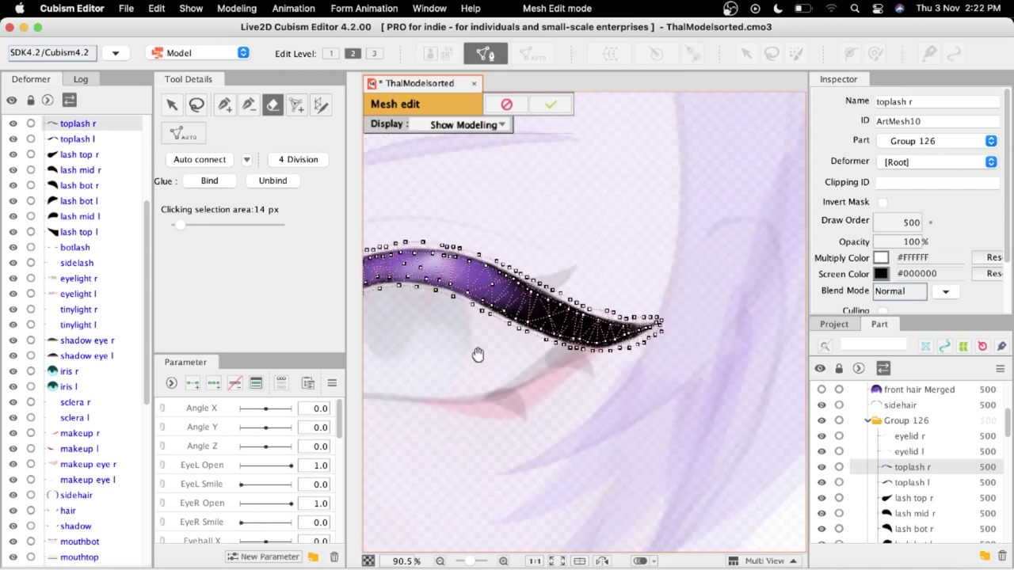
pyautogui.moveTo(478, 354); pyautogui.dragTo(640, 333)
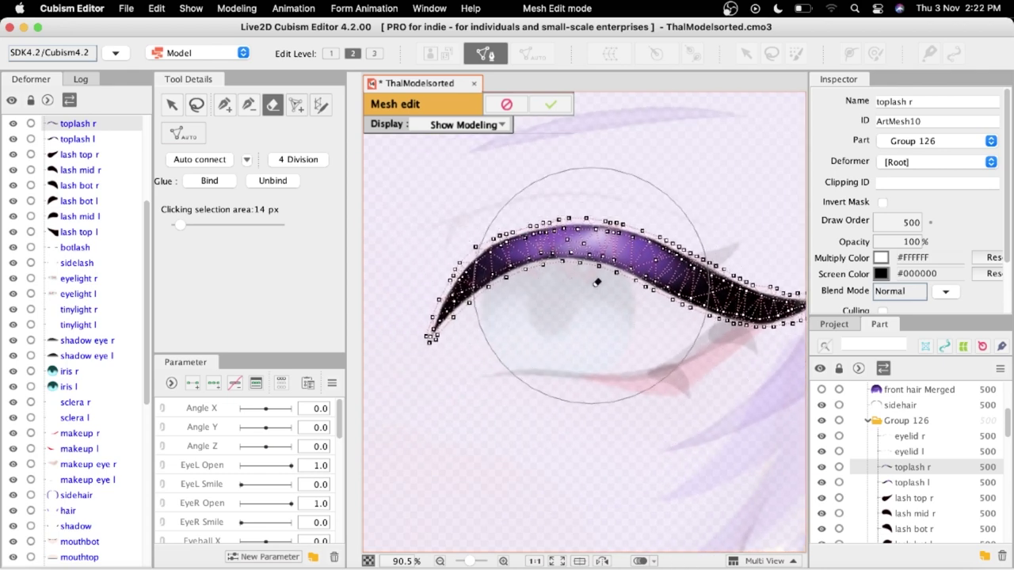
# Restore the hand-built subdivided toplash r mesh in place of the automatic one and apply the mesh edit
pyautogui.moveTo(484, 272)
pyautogui.mouseDown()
pyautogui.moveTo(758, 317)
pyautogui.moveTo(808, 286)
pyautogui.mouseUp()
pyautogui.moveTo(635, 384)
pyautogui.mouseDown()
pyautogui.moveTo(535, 363)
pyautogui.moveTo(628, 385)
pyautogui.mouseUp()
pyautogui.press('super+s')
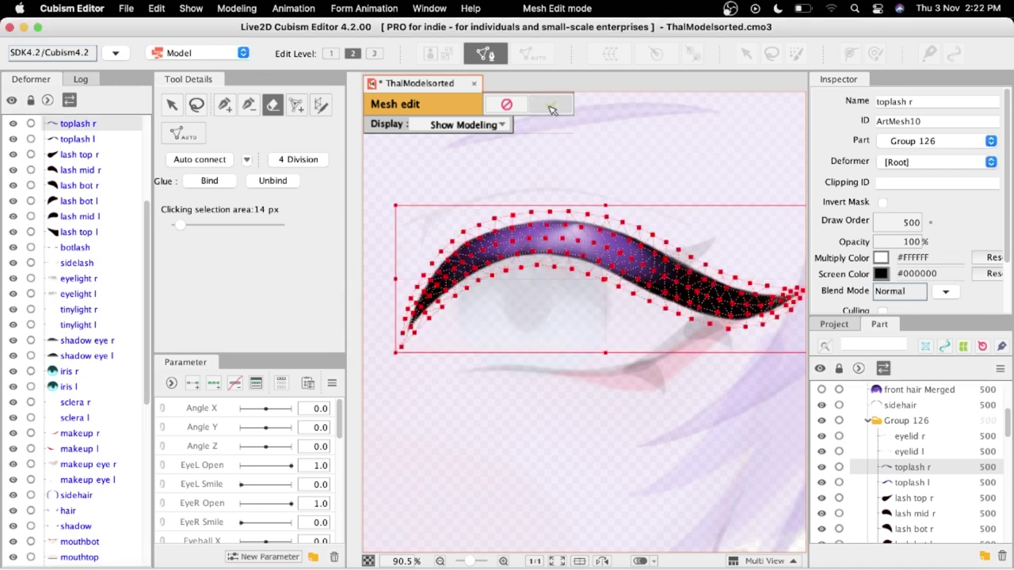
pyautogui.click(552, 108)
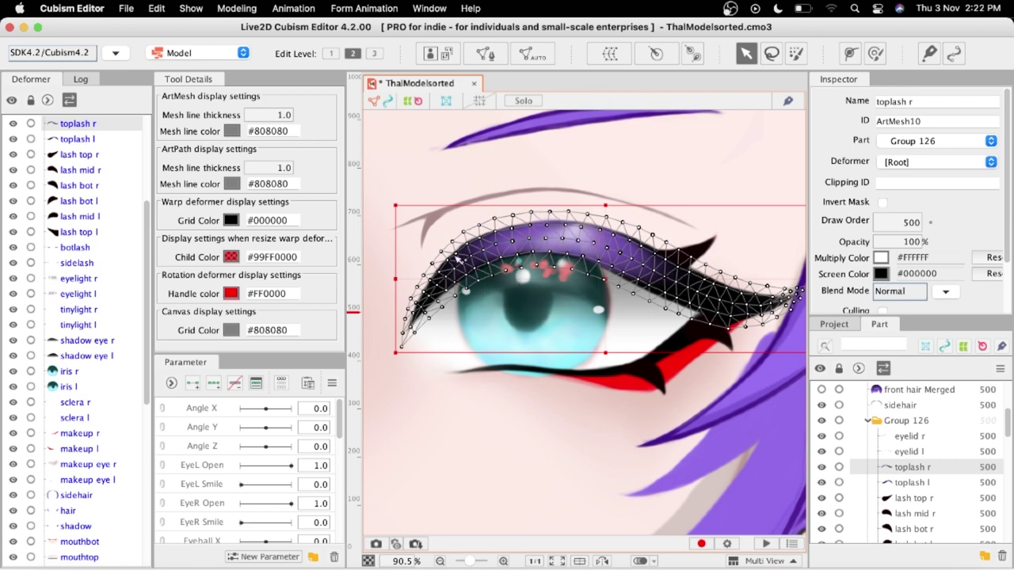
# Open the lash top r art mesh for mesh editing and clear its default rectangular mesh
pyautogui.scroll(3, 458, 259)
pyautogui.hscroll(10, 523, 332)
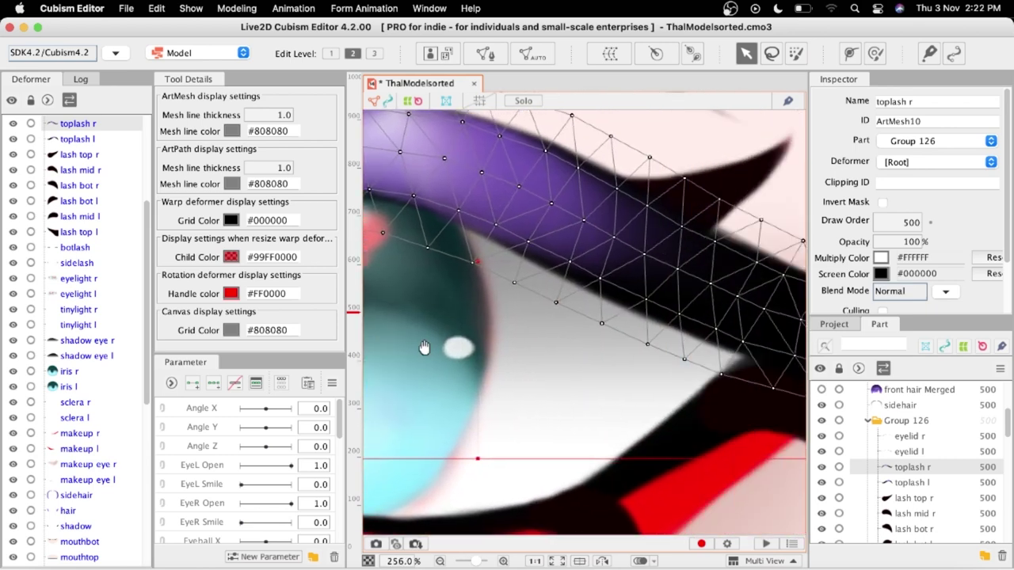
pyautogui.scroll(-3, 513, 386)
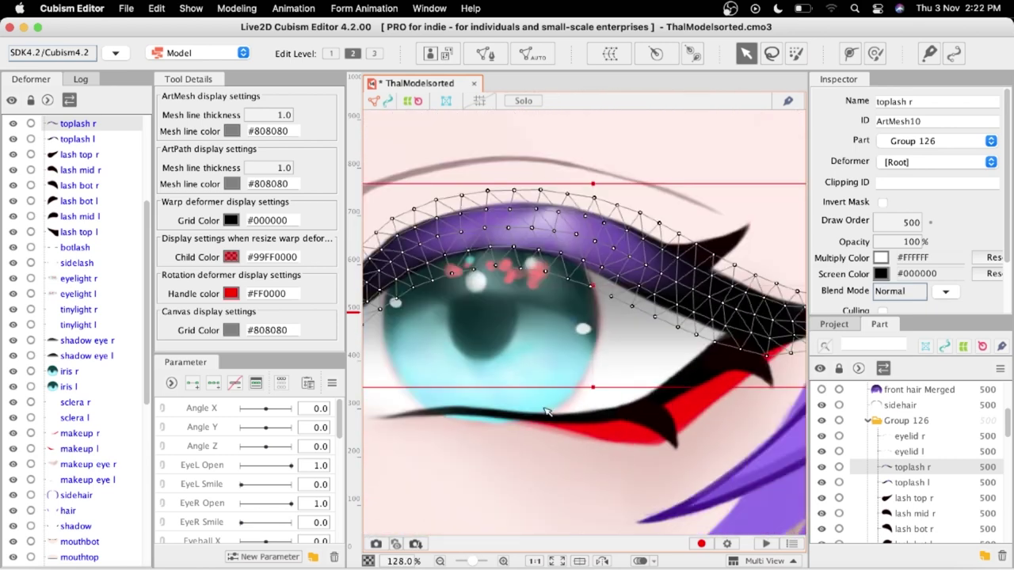
pyautogui.scroll(-2, 523, 457)
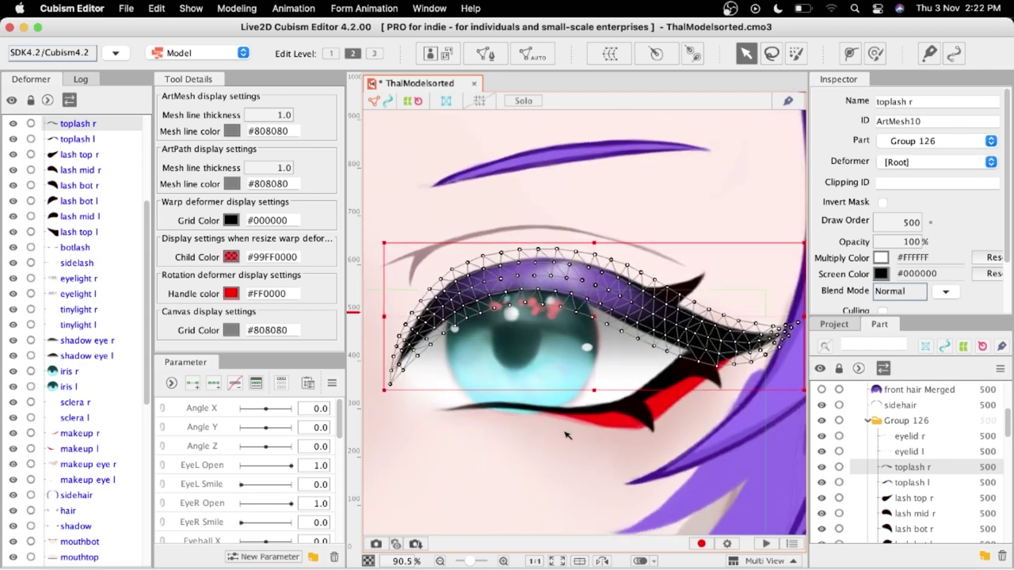
pyautogui.click(648, 417)
pyautogui.click(696, 282)
pyautogui.scroll(3, 694, 282)
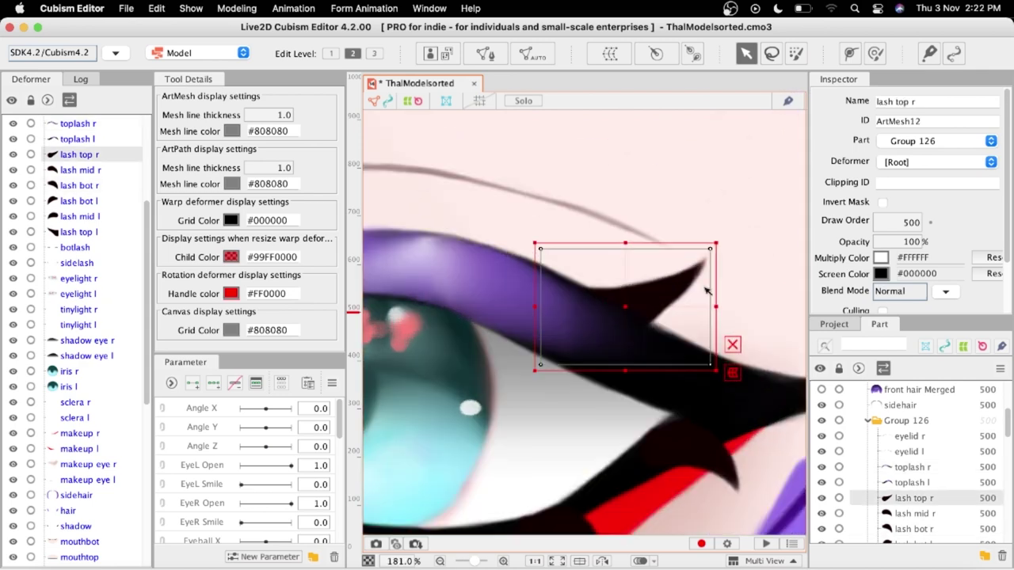
pyautogui.doubleClick(664, 333)
pyautogui.scroll(1, 664, 333)
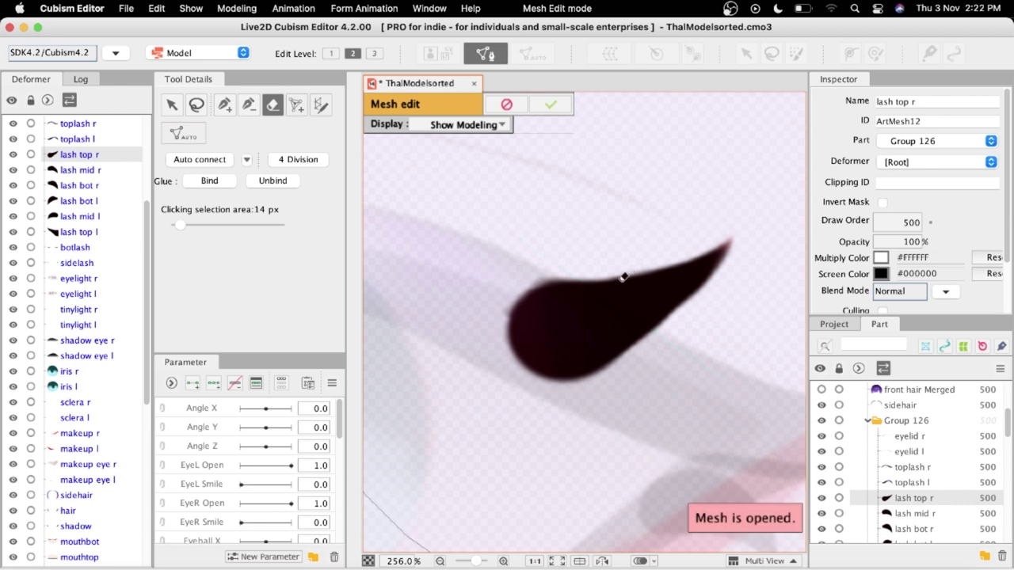
# Outline the lash top r art mesh with a closed loop of vertices placed slightly outside the lash's edge
pyautogui.click(224, 103)
pyautogui.click(525, 291)
pyautogui.click(572, 283)
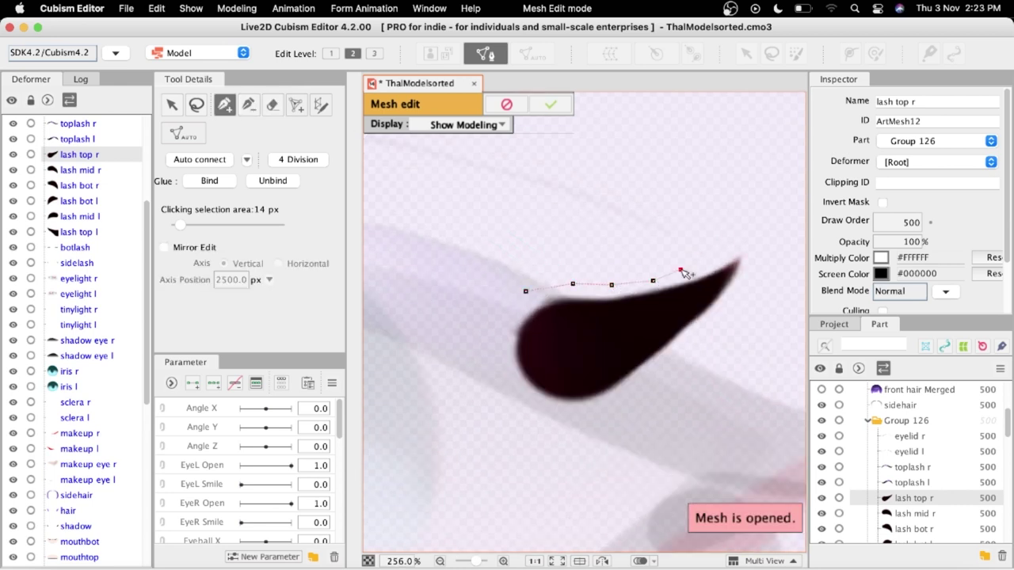
pyautogui.click(683, 271)
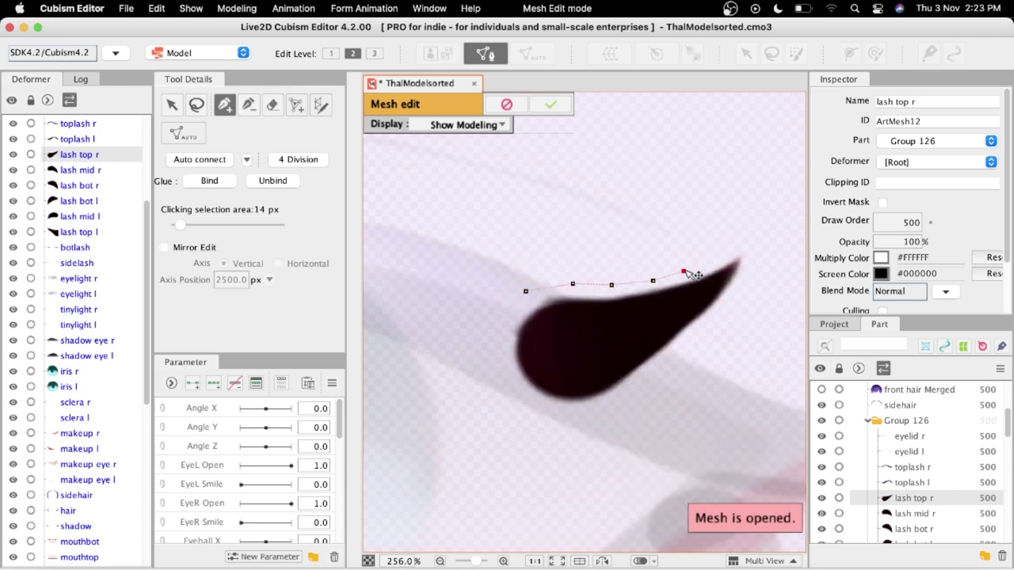
pyautogui.click(752, 239)
pyautogui.click(745, 280)
pyautogui.click(726, 307)
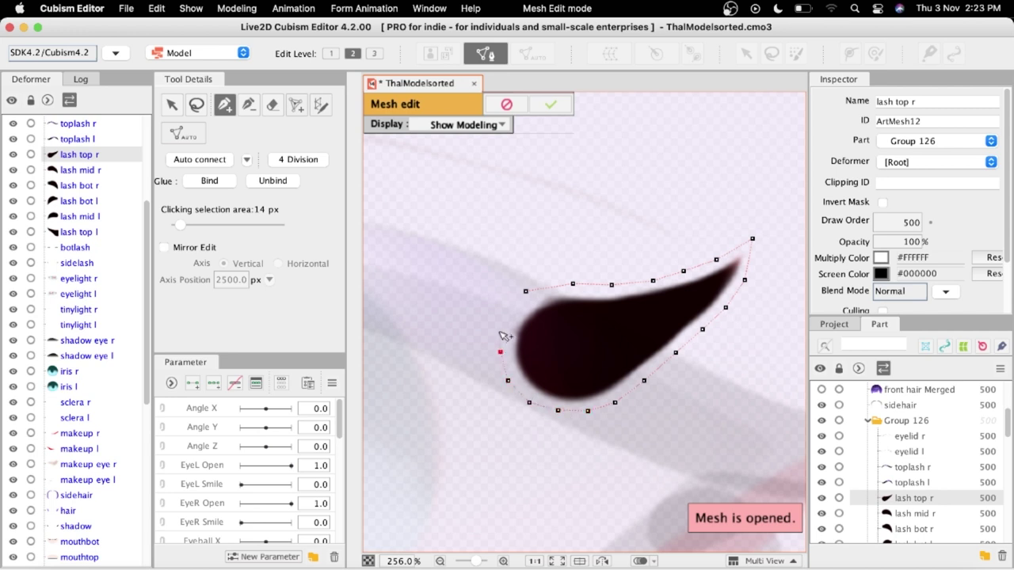
pyautogui.click(525, 292)
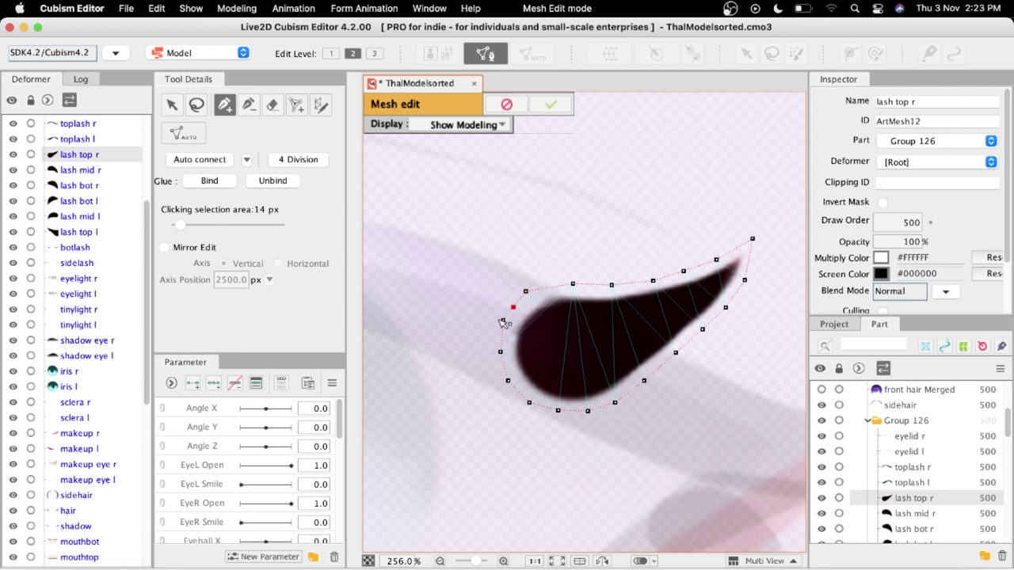
pyautogui.click(504, 320)
# Add a central row of vertices through lash top r, running from the rounded end's outline to the outline's tip
pyautogui.click(501, 352)
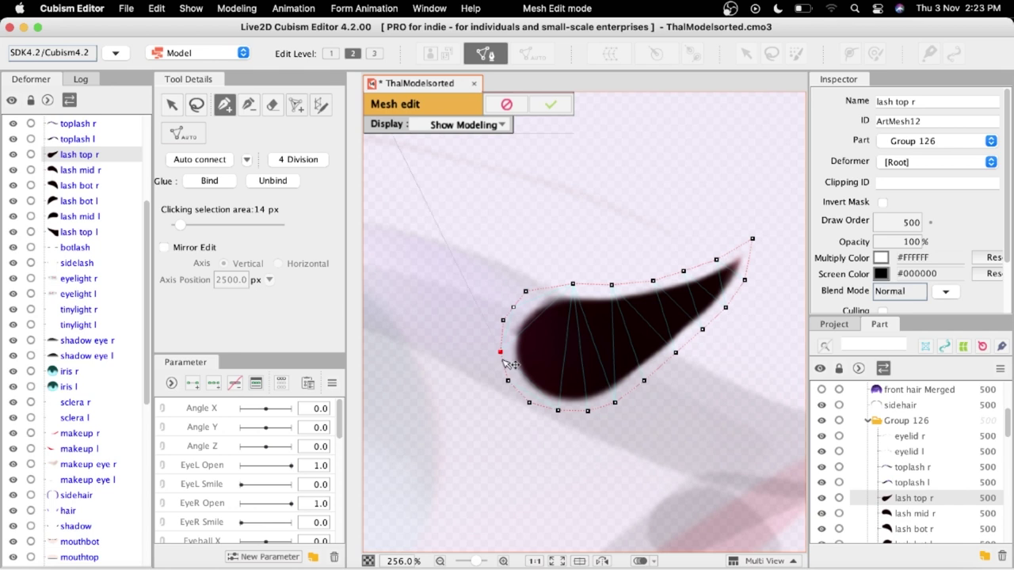
pyautogui.click(555, 352)
pyautogui.click(600, 347)
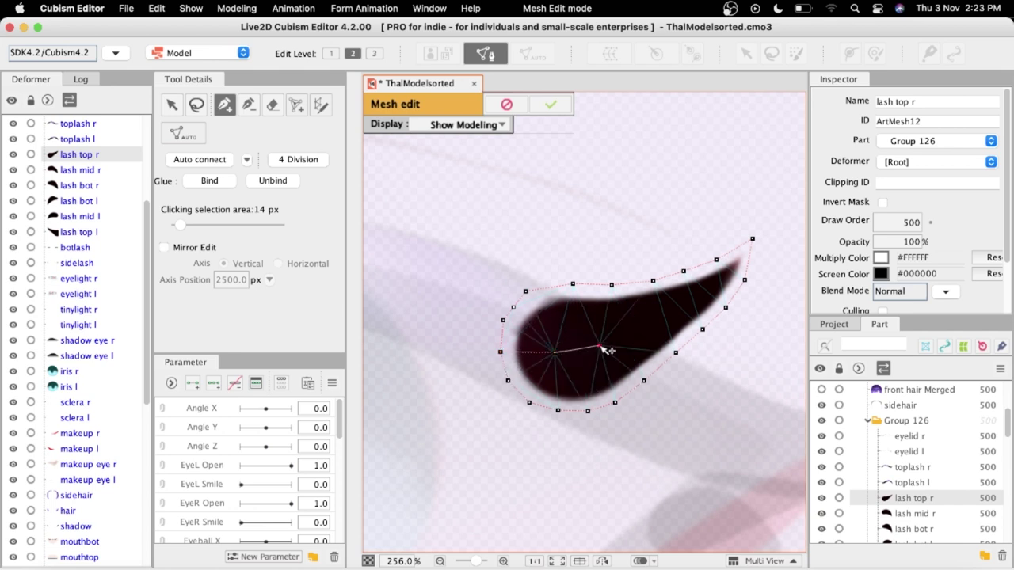
pyautogui.click(651, 325)
pyautogui.click(684, 309)
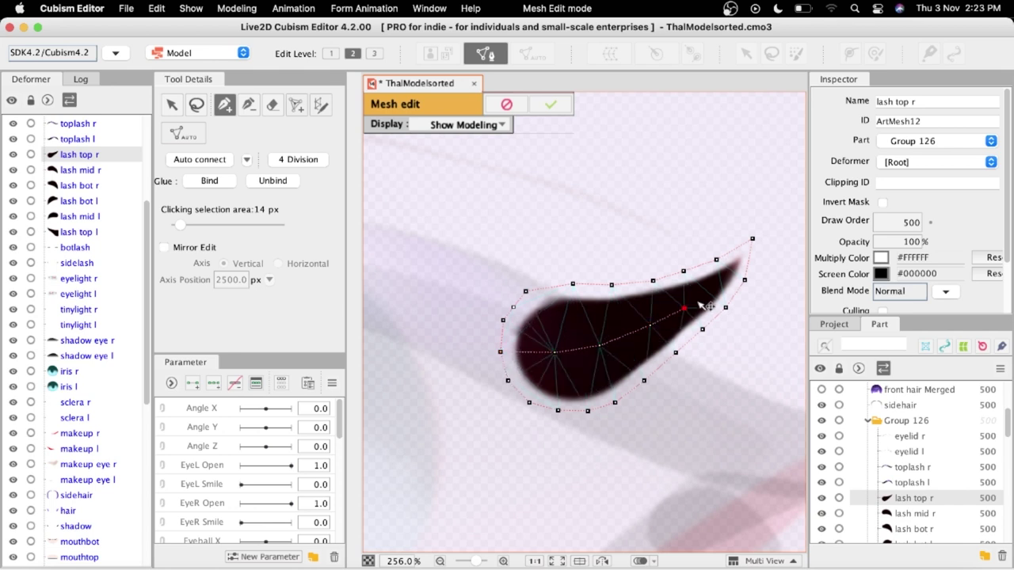
pyautogui.click(718, 285)
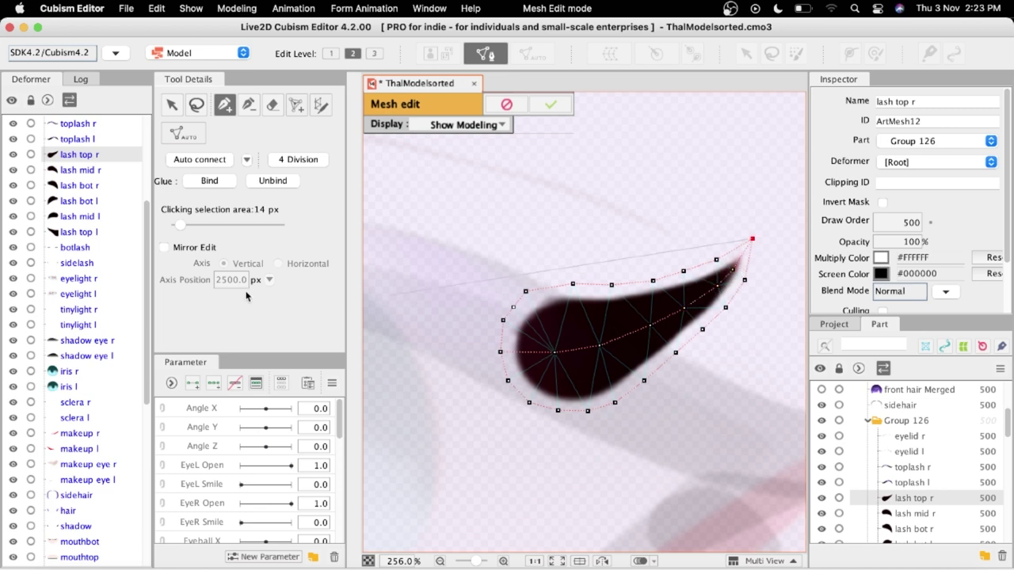
# Subdivide the lash top r mesh with 4 Division and apply the mesh edit
pyautogui.click(298, 159)
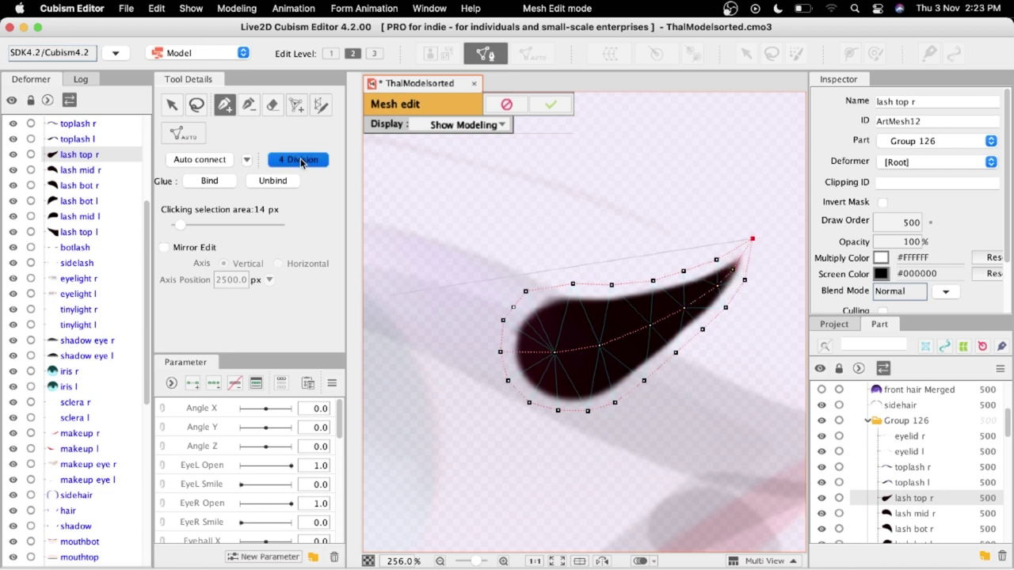
pyautogui.click(547, 105)
pyautogui.scroll(-5, 690, 344)
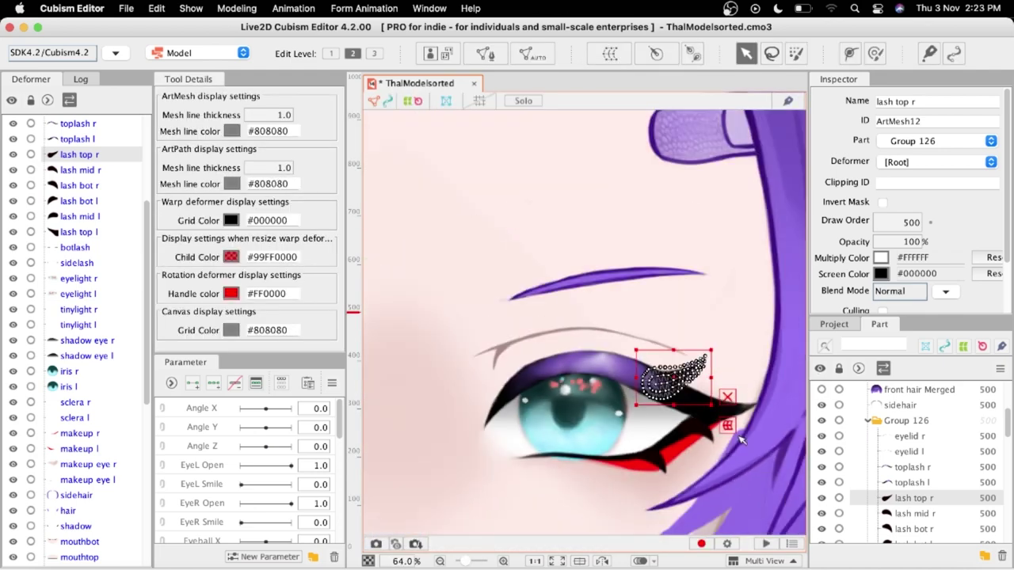
# Open the lash bot r art mesh for mesh editing and clear its default mesh
pyautogui.scroll(2, 707, 467)
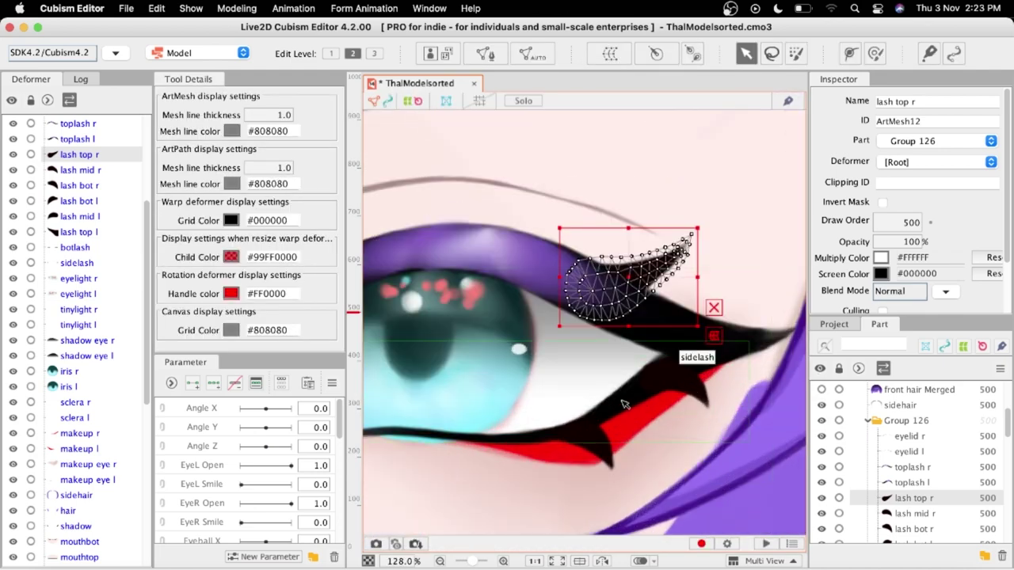
pyautogui.click(604, 447)
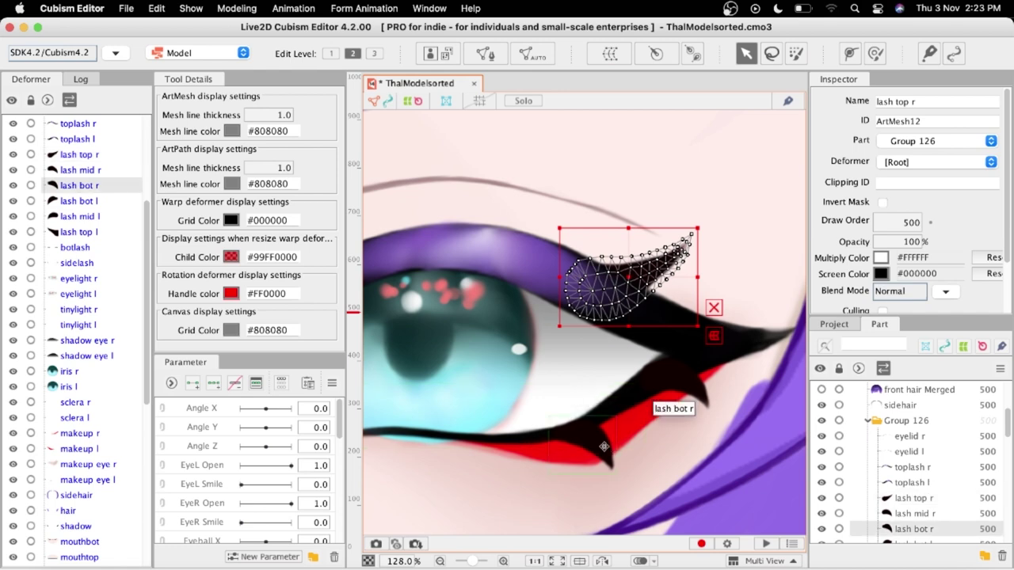
pyautogui.doubleClick(604, 448)
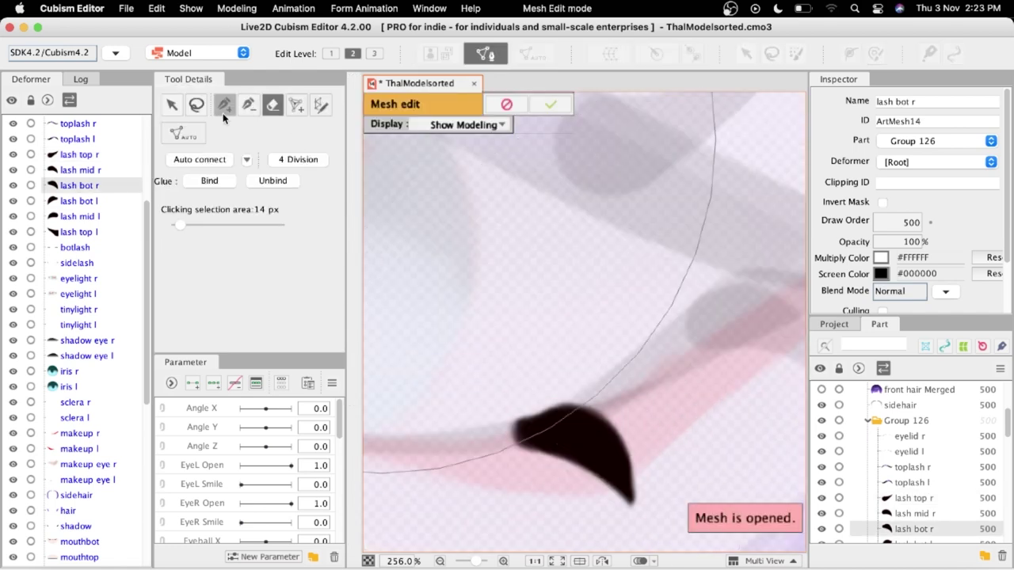
# Outline the lash bot r art mesh with a closed loop of vertices slightly outside its curved shape
pyautogui.click(223, 113)
pyautogui.moveTo(659, 457); pyautogui.dragTo(655, 394)
pyautogui.click(568, 329)
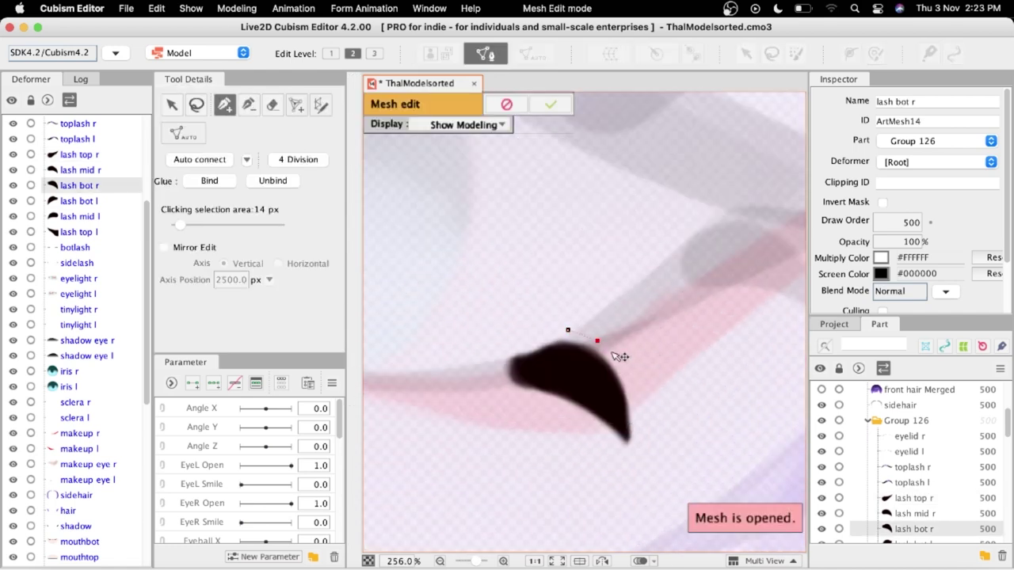
pyautogui.click(639, 417)
pyautogui.click(640, 448)
pyautogui.click(503, 347)
pyautogui.click(566, 331)
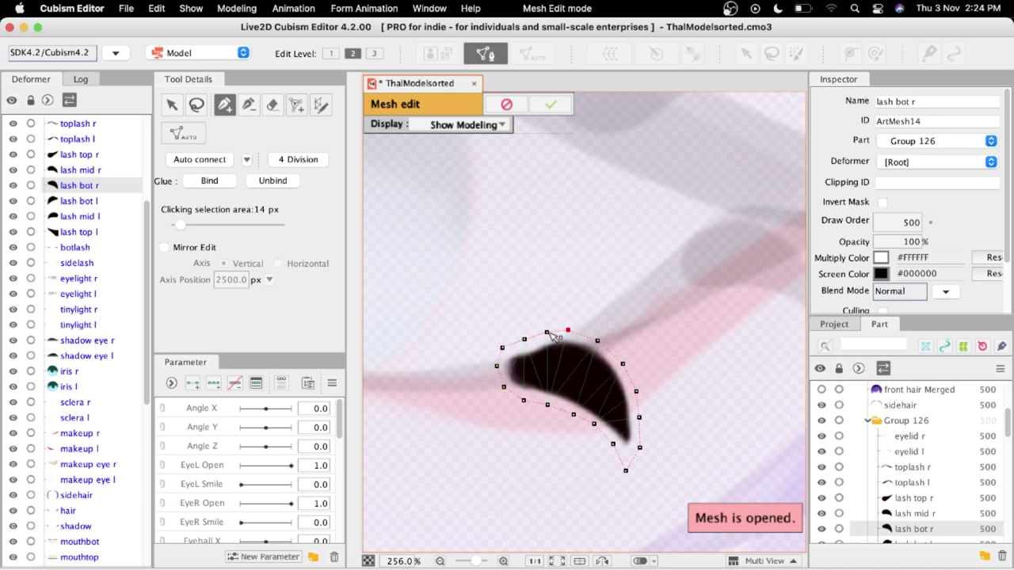
# Add a central row of vertices along lash bot r to its tip, and apply the mesh subdivided with 4 Division
pyautogui.click(546, 333)
pyautogui.moveTo(502, 350)
pyautogui.mouseDown()
pyautogui.moveTo(597, 385)
pyautogui.moveTo(625, 424)
pyautogui.moveTo(626, 470)
pyautogui.mouseUp()
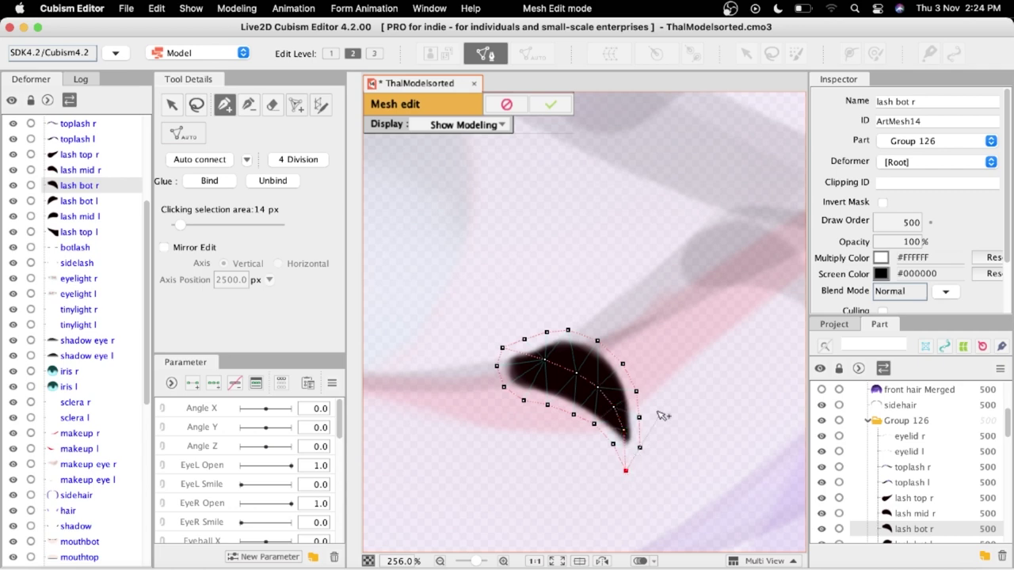
pyautogui.click(291, 160)
pyautogui.click(549, 106)
pyautogui.scroll(-3, 538, 250)
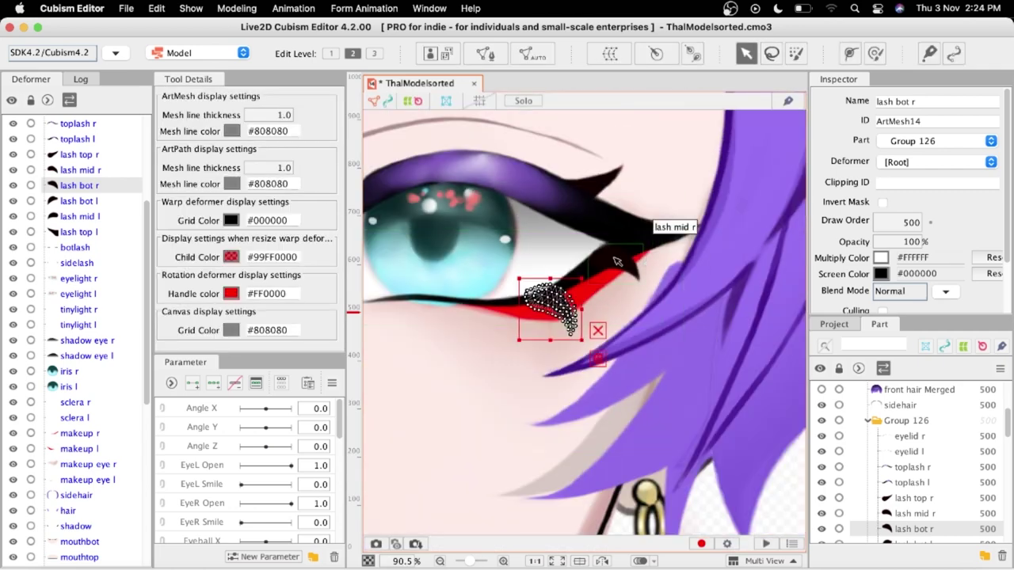
# Open the lash mid r art mesh for mesh editing and clear its default mesh together with the stray vertices
pyautogui.doubleClick(618, 259)
pyautogui.scroll(8, 621, 259)
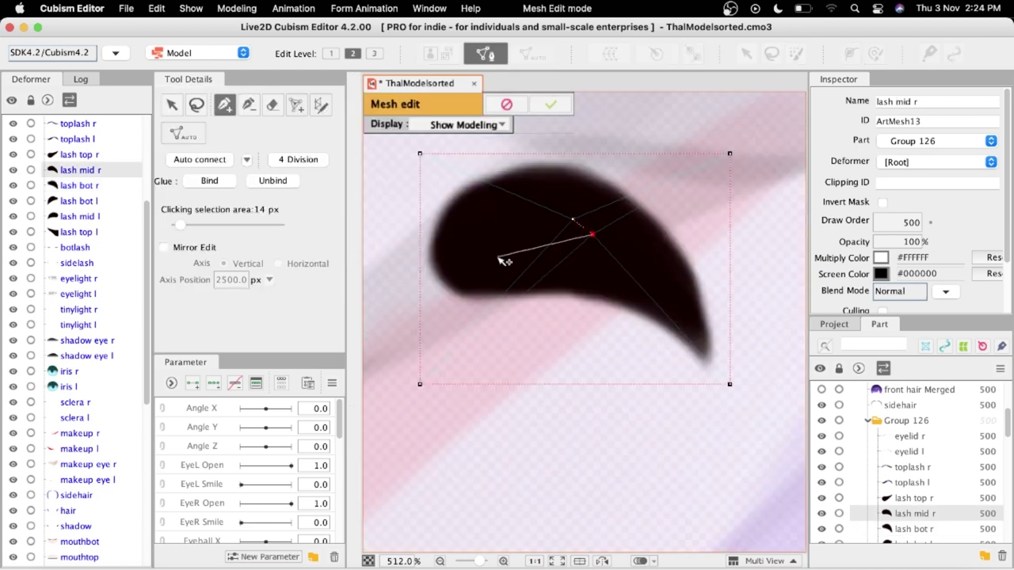
pyautogui.press('e')
pyautogui.press('super+a')
pyautogui.press('Delete')
pyautogui.scroll(-1, 545, 292)
# Outline the lash mid r art mesh with a closed loop of vertices slightly outside its edge
pyautogui.click(225, 105)
pyautogui.scroll(1, 467, 206)
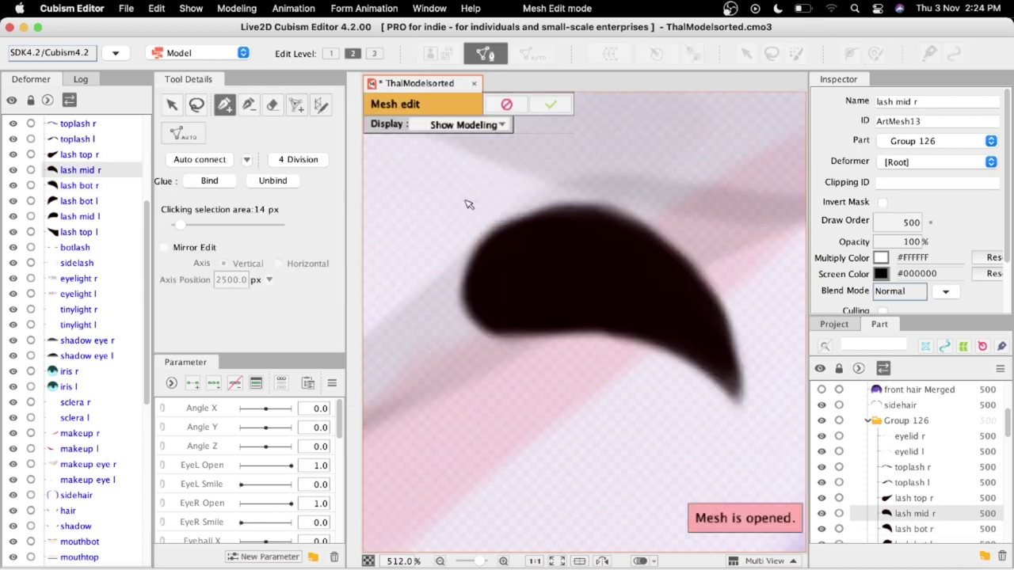
pyautogui.click(494, 203)
pyautogui.click(752, 374)
pyautogui.click(751, 418)
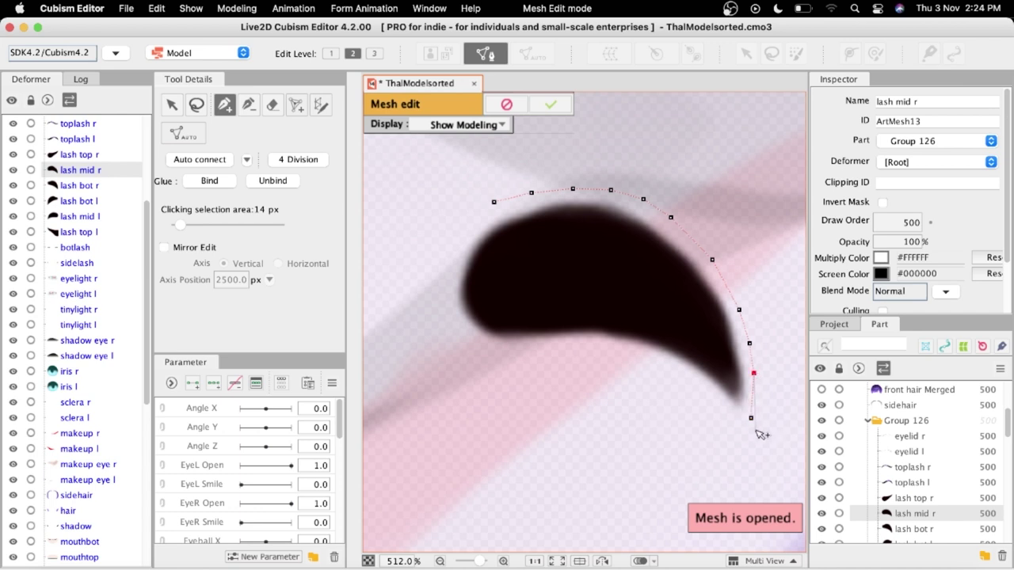
pyautogui.click(731, 410)
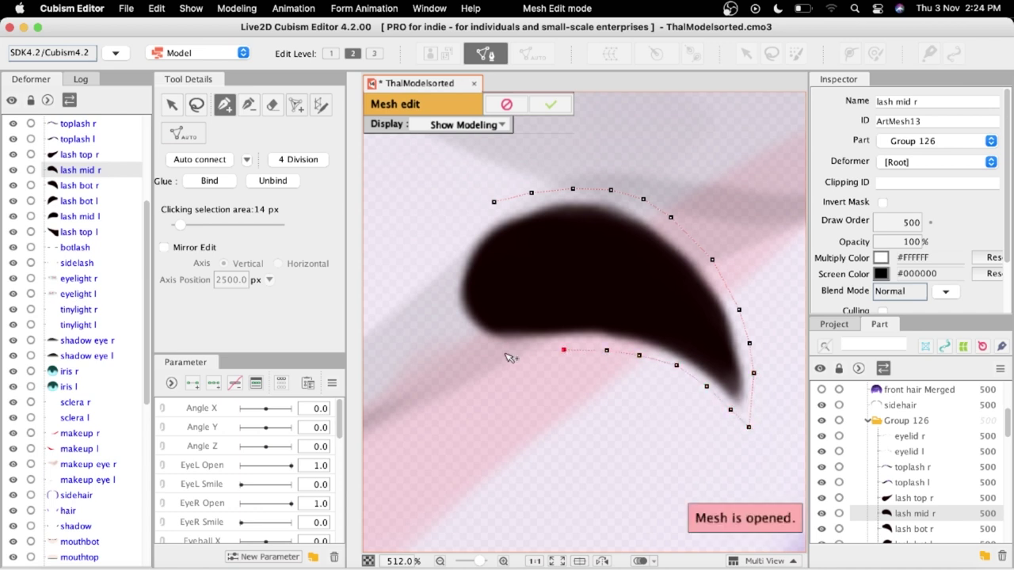
pyautogui.moveTo(464, 352); pyautogui.dragTo(494, 355)
pyautogui.click(464, 342)
pyautogui.click(494, 203)
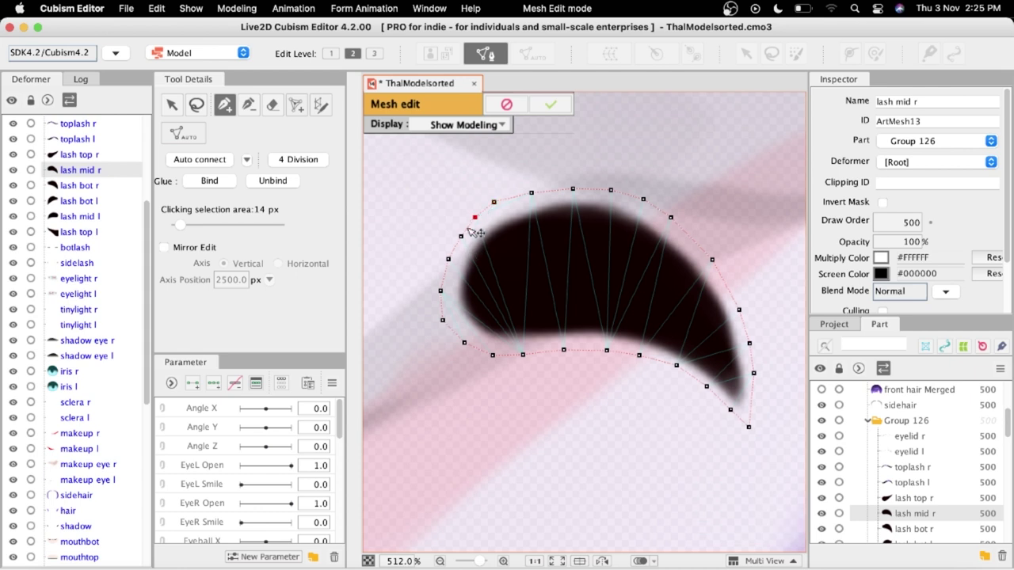
# Add a central row of vertices through lash mid r to its tip, and apply the mesh subdivided with 4 Division
pyautogui.click(448, 259)
pyautogui.click(520, 256)
pyautogui.click(574, 255)
pyautogui.click(626, 269)
pyautogui.click(674, 296)
pyautogui.click(702, 329)
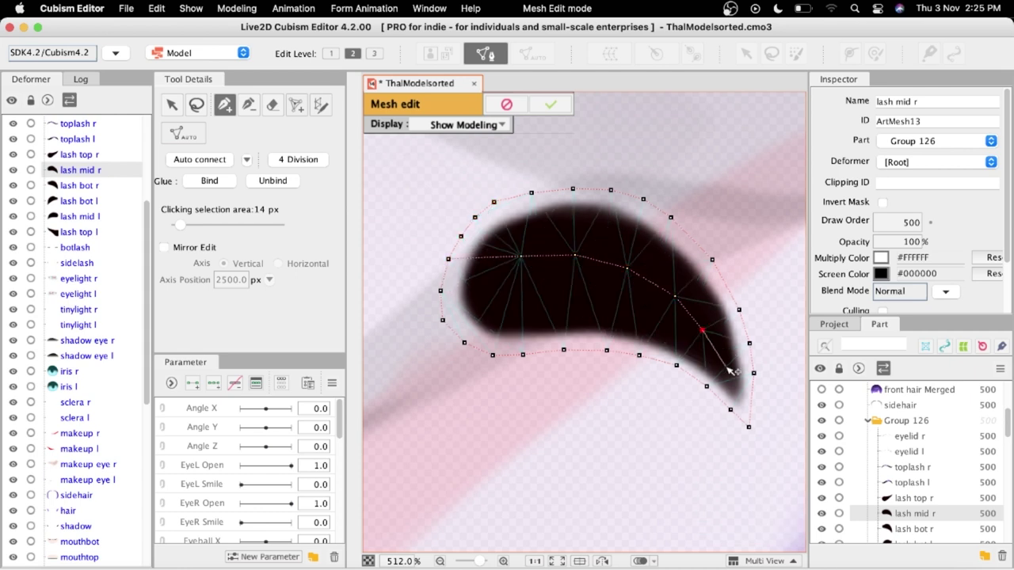
pyautogui.click(737, 394)
pyautogui.click(749, 427)
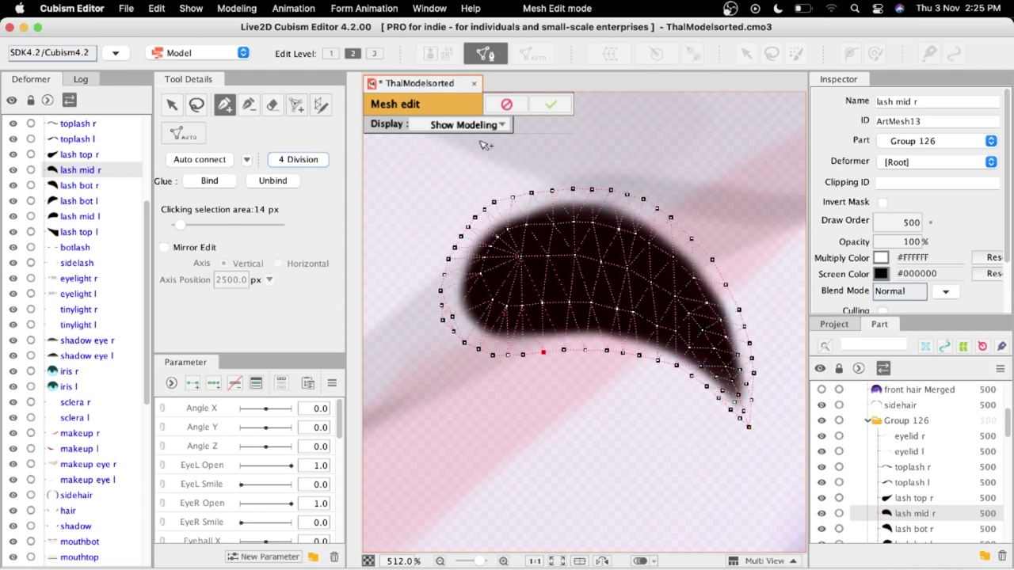
pyautogui.click(551, 103)
pyautogui.scroll(-10, 602, 380)
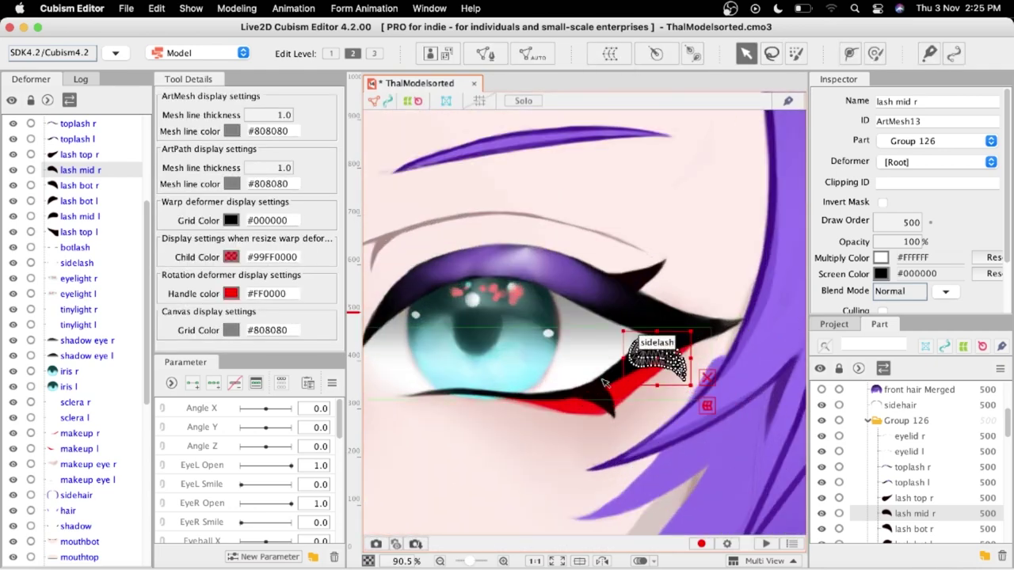
pyautogui.doubleClick(600, 380)
pyautogui.scroll(4, 634, 382)
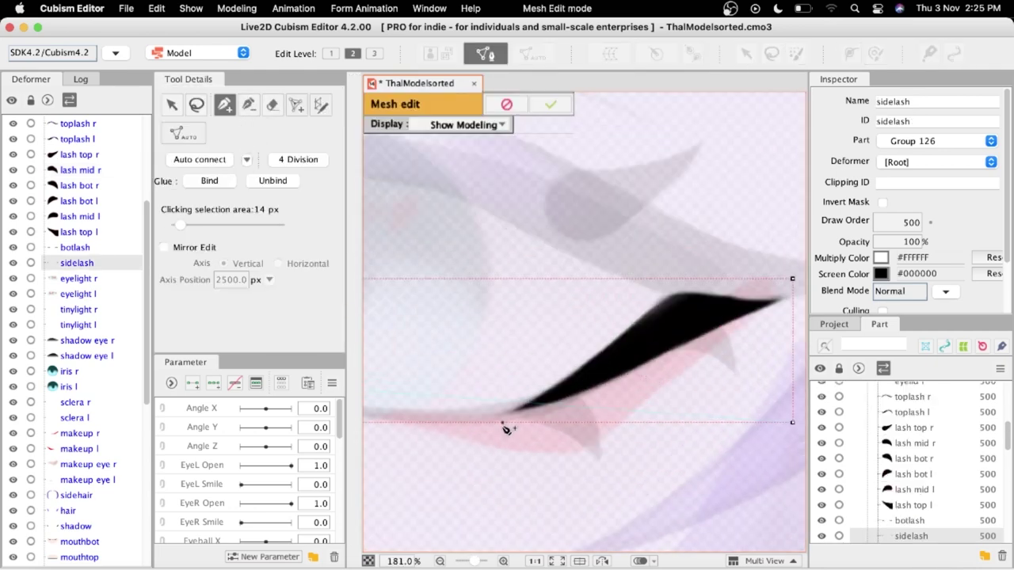
pyautogui.scroll(-1, 529, 347)
pyautogui.click(273, 105)
pyautogui.scroll(-7, 576, 370)
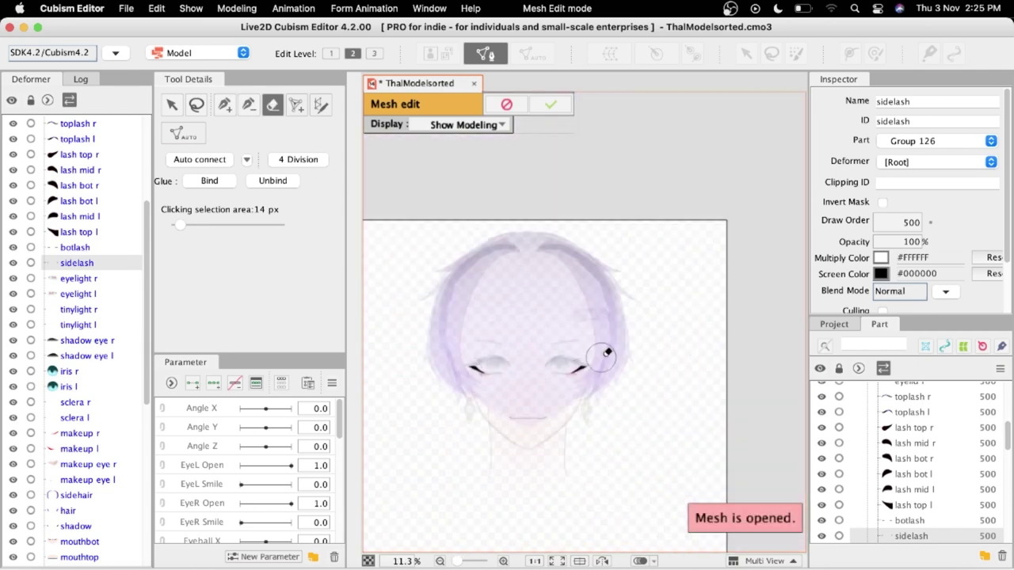
pyautogui.scroll(10, 606, 353)
pyautogui.scroll(-3, 554, 408)
pyautogui.scroll(2, 603, 372)
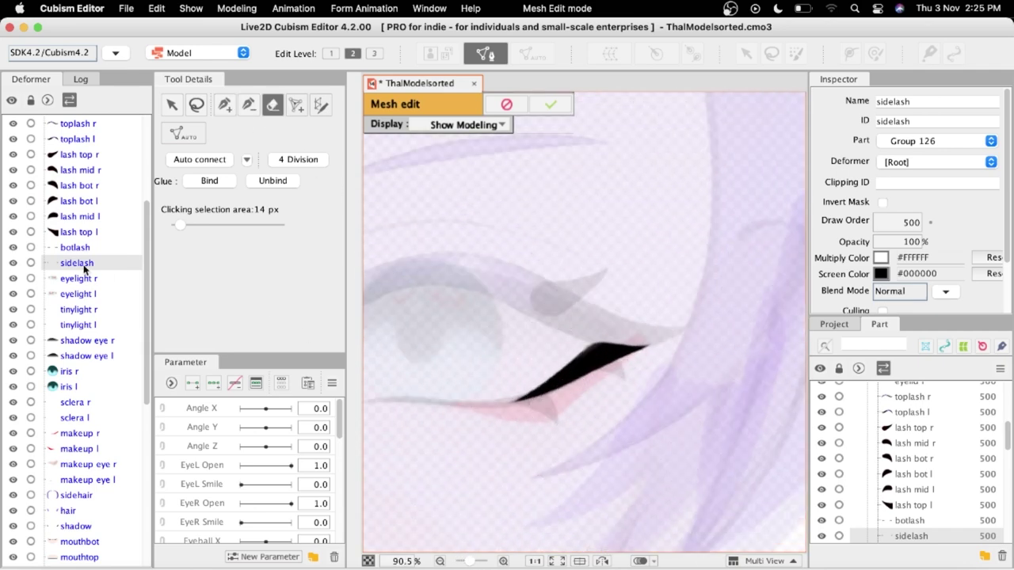
pyautogui.click(229, 109)
pyautogui.scroll(5, 602, 326)
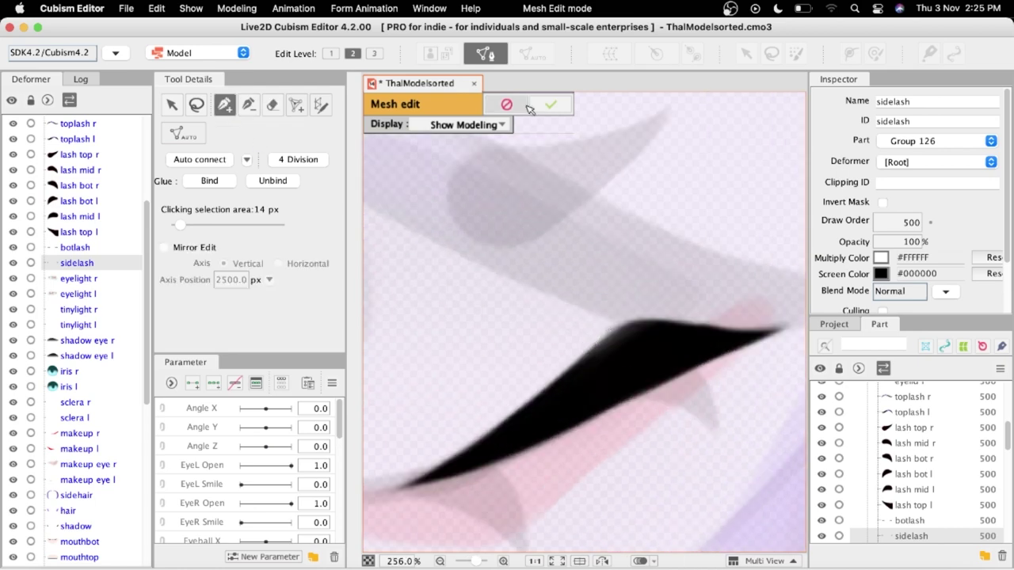
pyautogui.click(507, 104)
pyautogui.click(560, 317)
# Examine the extent of the sidelash art mesh across the character's two eyes
pyautogui.scroll(2, 691, 349)
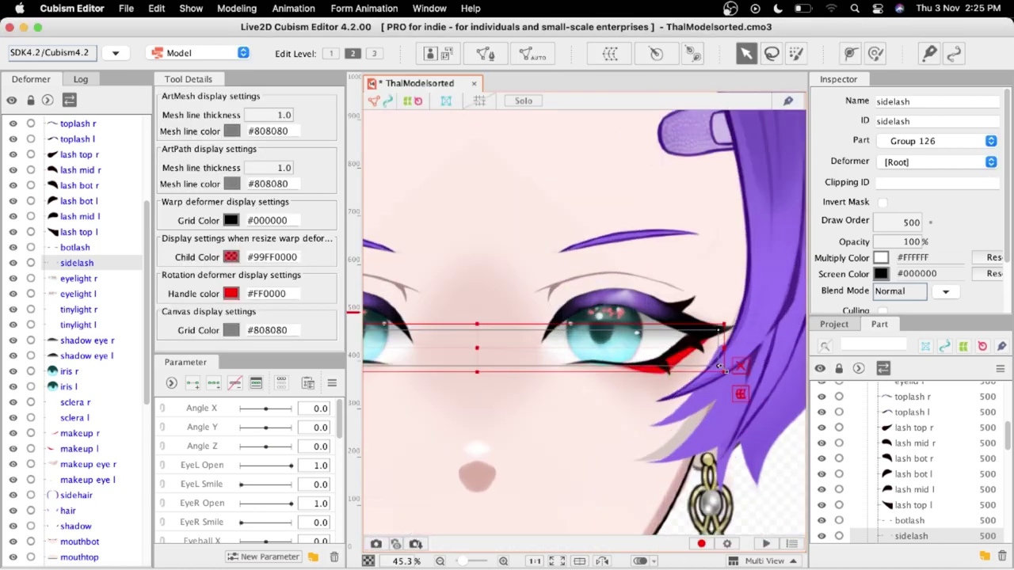
pyautogui.scroll(-3, 677, 344)
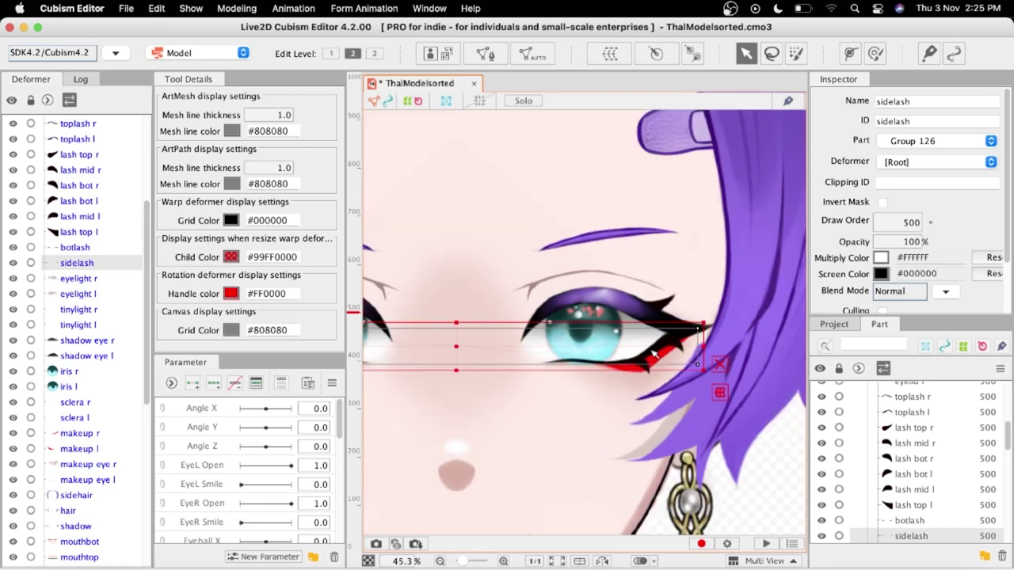
pyautogui.scroll(-1, 609, 354)
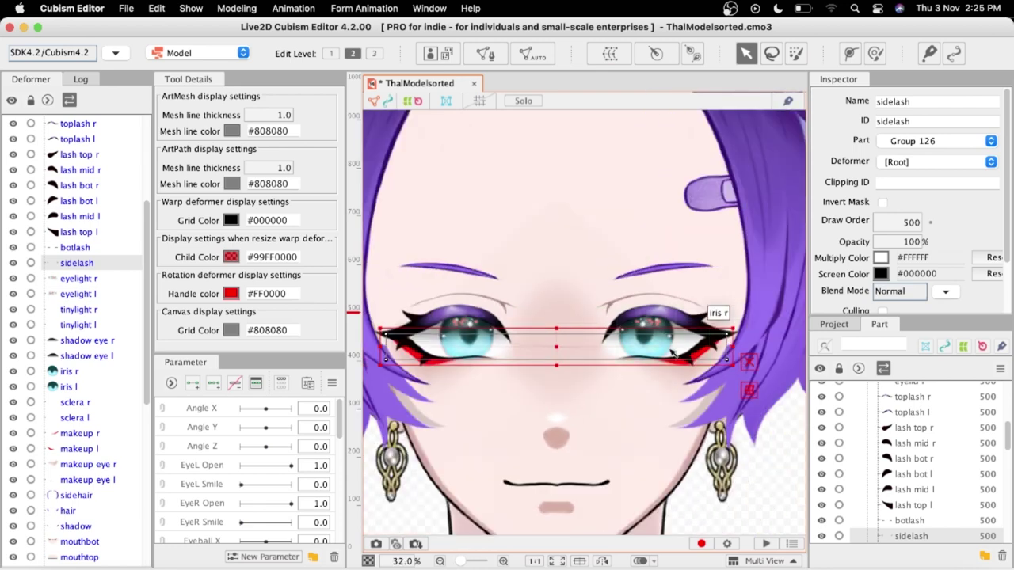
pyautogui.scroll(3, 713, 380)
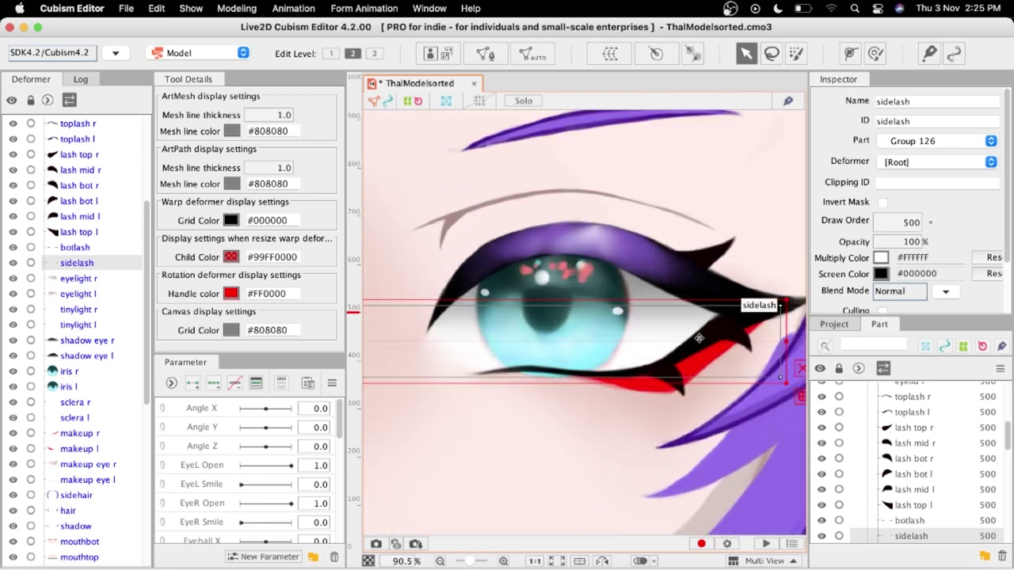
pyautogui.scroll(-3, 697, 360)
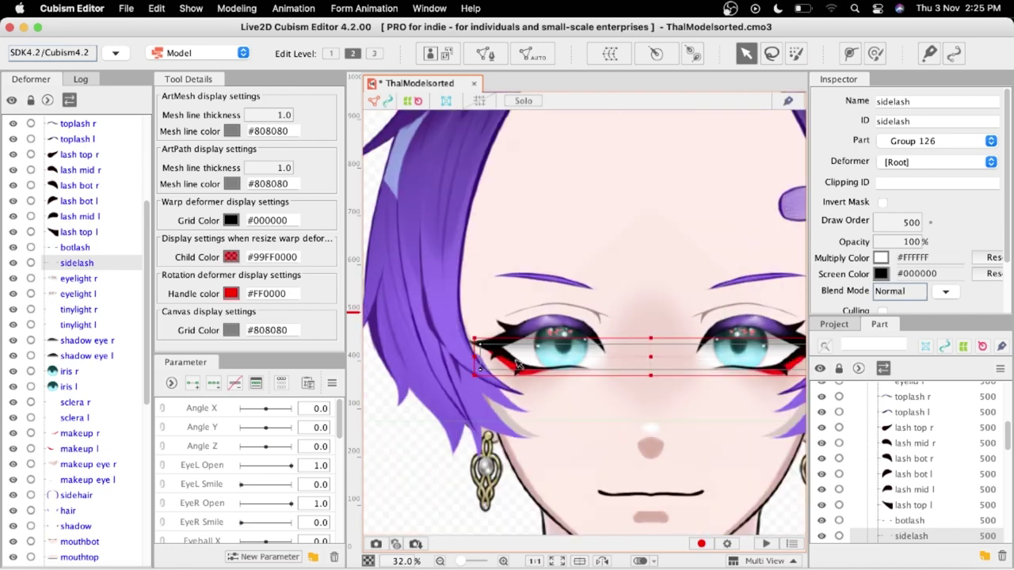
pyautogui.scroll(-1, 563, 337)
pyautogui.scroll(1, 743, 378)
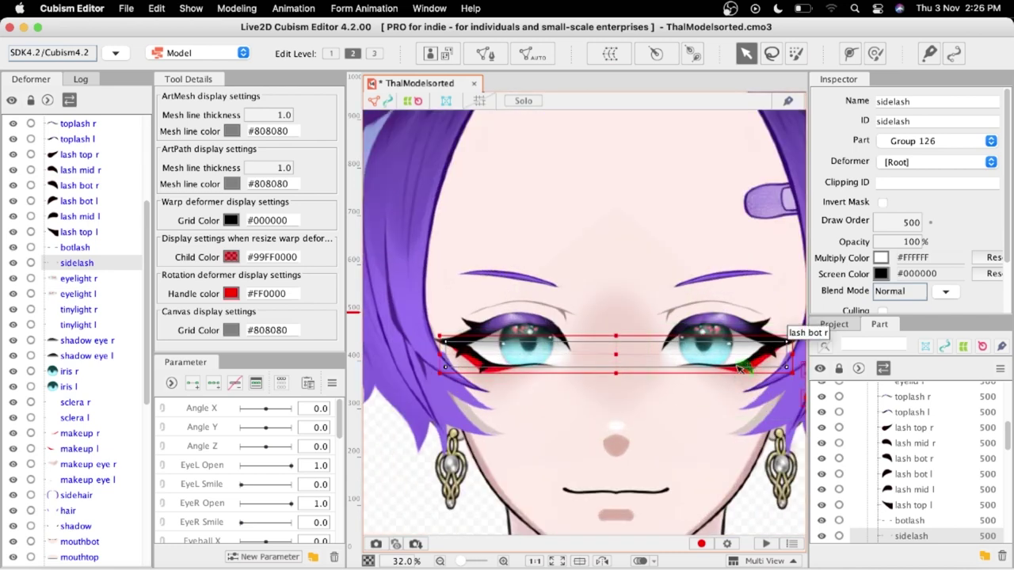
# Open the sidelash r art mesh for mesh editing and erase its default mesh together with its corner vertices
pyautogui.scroll(1, 729, 376)
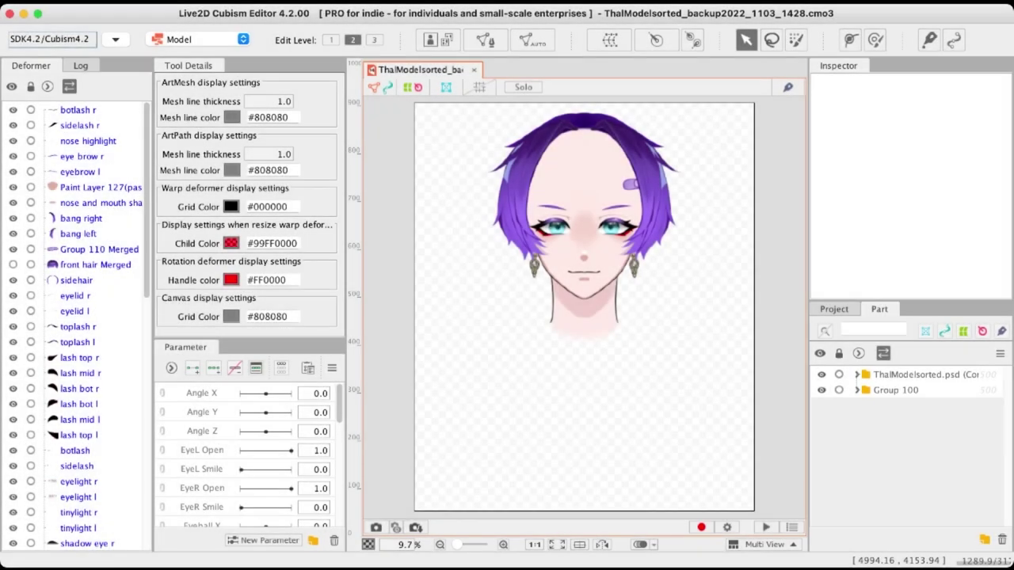
pyautogui.scroll(4, 507, 262)
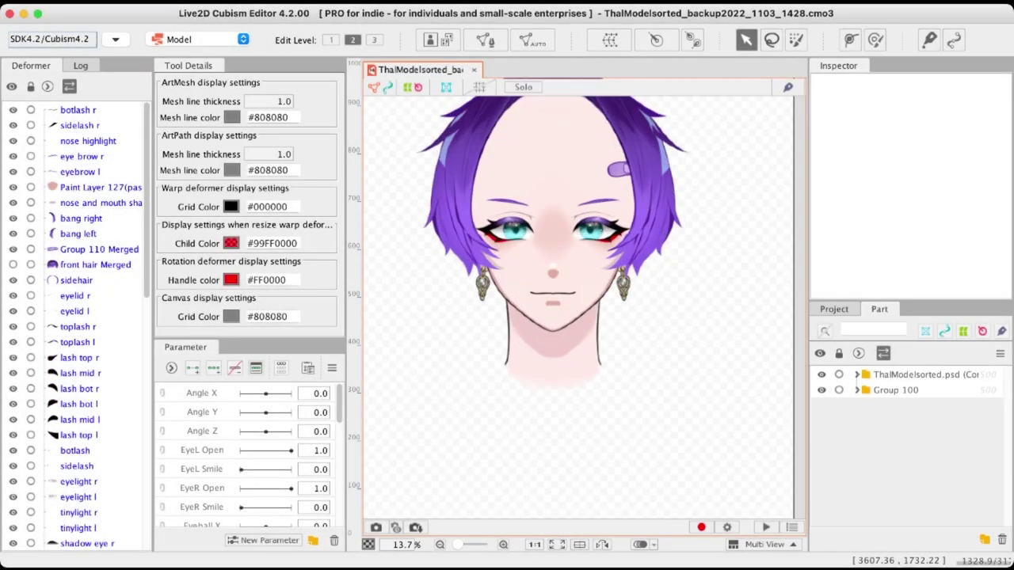
pyautogui.scroll(4, 561, 174)
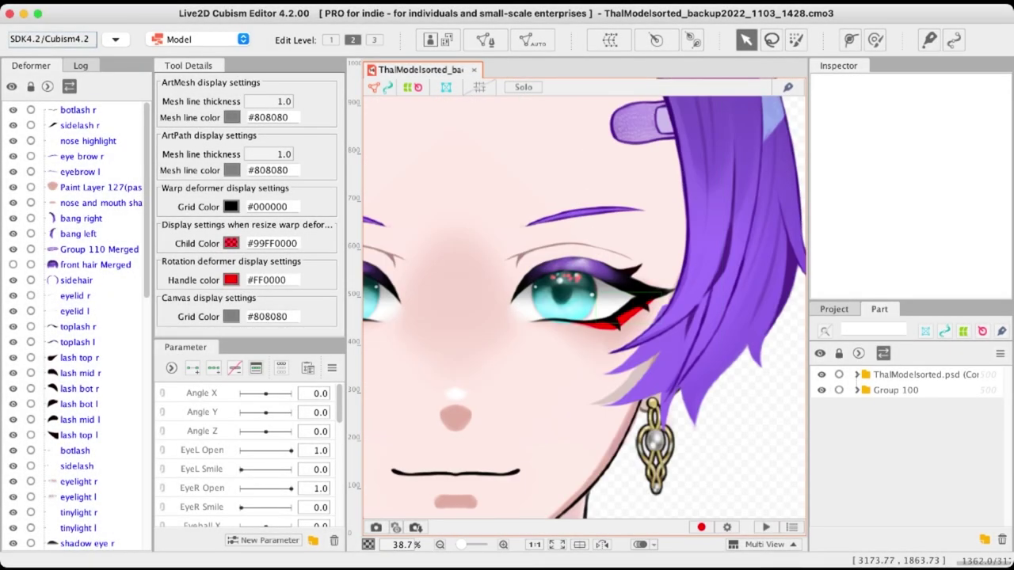
pyautogui.click(633, 300)
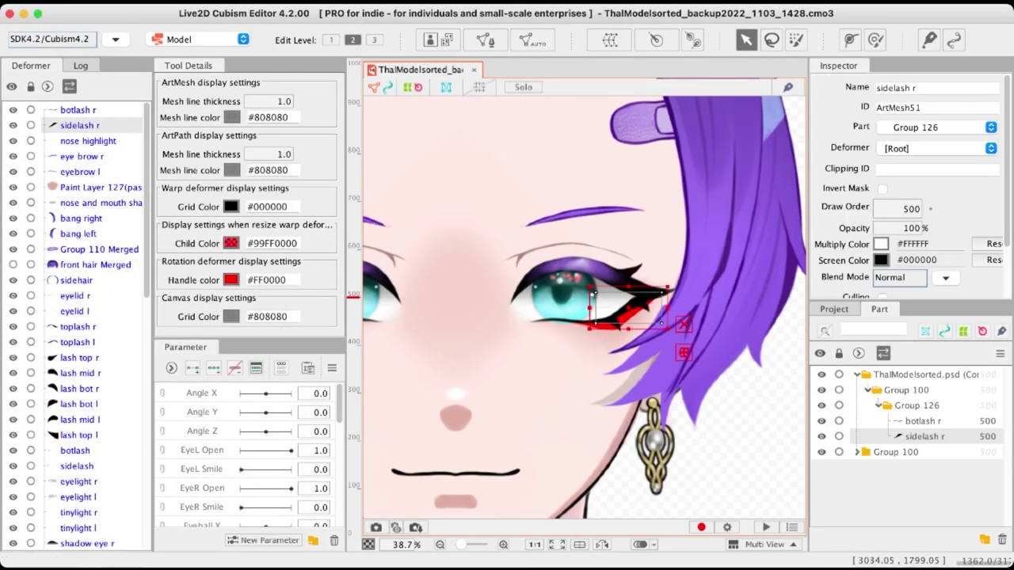
pyautogui.scroll(4, 631, 299)
pyautogui.press('super+e')
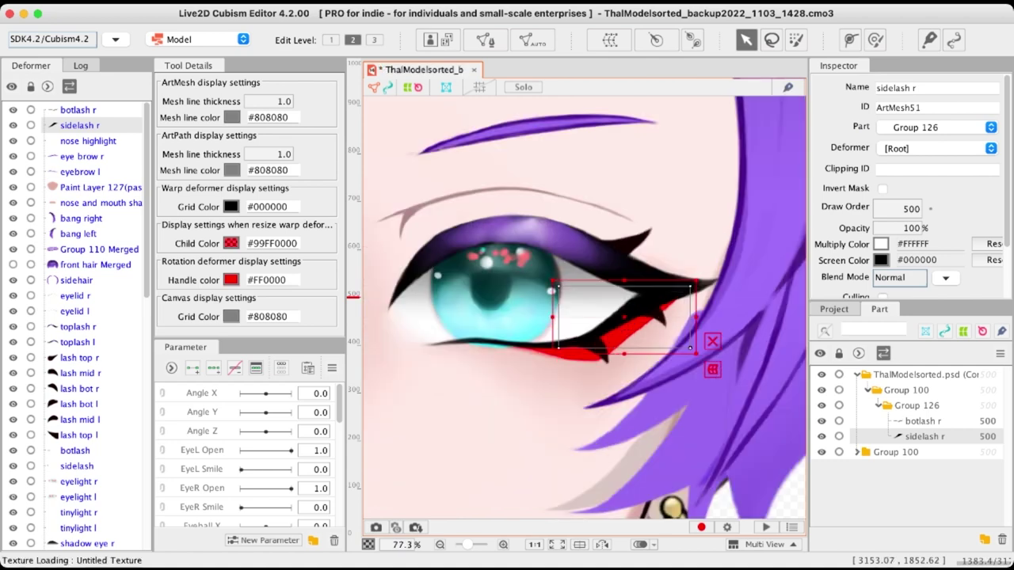
pyautogui.scroll(2, 629, 319)
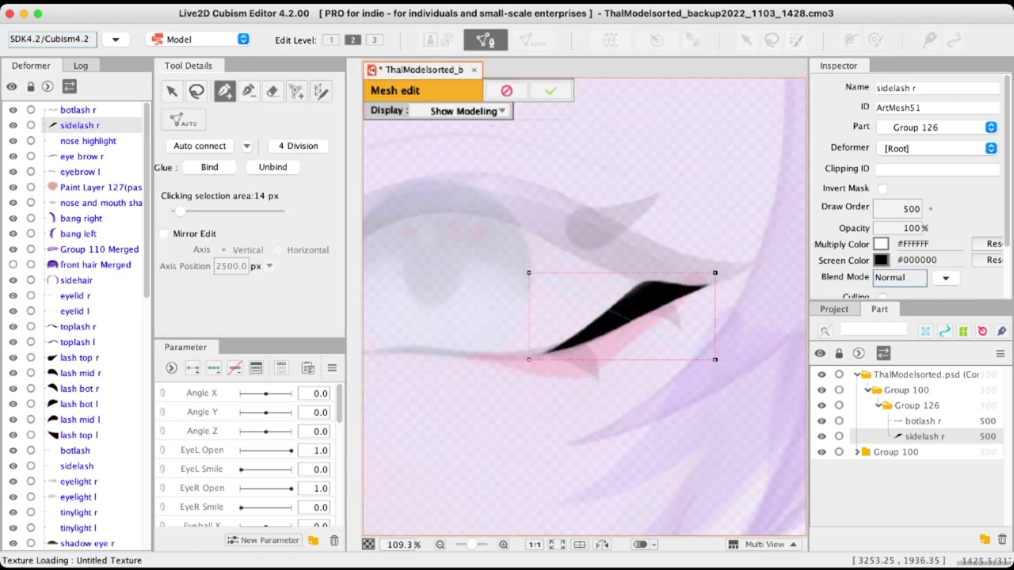
pyautogui.moveTo(714, 359)
pyautogui.mouseDown()
pyautogui.moveTo(633, 351)
pyautogui.moveTo(636, 332)
pyautogui.mouseUp()
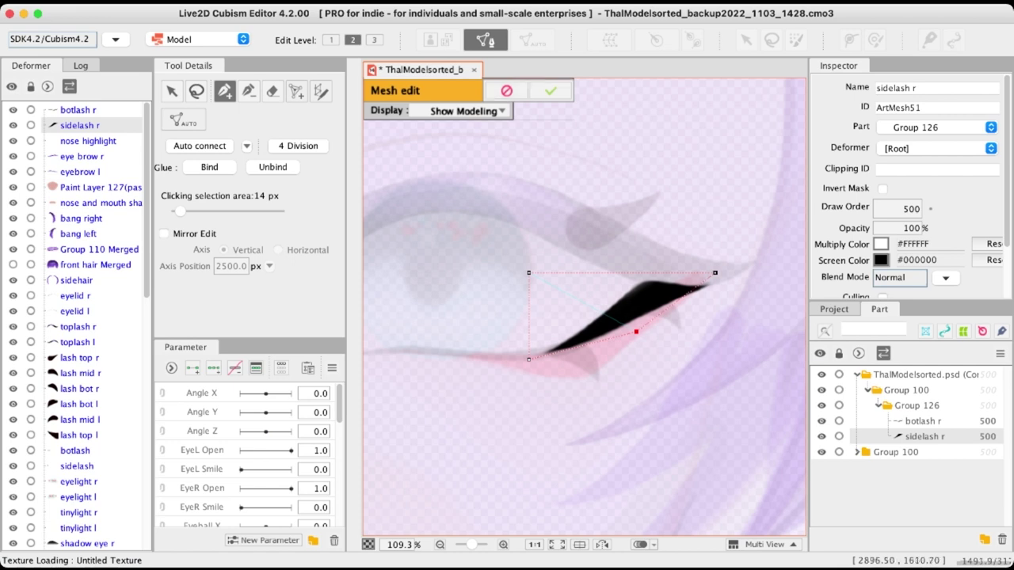
pyautogui.click(273, 91)
pyautogui.moveTo(626, 255); pyautogui.dragTo(538, 356)
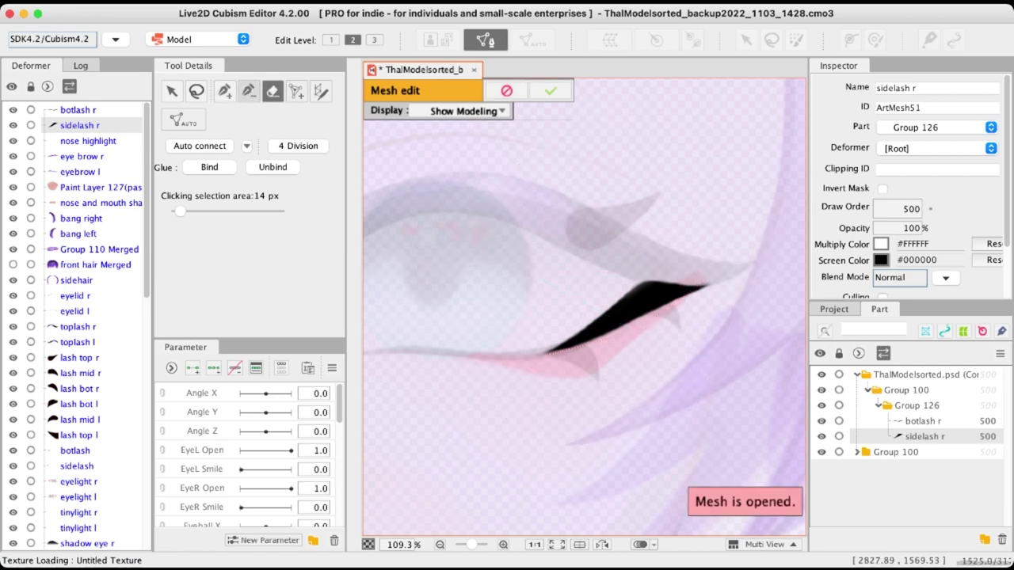
# Outline the sidelash r art mesh with a closed loop of vertices slightly outside its edge
pyautogui.click(225, 92)
pyautogui.scroll(2, 624, 385)
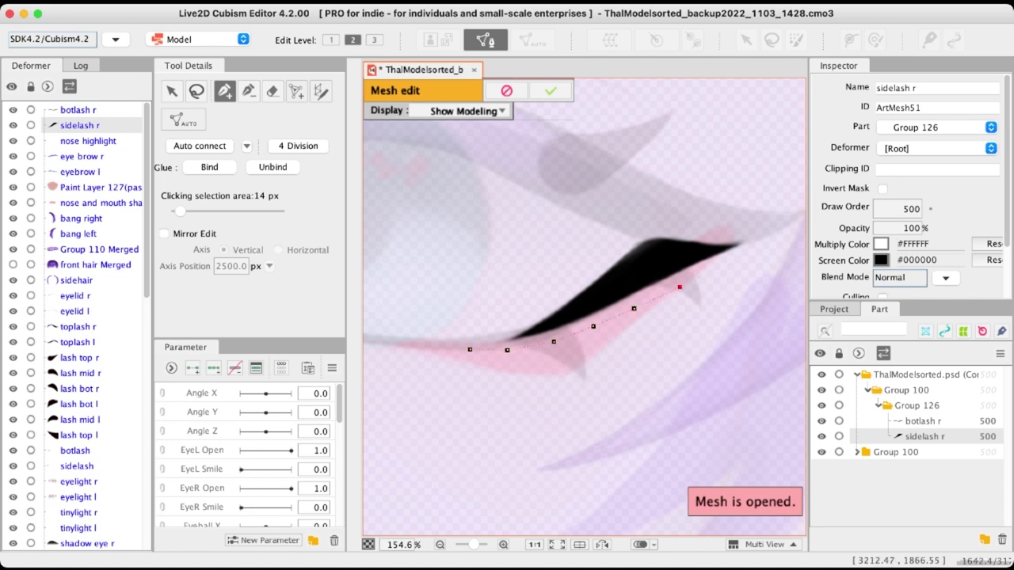
pyautogui.click(762, 244)
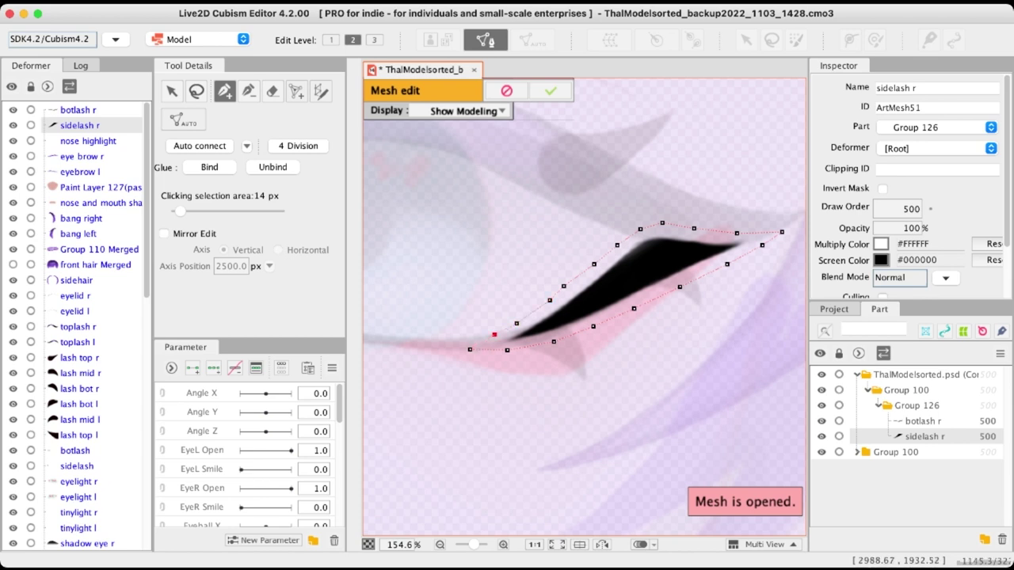
pyautogui.scroll(3, 459, 346)
pyautogui.click(481, 351)
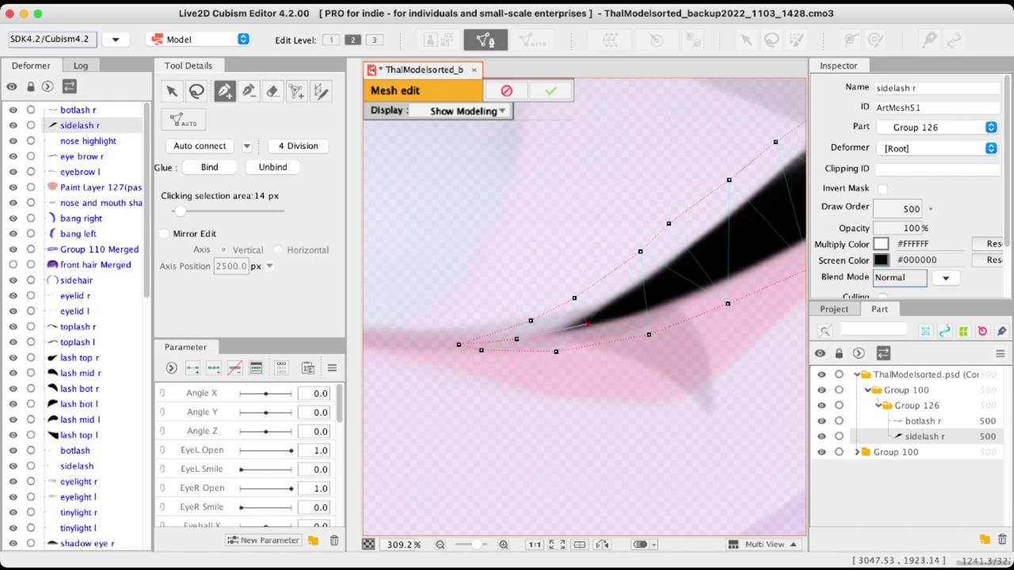
# Add a central row of vertices through sidelash r, from its thin inner end to its outer tip
pyautogui.click(651, 296)
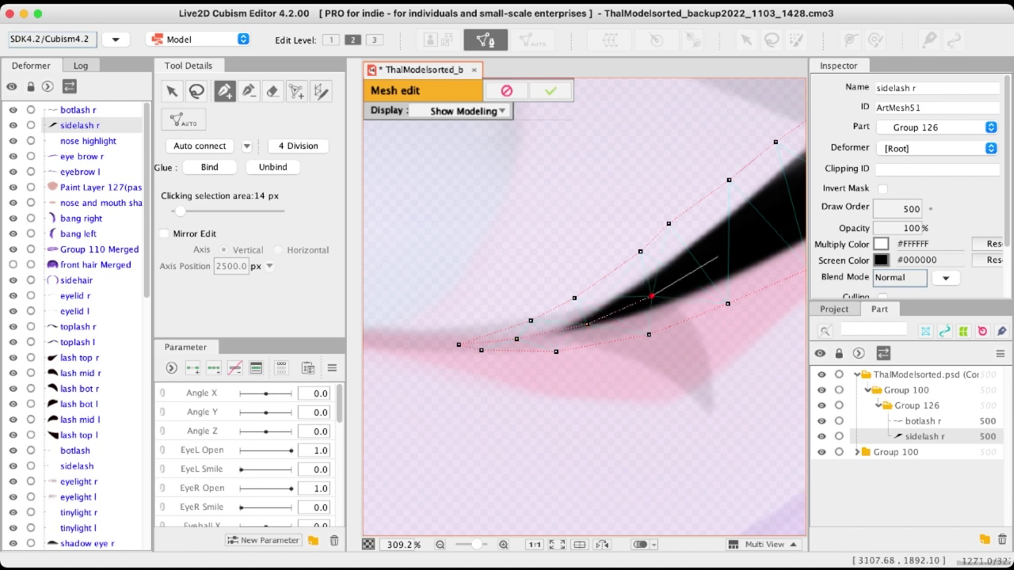
pyautogui.click(748, 238)
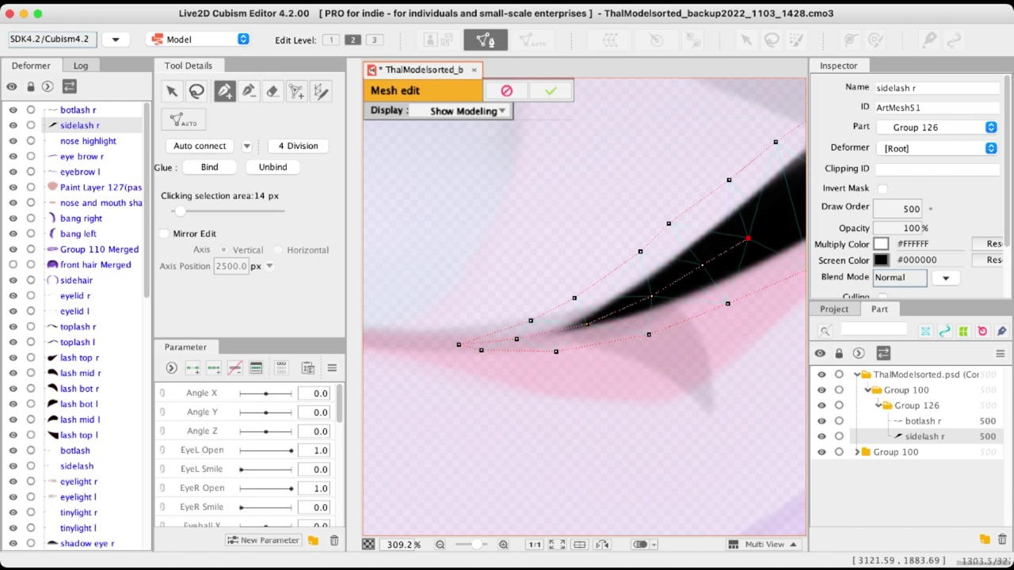
pyautogui.scroll(-5, 682, 259)
pyautogui.scroll(5, 699, 255)
pyautogui.click(701, 252)
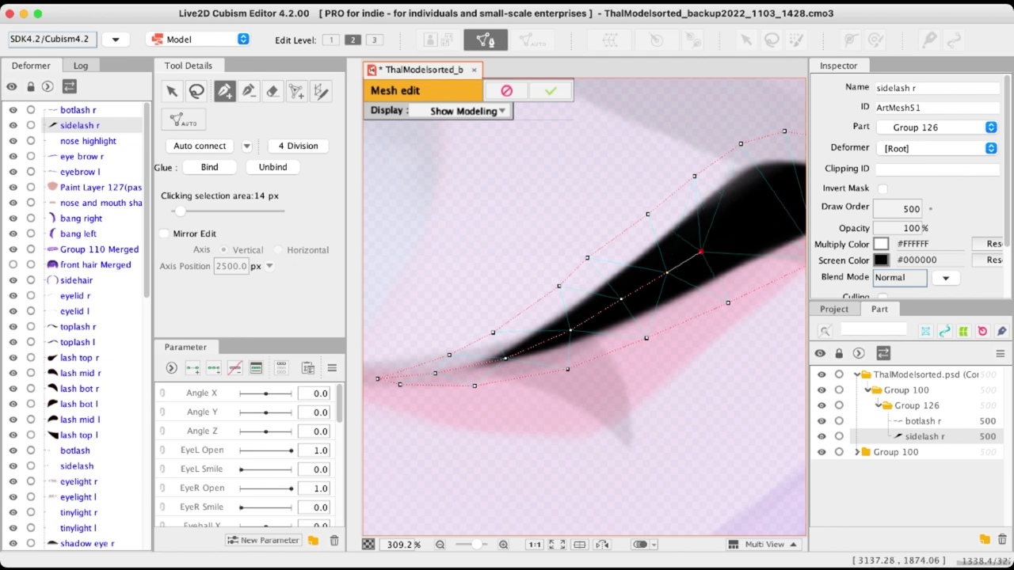
pyautogui.click(744, 227)
pyautogui.moveTo(744, 226); pyautogui.dragTo(573, 296)
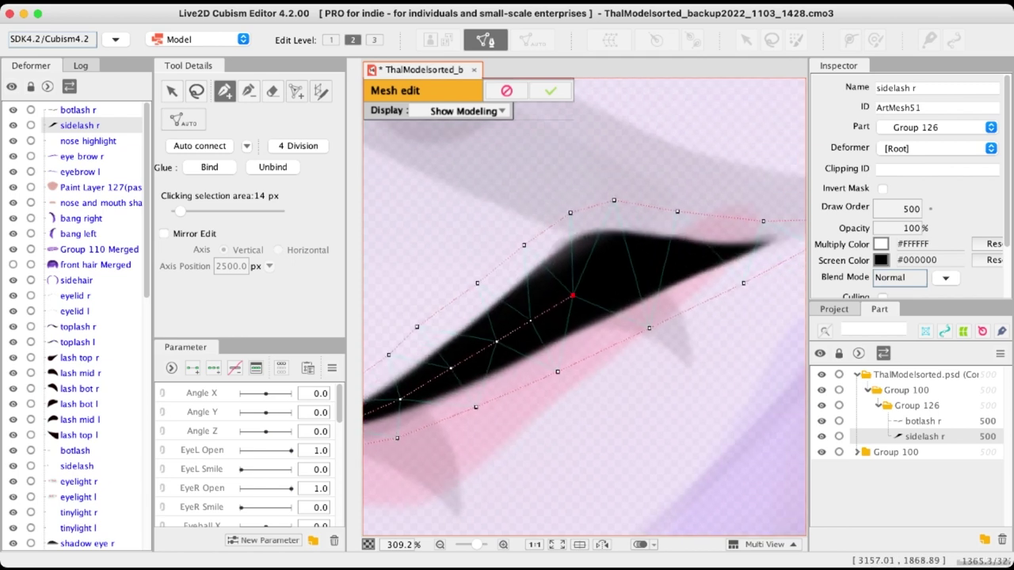
pyautogui.click(617, 274)
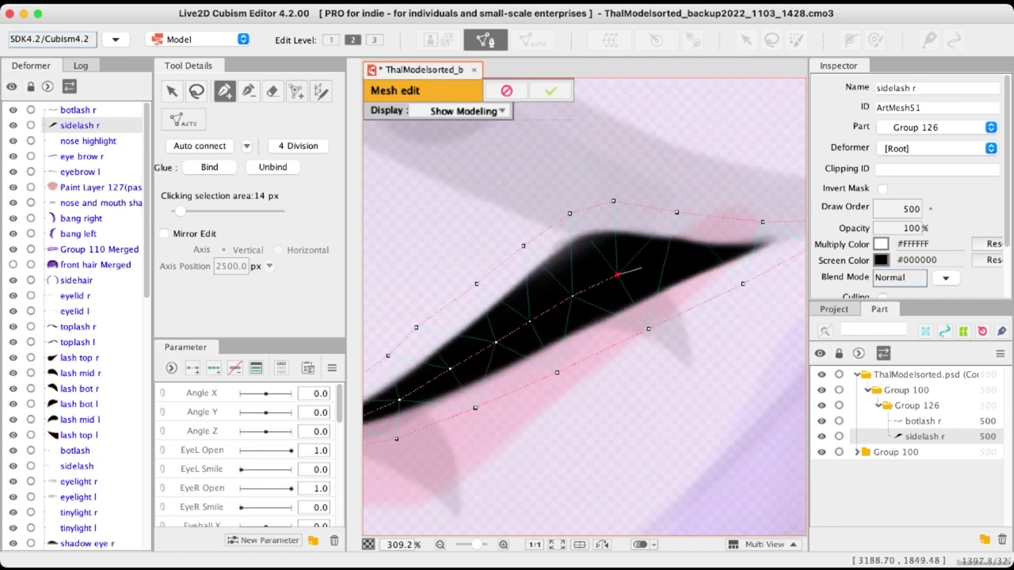
pyautogui.click(663, 263)
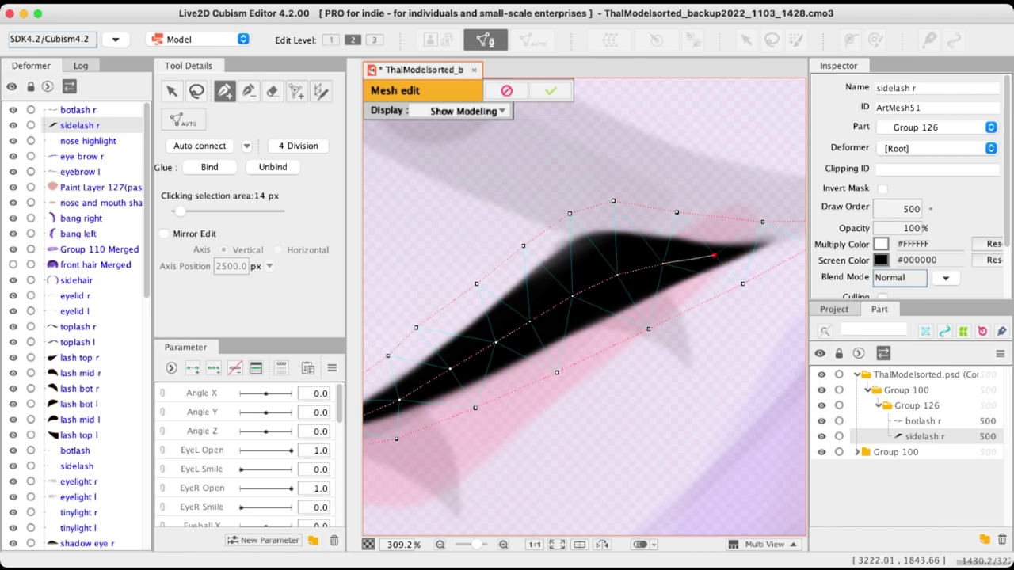
pyautogui.click(714, 255)
pyautogui.moveTo(759, 246); pyautogui.dragTo(693, 270)
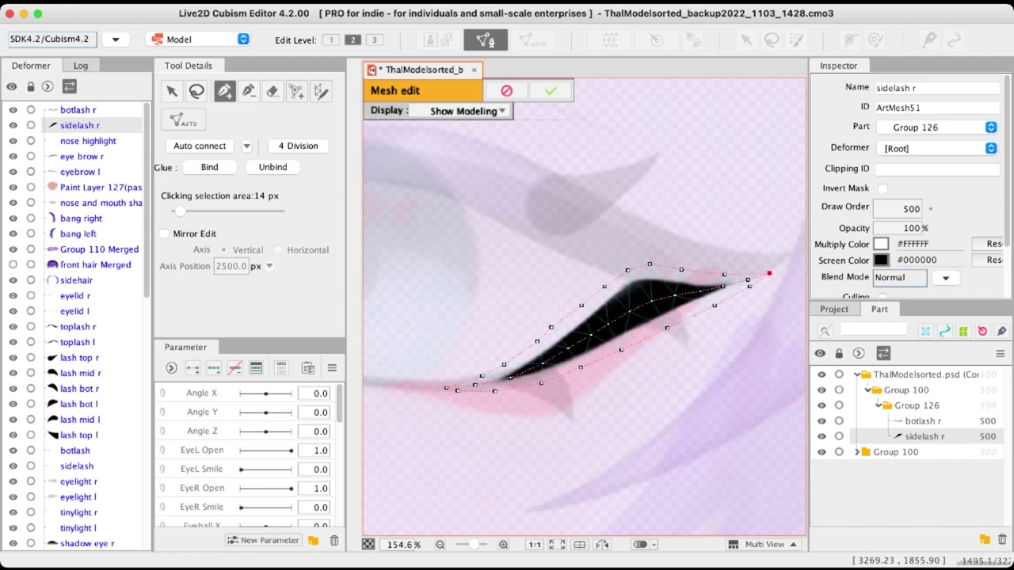
# Subdivide the sidelash r mesh with 4 Division and apply the mesh edit
pyautogui.scroll(-3, 780, 261)
pyautogui.click(298, 146)
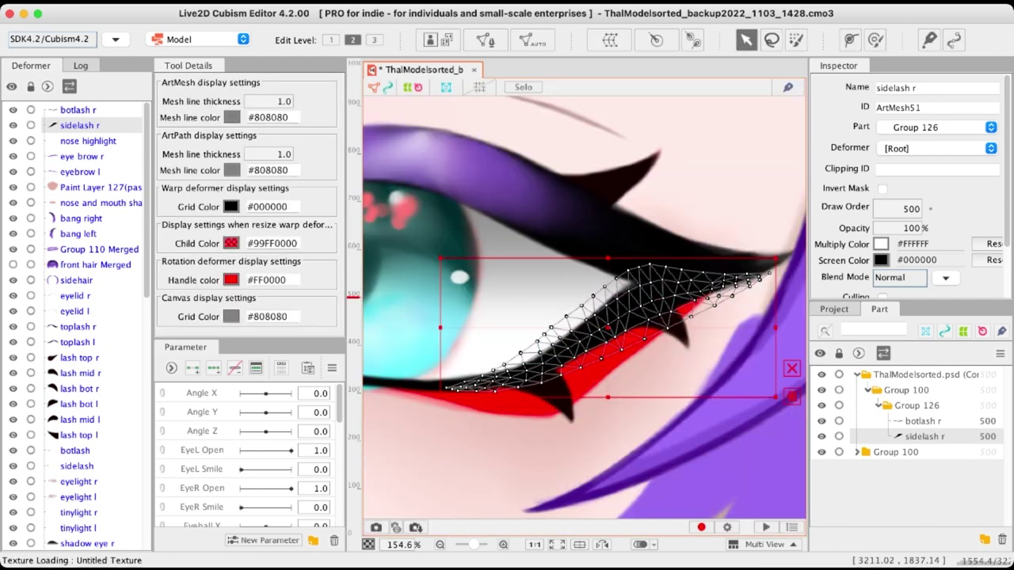
pyautogui.click(551, 90)
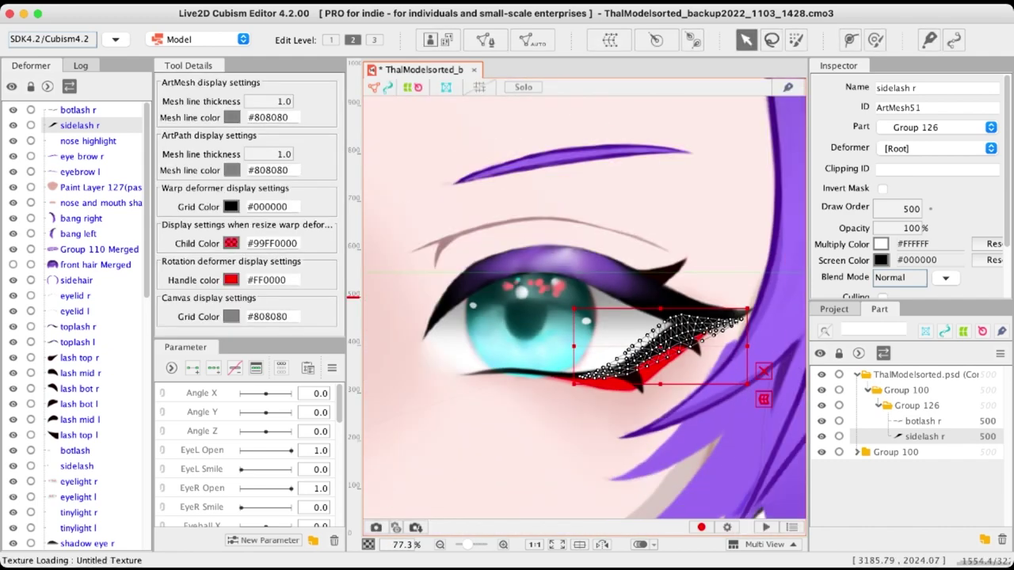
pyautogui.scroll(2, 647, 436)
pyautogui.scroll(-2, 545, 337)
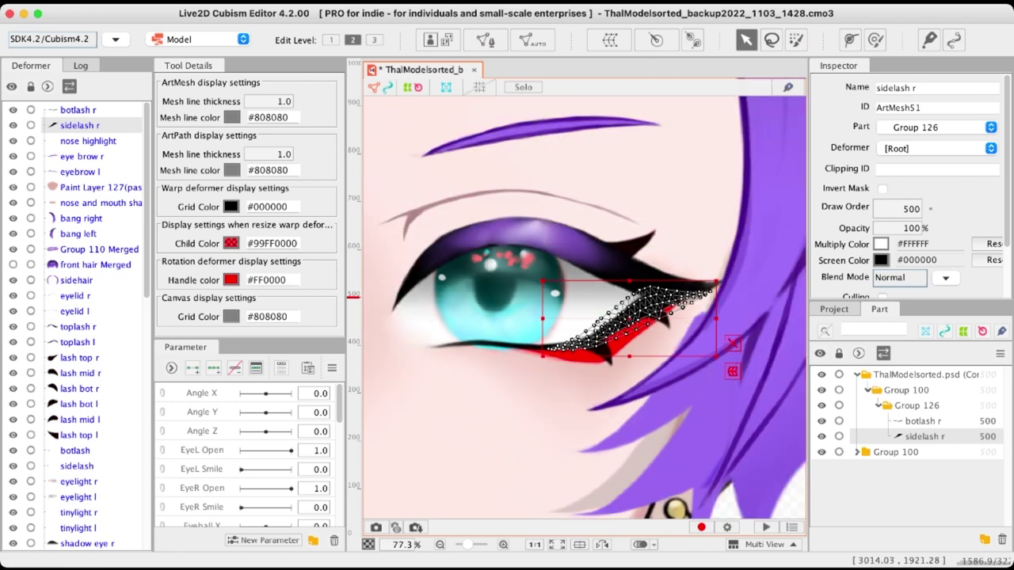
pyautogui.scroll(1, 469, 263)
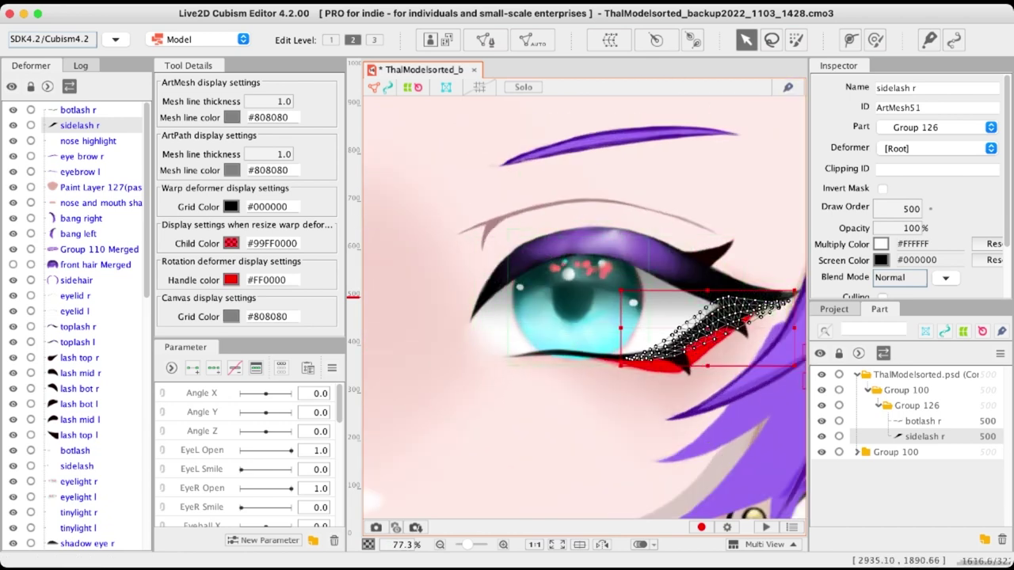
pyautogui.scroll(-1, 601, 341)
pyautogui.click(523, 426)
pyautogui.scroll(1, 545, 281)
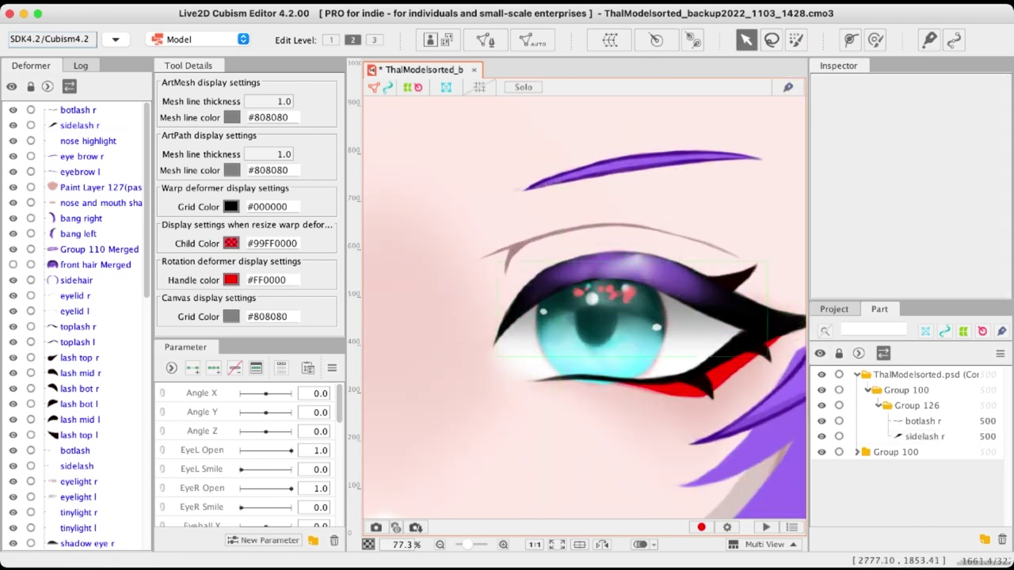
# Try moving the sclera r art mesh up and away from the eye, and undo the move
pyautogui.click(615, 321)
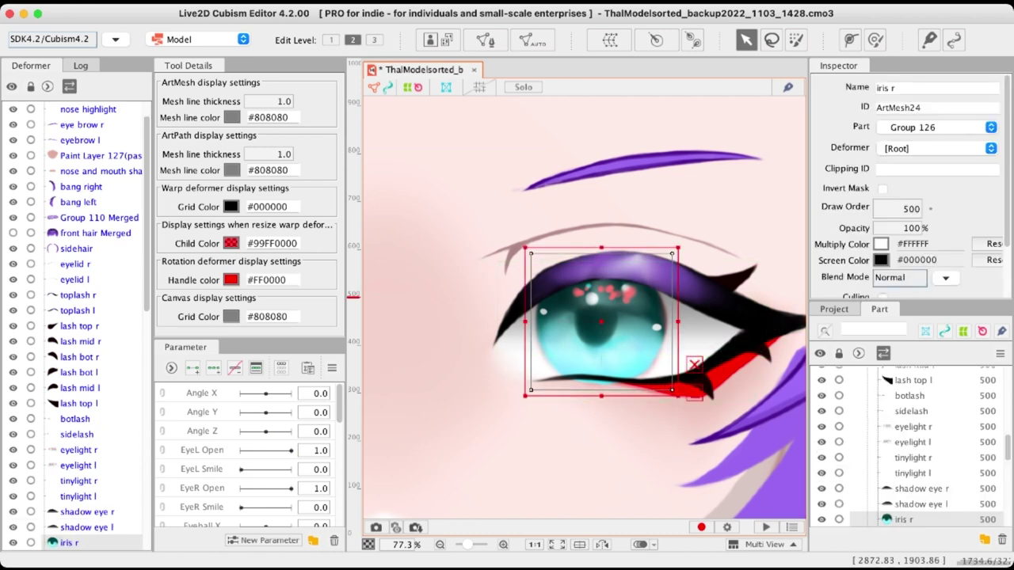
pyautogui.click(525, 339)
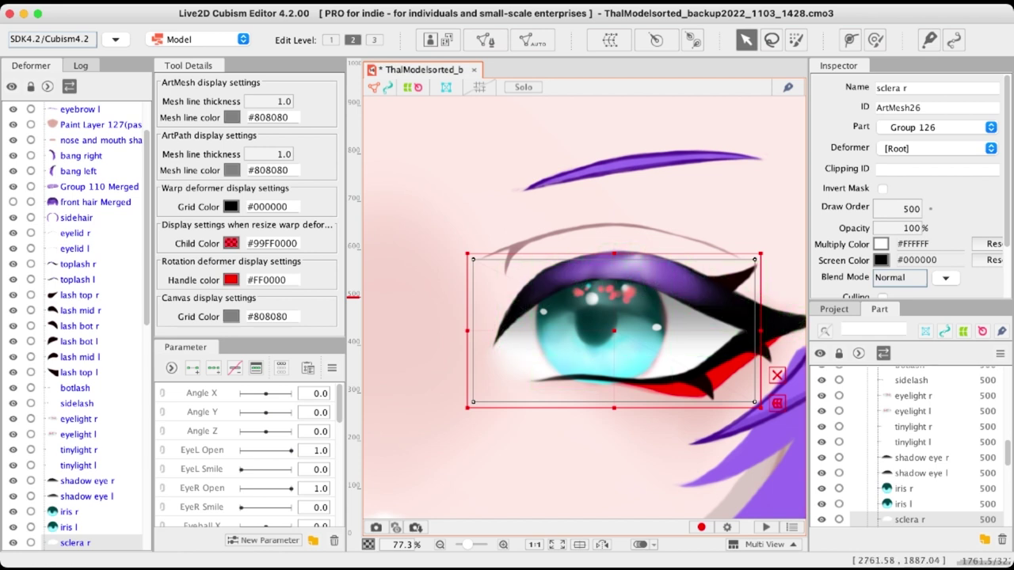
pyautogui.moveTo(524, 339); pyautogui.dragTo(411, 177)
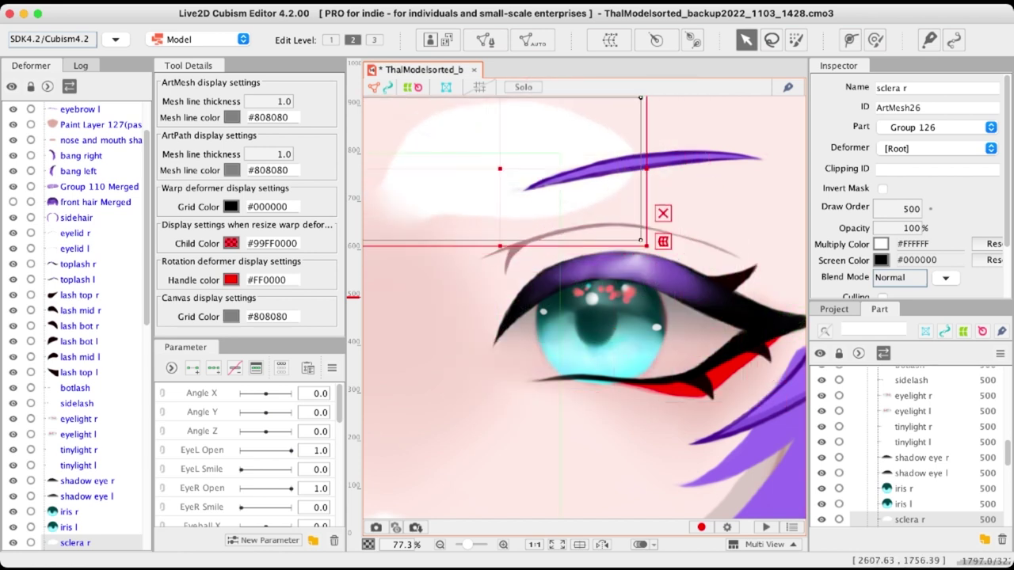
pyautogui.press('super+z')
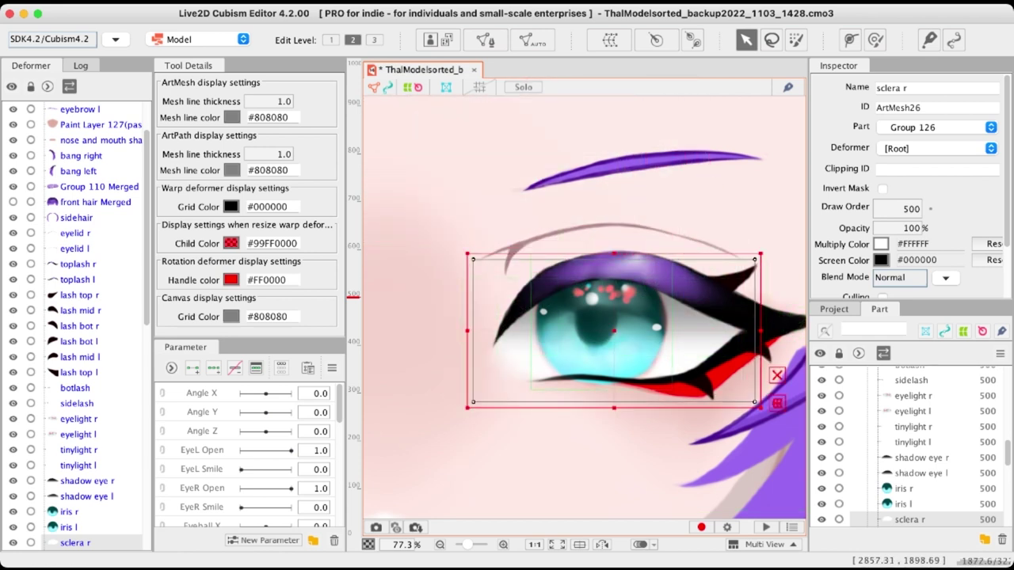
# Select the iris r, tinylight r and eyelight r art meshes together
pyautogui.click(602, 332)
pyautogui.scroll(2, 657, 329)
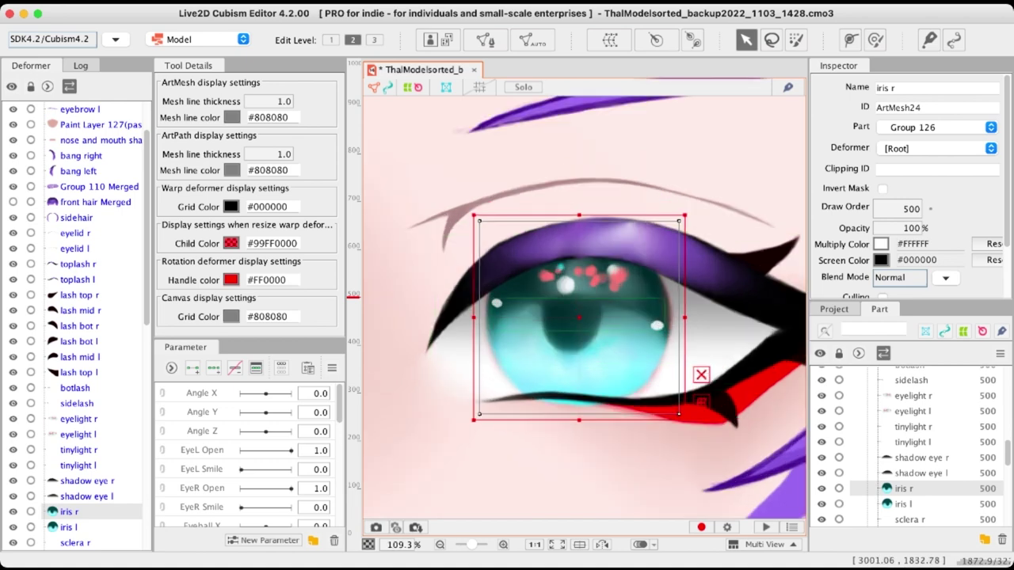
pyautogui.keyDown('shift'); pyautogui.click(657, 326); pyautogui.keyUp('shift')
pyautogui.scroll(2, 621, 286)
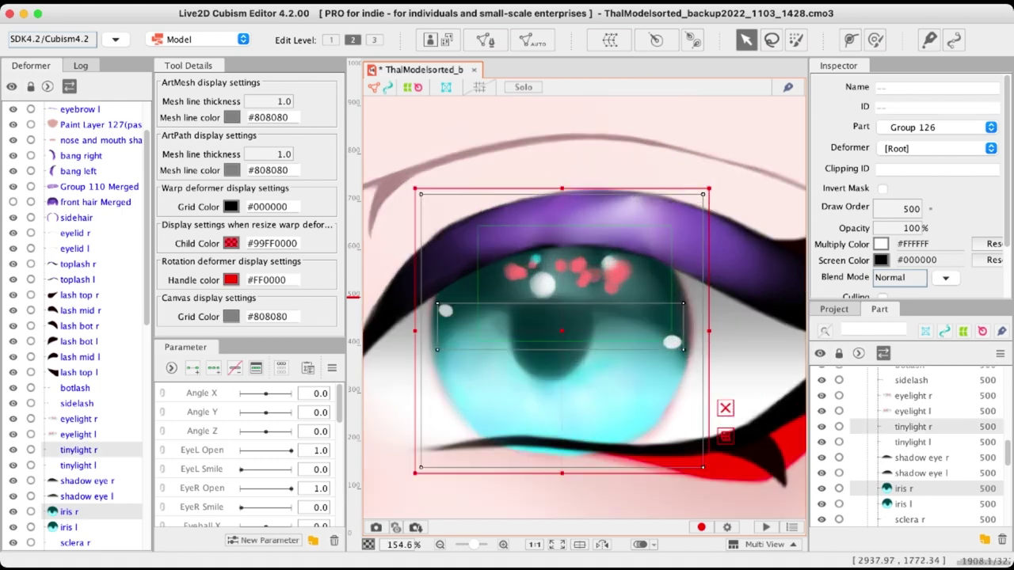
pyautogui.keyDown('shift'); pyautogui.click(617, 276); pyautogui.keyUp('shift')
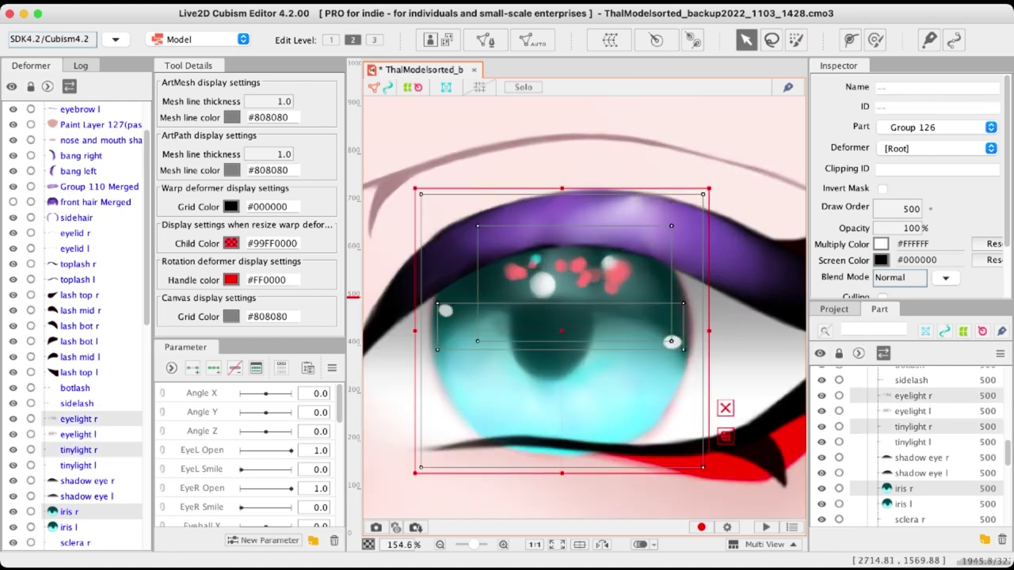
pyautogui.scroll(-3, 595, 292)
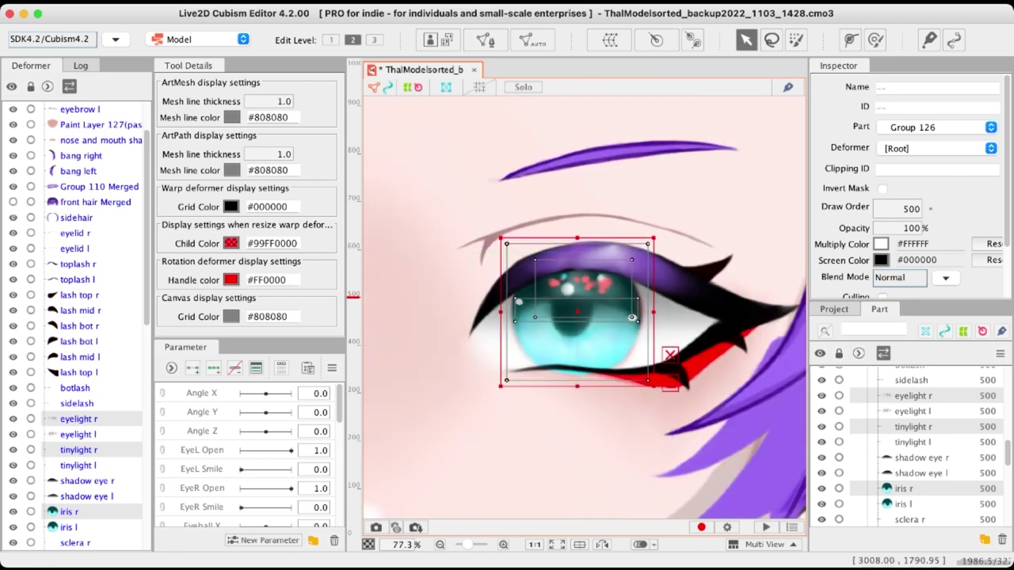
pyautogui.scroll(2, 589, 283)
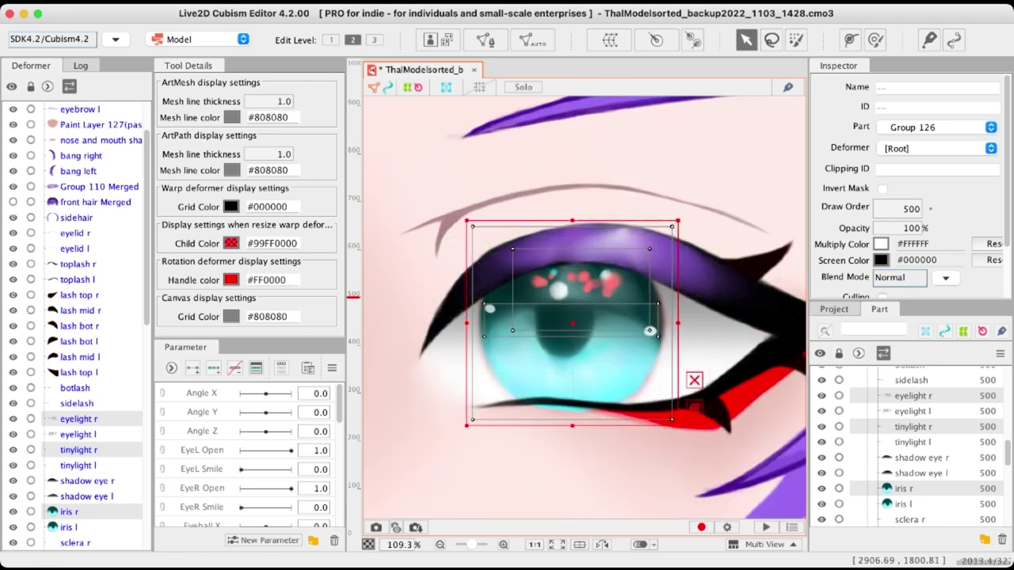
# Select the sclera r art mesh alone and copy its ID, ArtMesh26
pyautogui.click(697, 318)
pyautogui.click(539, 363)
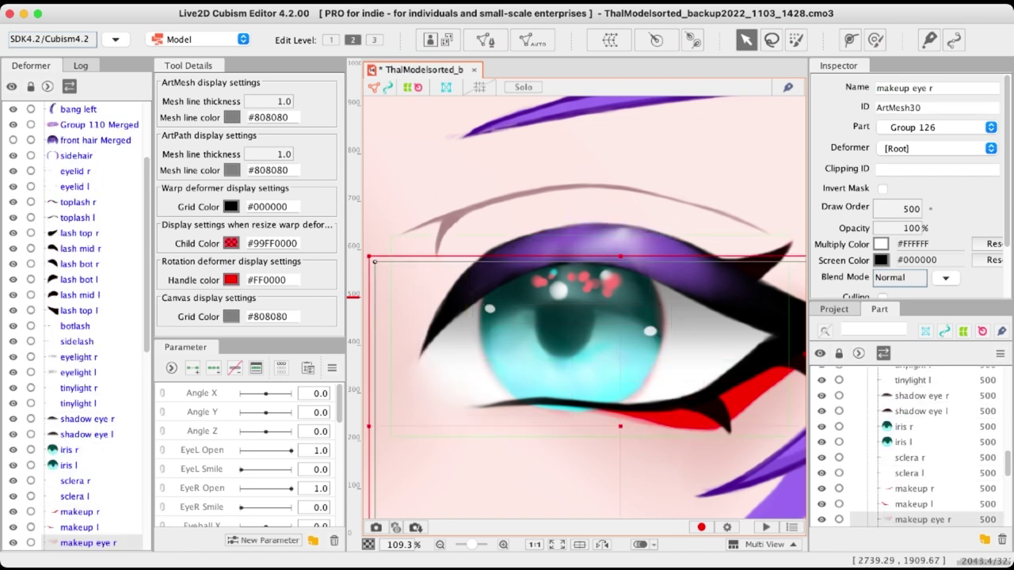
pyautogui.click(477, 336)
pyautogui.click(697, 353)
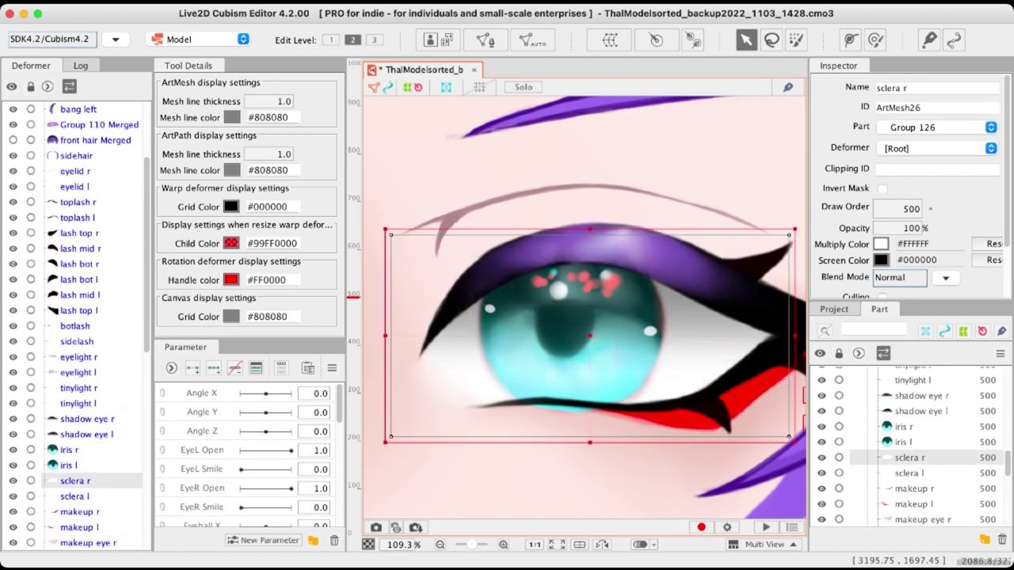
pyautogui.click(878, 108)
pyautogui.moveTo(876, 108); pyautogui.dragTo(923, 108)
pyautogui.press('super+c')
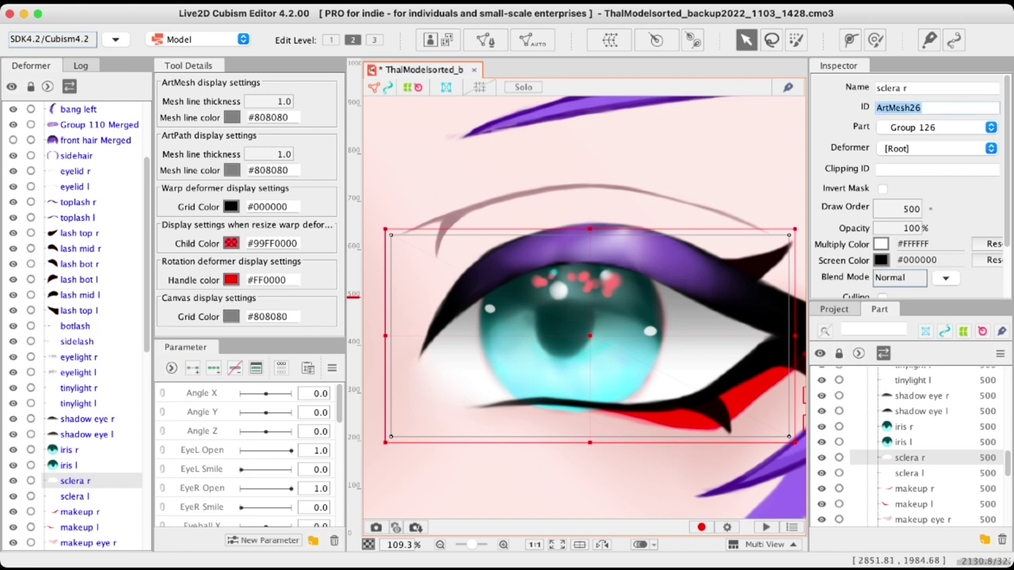
# Select the iris r, eyelight r and tinylight r art meshes together and set their Clipping ID to ArtMesh26
pyautogui.click(572, 373)
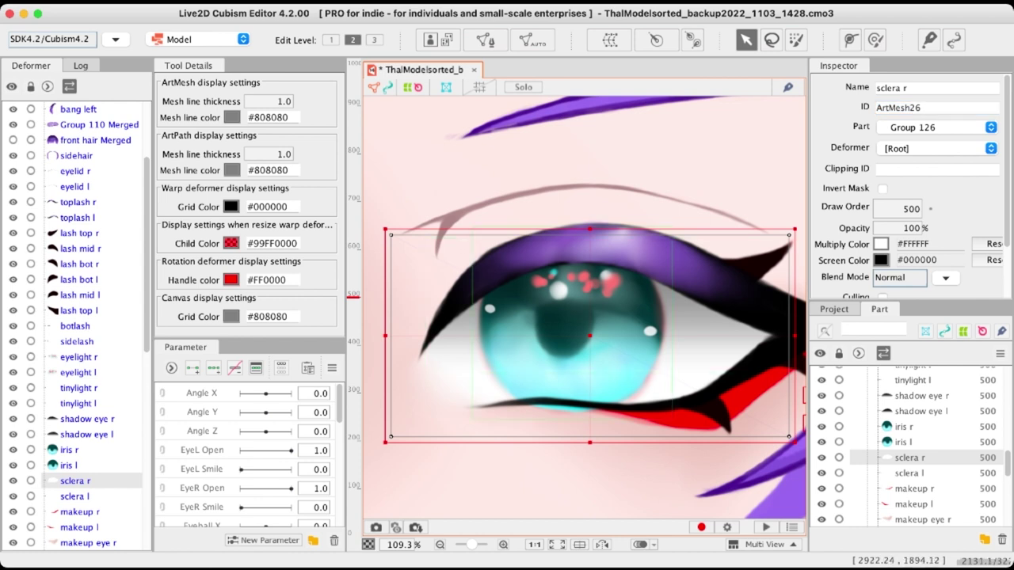
pyautogui.click(649, 330)
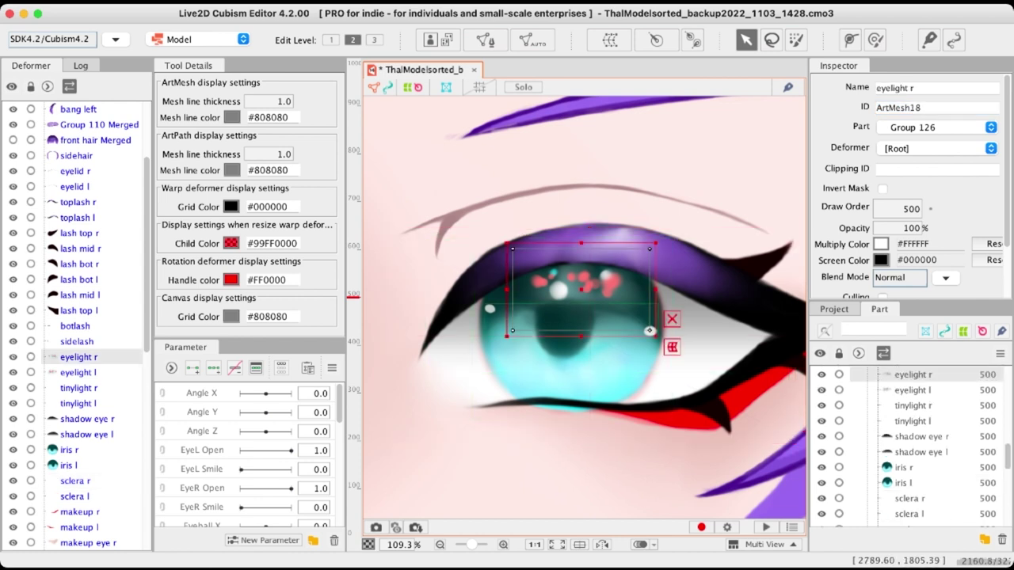
pyautogui.keyDown('shift'); pyautogui.click(649, 331); pyautogui.keyUp('shift')
pyautogui.keyDown('shift'); pyautogui.click(616, 335); pyautogui.keyUp('shift')
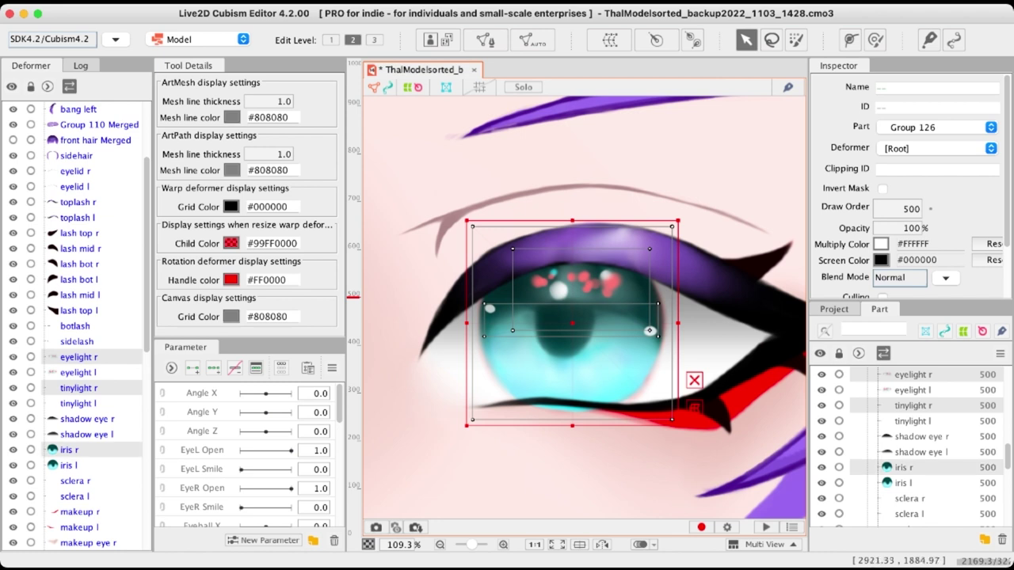
pyautogui.click(937, 169)
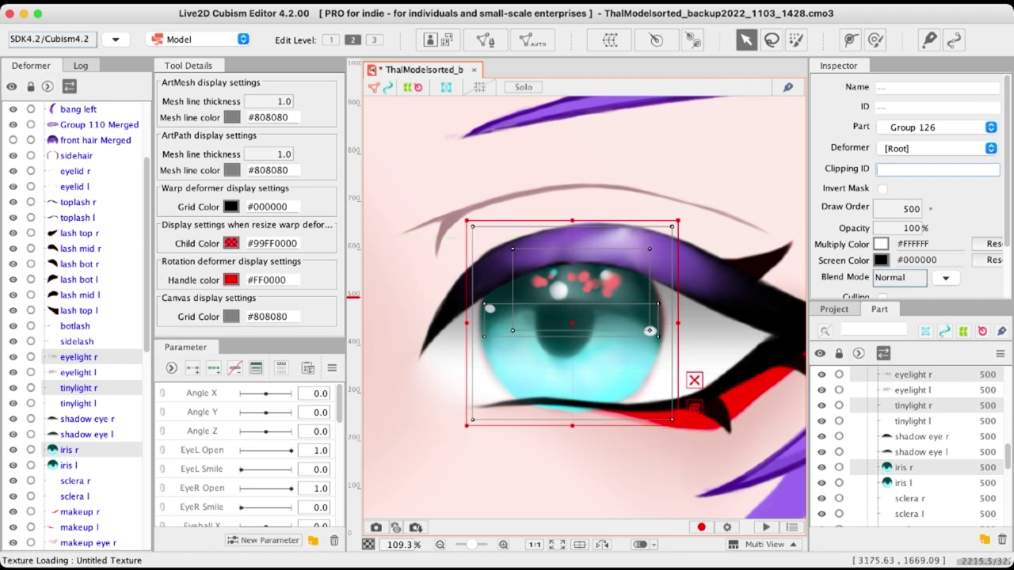
pyautogui.press('super+v')
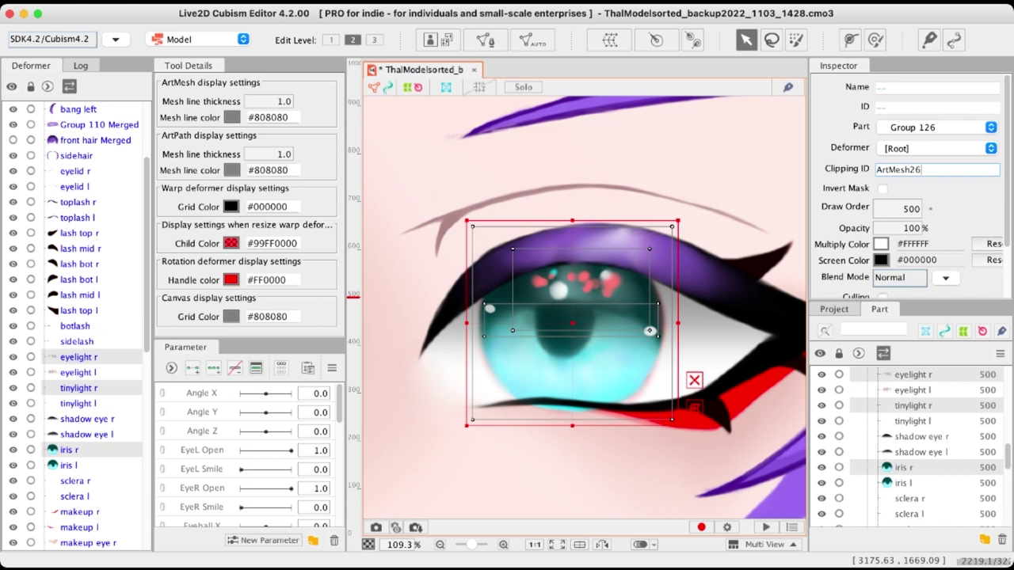
pyautogui.press('super+Tab')
pyautogui.press('super+Tab')
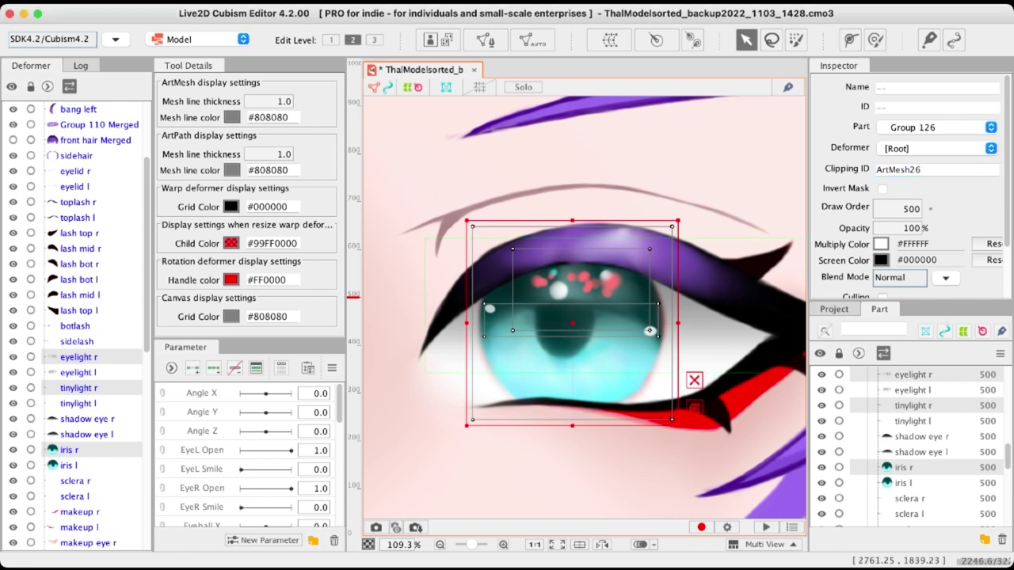
# Try moving the clipped iris r art mesh slightly within the eye, and undo the move
pyautogui.scroll(-5, 448, 289)
pyautogui.click(743, 448)
pyautogui.scroll(5, 463, 303)
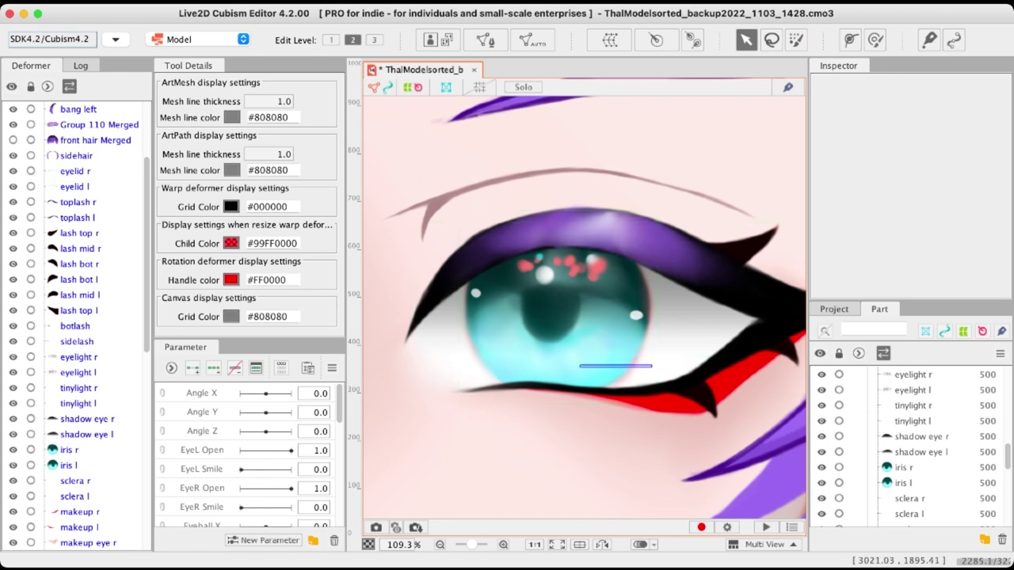
pyautogui.click(589, 360)
pyautogui.moveTo(589, 360)
pyautogui.mouseDown()
pyautogui.moveTo(636, 281)
pyautogui.moveTo(636, 377)
pyautogui.moveTo(574, 407)
pyautogui.moveTo(587, 419)
pyautogui.moveTo(594, 356)
pyautogui.moveTo(486, 371)
pyautogui.moveTo(628, 329)
pyautogui.moveTo(617, 294)
pyautogui.moveTo(616, 367)
pyautogui.moveTo(597, 365)
pyautogui.mouseUp()
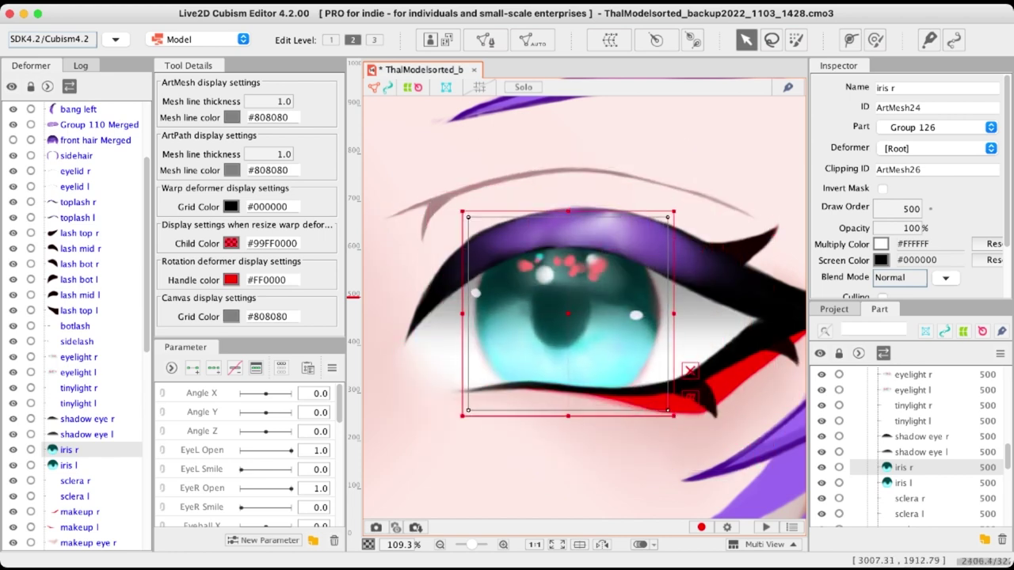
pyautogui.press('super+z')
# Copy the Clipping ID of the iris r art mesh and clear it so the iris is unclipped
pyautogui.click(878, 170)
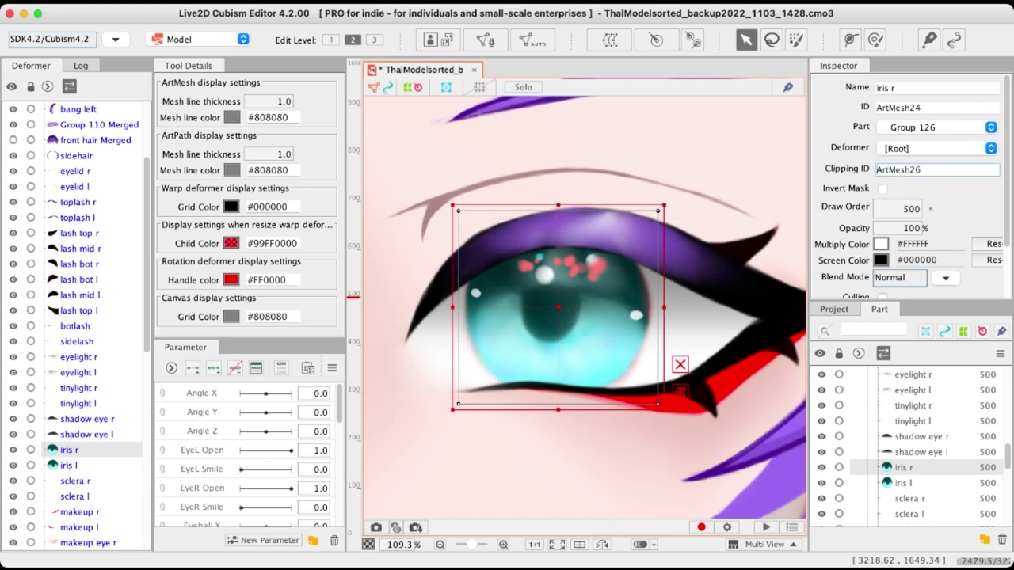
pyautogui.hotkey('ctrl', 'a')
pyautogui.press('super+c')
pyautogui.press('BackSpace')
pyautogui.press('Return')
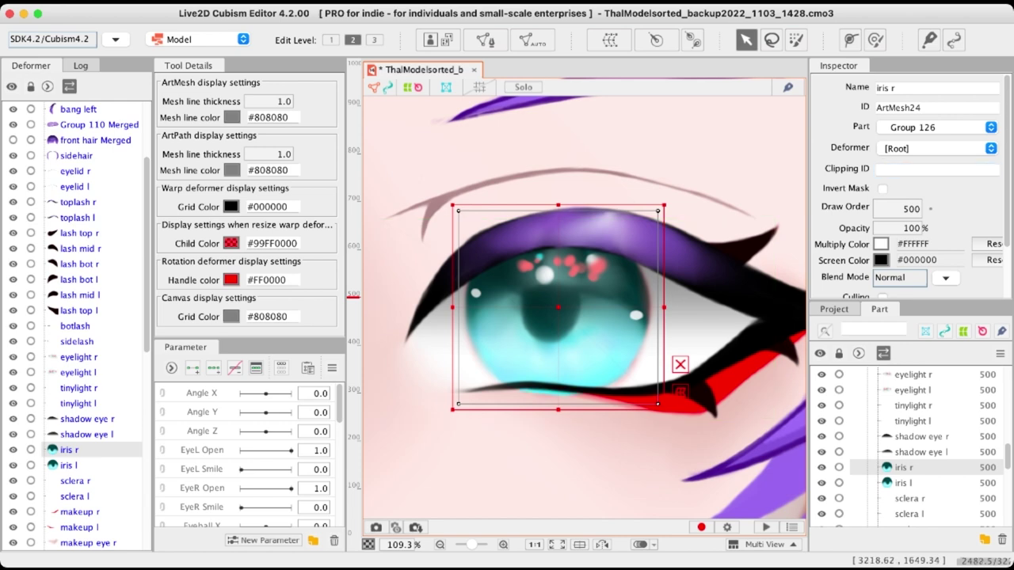
# Try moving the unclipped iris r art mesh up and across the eye, and undo the move
pyautogui.moveTo(597, 363); pyautogui.dragTo(463, 310)
pyautogui.moveTo(424, 253); pyautogui.dragTo(608, 285)
pyautogui.press('super+z')
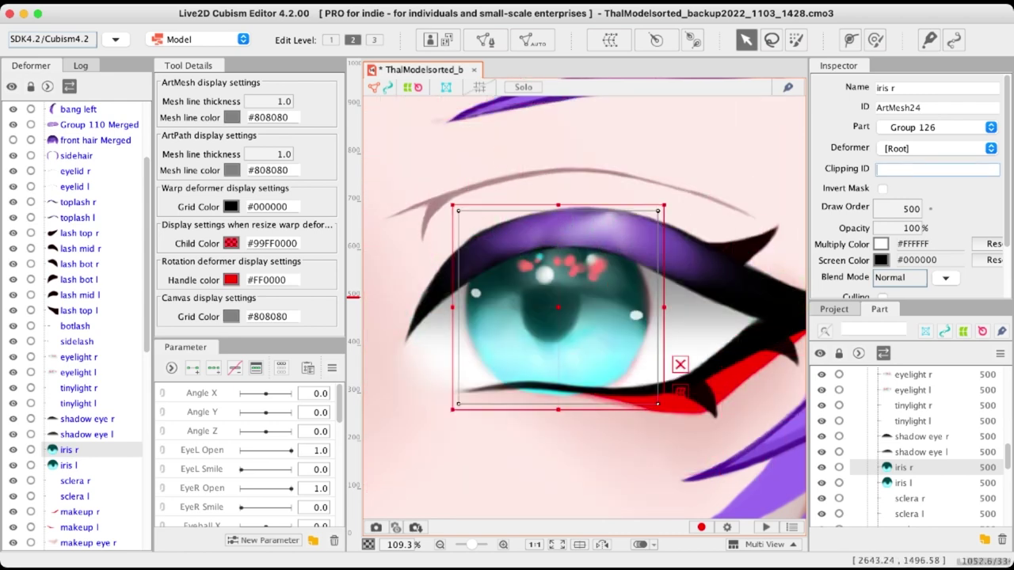
# Set the Clipping ID of the iris r art mesh back to ArtMesh26 and deselect it
pyautogui.press('super+v')
pyautogui.press('Return')
pyautogui.scroll(-5, 571, 254)
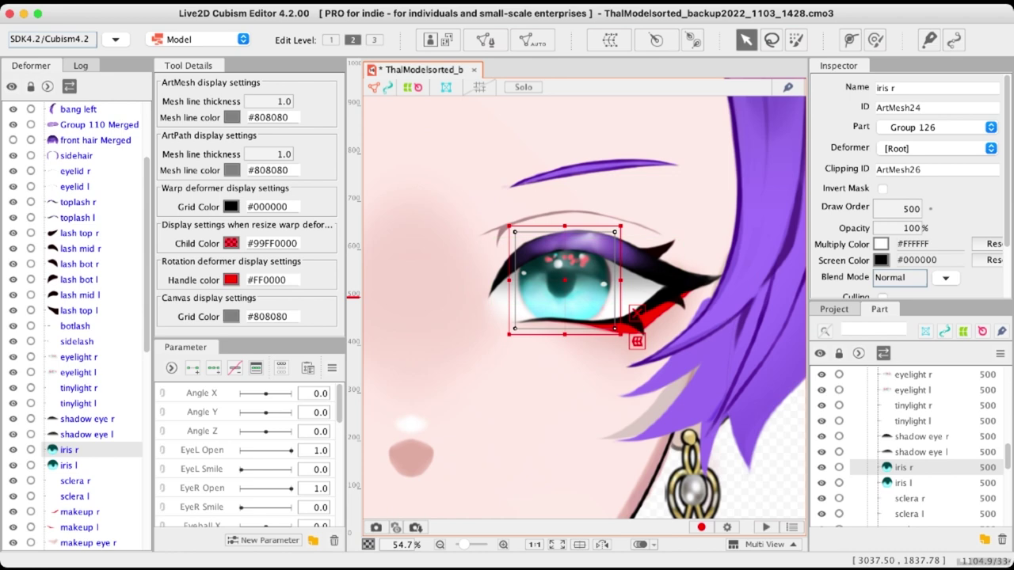
pyautogui.click(744, 494)
pyautogui.scroll(2, 553, 289)
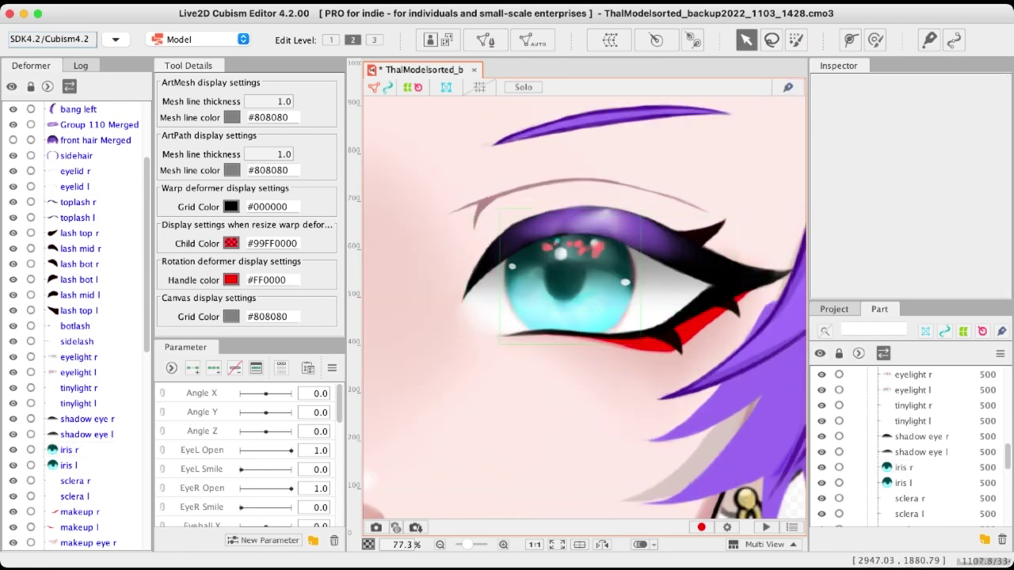
# Try moving the clipped iris r and eyelight r art meshes around the eye to test their clipping, and deselect everything
pyautogui.moveTo(574, 276); pyautogui.dragTo(569, 220)
pyautogui.scroll(4, 599, 292)
pyautogui.scroll(-2, 667, 337)
pyautogui.scroll(1, 667, 337)
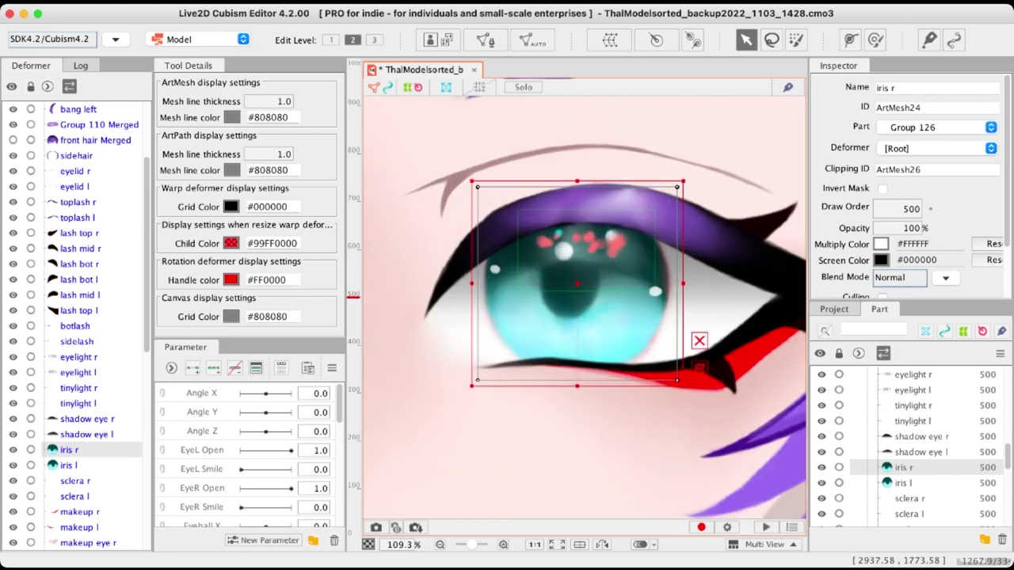
pyautogui.click(615, 242)
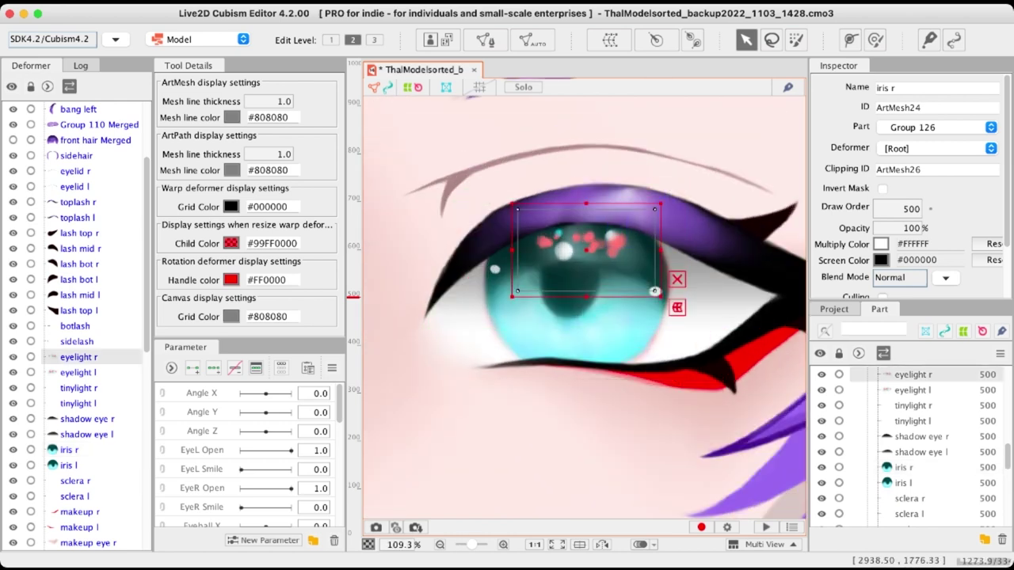
pyautogui.moveTo(614, 242); pyautogui.dragTo(449, 206)
pyautogui.scroll(-2, 584, 262)
pyautogui.click(617, 253)
pyautogui.scroll(-2, 616, 258)
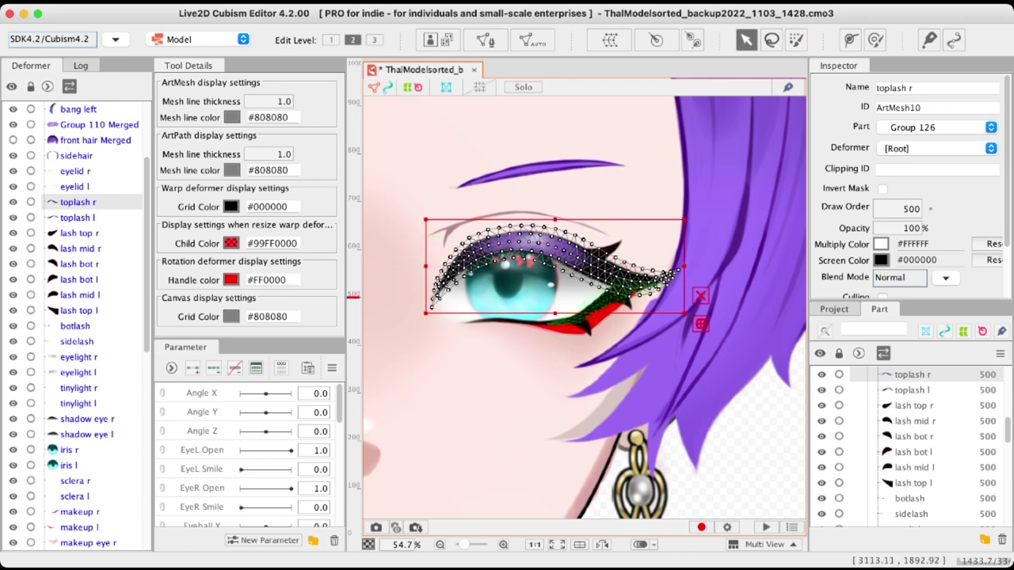
pyautogui.click(733, 448)
pyautogui.moveTo(464, 257); pyautogui.dragTo(512, 285)
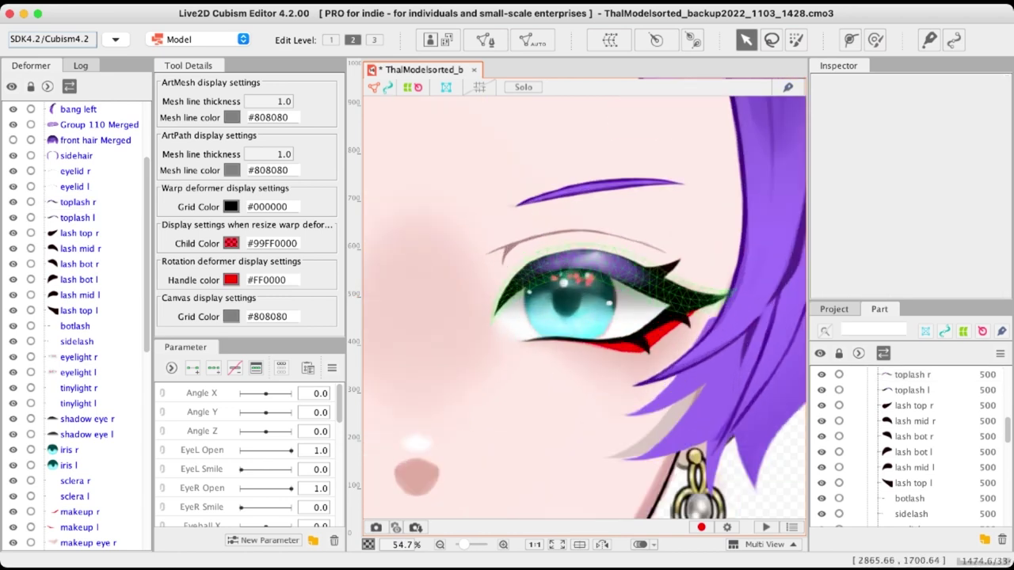
pyautogui.scroll(2, 530, 319)
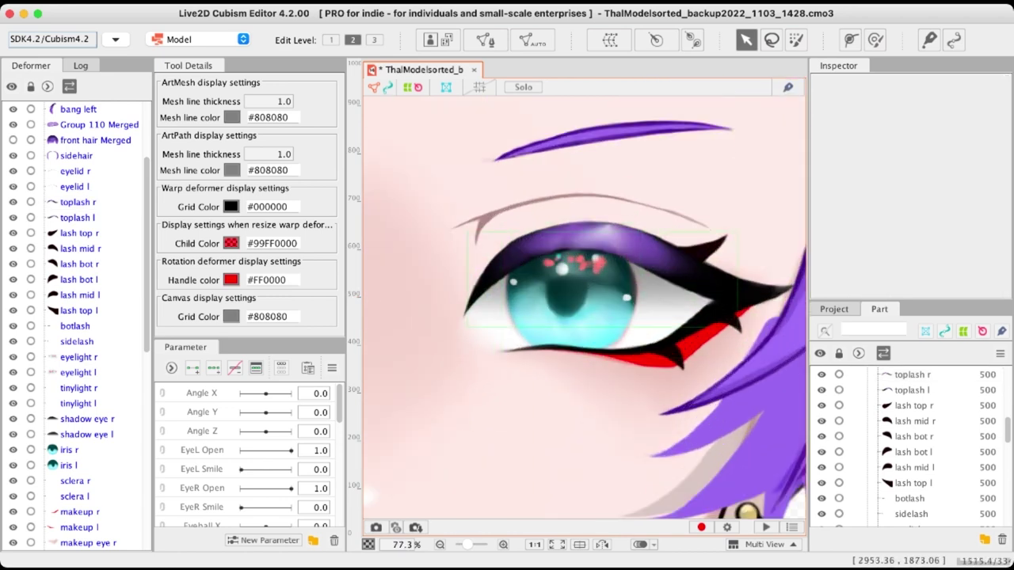
# Open the iris r art mesh for manual mesh editing and erase all its existing vertices
pyautogui.click(579, 298)
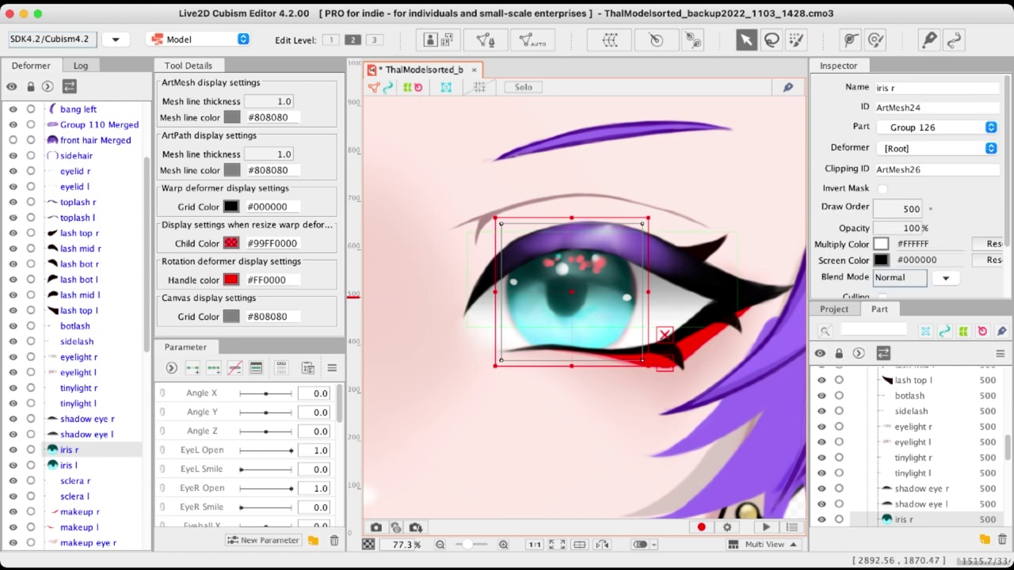
pyautogui.scroll(2, 566, 320)
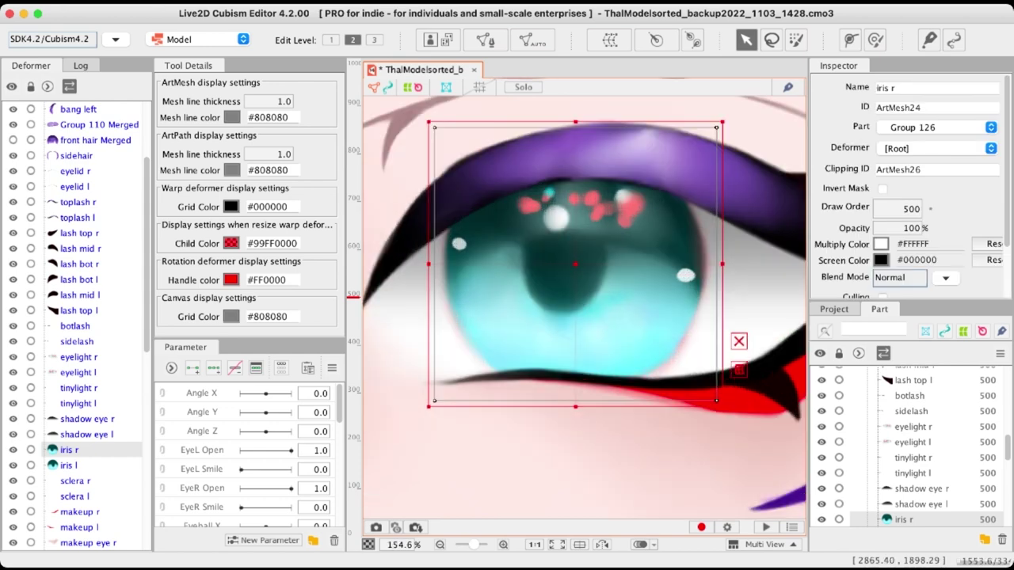
pyautogui.press('super+e')
pyautogui.scroll(-3, 469, 327)
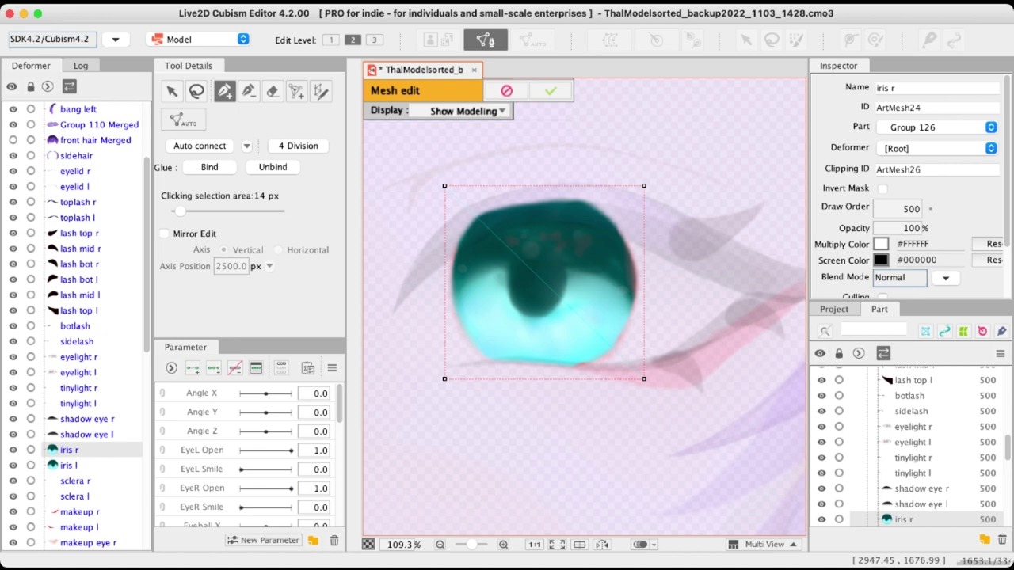
pyautogui.click(271, 91)
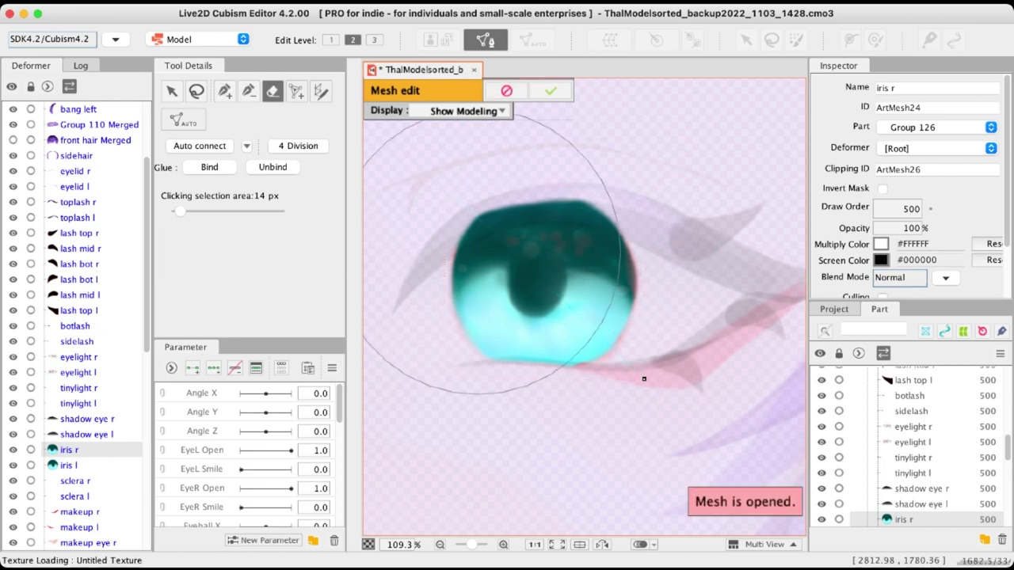
# Place a closed ring of evenly spaced mesh vertices just outside the iris r outline
pyautogui.click(248, 91)
pyautogui.click(224, 91)
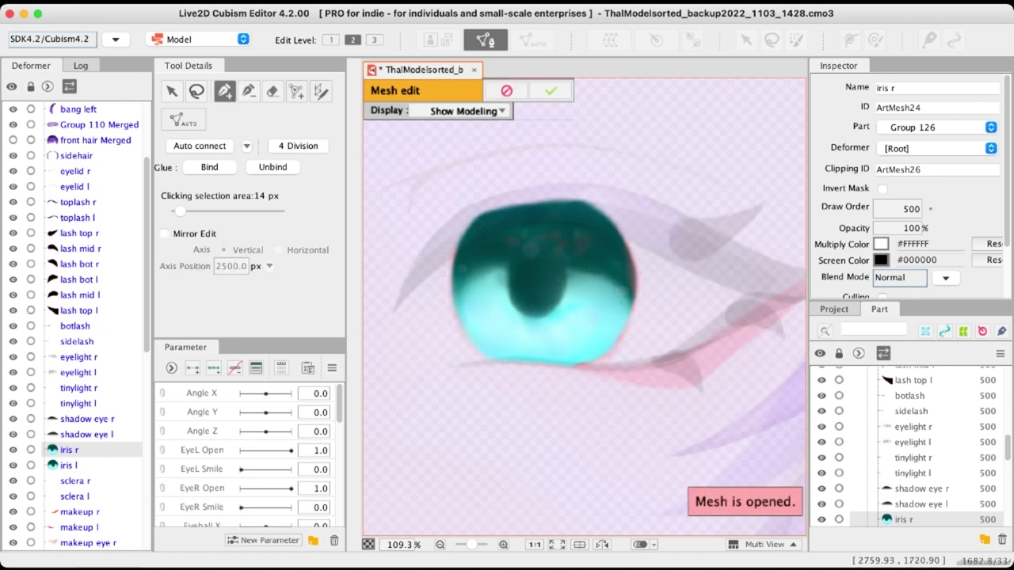
pyautogui.scroll(2, 487, 239)
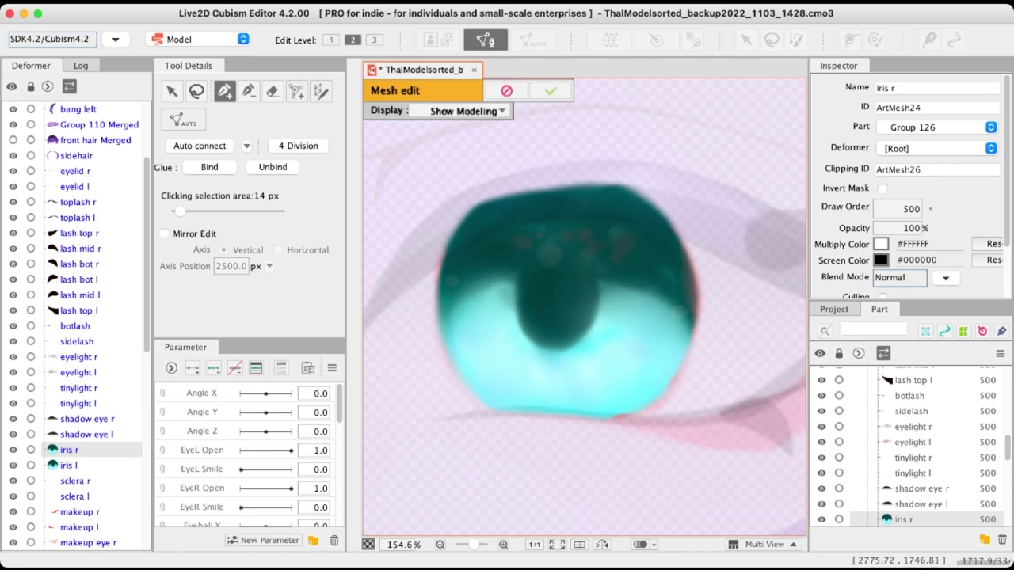
pyautogui.click(433, 220)
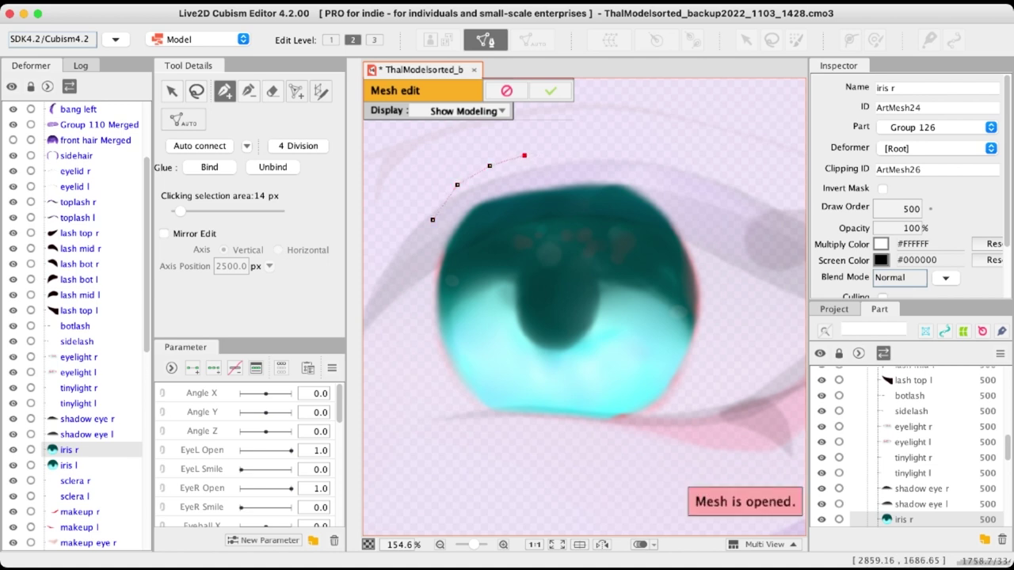
pyautogui.click(597, 153)
pyautogui.click(722, 331)
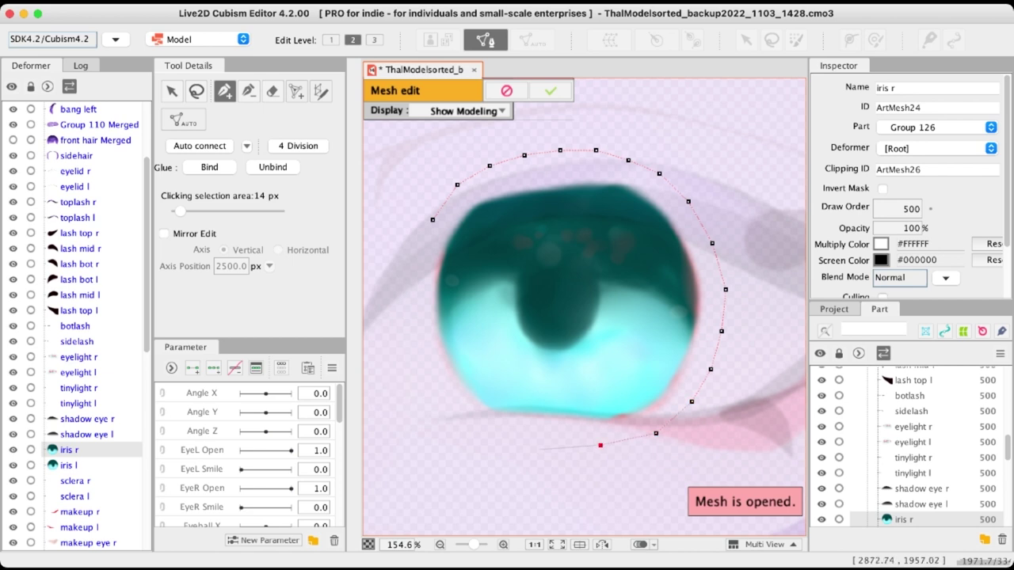
pyautogui.click(535, 446)
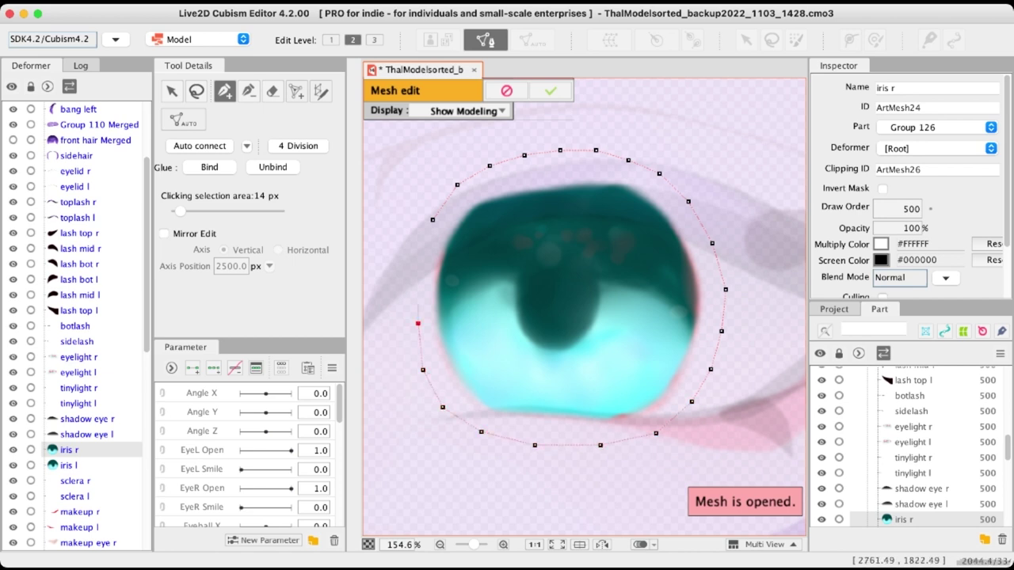
pyautogui.click(419, 277)
pyautogui.click(433, 220)
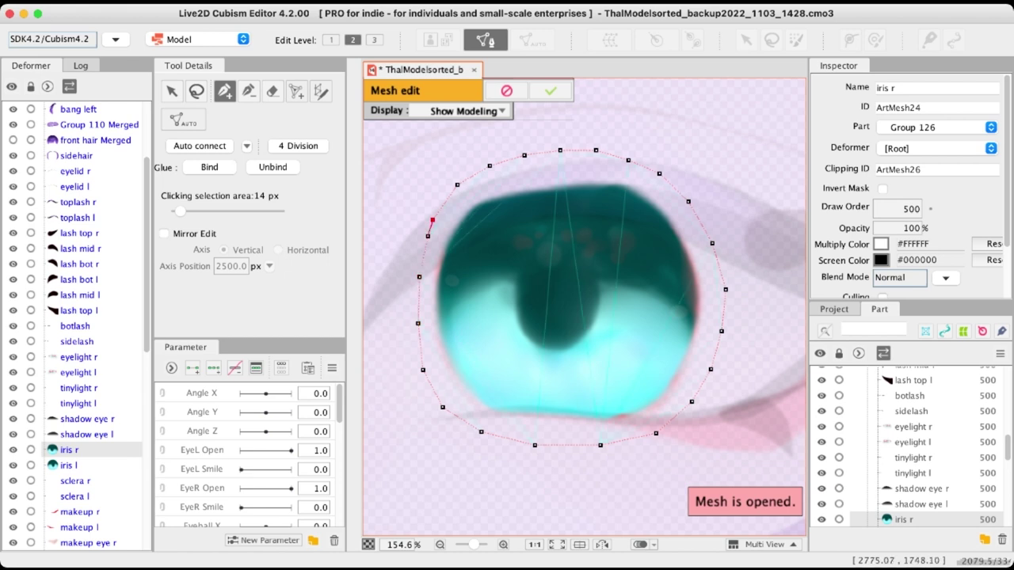
# Place a row of mesh vertices just inside the iris outline, from its upper left over the top to its upper right
pyautogui.click(463, 235)
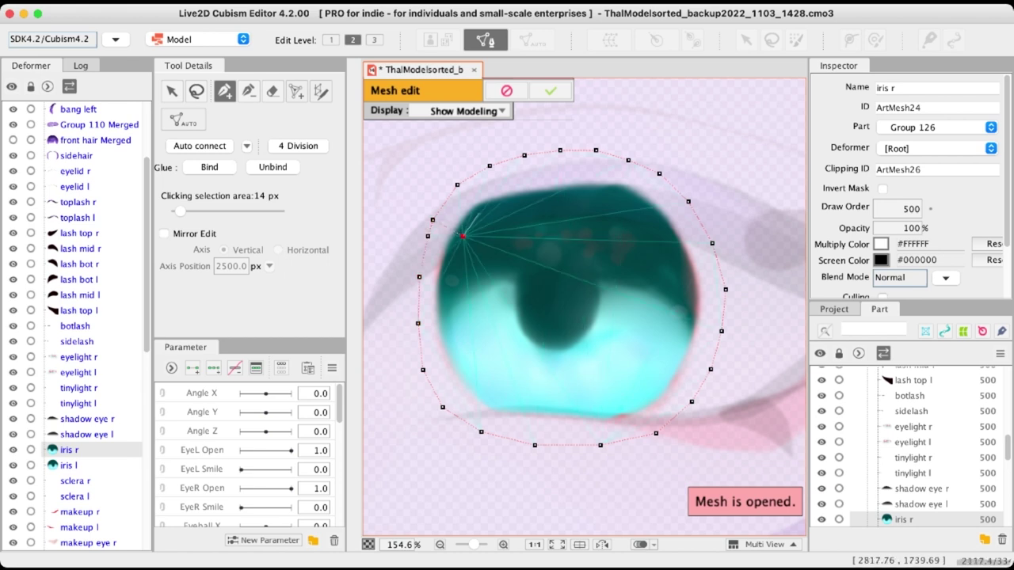
pyautogui.moveTo(463, 236); pyautogui.dragTo(465, 237)
pyautogui.click(483, 214)
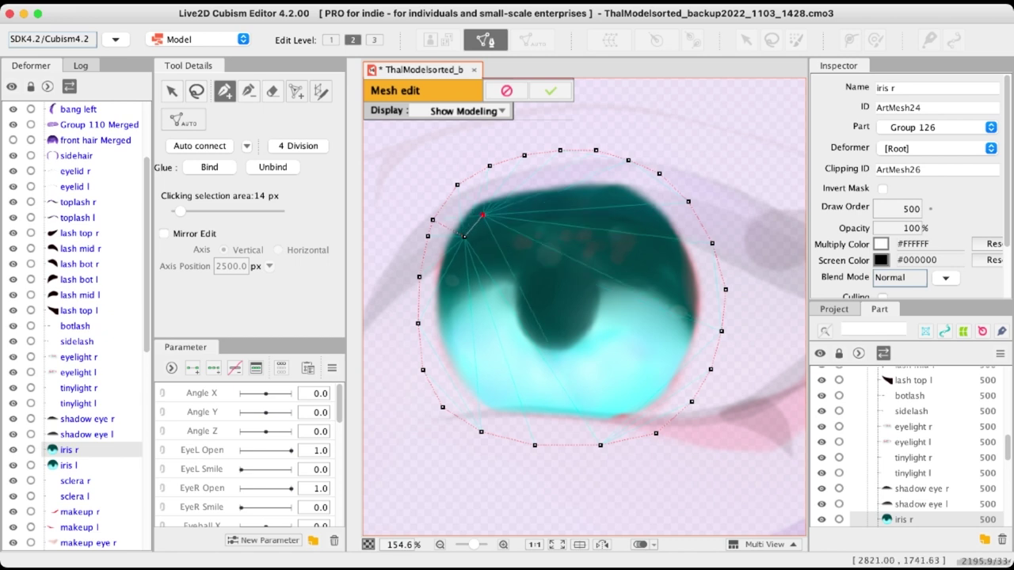
pyautogui.click(507, 199)
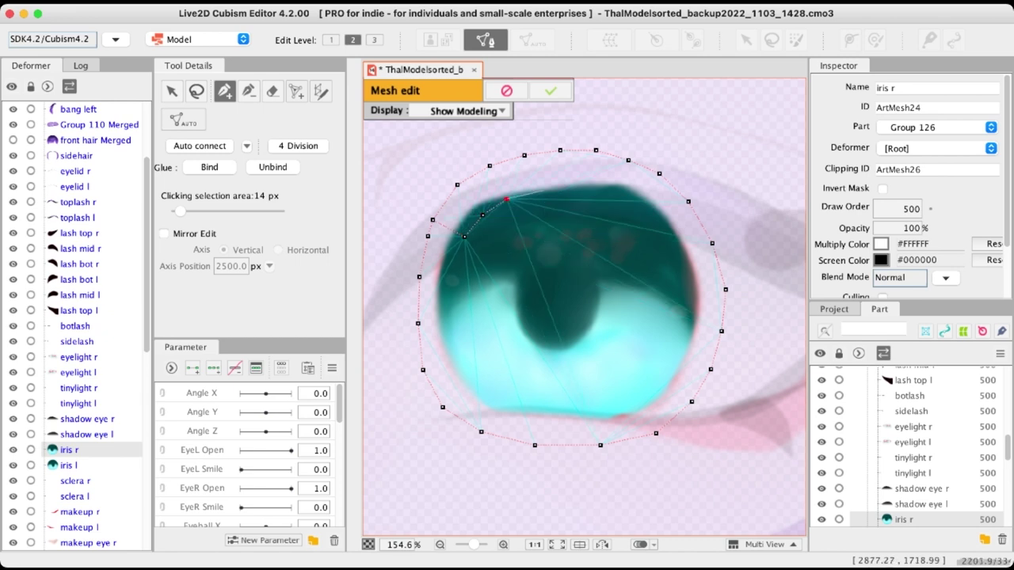
pyautogui.click(535, 188)
pyautogui.click(568, 187)
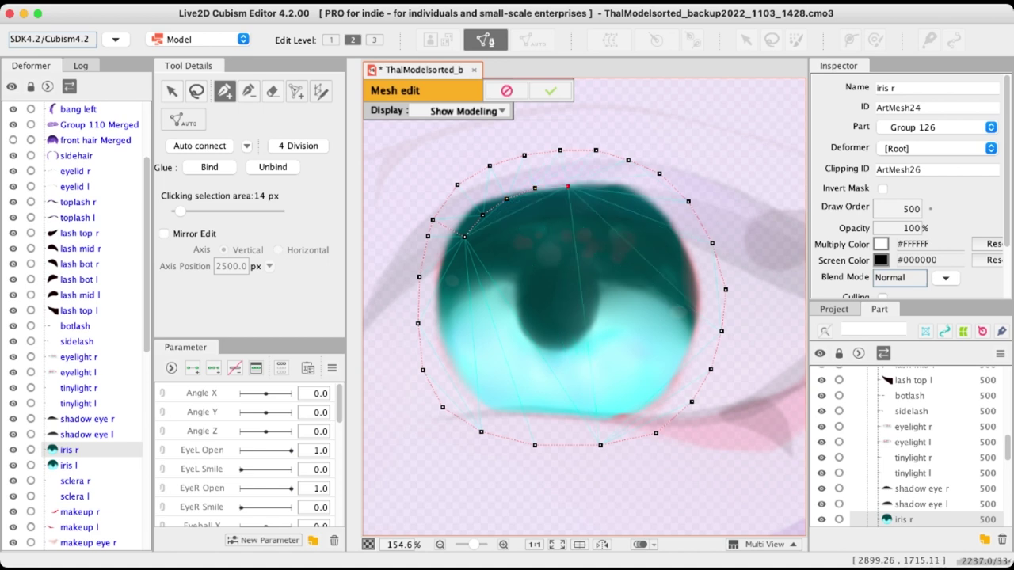
pyautogui.click(607, 187)
pyautogui.click(634, 207)
pyautogui.click(654, 231)
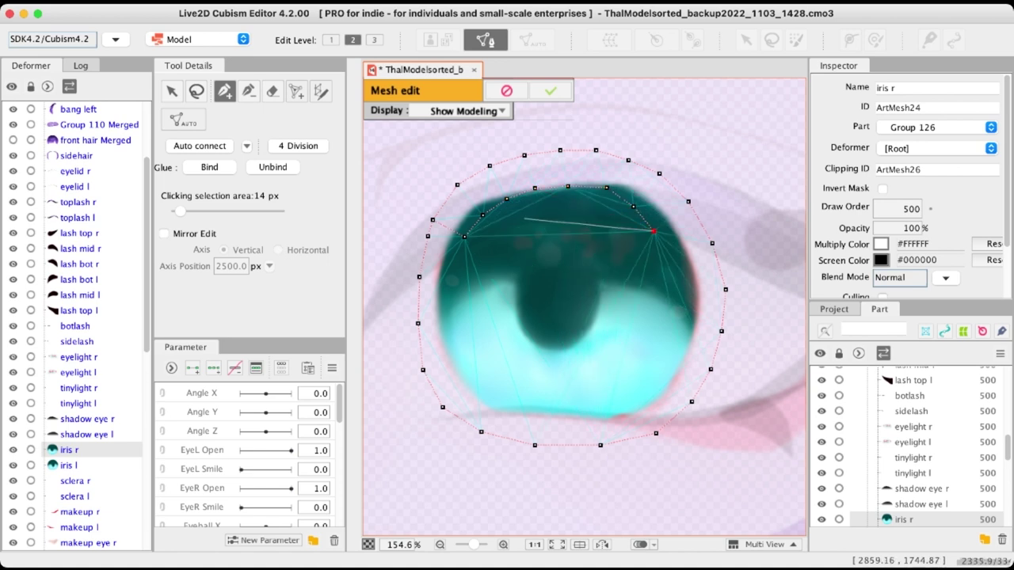
# Continue the inner vertex row down the iris's right edge and along its bottom edge to the lower left
pyautogui.click(670, 256)
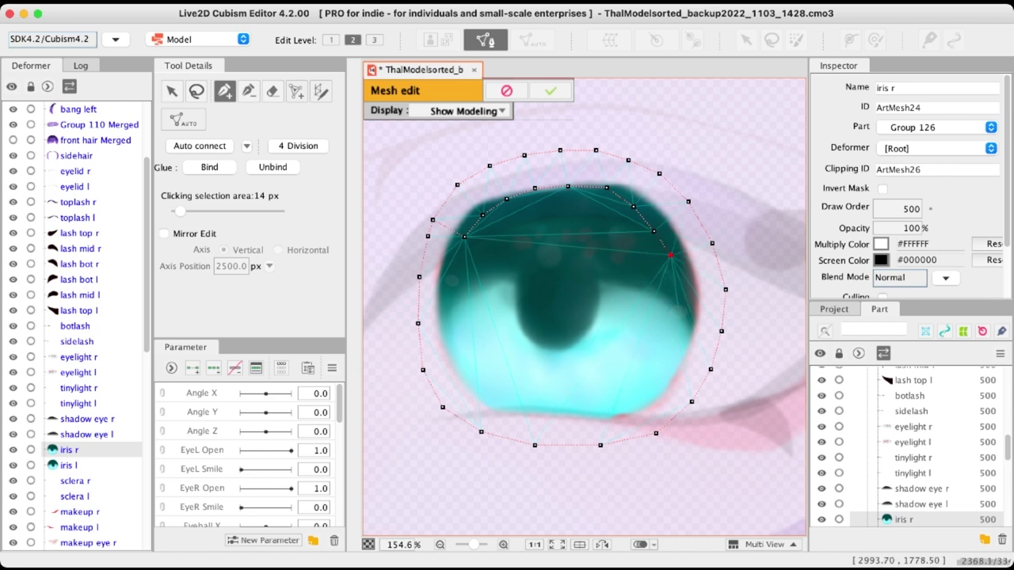
pyautogui.click(679, 286)
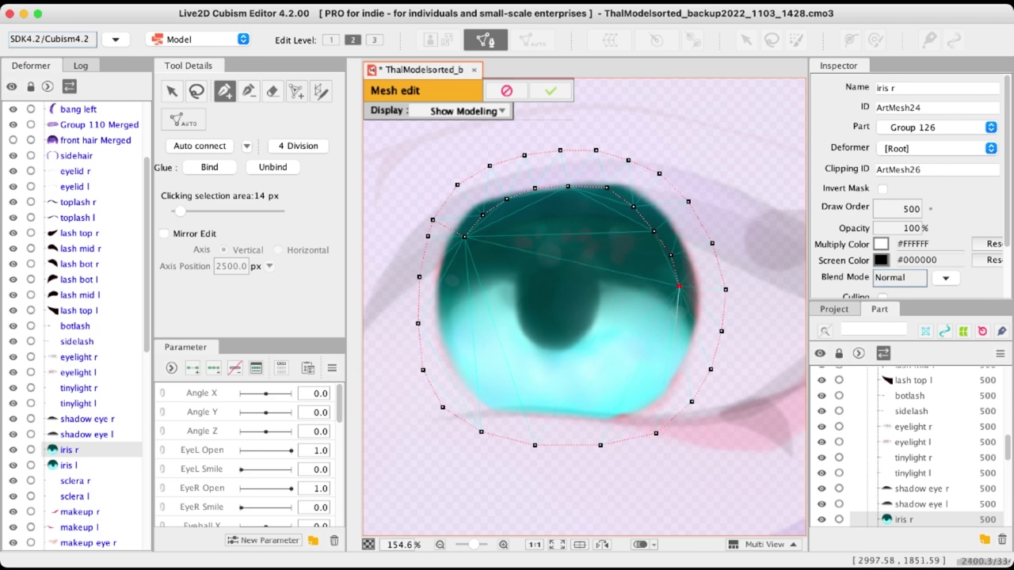
pyautogui.click(671, 335)
pyautogui.click(662, 363)
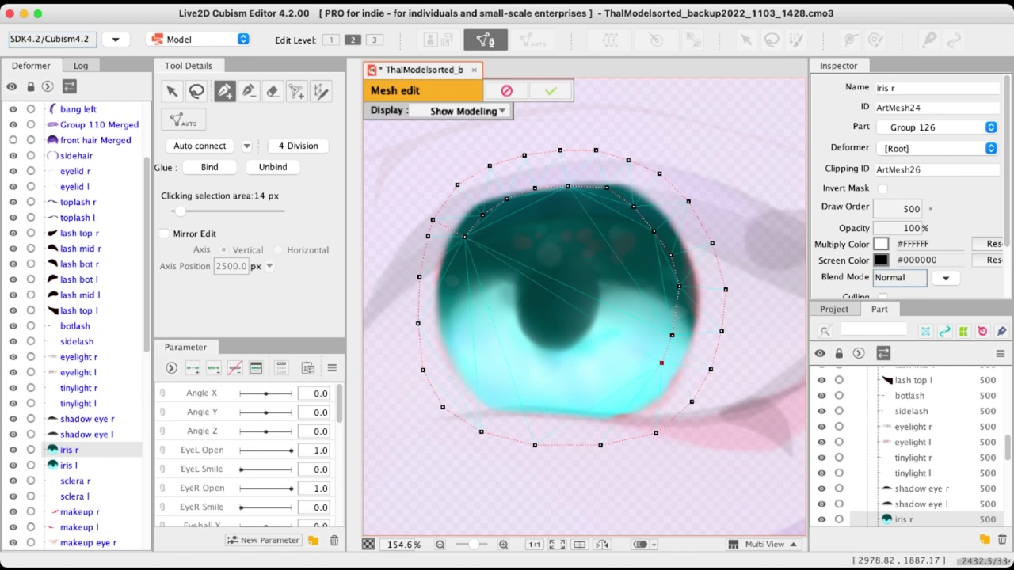
pyautogui.click(647, 384)
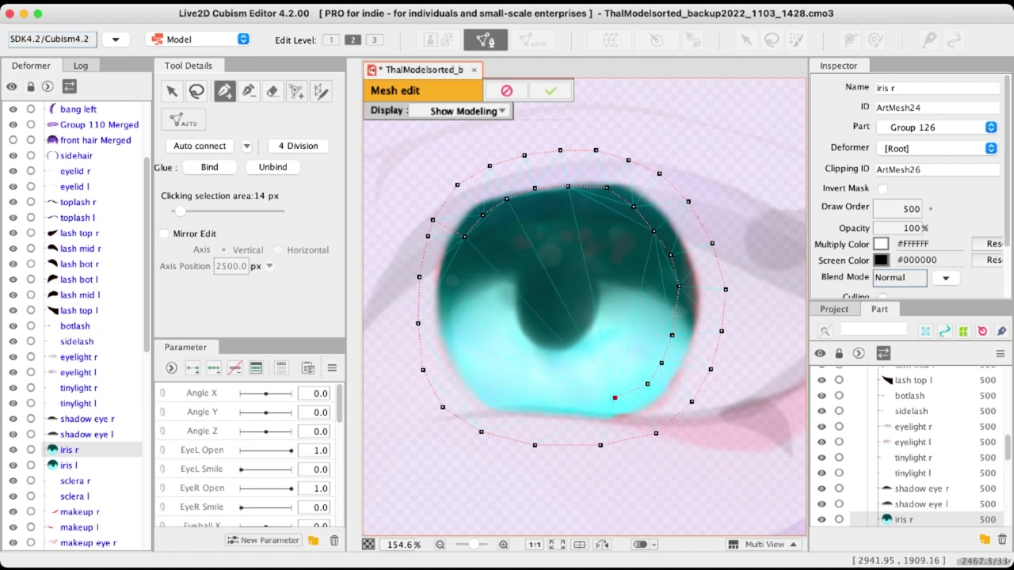
pyautogui.click(612, 393)
pyautogui.click(565, 397)
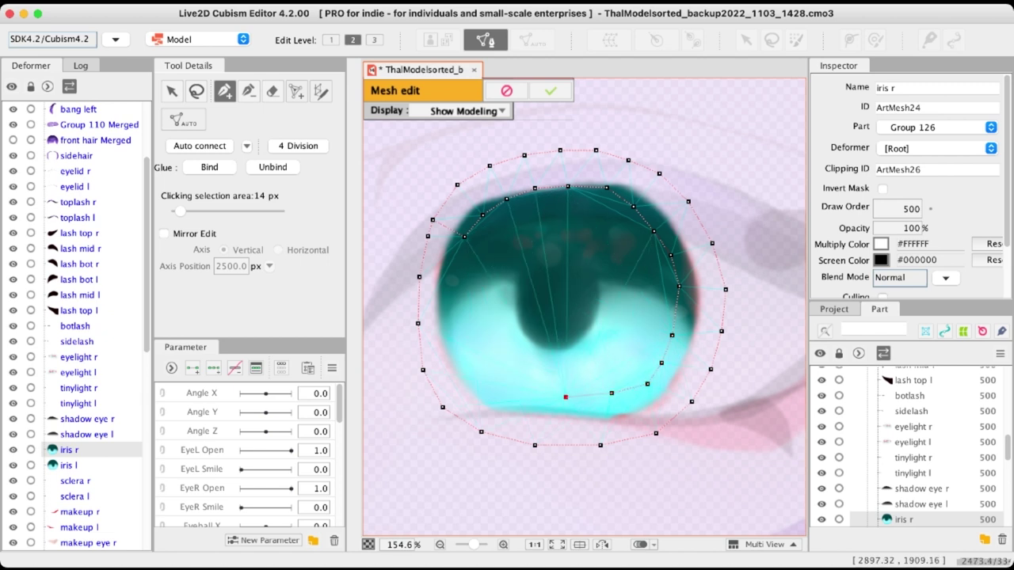
pyautogui.click(512, 394)
# Move the inner ring's bottom, right and top vertices outward so they follow the iris edge more closely
pyautogui.moveTo(565, 398); pyautogui.dragTo(616, 400)
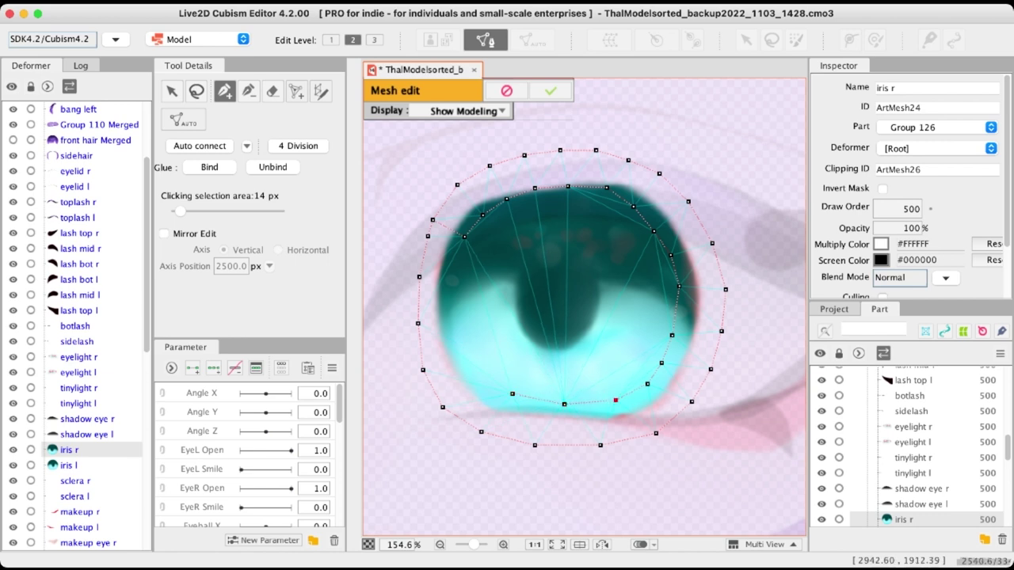
pyautogui.moveTo(660, 363); pyautogui.dragTo(682, 338)
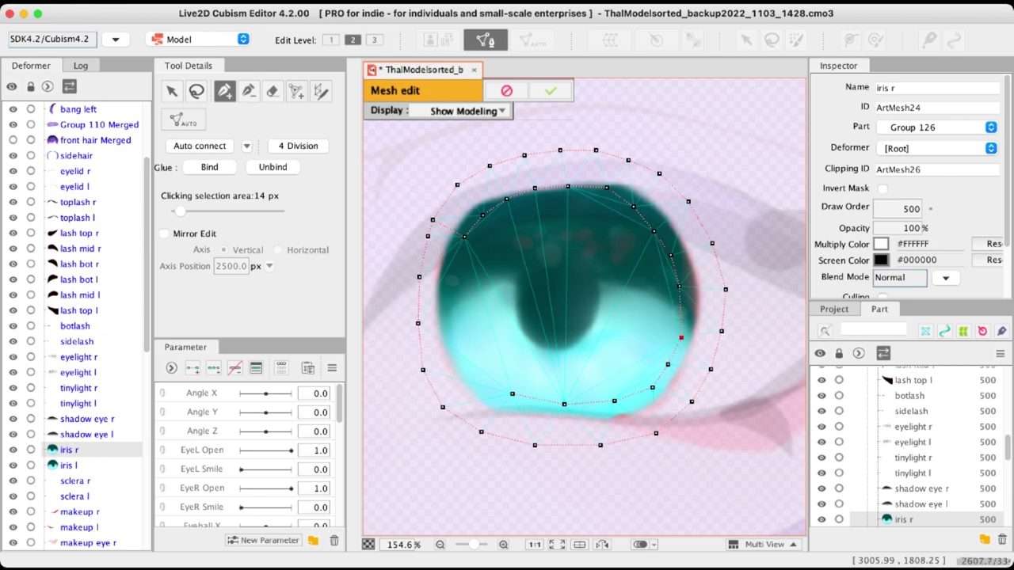
pyautogui.moveTo(679, 286); pyautogui.dragTo(456, 249)
# Complete the inner ring with vertices down the iris's left edge and even out their spacing
pyautogui.click(450, 283)
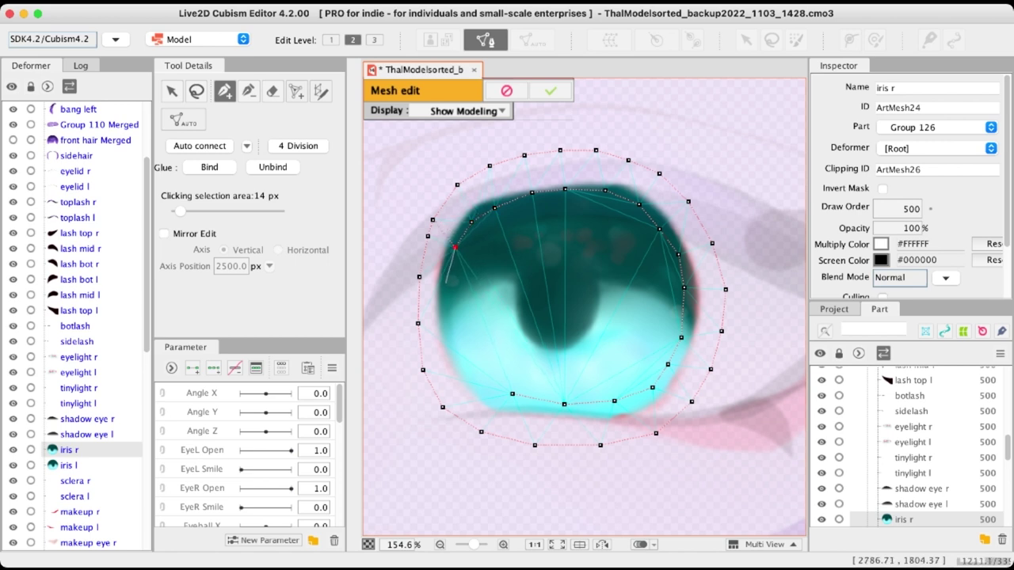
pyautogui.click(452, 320)
pyautogui.click(458, 353)
pyautogui.click(482, 379)
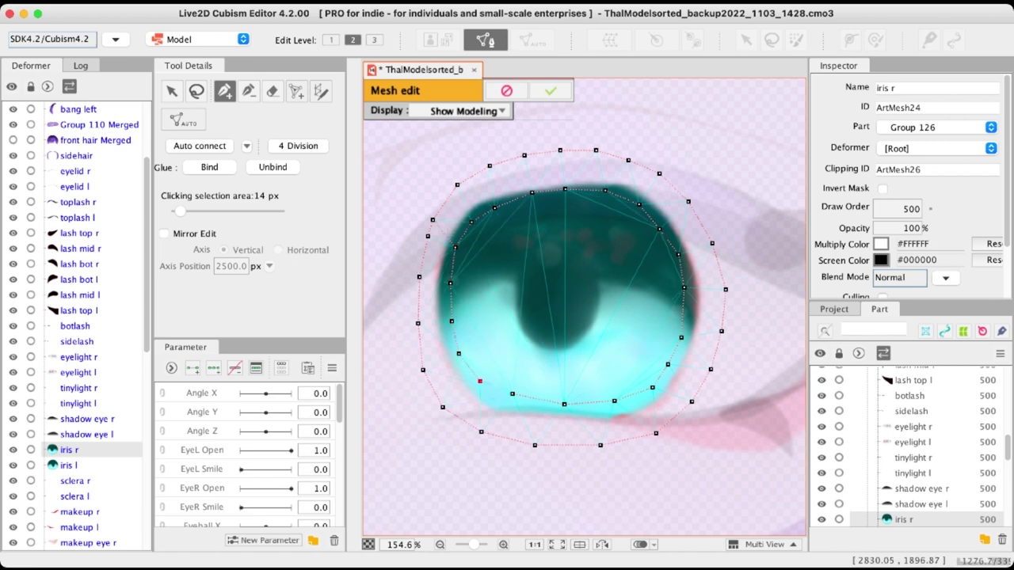
pyautogui.moveTo(458, 354); pyautogui.dragTo(450, 320)
# Place mesh vertices around the pupil from its left side over the top to its upper right
pyautogui.click(501, 304)
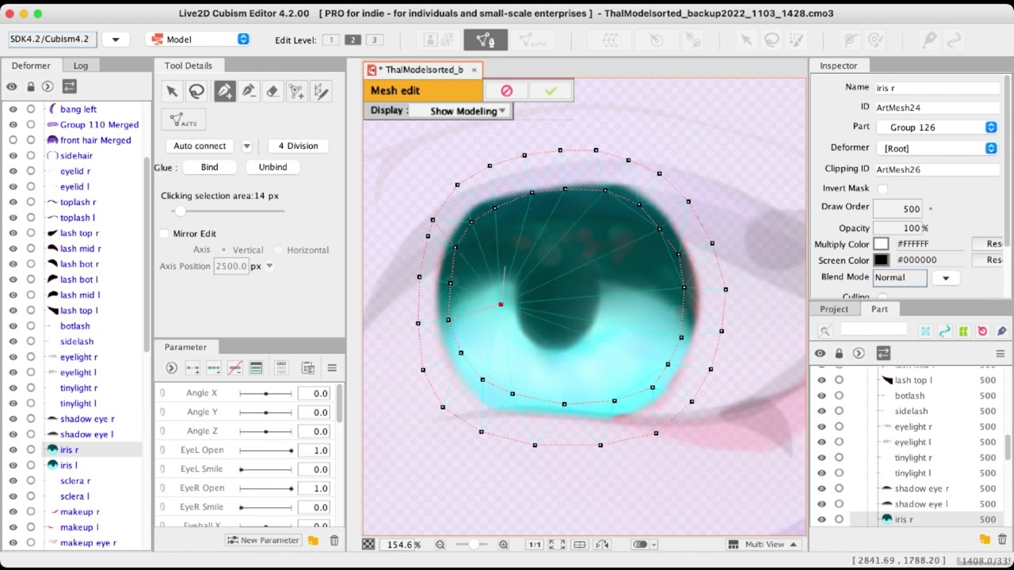
pyautogui.click(506, 266)
pyautogui.click(519, 239)
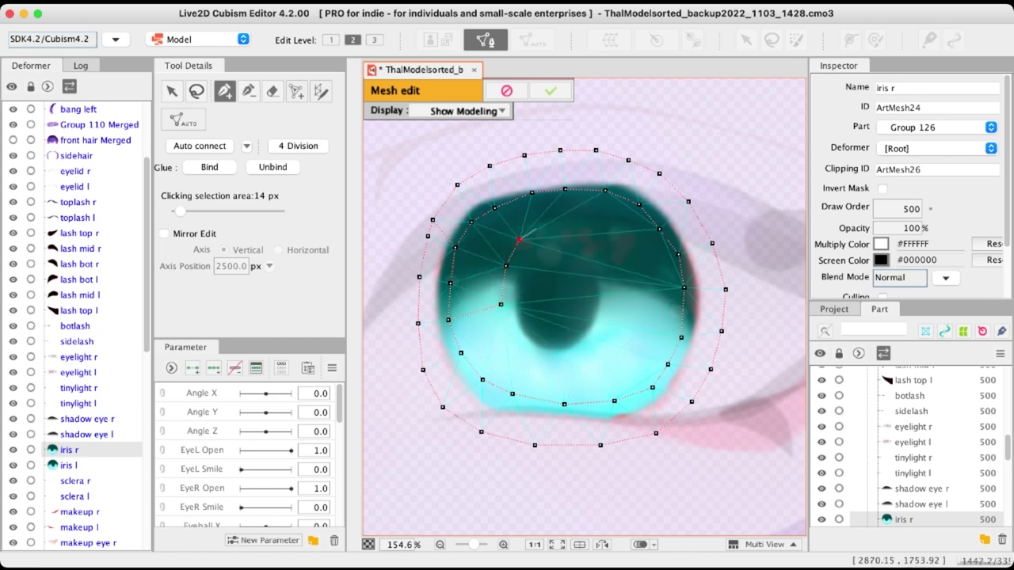
pyautogui.click(541, 228)
pyautogui.click(561, 223)
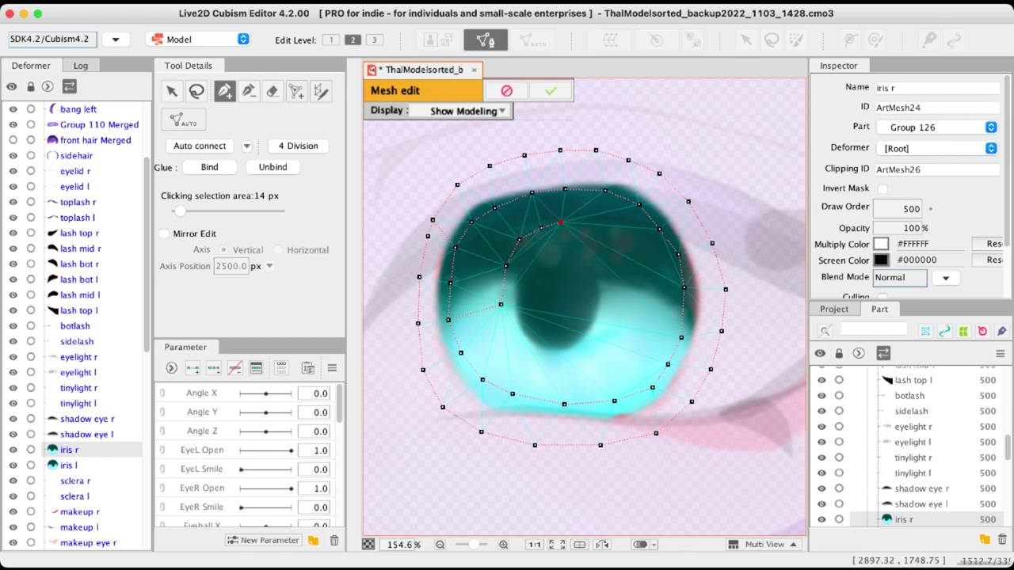
pyautogui.click(598, 248)
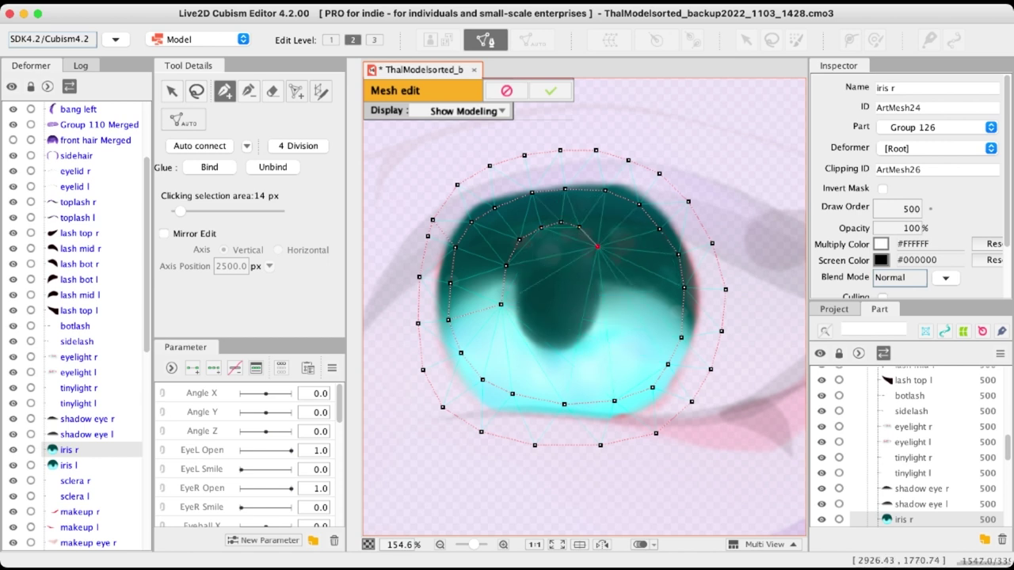
# Reposition the vertices above the pupil to smooth the arc's curve and spacing
pyautogui.moveTo(598, 246); pyautogui.dragTo(603, 244)
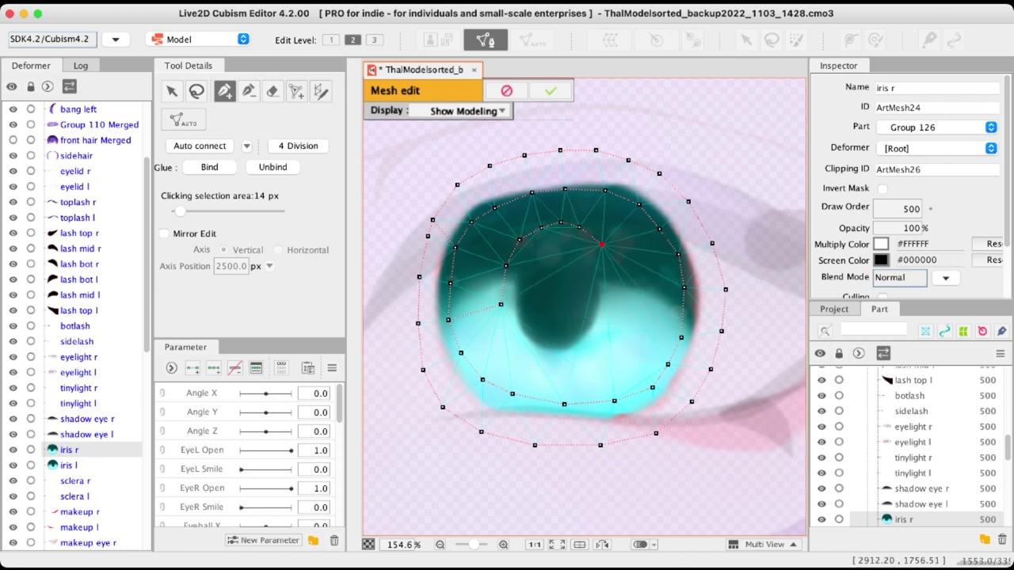
pyautogui.click(584, 226)
pyautogui.moveTo(541, 228); pyautogui.dragTo(538, 224)
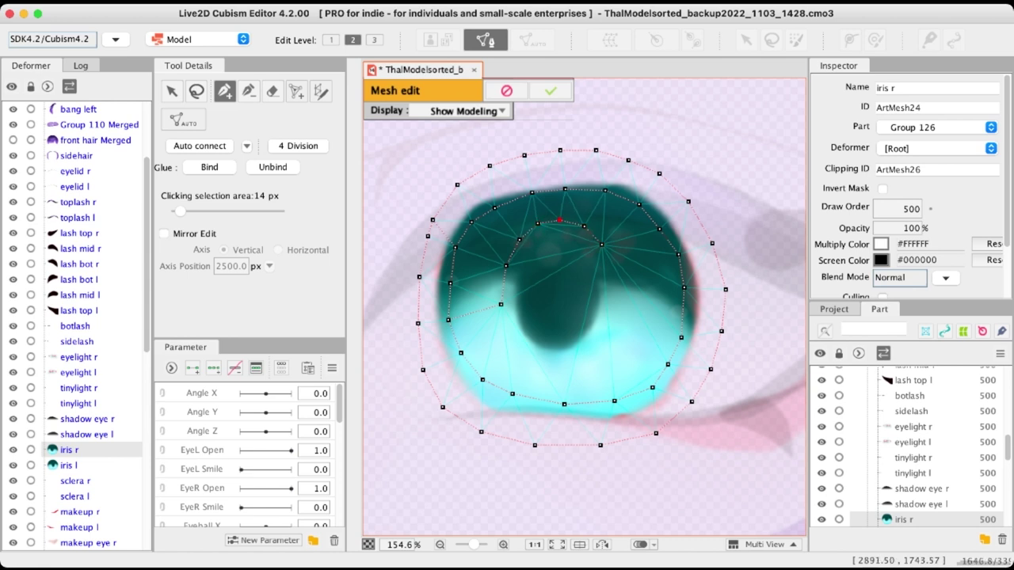
pyautogui.click(585, 228)
pyautogui.moveTo(602, 244); pyautogui.dragTo(604, 244)
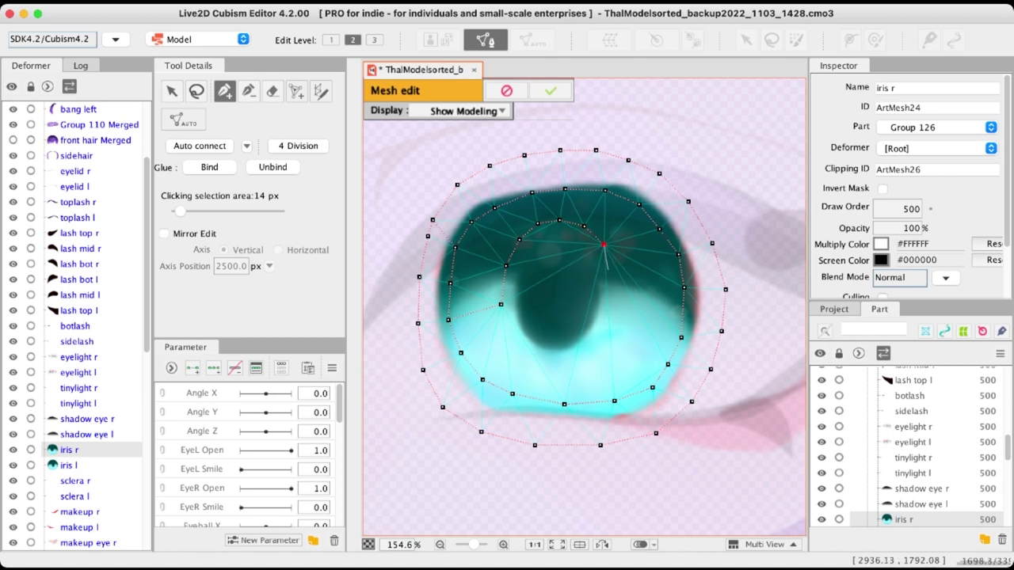
# Place vertices down the pupil's right side, under it and up its left side to close the pupil ring
pyautogui.click(607, 274)
pyautogui.click(609, 298)
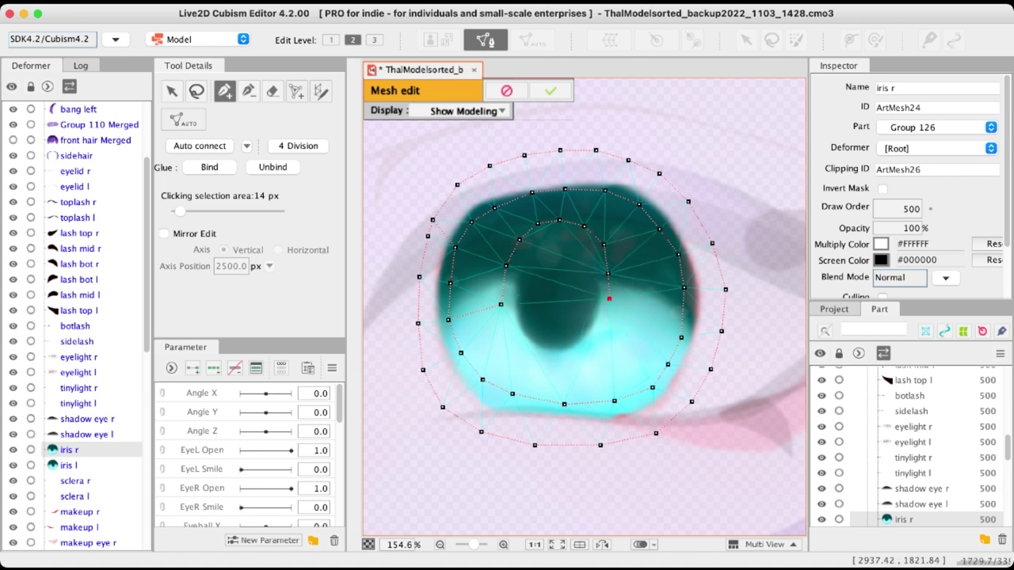
pyautogui.click(607, 321)
pyautogui.click(599, 341)
pyautogui.click(583, 355)
pyautogui.click(514, 347)
pyautogui.click(505, 325)
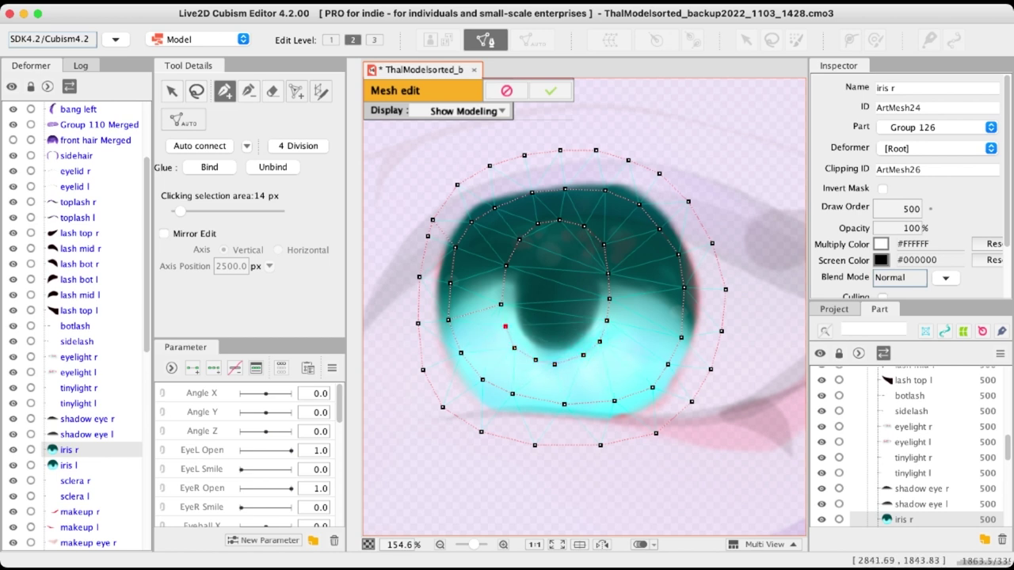
pyautogui.click(500, 304)
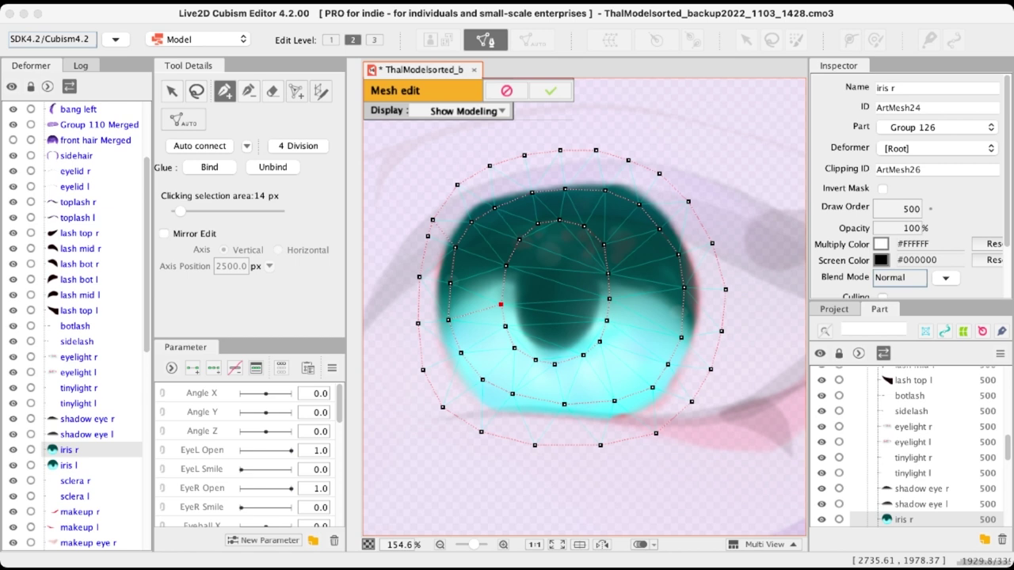
# Nudge the inner ring's top vertex, link it to the pupil ring, and auto connect all the iris r mesh vertices
pyautogui.press('super+Tab')
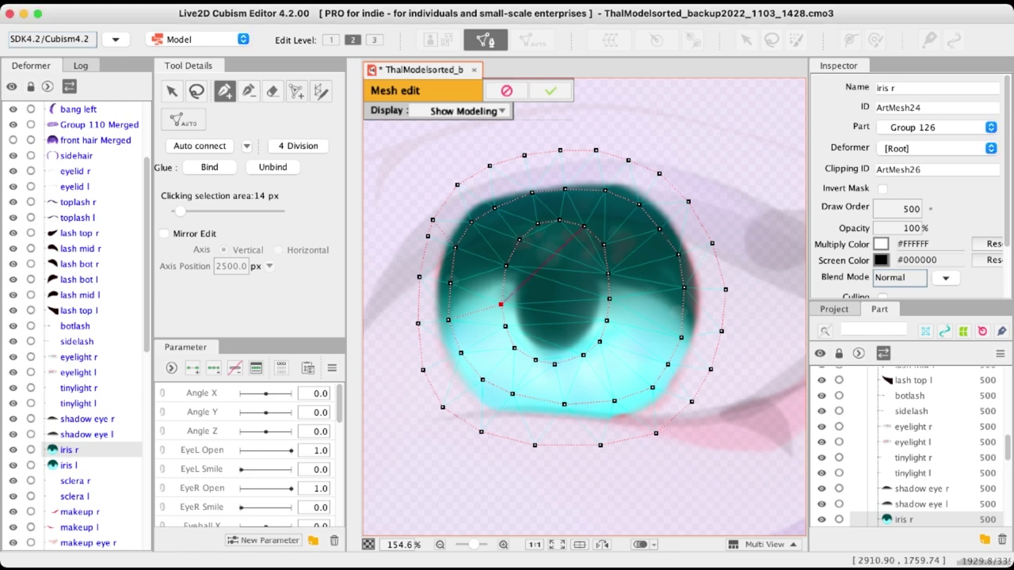
pyautogui.moveTo(533, 192); pyautogui.dragTo(531, 194)
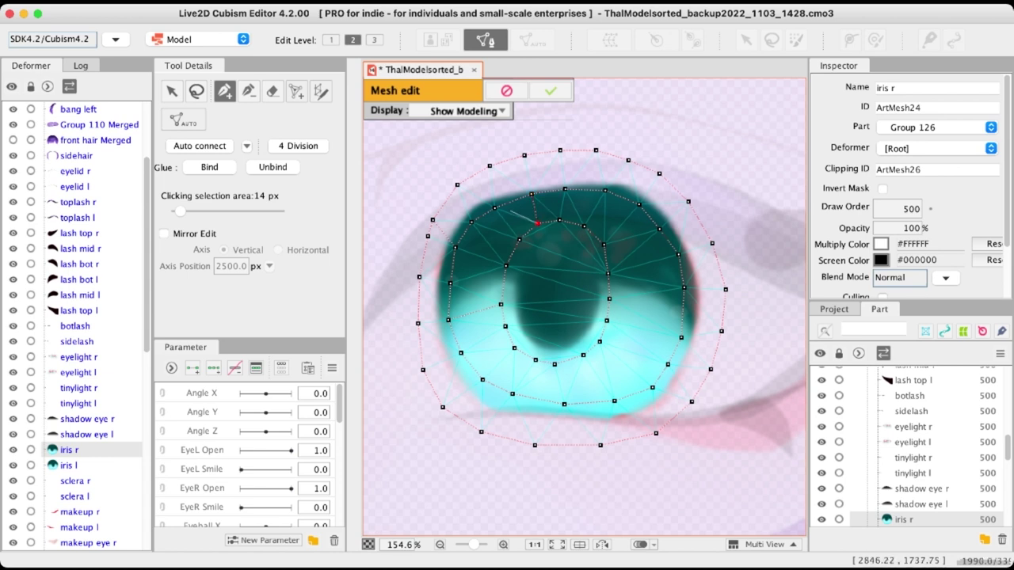
pyautogui.press('e')
pyautogui.click(200, 146)
pyautogui.scroll(-3, 555, 273)
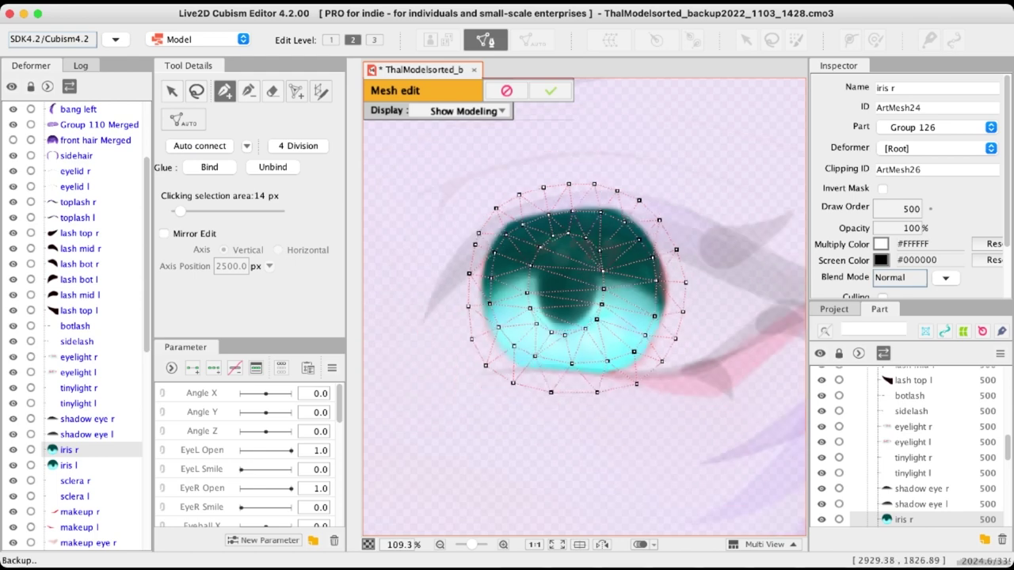
# Erase the lower-left vertices of the iris r mesh with a large eraser brush, undo the erasure, and erase them again
pyautogui.scroll(3, 554, 305)
pyautogui.press('e')
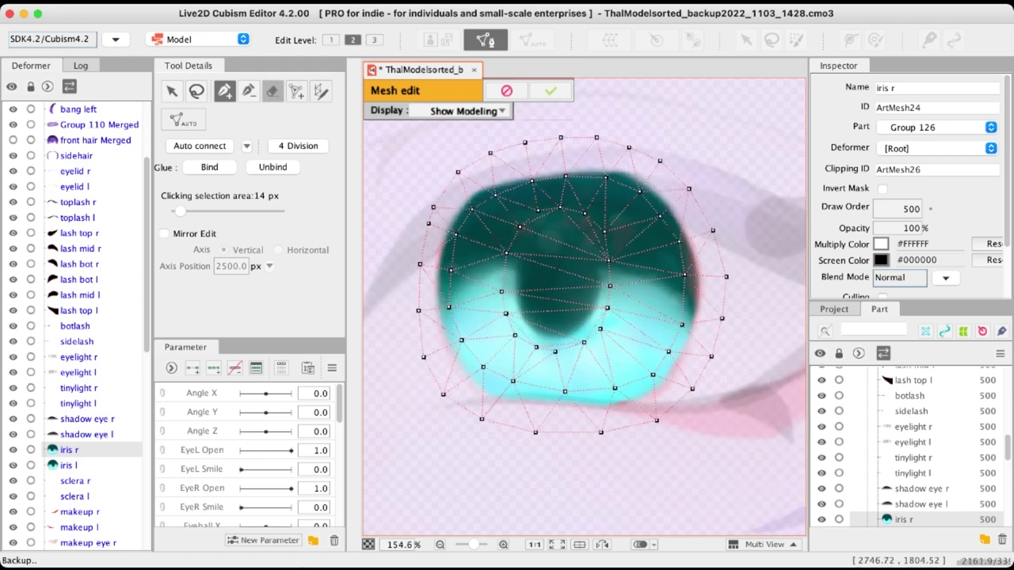
pyautogui.scroll(2, 538, 318)
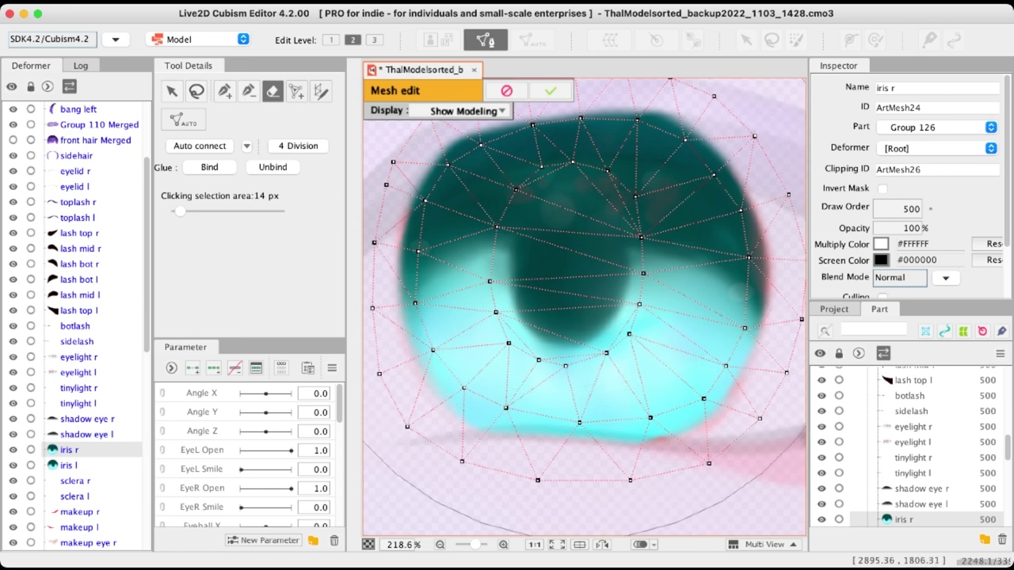
pyautogui.scroll(-2, 591, 285)
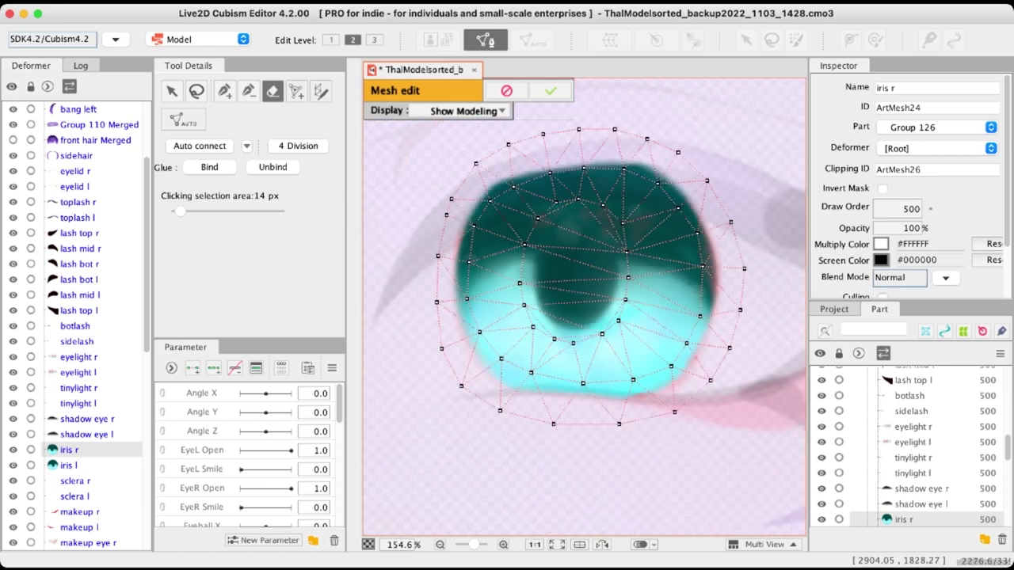
pyautogui.scroll(-2, 594, 293)
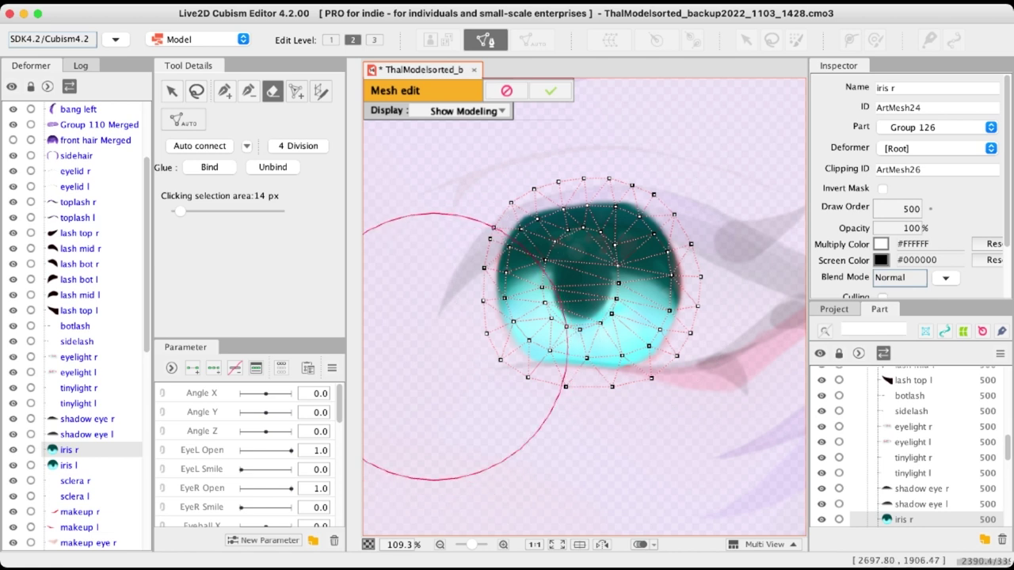
pyautogui.moveTo(433, 218)
pyautogui.mouseDown()
pyautogui.moveTo(428, 175)
pyautogui.moveTo(460, 379)
pyautogui.moveTo(420, 185)
pyautogui.moveTo(462, 325)
pyautogui.mouseUp()
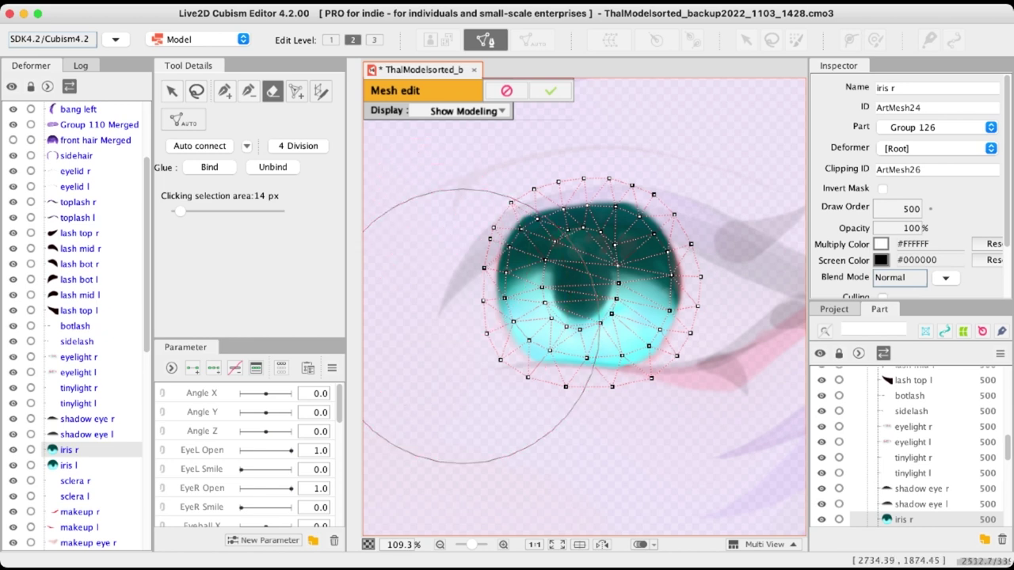
pyautogui.click(451, 387)
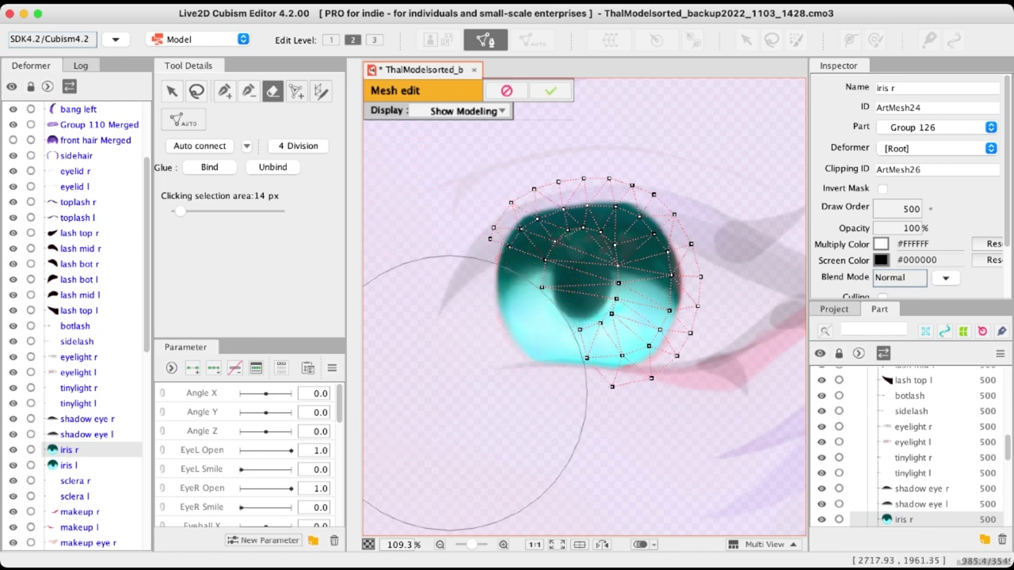
pyautogui.press('super+z')
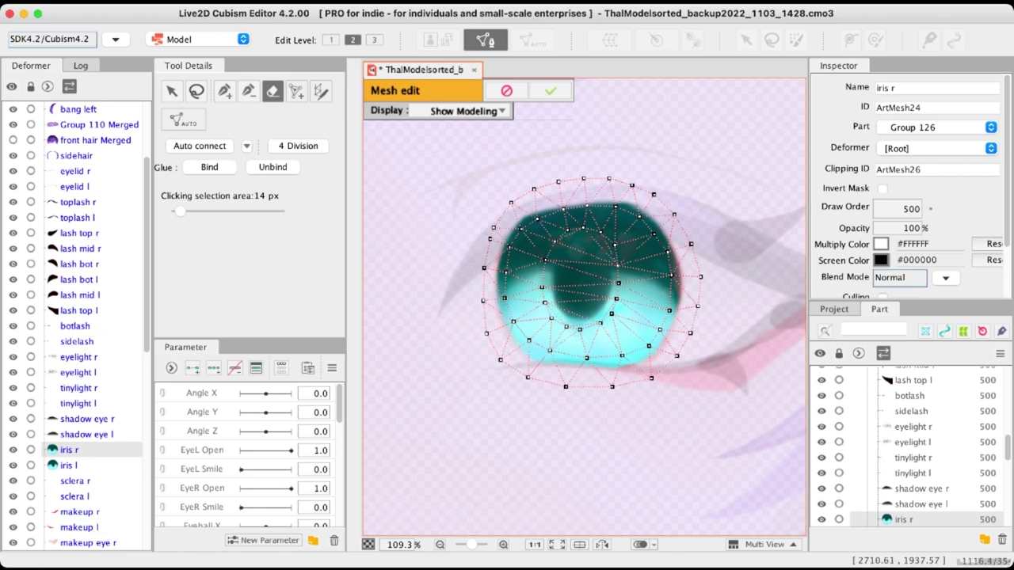
pyautogui.click(452, 391)
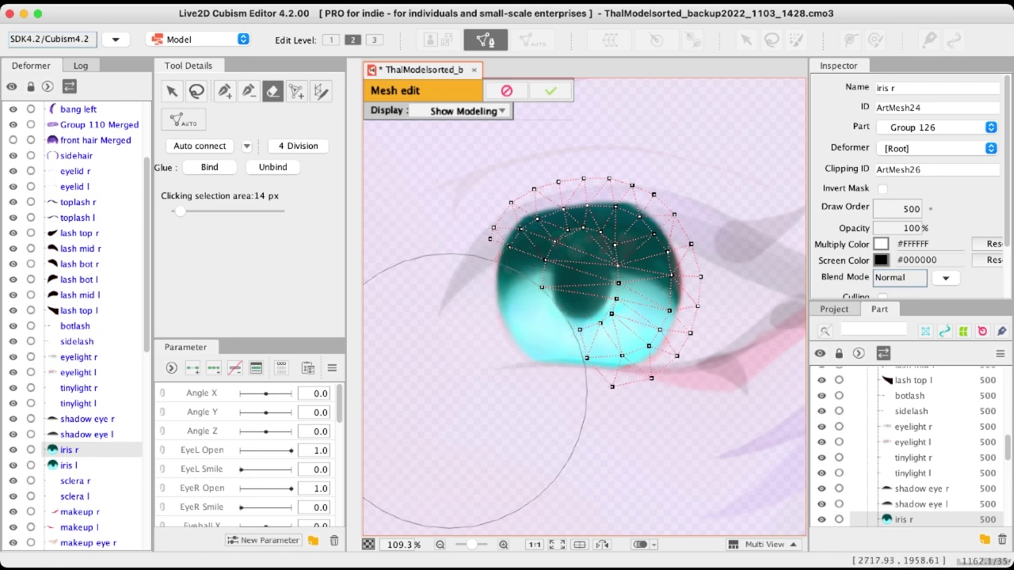
# Undo the vertex erasure, shrink the eraser brush, and erase the connecting lines that cross the pupil
pyautogui.hotkey('ctrl', 'z')
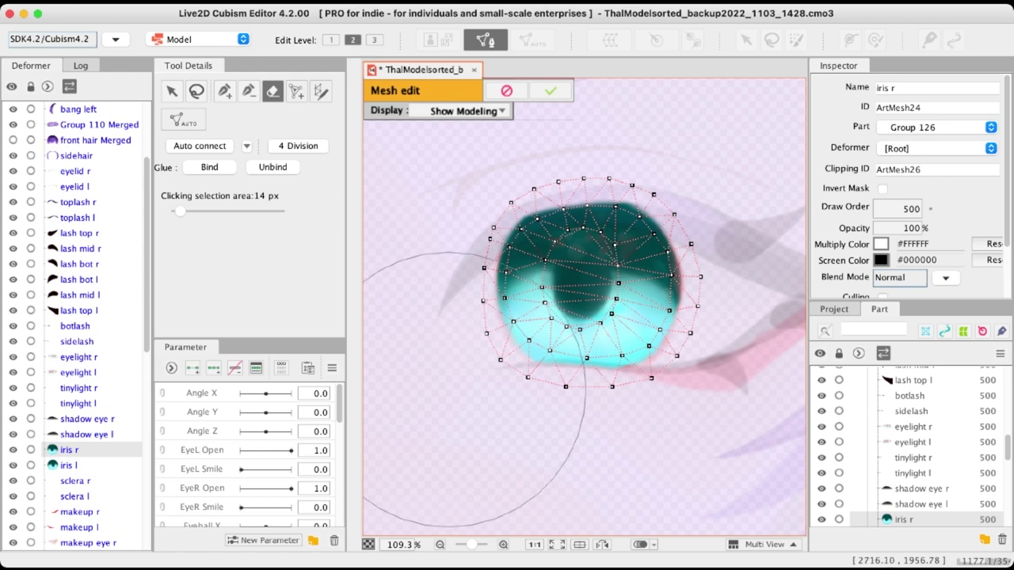
pyautogui.moveTo(446, 380); pyautogui.dragTo(408, 236)
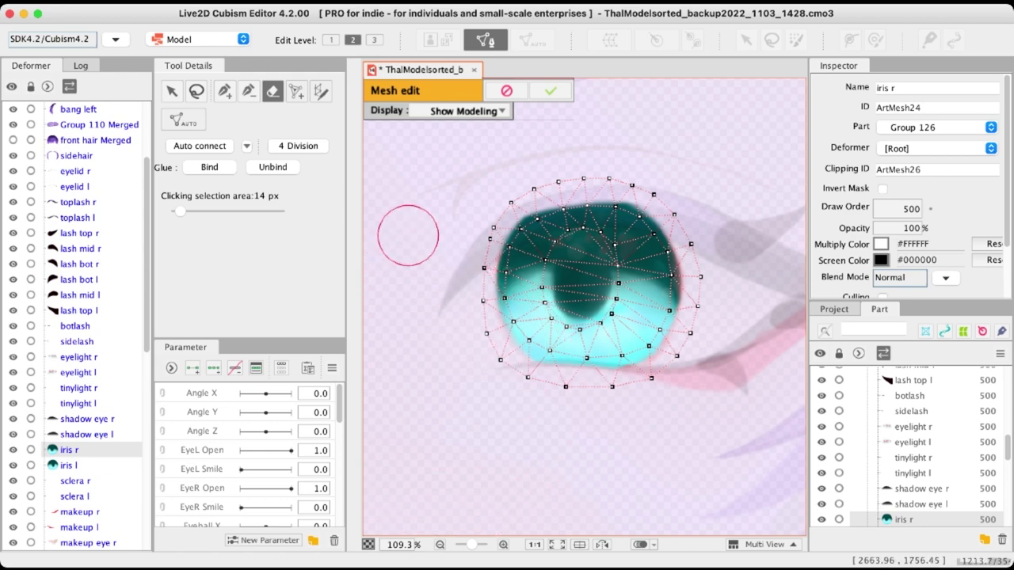
pyautogui.scroll(3, 586, 285)
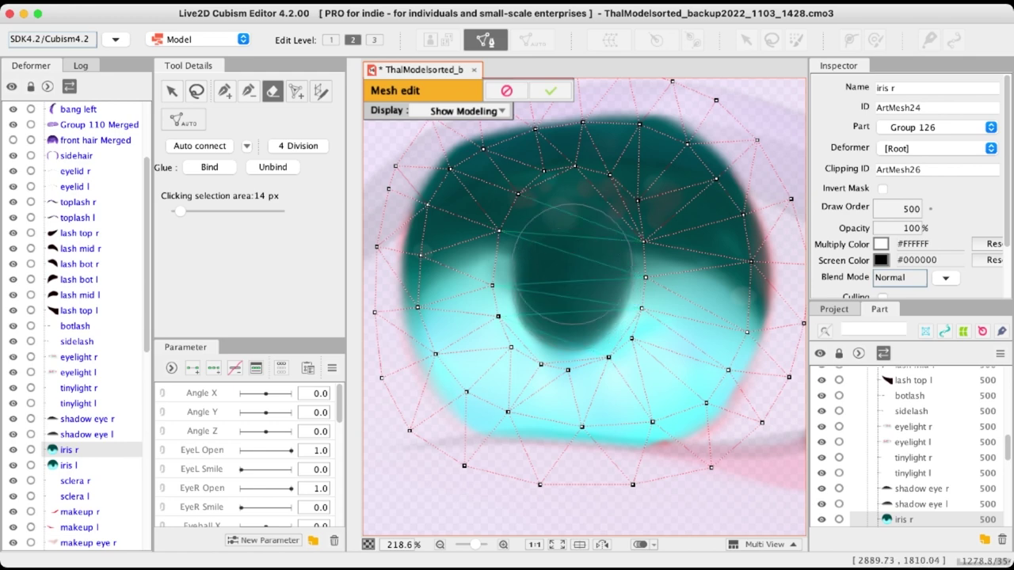
# Inspect the iris r mesh's vertex rings and the connections inside and around the pupil at different magnifications
pyautogui.scroll(-3, 572, 248)
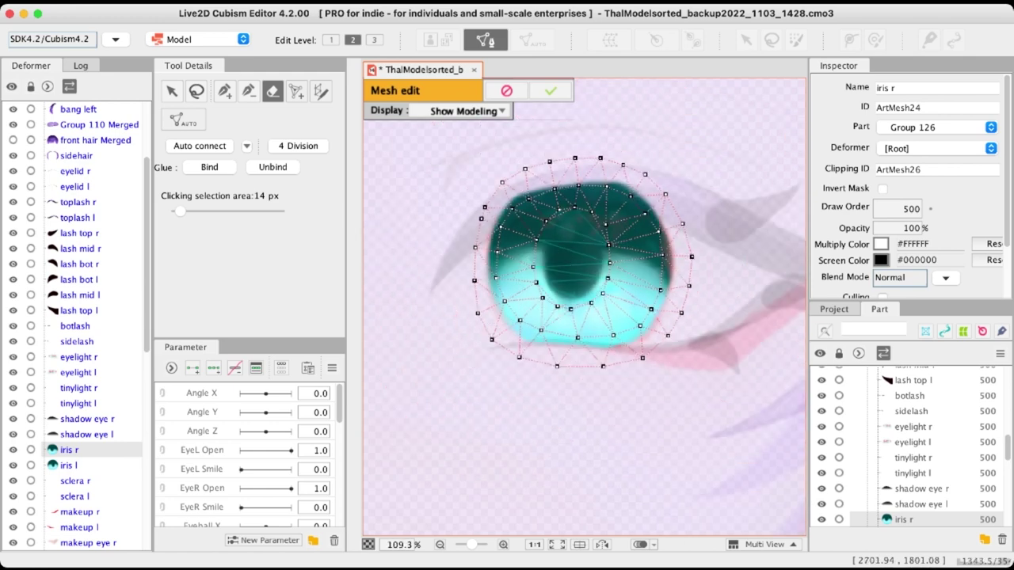
pyautogui.scroll(3, 585, 265)
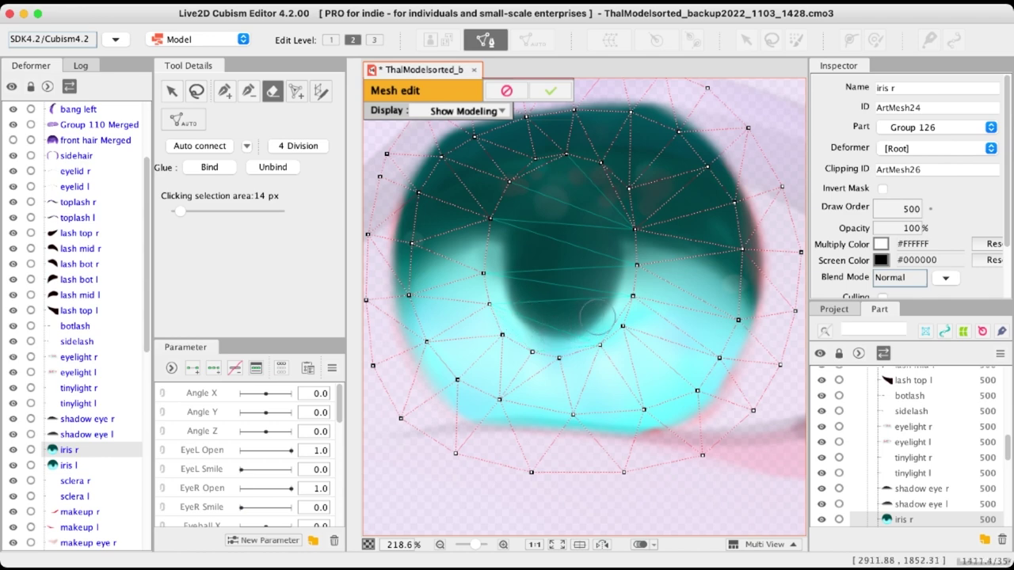
pyautogui.scroll(-3, 559, 204)
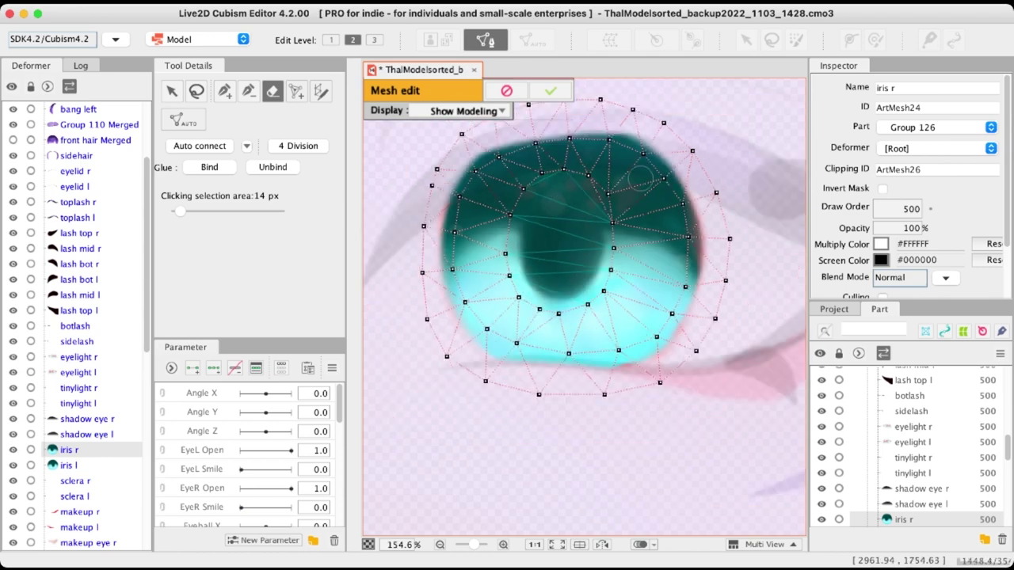
pyautogui.scroll(3, 638, 179)
pyautogui.scroll(-2, 700, 155)
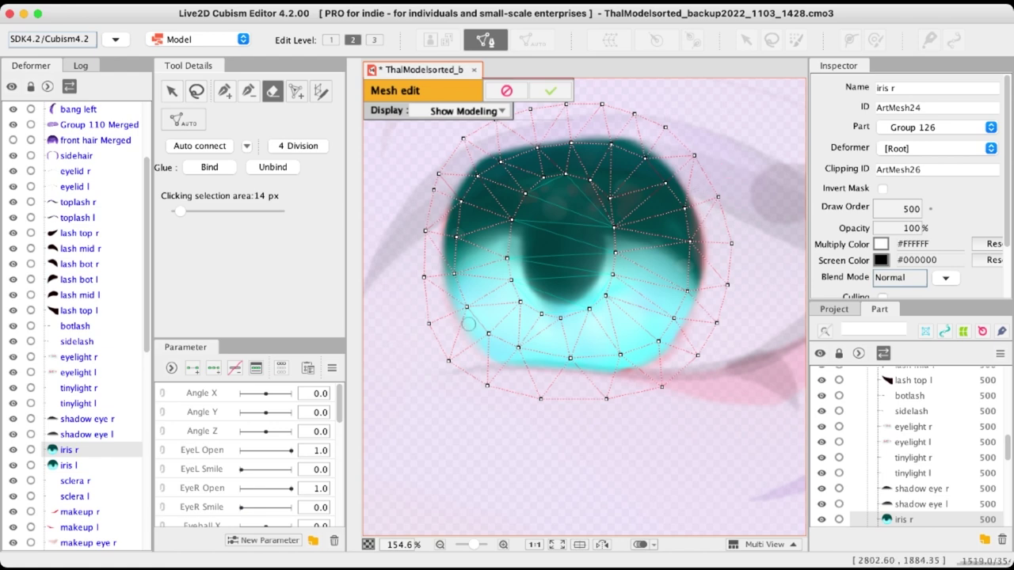
pyautogui.scroll(2, 566, 225)
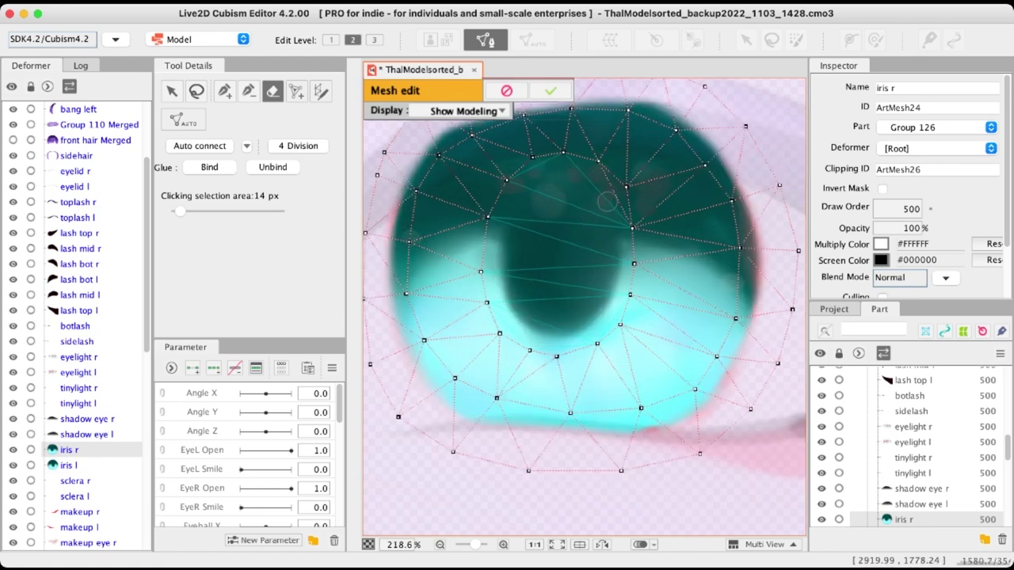
pyautogui.scroll(-1, 610, 202)
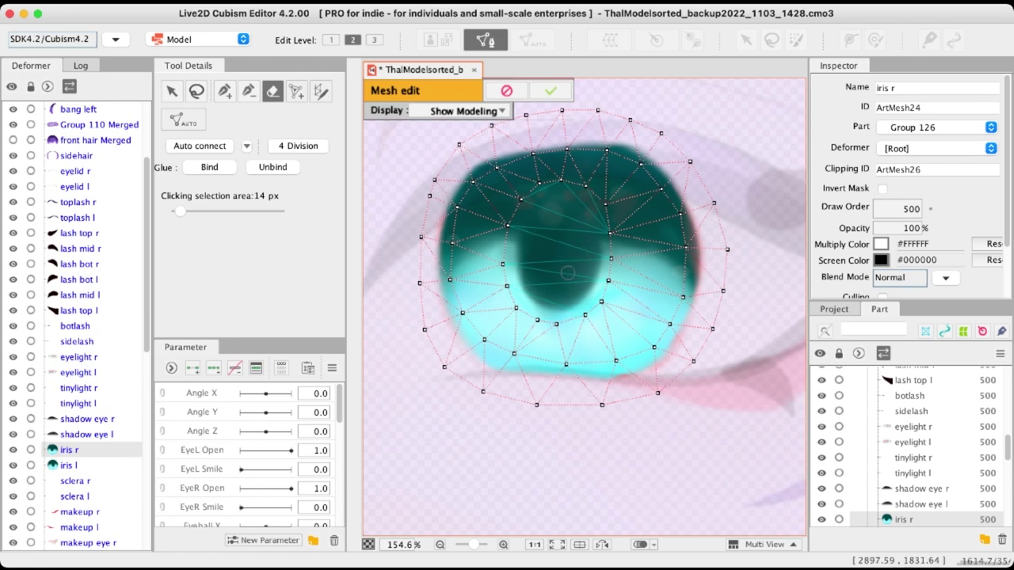
pyautogui.scroll(2, 569, 268)
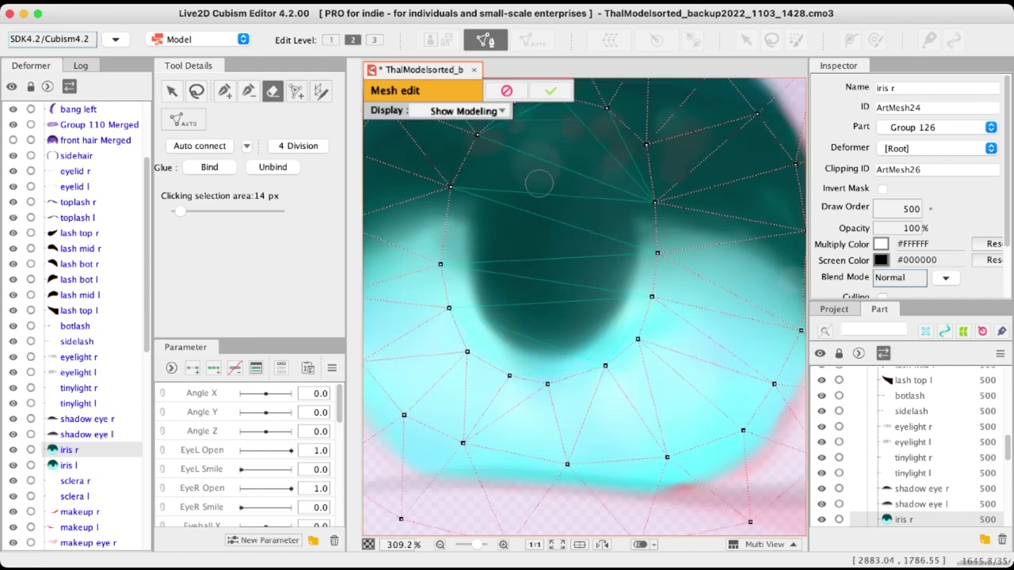
pyautogui.scroll(-1, 577, 171)
pyautogui.scroll(-1, 531, 232)
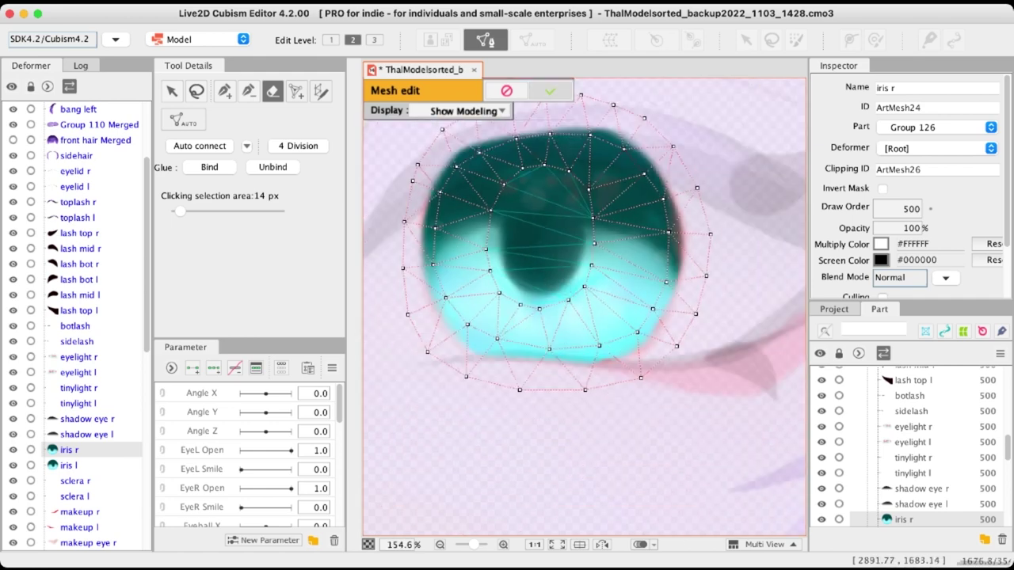
# Apply the iris r mesh edit and deselect the iris to show the finished right eye
pyautogui.click(550, 90)
pyautogui.scroll(-3, 634, 293)
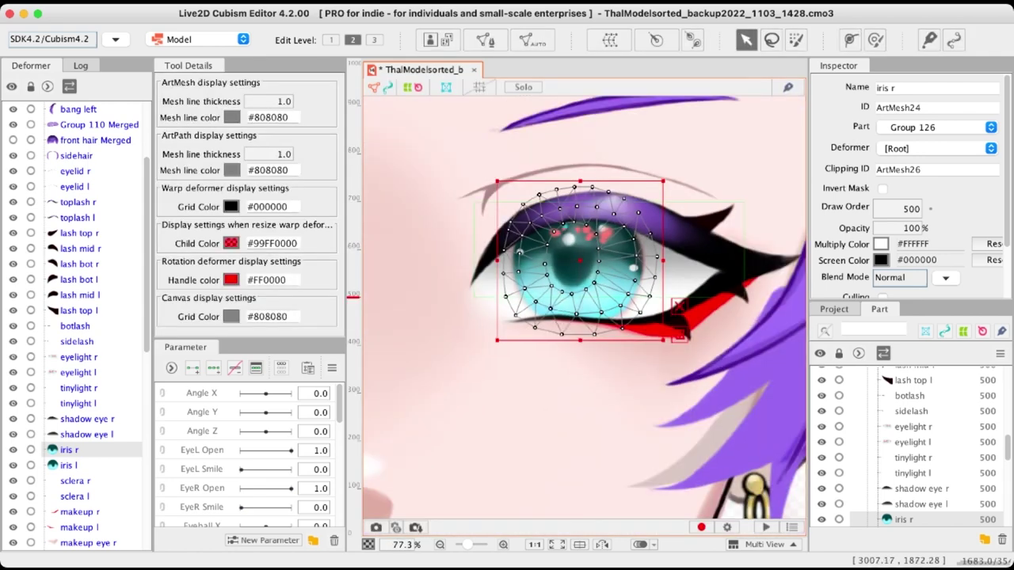
pyautogui.click(776, 481)
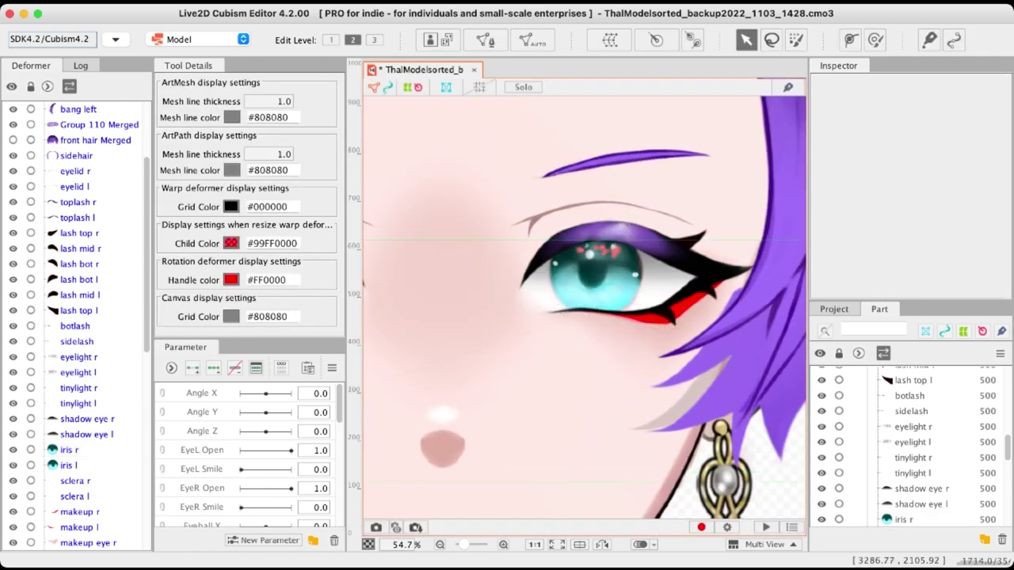
pyautogui.scroll(1, 569, 251)
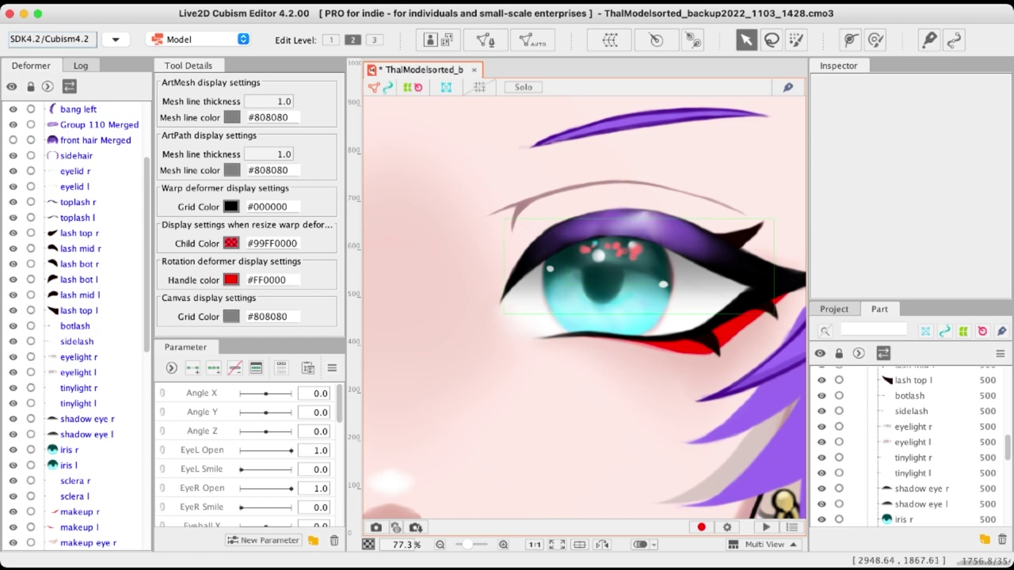
# Select the makeup eye r art mesh beneath the right eye
pyautogui.click(630, 289)
pyautogui.click(620, 380)
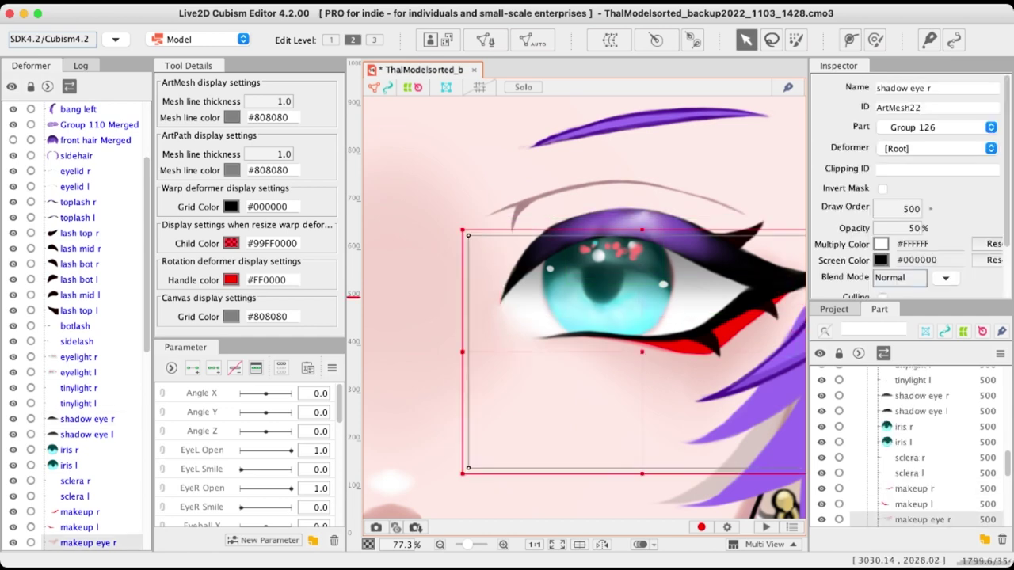
# Select the iris r mesh and make Eyeball X the active parameter for it
pyautogui.click(622, 311)
pyautogui.scroll(4, 624, 295)
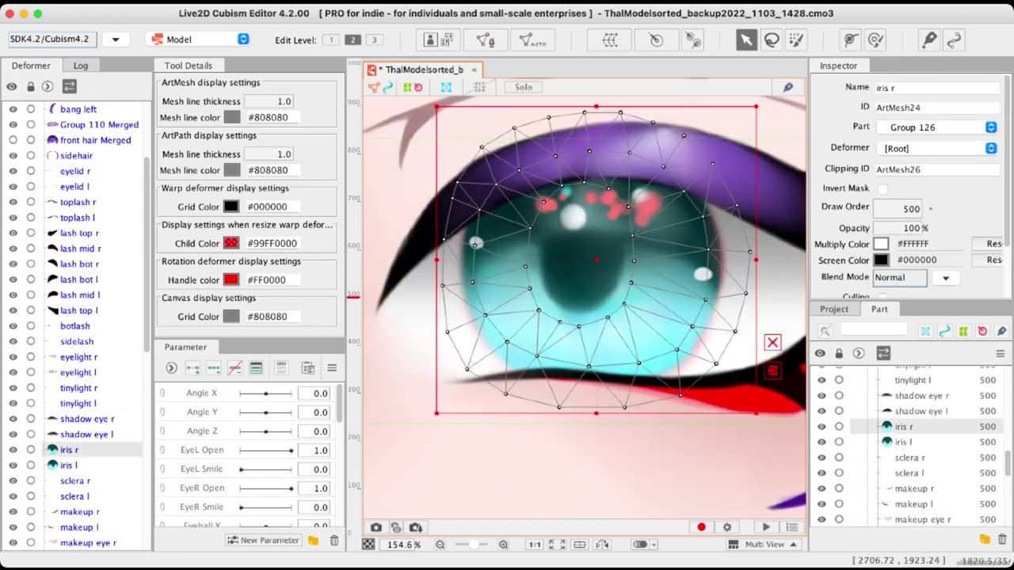
pyautogui.scroll(-2, 245, 456)
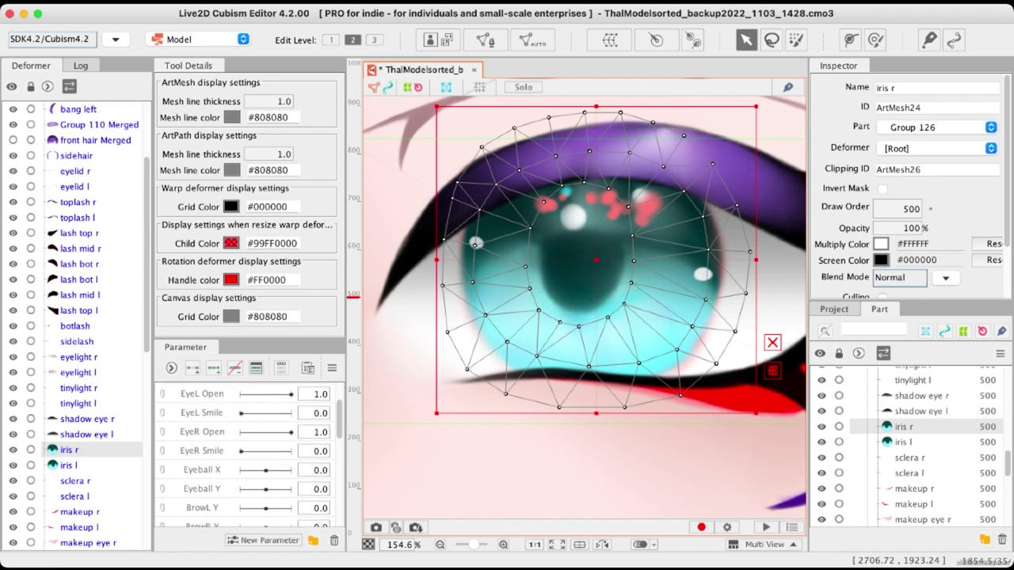
pyautogui.scroll(2, 245, 456)
pyautogui.scroll(-1, 246, 456)
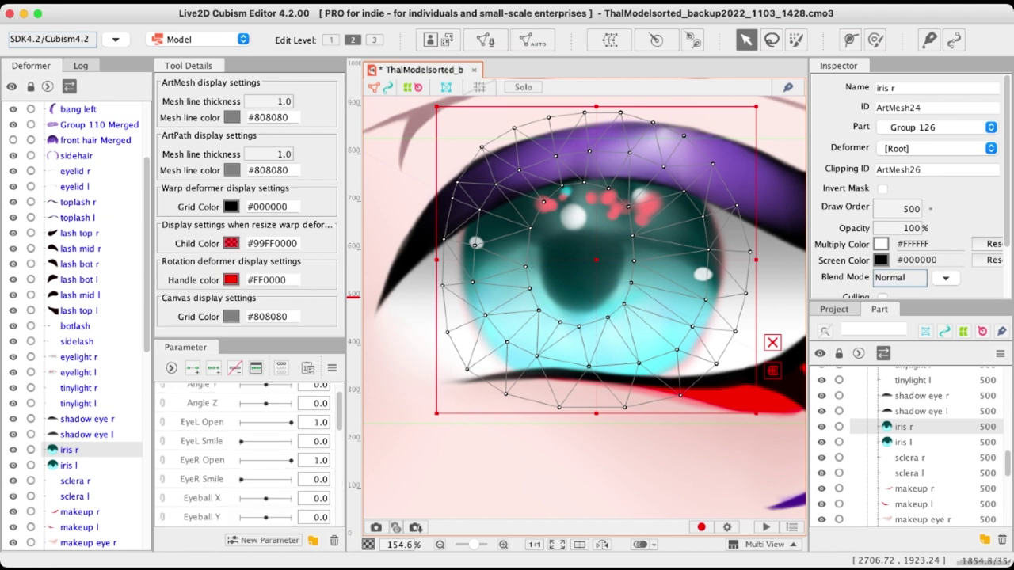
pyautogui.scroll(1, 252, 454)
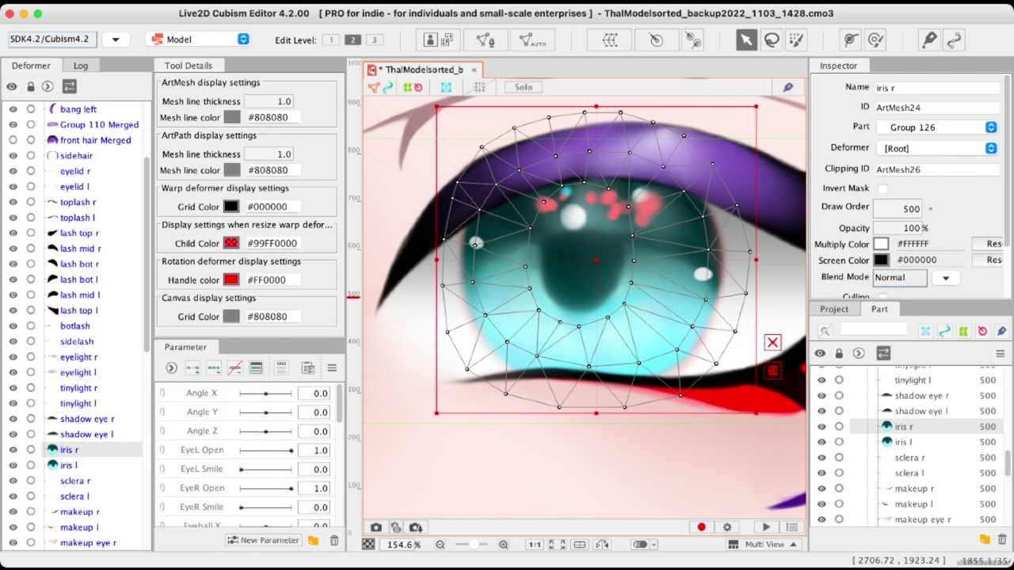
pyautogui.scroll(-5, 250, 456)
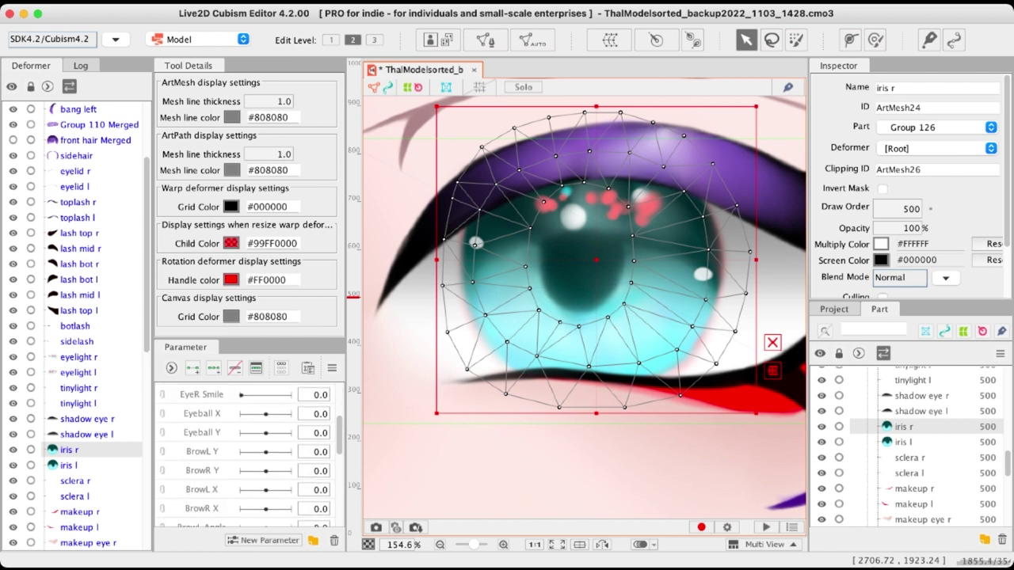
pyautogui.scroll(1, 250, 455)
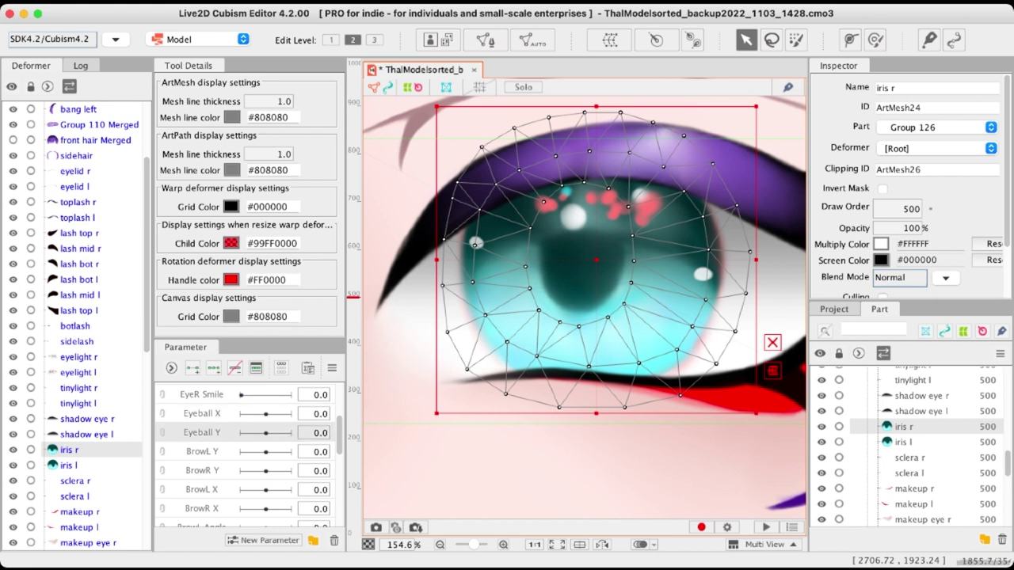
pyautogui.click(202, 413)
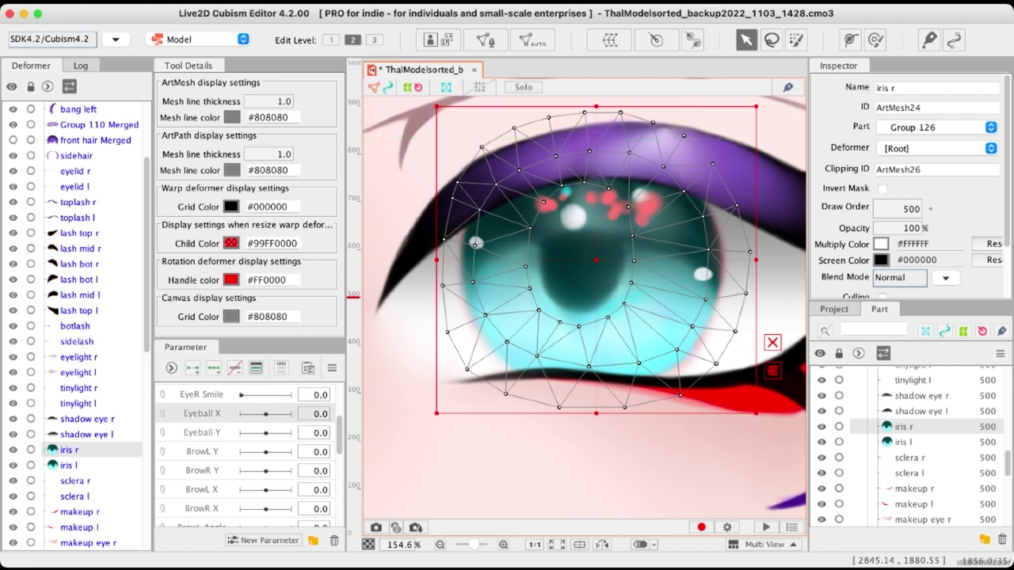
# Try moving the iris r mesh sideways to the outer corner of the eye, and undo the move
pyautogui.scroll(-3, 571, 275)
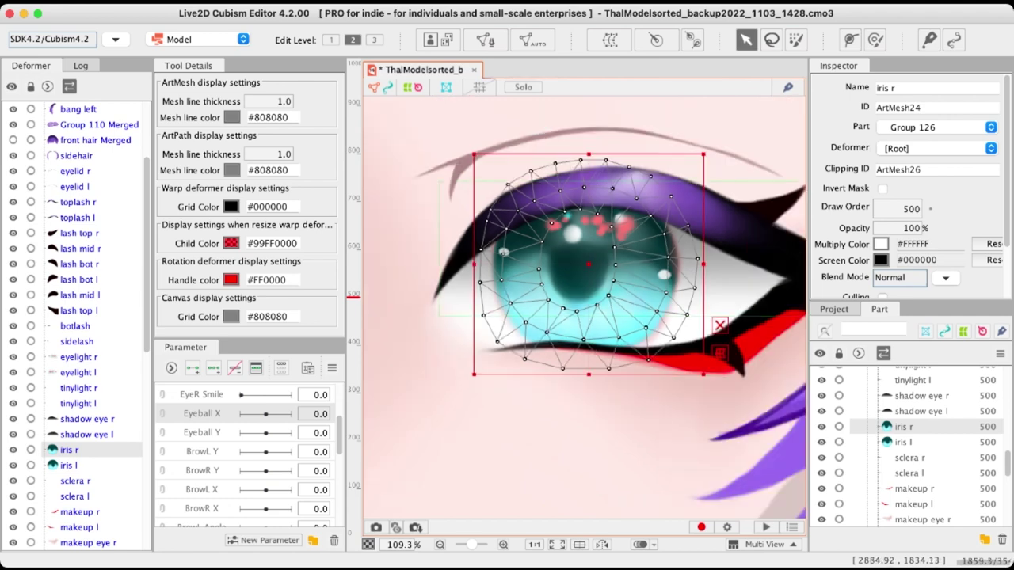
pyautogui.moveTo(571, 275); pyautogui.dragTo(690, 290)
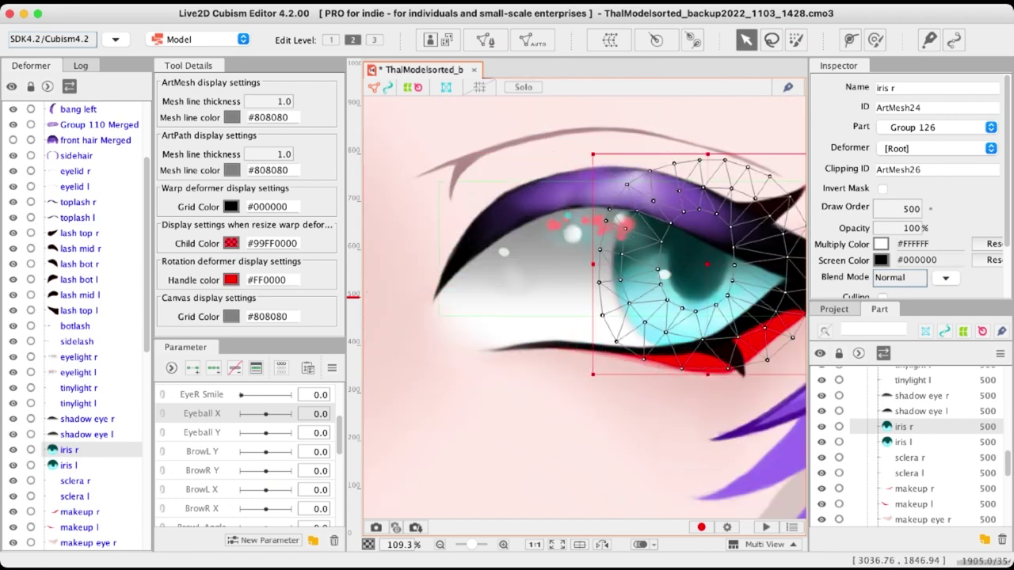
pyautogui.press('super+z')
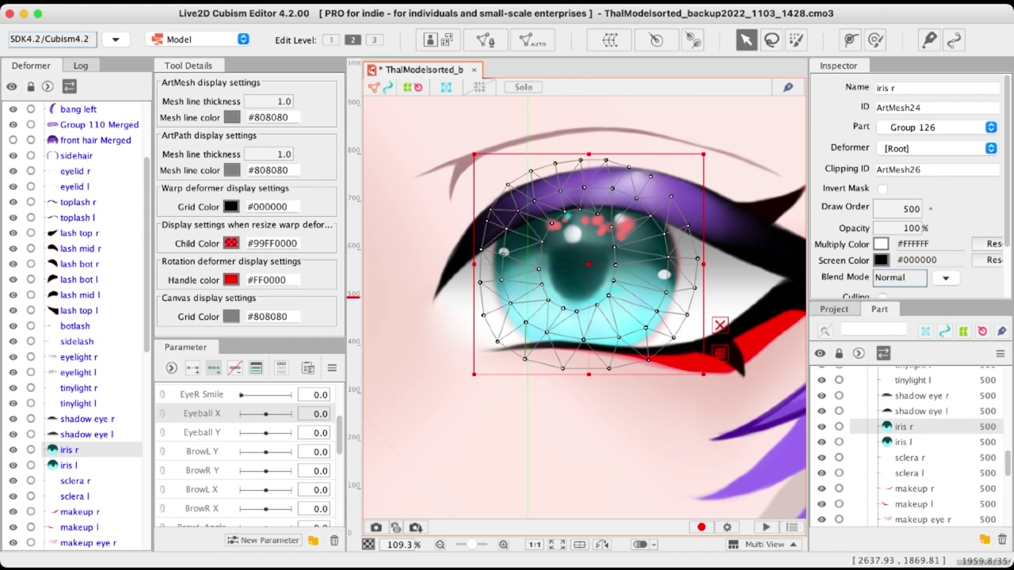
# Add three keyforms to iris r on Eyeball X and check each key, ending at -1.0
pyautogui.click(213, 367)
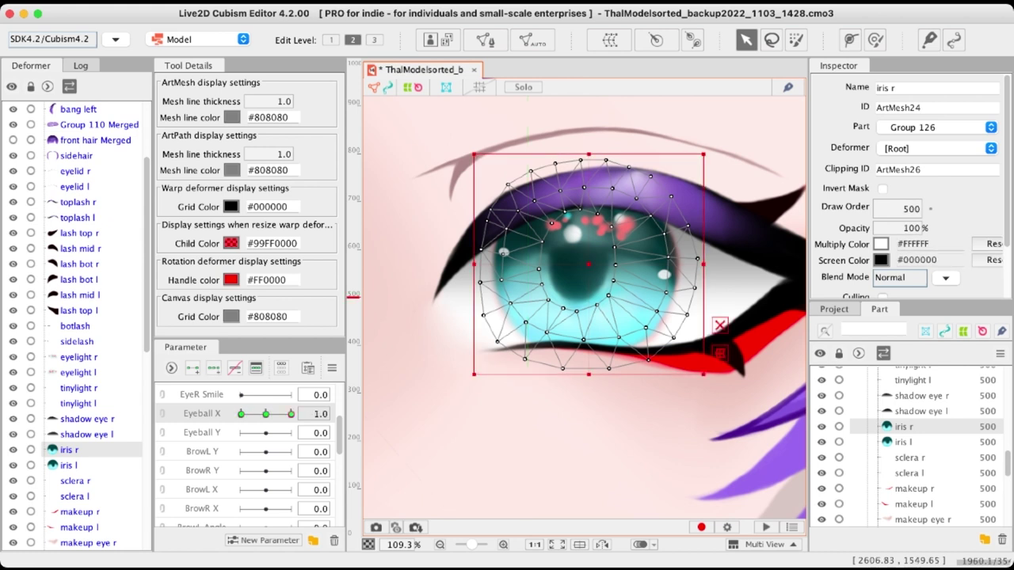
pyautogui.click(266, 414)
pyautogui.click(241, 415)
pyautogui.click(291, 414)
pyautogui.click(240, 414)
# Try shifting iris r toward the inner eye corner at Eyeball X -1.0, undo the shift and deselect the mesh
pyautogui.moveTo(547, 269); pyautogui.dragTo(488, 270)
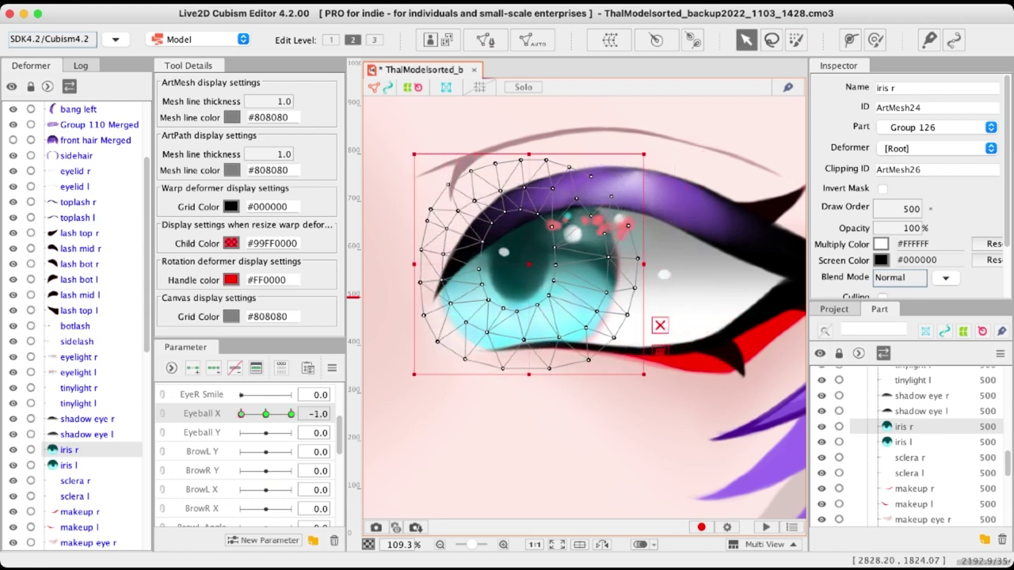
pyautogui.press('Left')
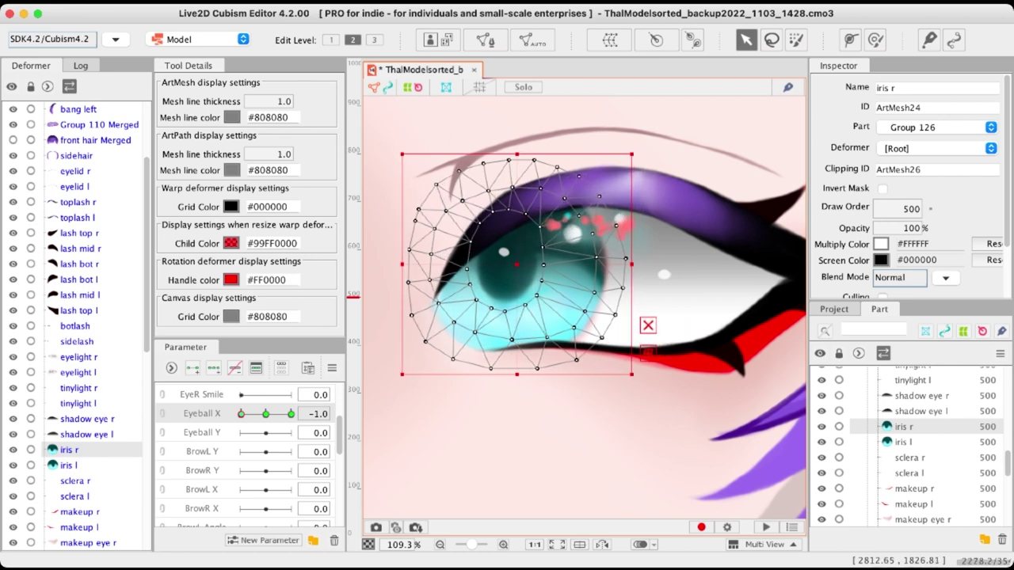
pyautogui.scroll(-3, 520, 276)
pyautogui.press('super+z')
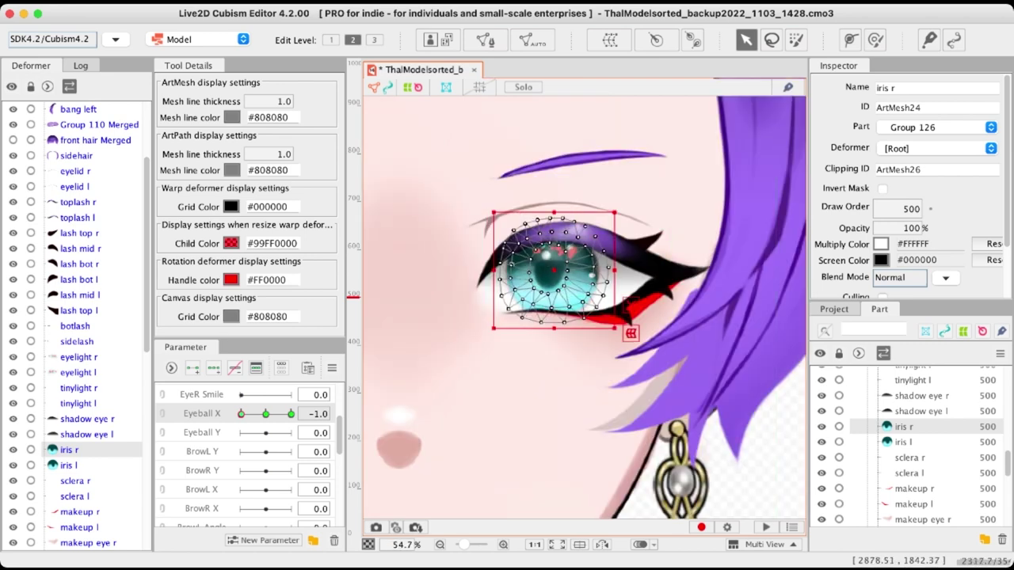
pyautogui.scroll(2, 550, 279)
pyautogui.scroll(-2, 570, 281)
pyautogui.click(765, 464)
# Create a warp deformer named Eyeball XY R around tinylight r, eyelight r and iris r, with 5 x 5 conversion and 2 x 2 Bezier divisions
pyautogui.scroll(1, 560, 214)
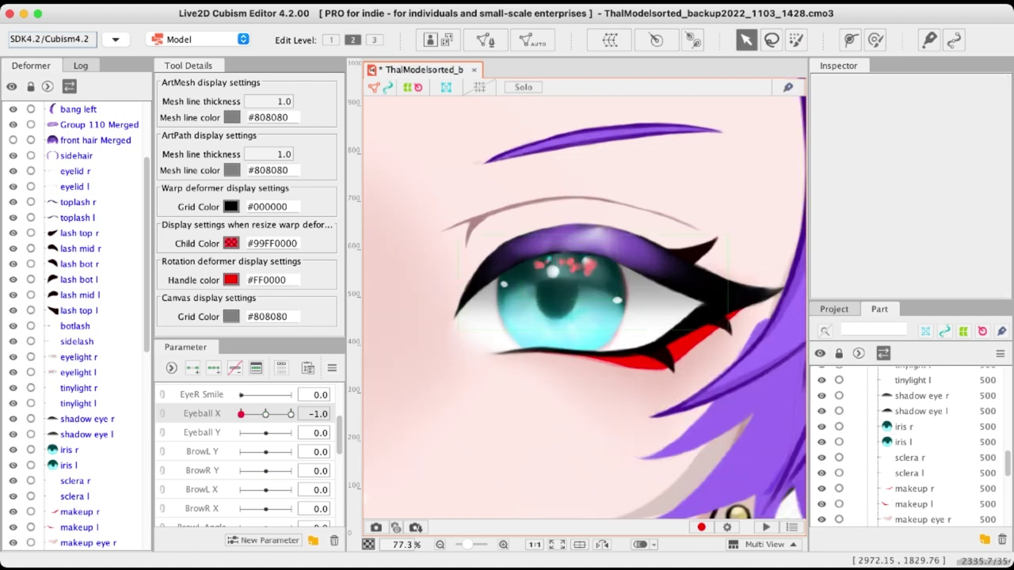
pyautogui.click(617, 301)
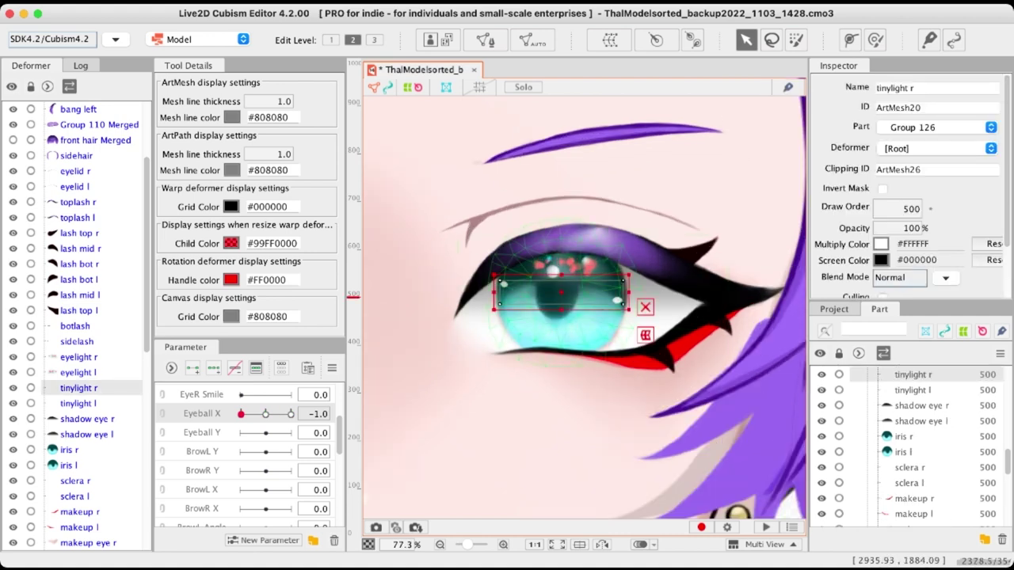
pyautogui.keyDown('shift'); pyautogui.click(615, 290); pyautogui.keyUp('shift')
pyautogui.keyDown('shift'); pyautogui.click(555, 268); pyautogui.keyUp('shift')
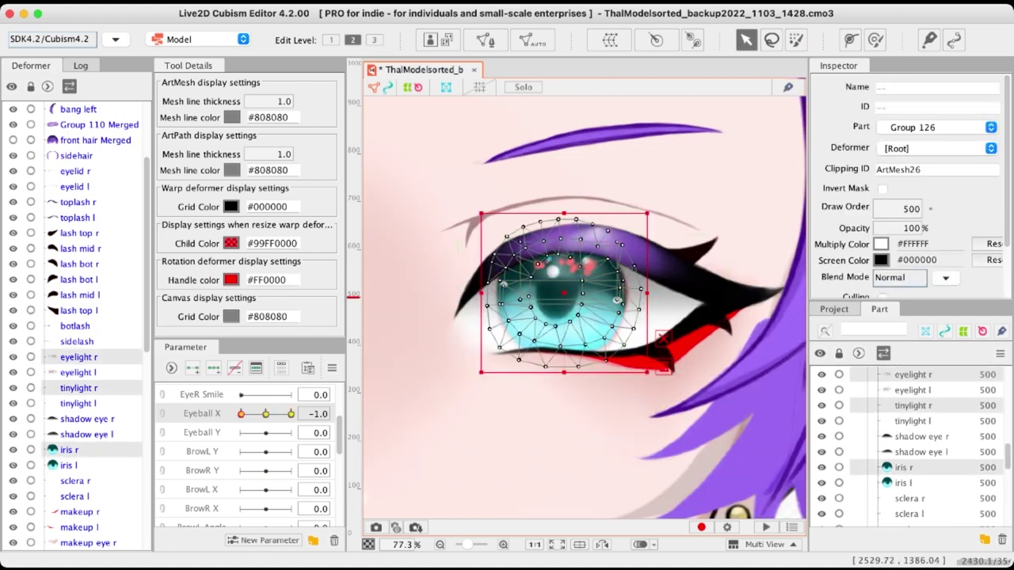
pyautogui.scroll(1, 556, 264)
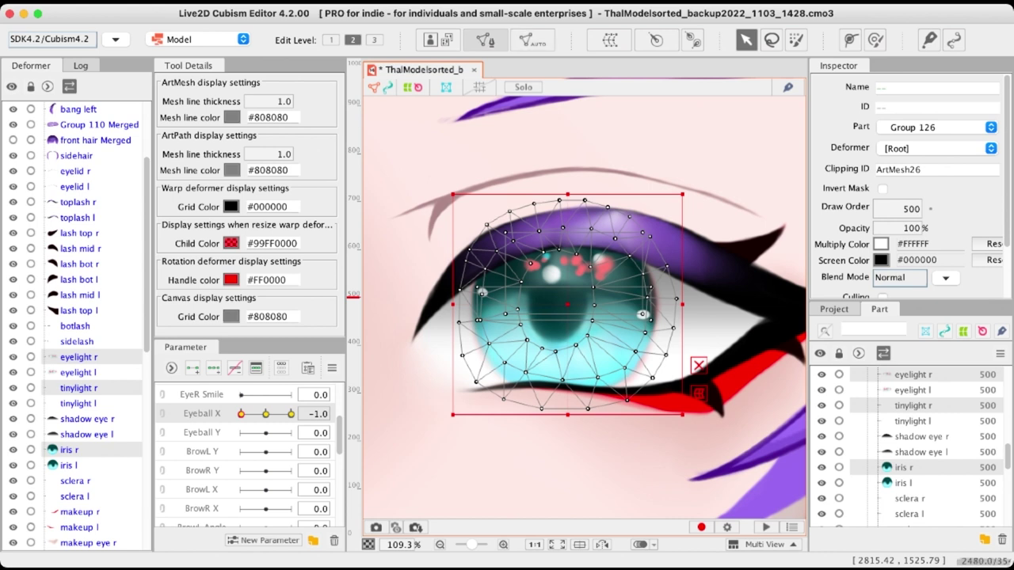
pyautogui.click(610, 40)
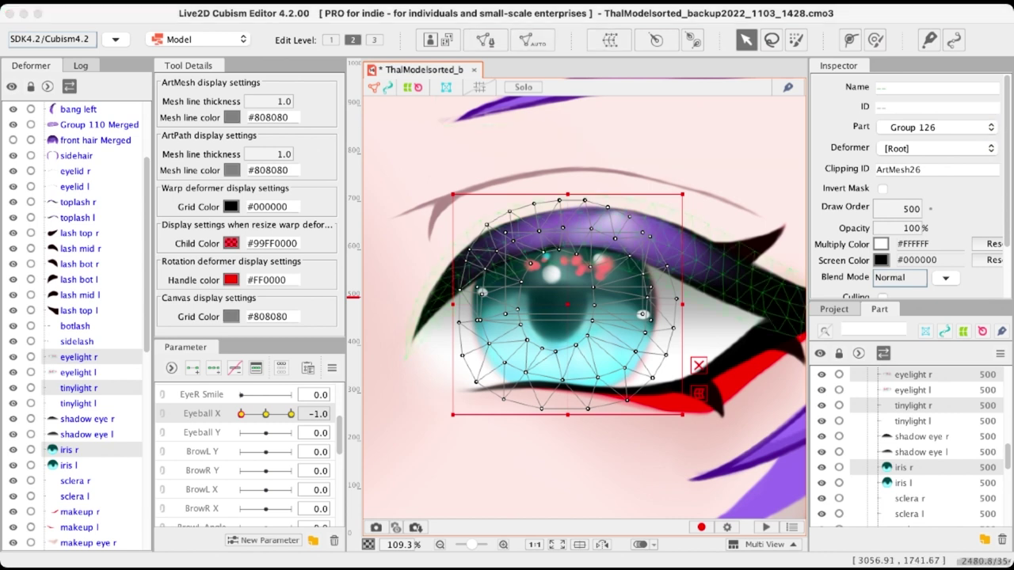
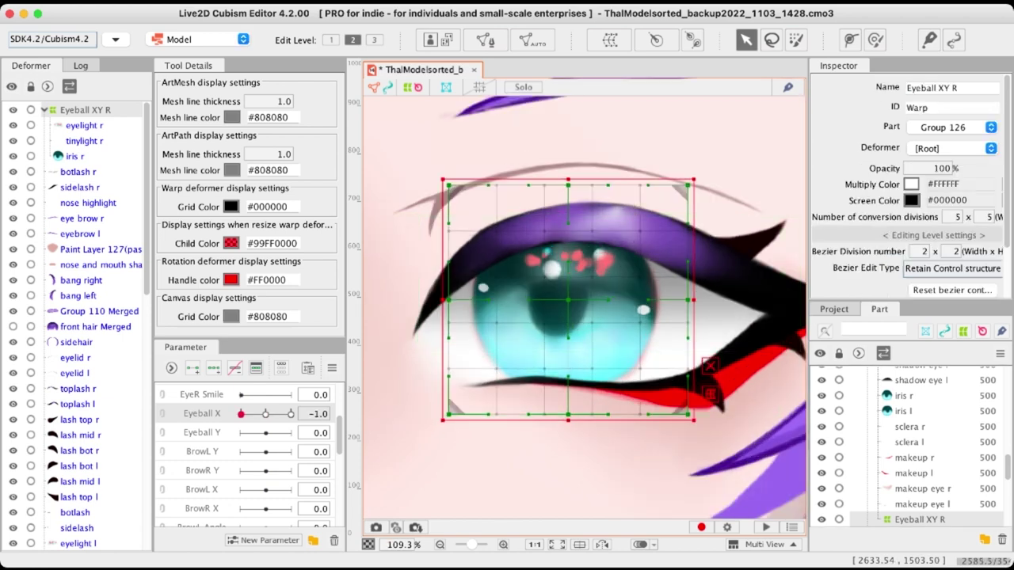
# Return Eyeball X to 0.0 and delete its keyforms from the iris r mesh
pyautogui.click(76, 157)
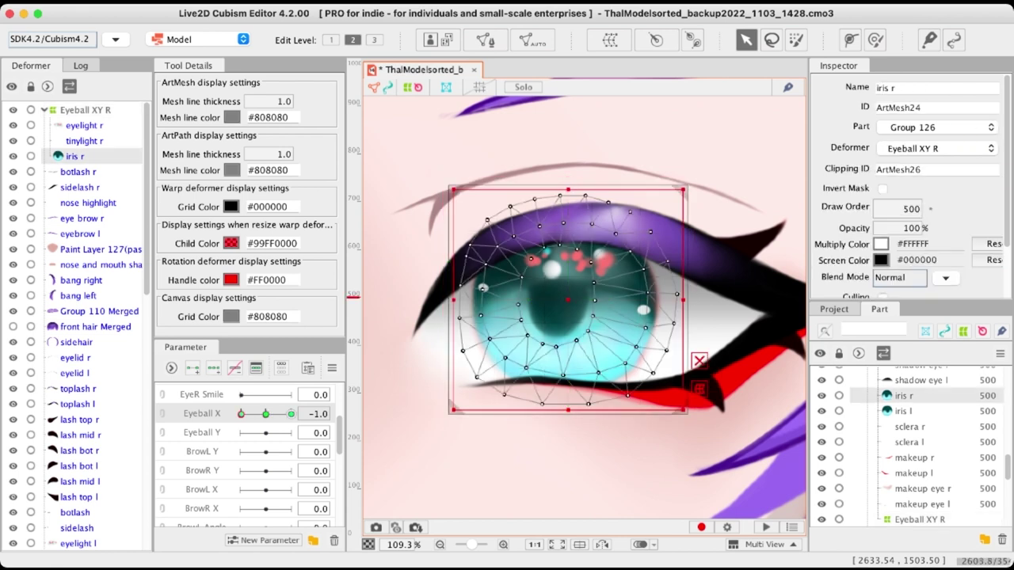
pyautogui.moveTo(241, 414); pyautogui.dragTo(265, 415)
pyautogui.click(234, 368)
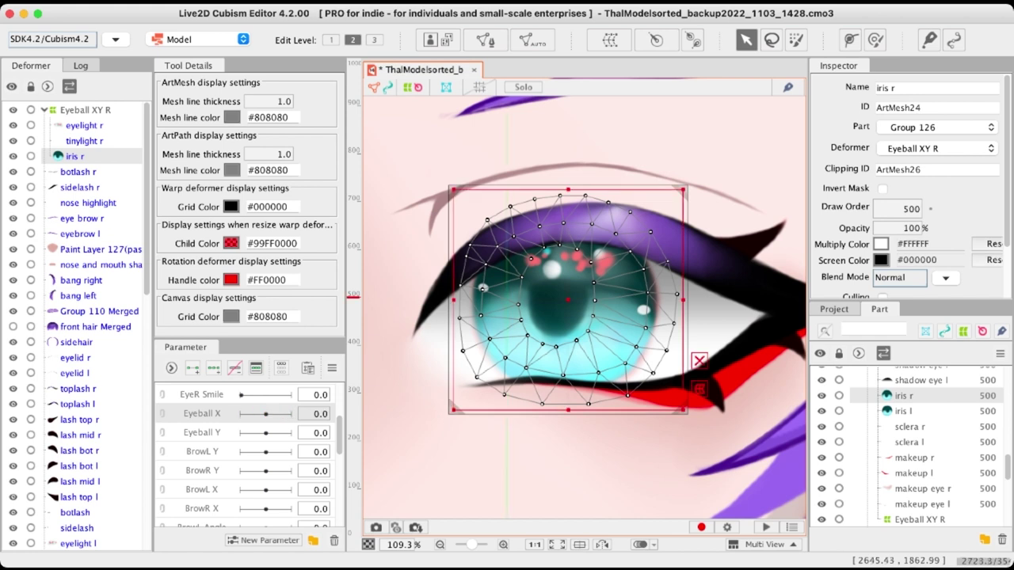
# Add three keyforms on Eyeball X to the Eyeball XY R warp deformer
pyautogui.click(86, 110)
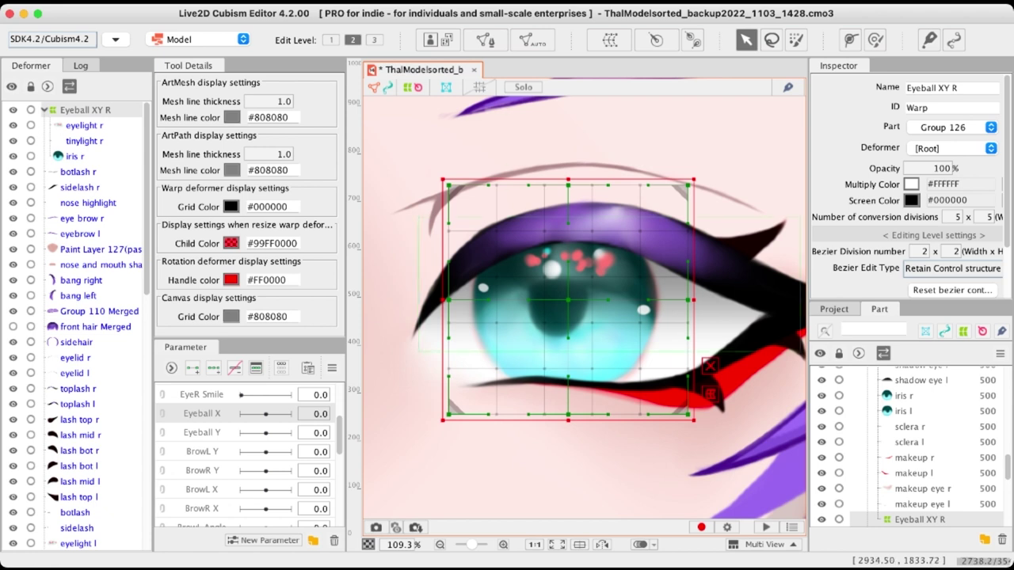
pyautogui.scroll(4, 592, 314)
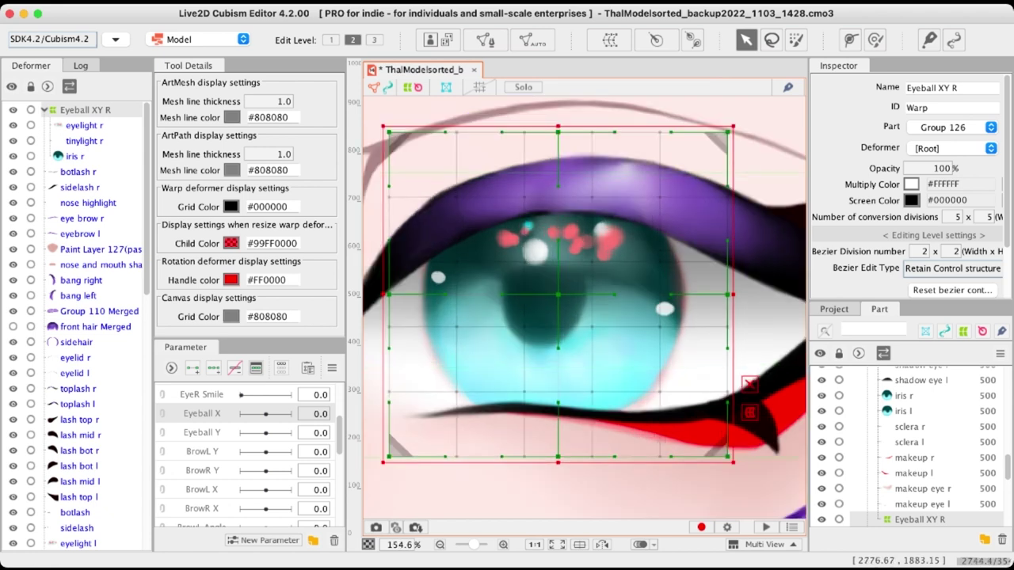
pyautogui.click(214, 368)
pyautogui.moveTo(266, 414); pyautogui.dragTo(266, 414)
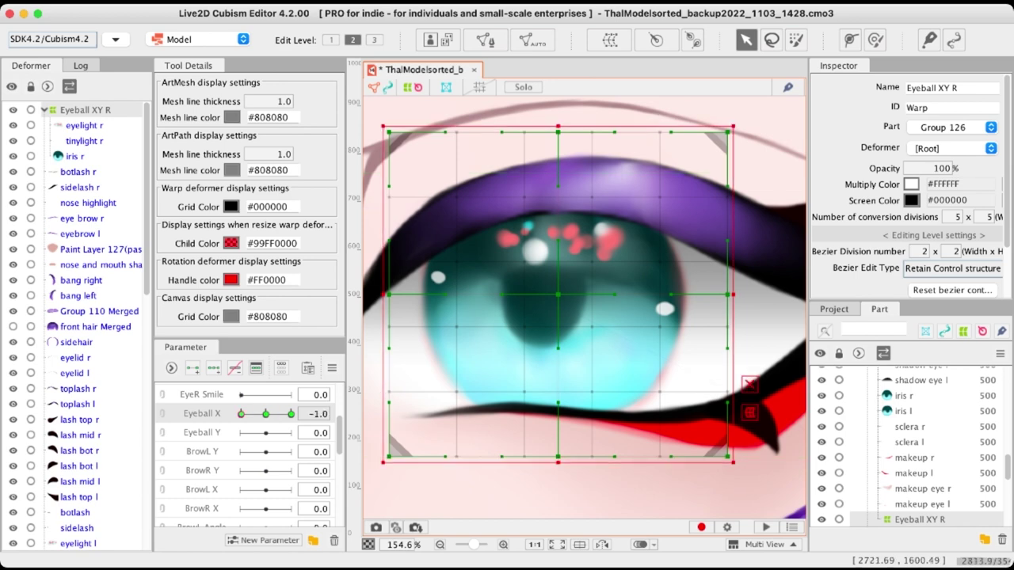
pyautogui.scroll(-4, 495, 328)
pyautogui.press('super+minus')
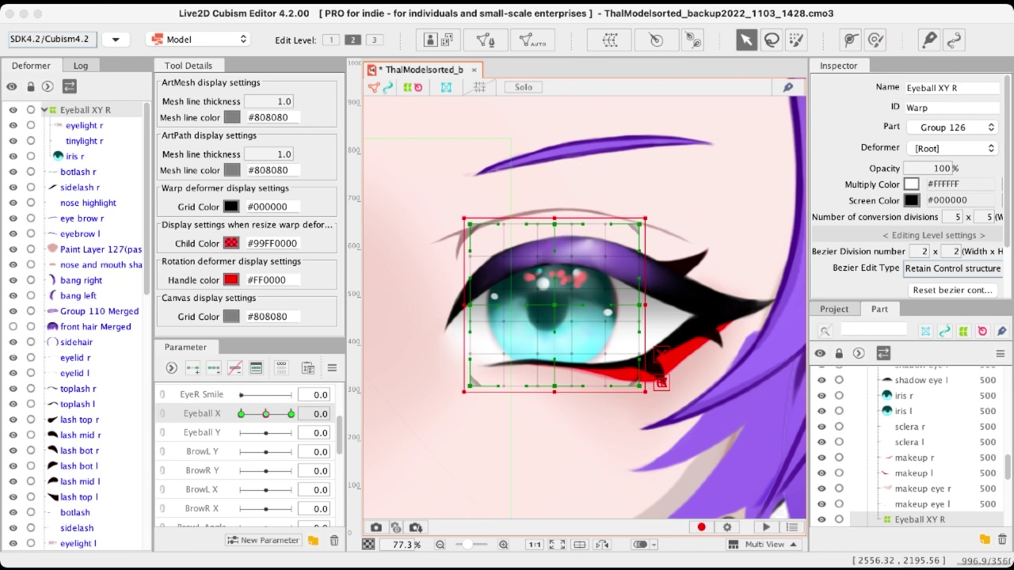
pyautogui.scroll(3, 552, 314)
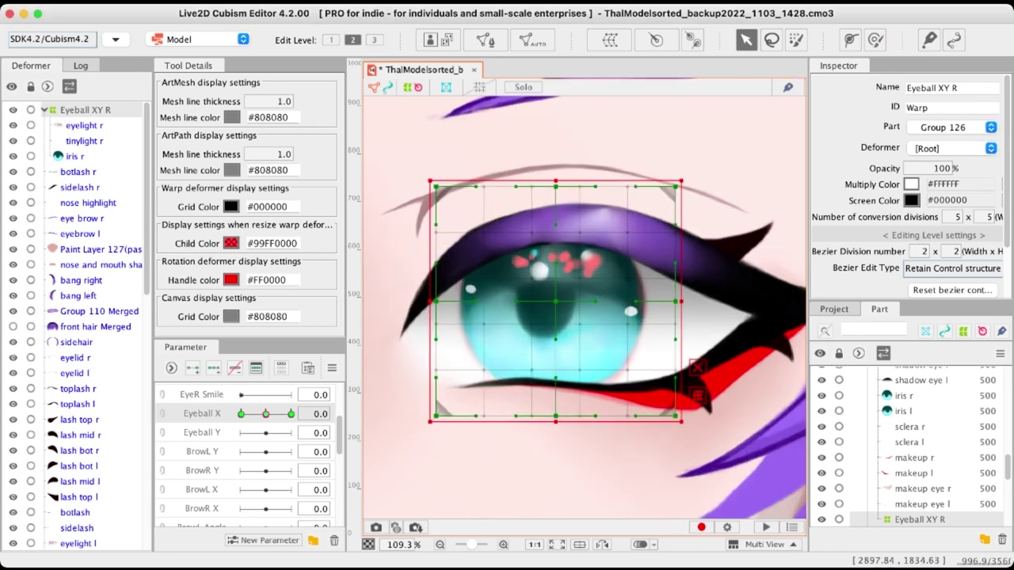
pyautogui.scroll(-3, 564, 260)
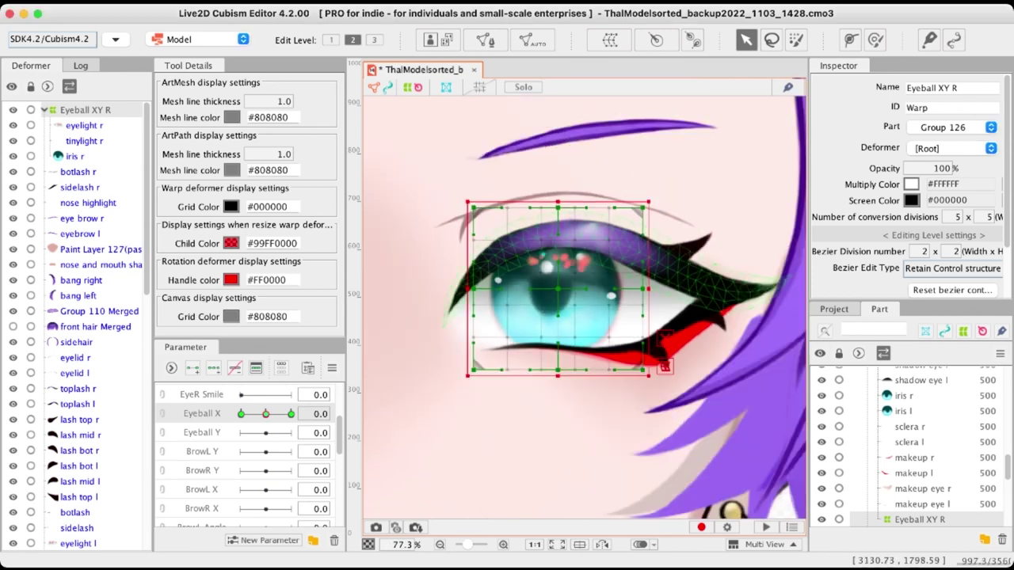
pyautogui.click(622, 255)
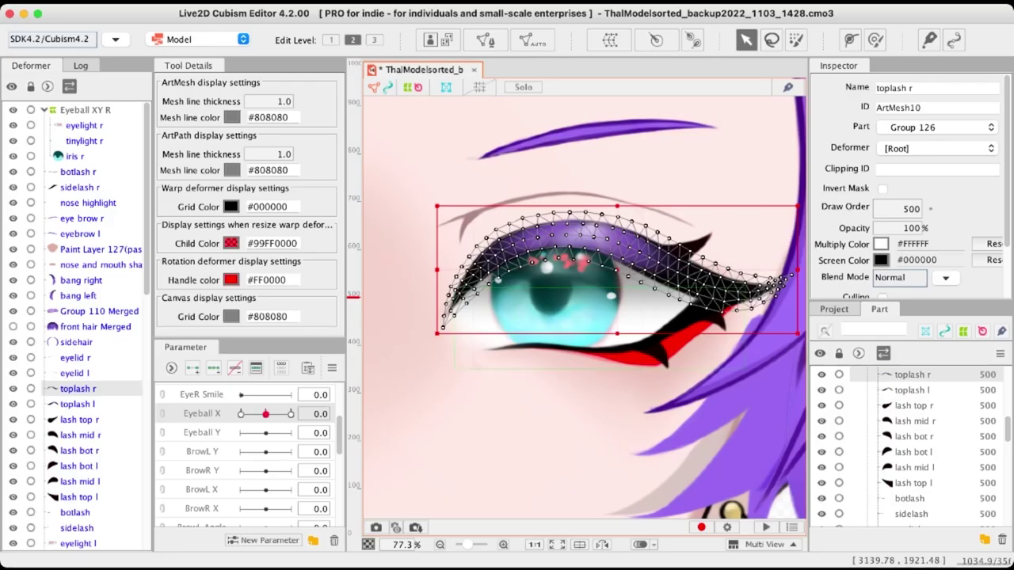
pyautogui.keyDown('shift'); pyautogui.click(657, 350); pyautogui.keyUp('shift')
pyautogui.keyDown('shift'); pyautogui.click(628, 345); pyautogui.keyUp('shift')
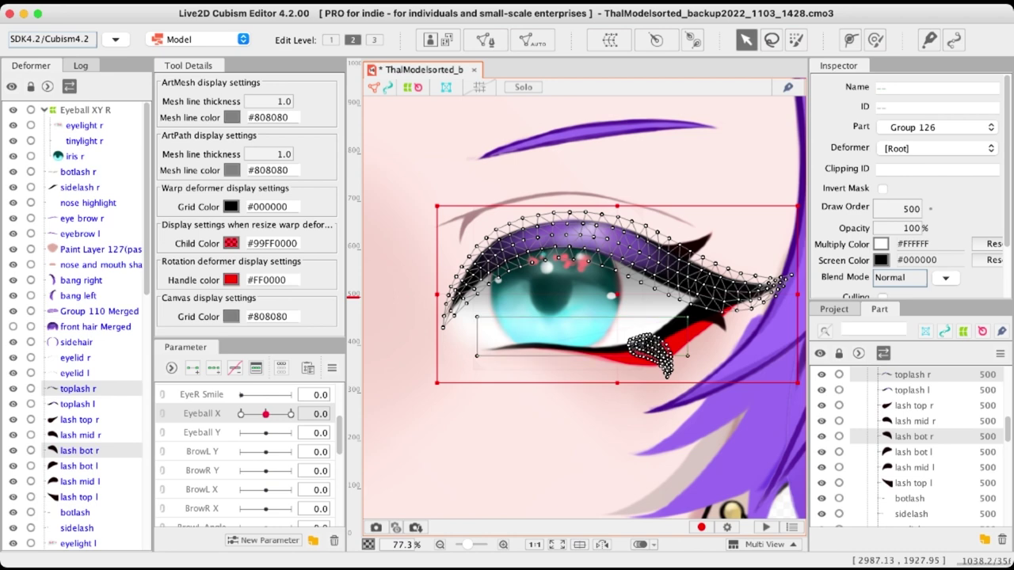
pyautogui.keyDown('shift'); pyautogui.click(585, 262); pyautogui.keyUp('shift')
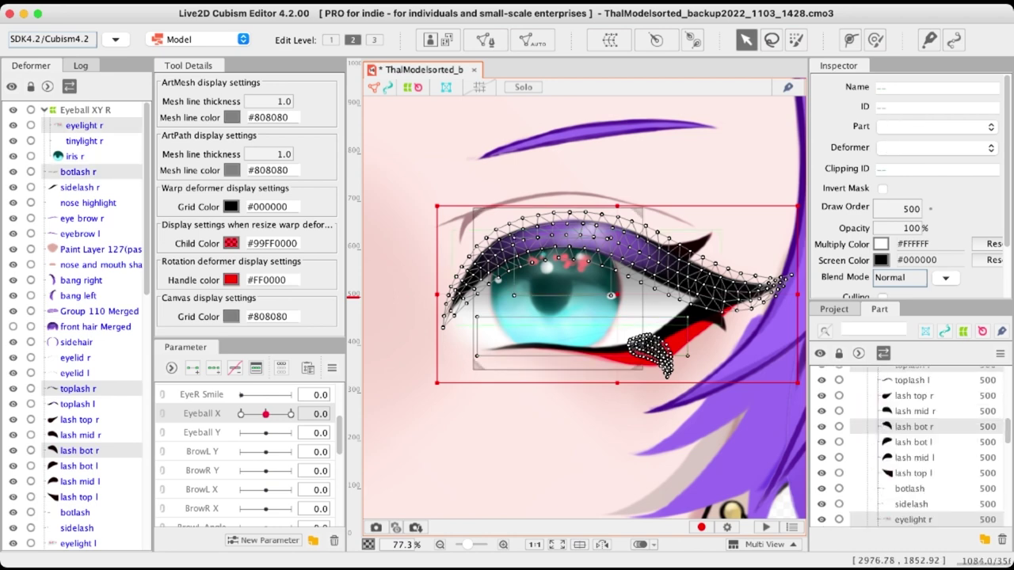
pyautogui.keyDown('shift'); pyautogui.click(622, 279); pyautogui.keyUp('shift')
pyautogui.keyDown('shift'); pyautogui.click(483, 308); pyautogui.keyUp('shift')
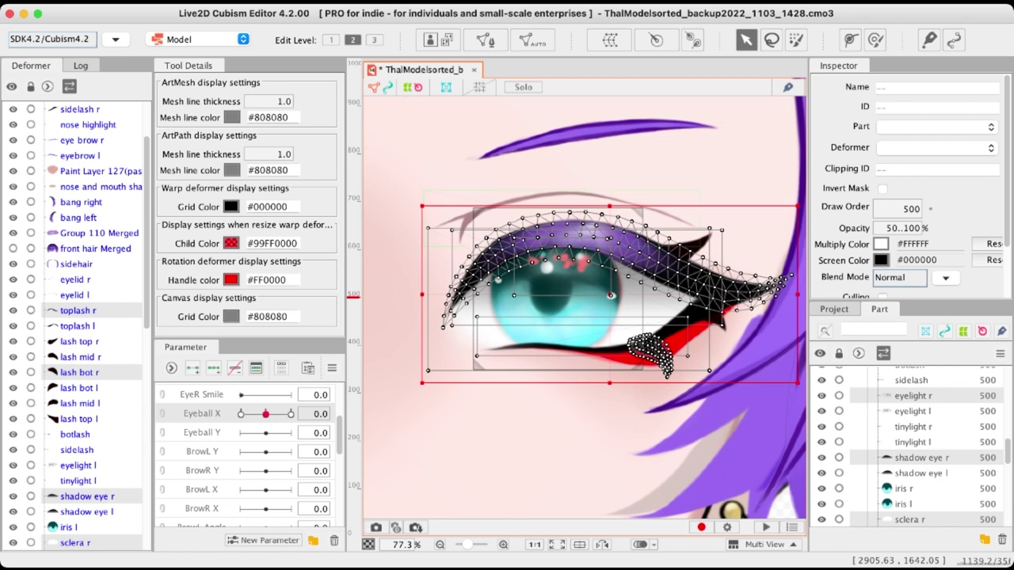
pyautogui.keyDown('shift'); pyautogui.click(557, 196); pyautogui.keyUp('shift')
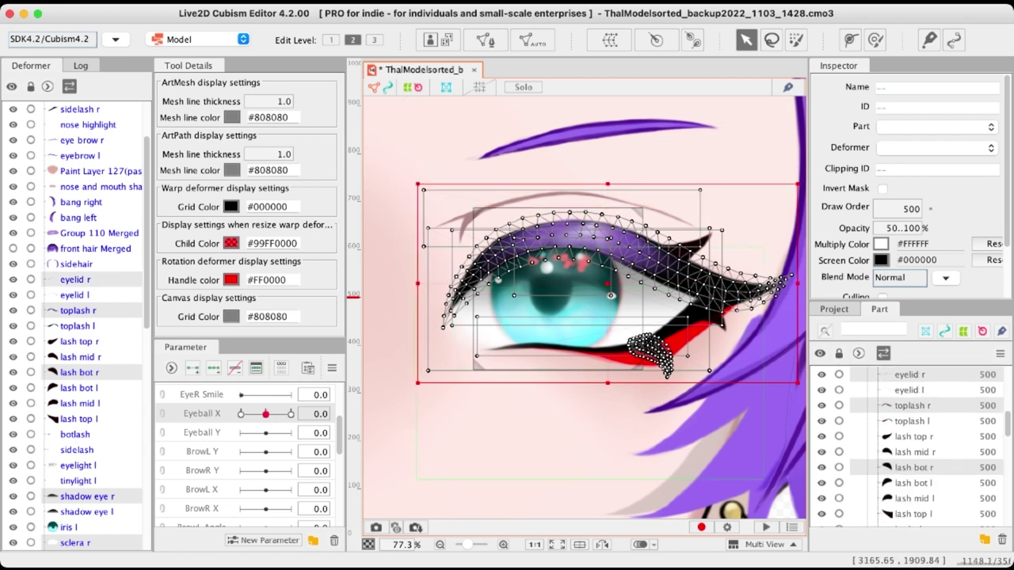
pyautogui.keyDown('shift'); pyautogui.click(691, 379); pyautogui.keyUp('shift')
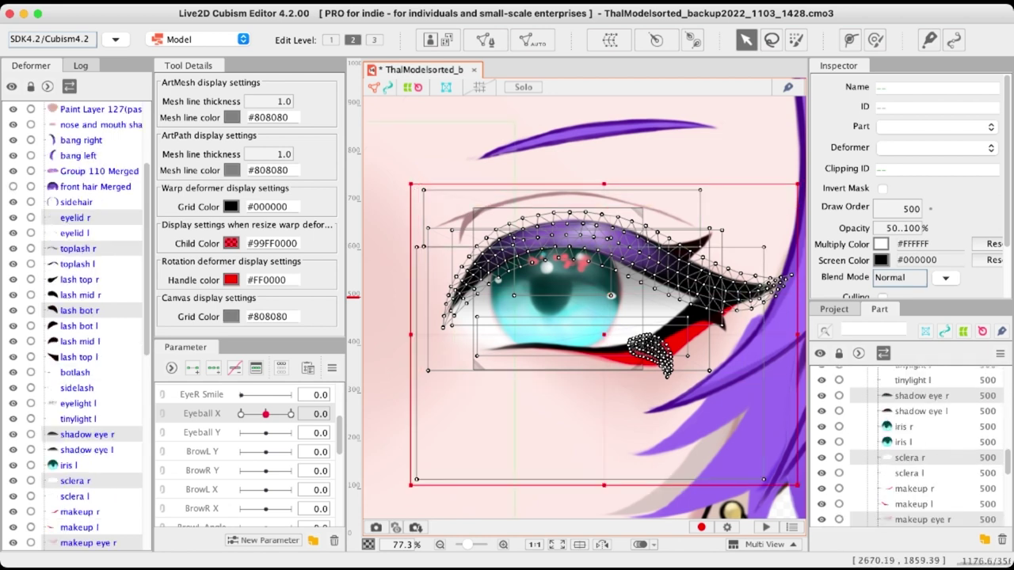
pyautogui.scroll(-3, 75, 327)
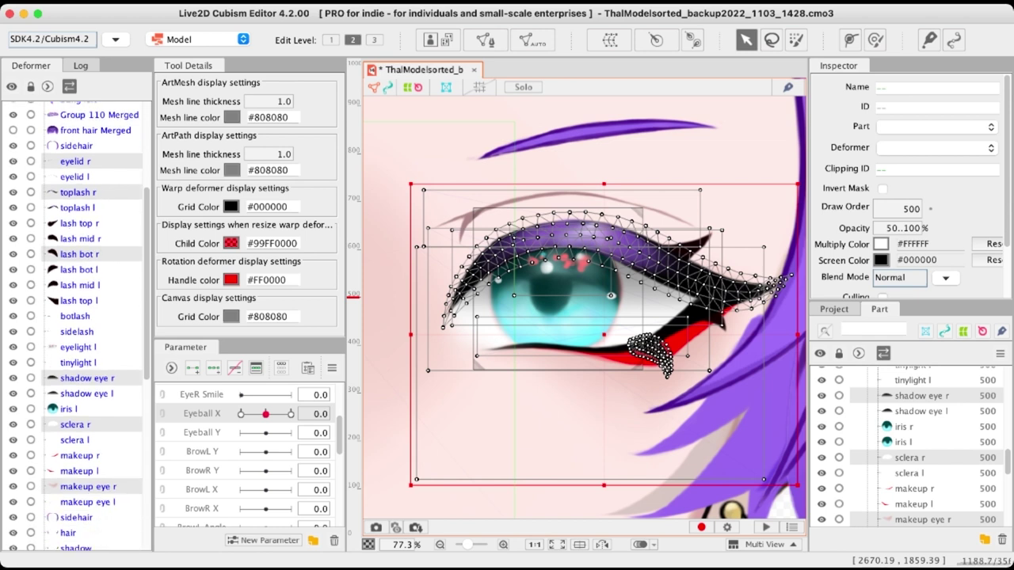
pyautogui.scroll(-3, 79, 325)
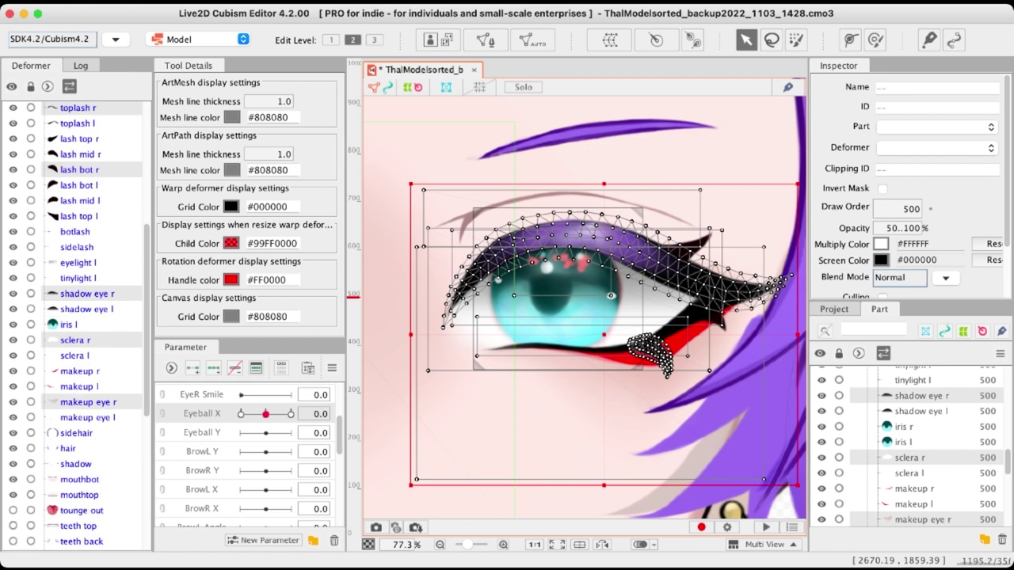
pyautogui.keyDown('shift'); pyautogui.click(80, 371); pyautogui.keyUp('shift')
pyautogui.click(88, 403)
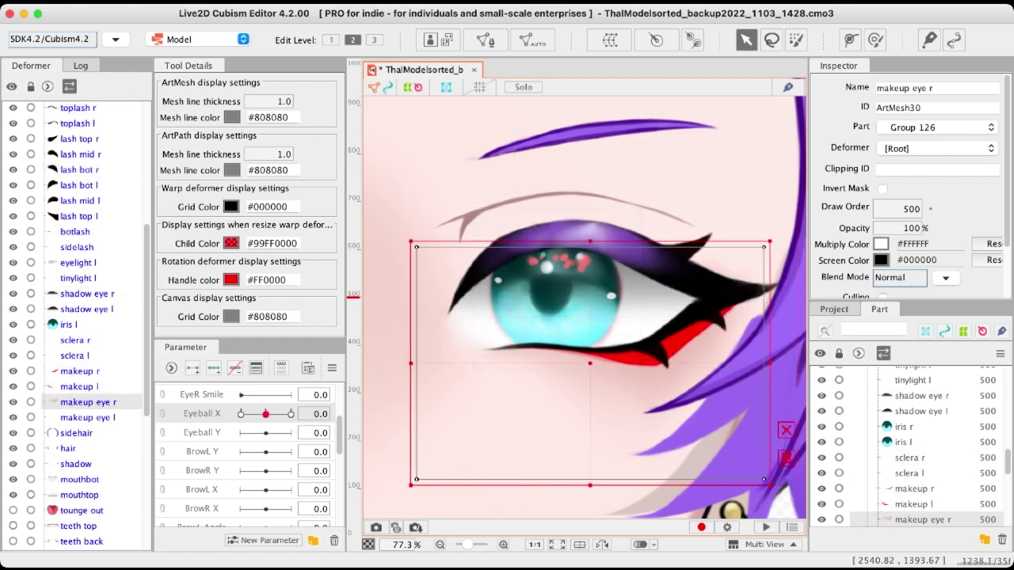
pyautogui.click(79, 387)
pyautogui.click(80, 371)
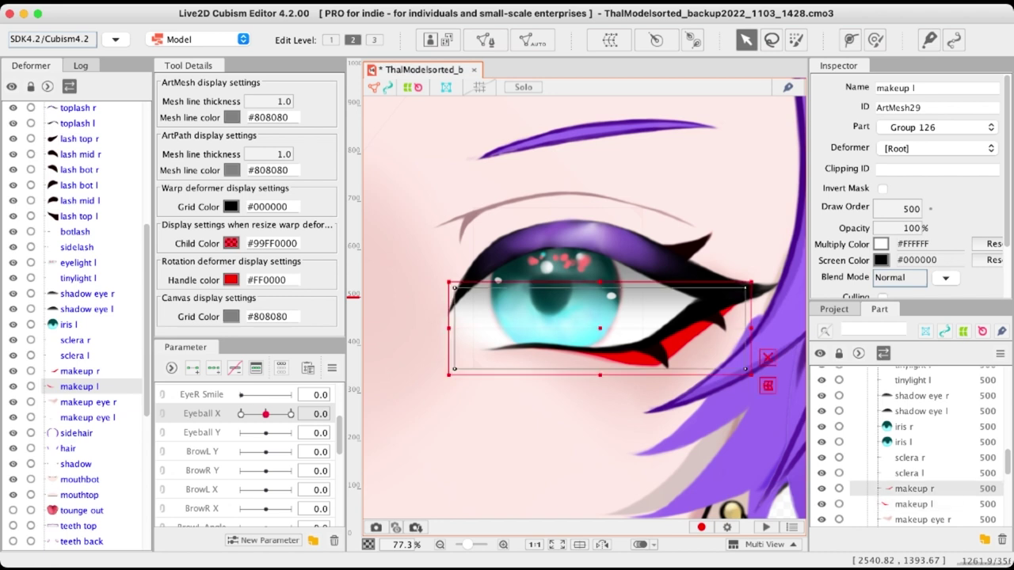
# Select the makeup eye r, makeup r and shadow eye r meshes together
pyautogui.click(88, 402)
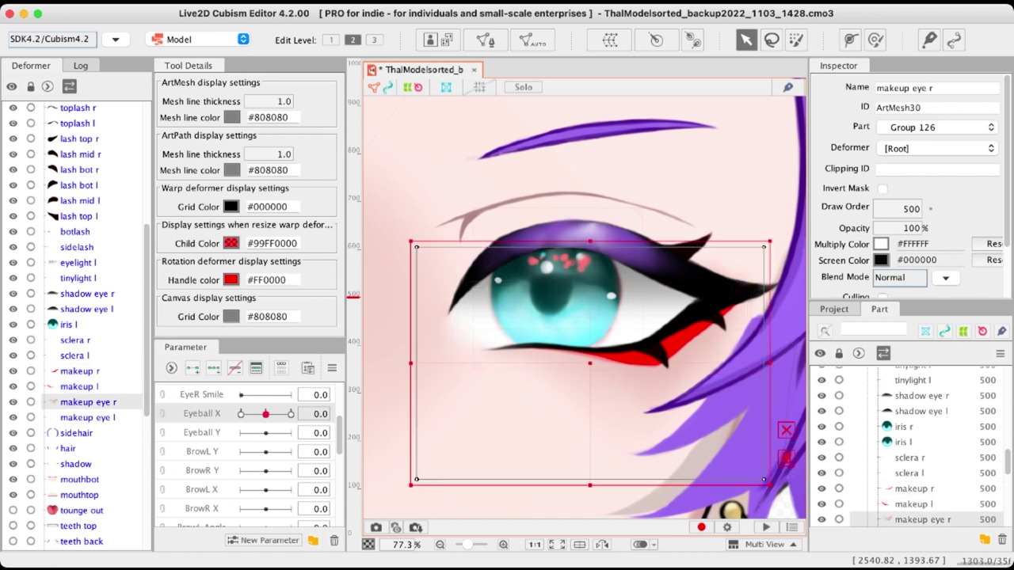
pyautogui.keyDown('super'); pyautogui.click(80, 371); pyautogui.keyUp('super')
pyautogui.scroll(3, 80, 372)
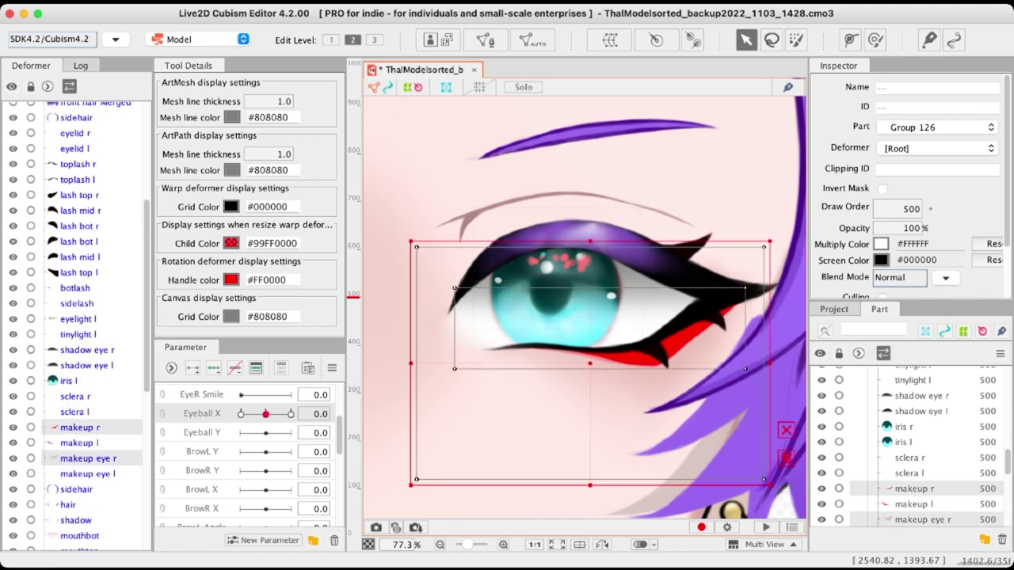
pyautogui.scroll(-2, 76, 317)
pyautogui.scroll(-2, 77, 317)
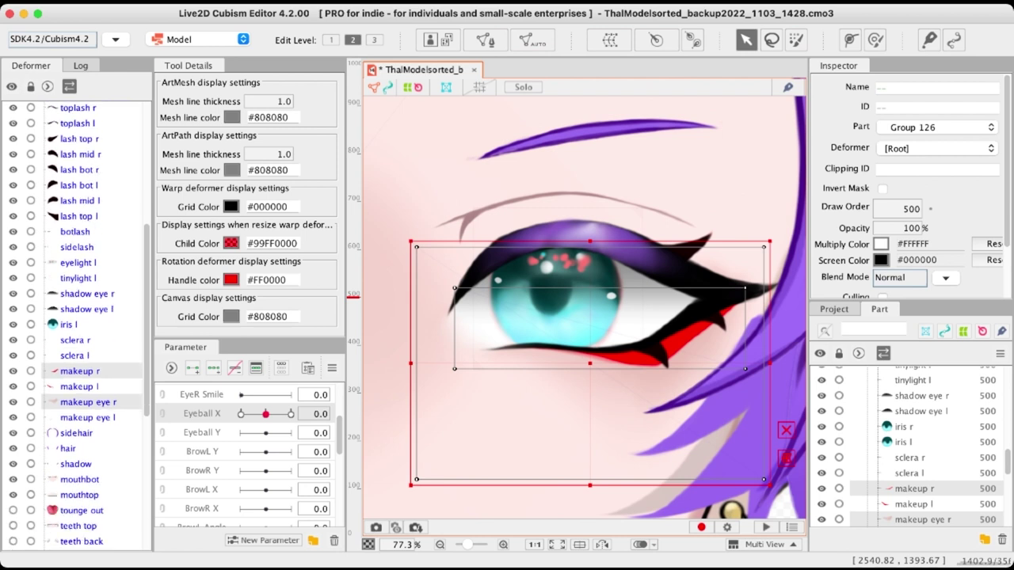
pyautogui.scroll(4, 79, 317)
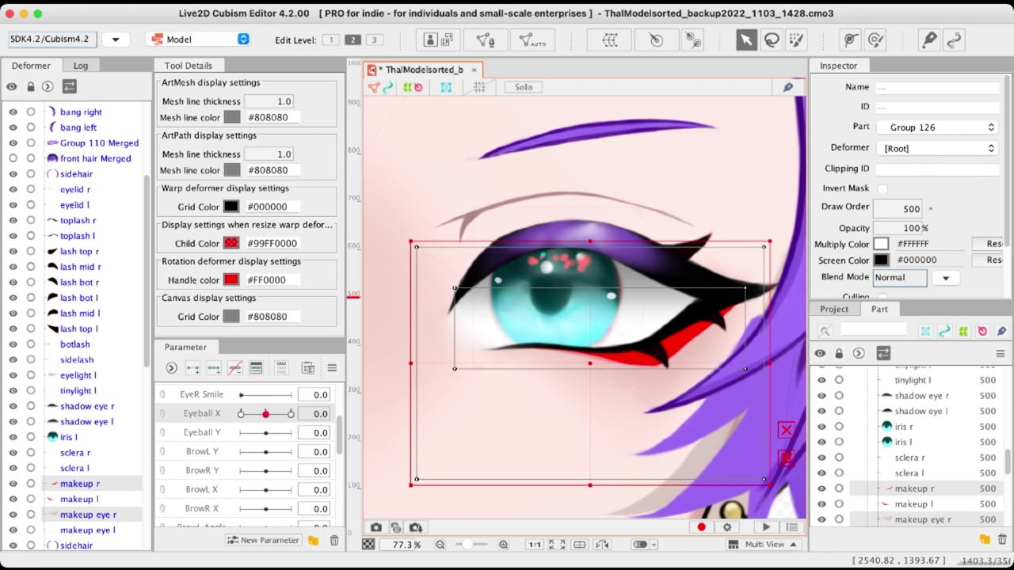
pyautogui.keyDown('super'); pyautogui.click(87, 407); pyautogui.keyUp('super')
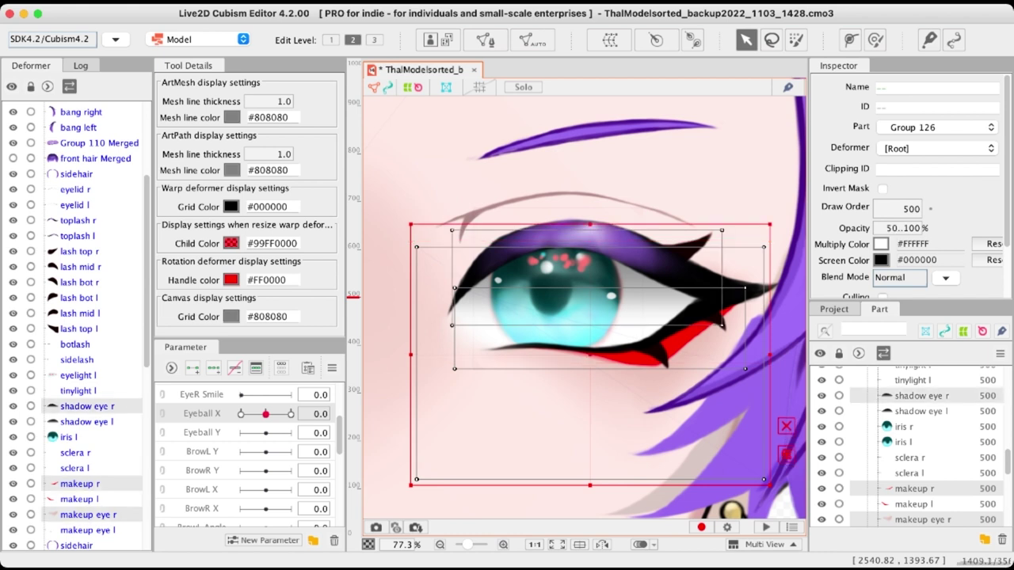
pyautogui.scroll(2, 87, 406)
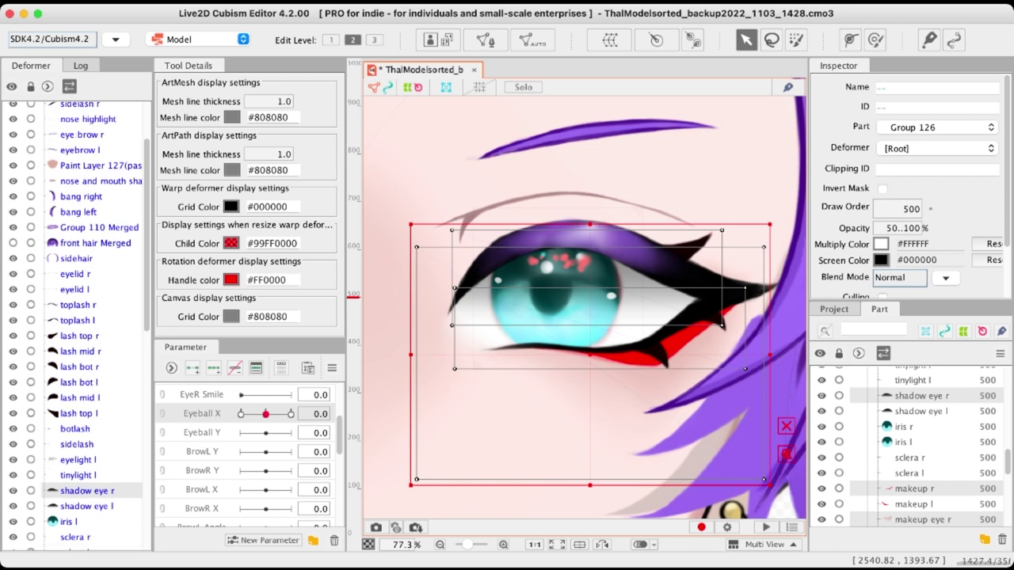
# Add lash bot r, lash mid r, lash top r, toplash r and eyelid r to the current mesh selection
pyautogui.keyDown('super'); pyautogui.click(79, 367); pyautogui.keyUp('super')
pyautogui.keyDown('super'); pyautogui.click(80, 351); pyautogui.keyUp('super')
pyautogui.keyDown('super'); pyautogui.click(80, 336); pyautogui.keyUp('super')
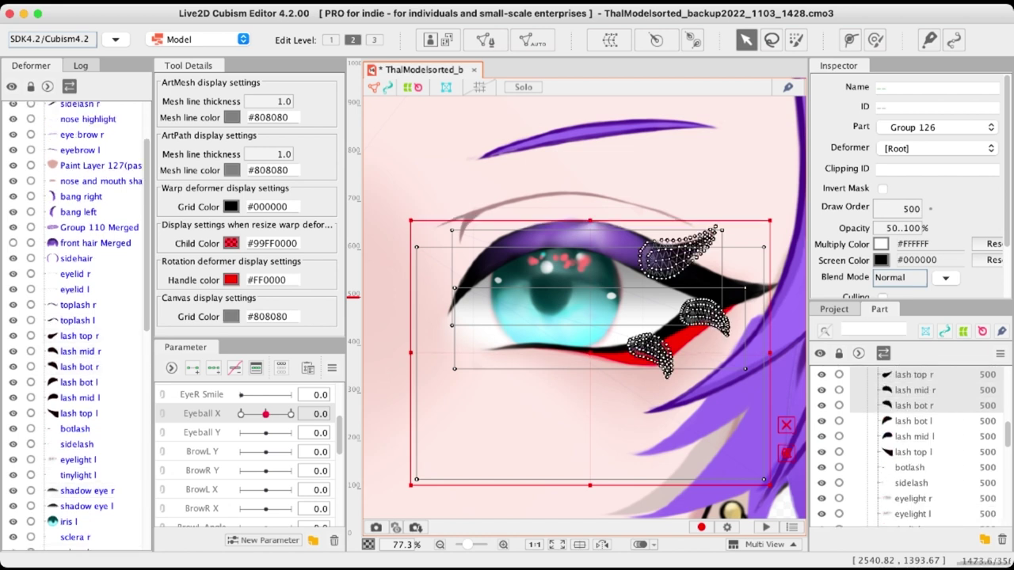
pyautogui.scroll(-2, 79, 336)
pyautogui.keyDown('super'); pyautogui.click(77, 305); pyautogui.keyUp('super')
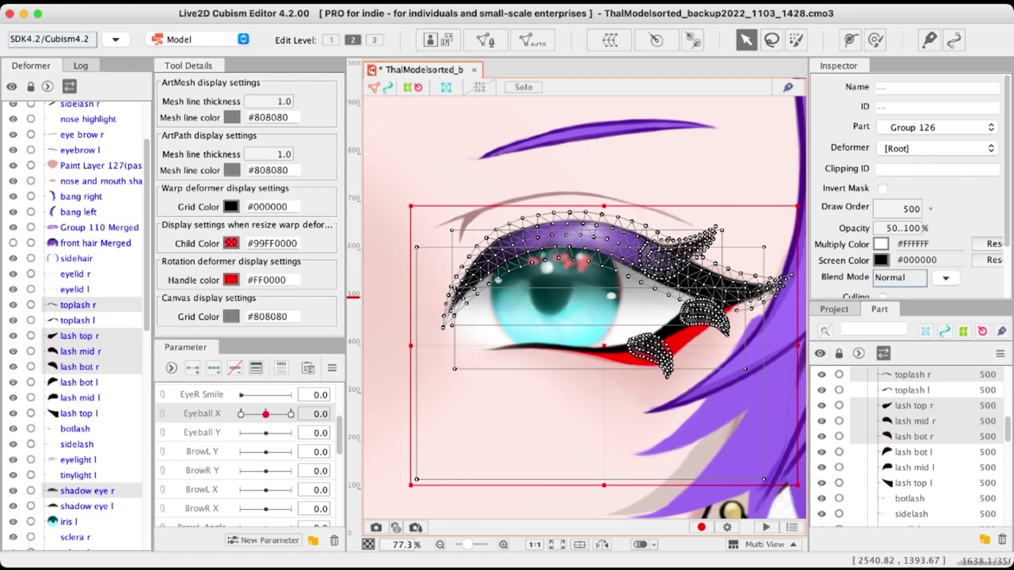
pyautogui.keyDown('super'); pyautogui.click(75, 302); pyautogui.keyUp('super')
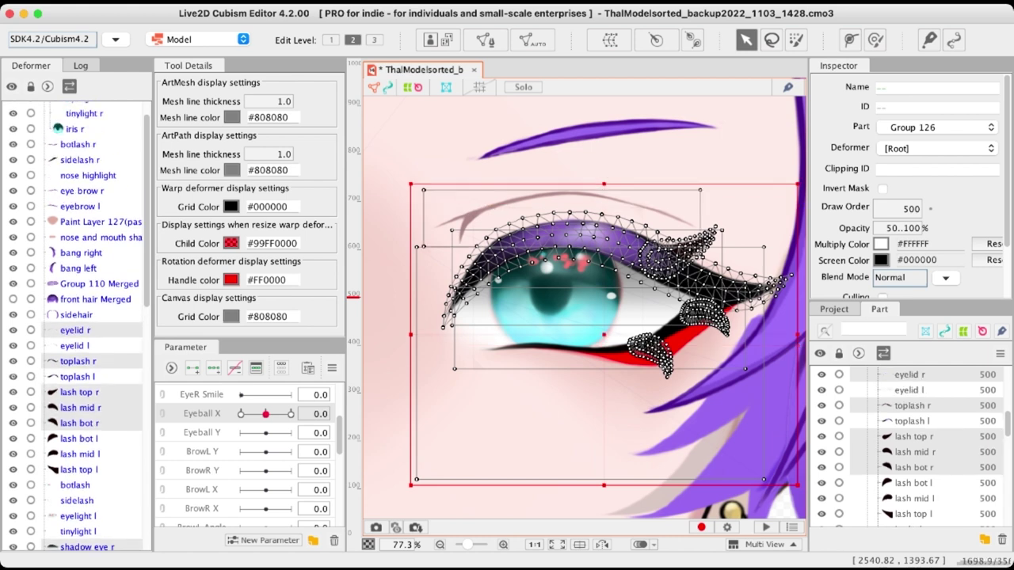
pyautogui.scroll(-1, 586, 357)
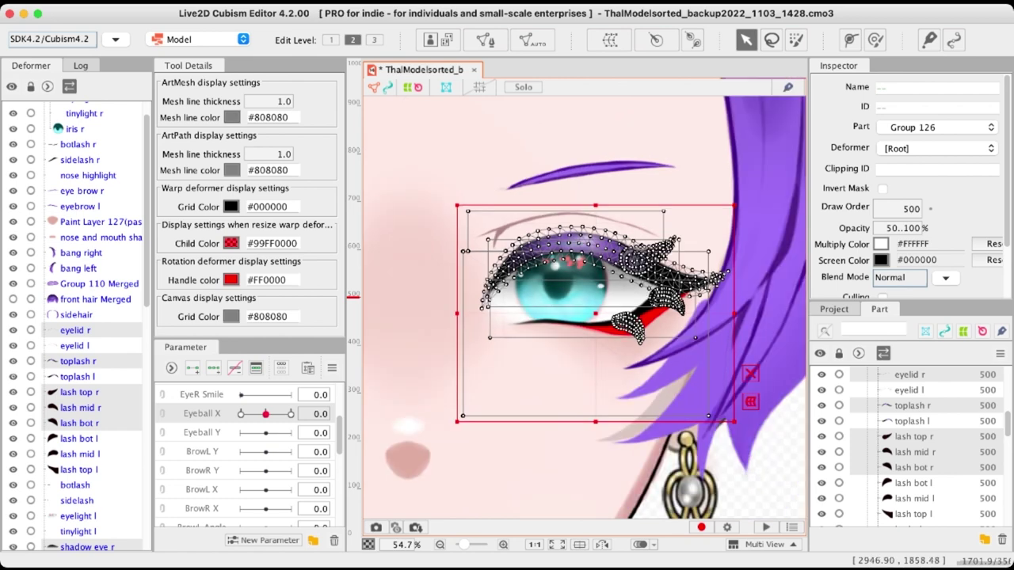
pyautogui.scroll(2, 587, 356)
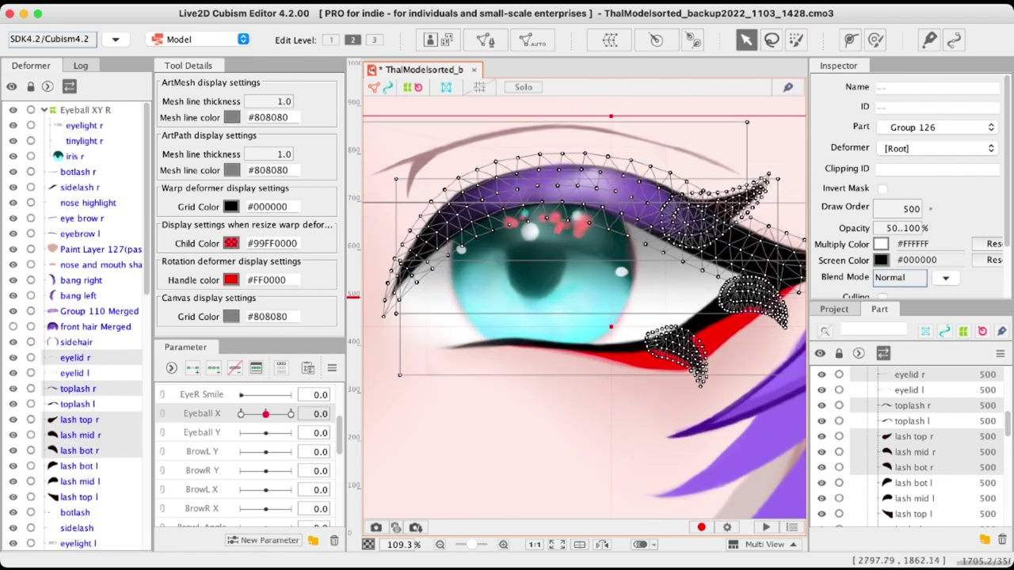
pyautogui.keyDown('super'); pyautogui.click(75, 156); pyautogui.keyUp('super')
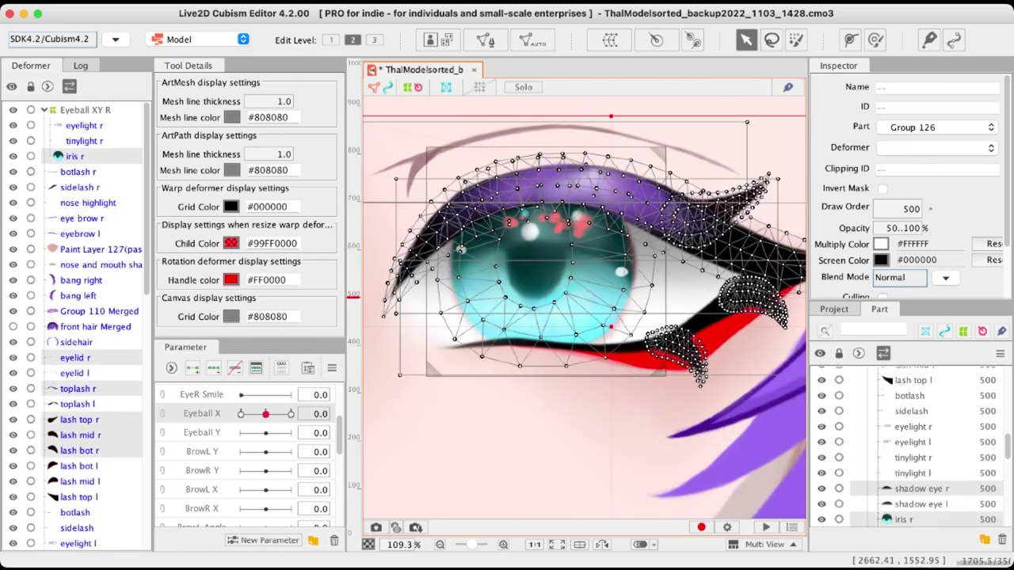
pyautogui.keyDown('super'); pyautogui.click(84, 141); pyautogui.keyUp('super')
pyautogui.keyDown('super'); pyautogui.click(84, 126); pyautogui.keyUp('super')
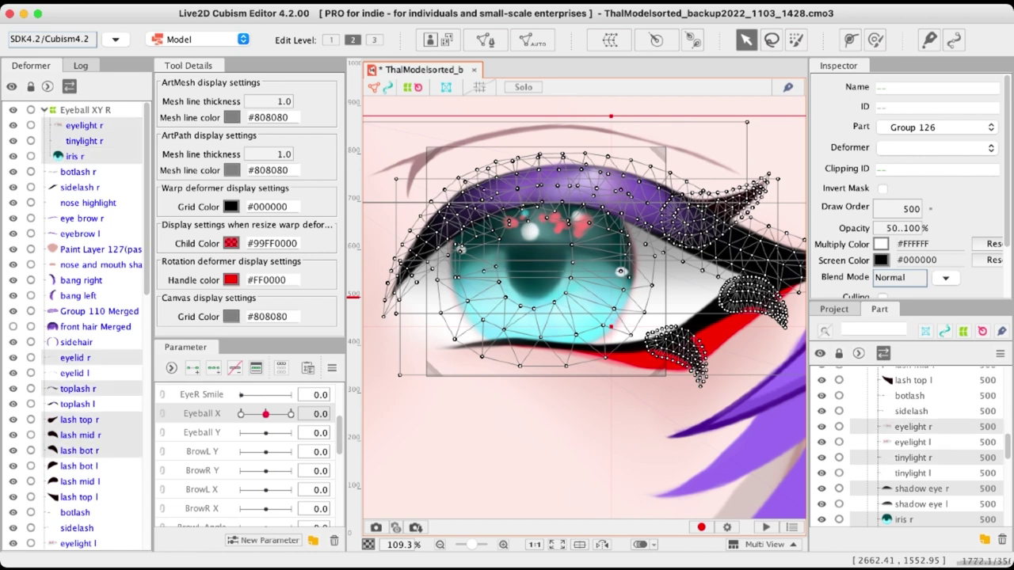
pyautogui.scroll(-9, 79, 317)
pyautogui.scroll(6, 80, 325)
pyautogui.keyDown('super'); pyautogui.click(84, 141); pyautogui.keyUp('super')
pyautogui.click(610, 41)
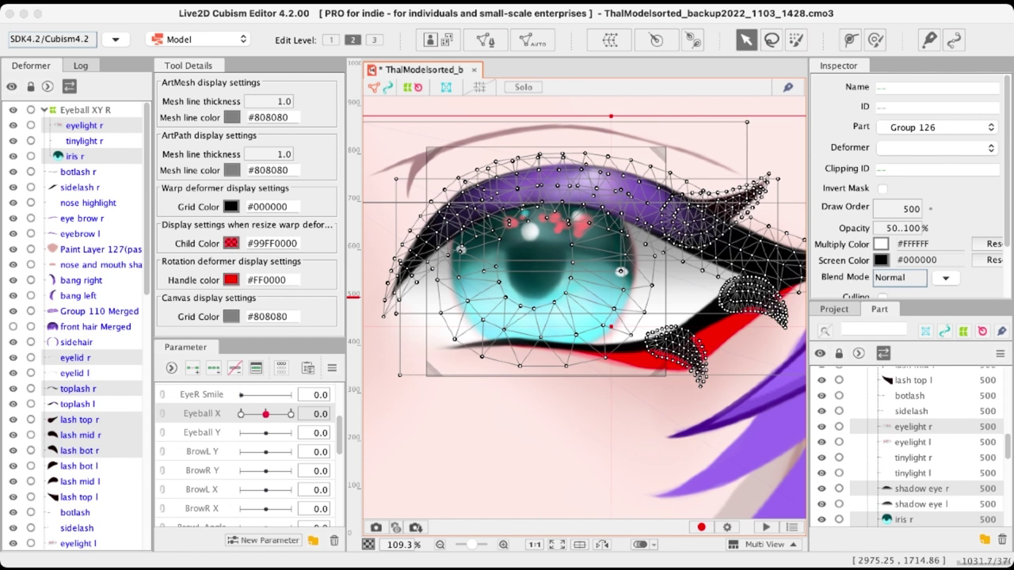
pyautogui.press('super+Tab')
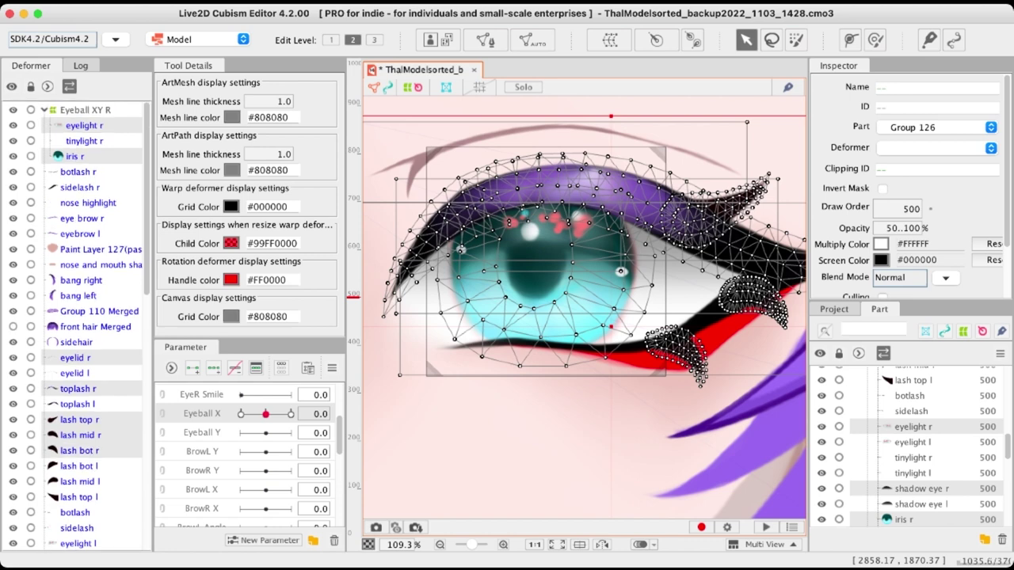
pyautogui.keyDown('shift'); pyautogui.click(596, 341); pyautogui.keyUp('shift')
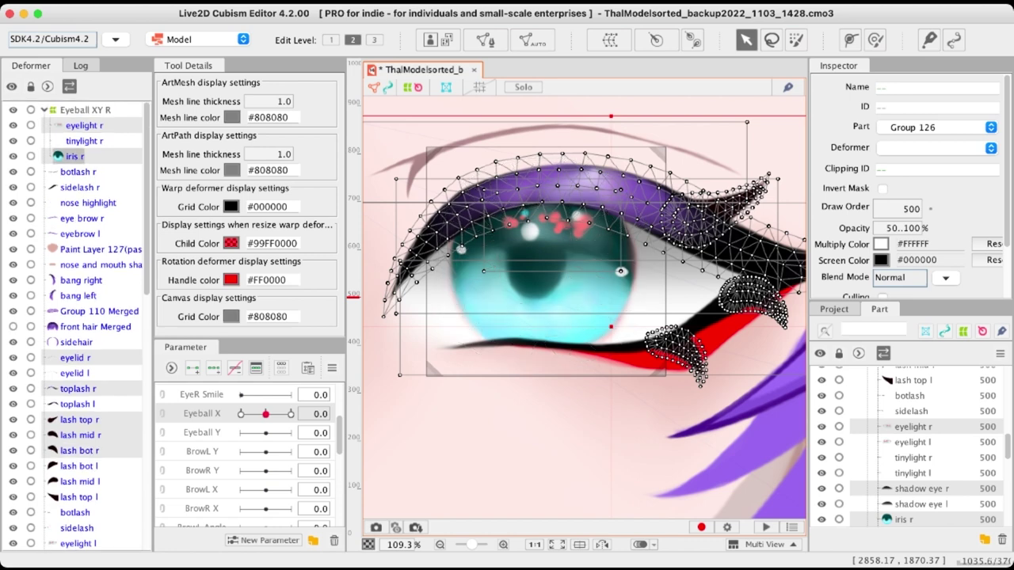
pyautogui.keyDown('shift'); pyautogui.click(514, 219); pyautogui.keyUp('shift')
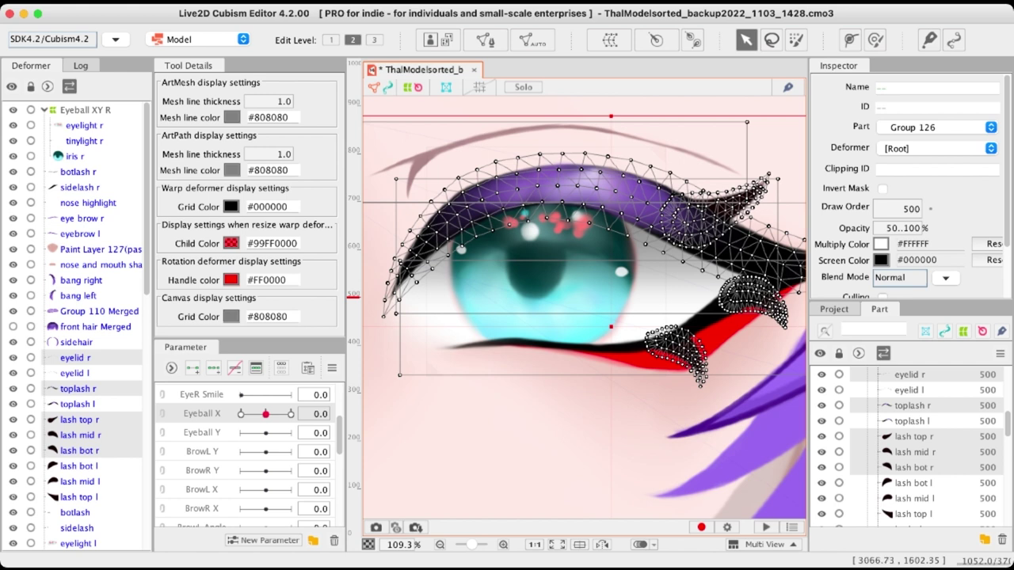
# Create a warp deformer named Eye XY R around the selected eyelid, lash, shadow and makeup meshes, with 5 x 5 conversion and 2 x 2 Bezier divisions
pyautogui.click(610, 40)
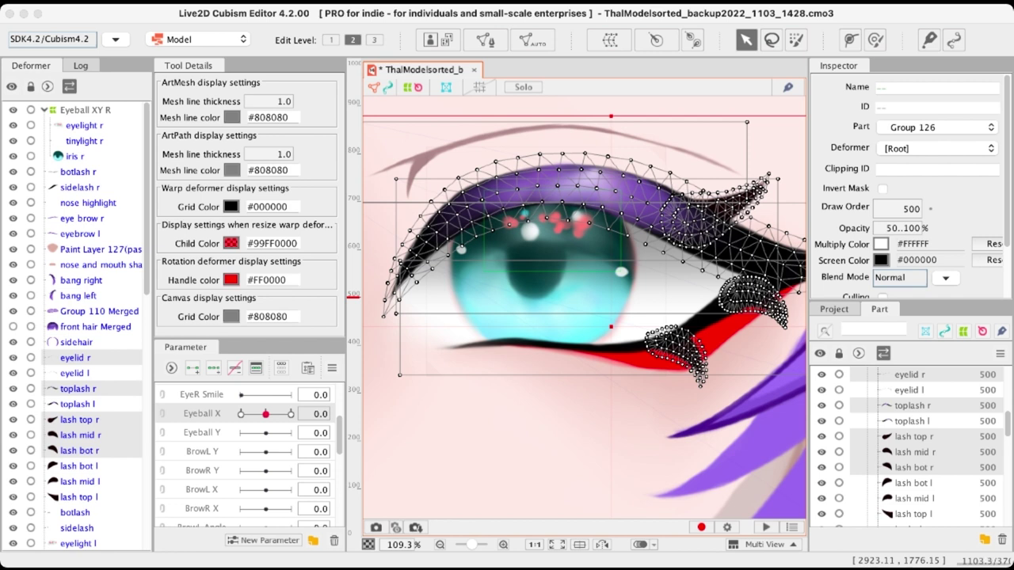
pyautogui.press('Return')
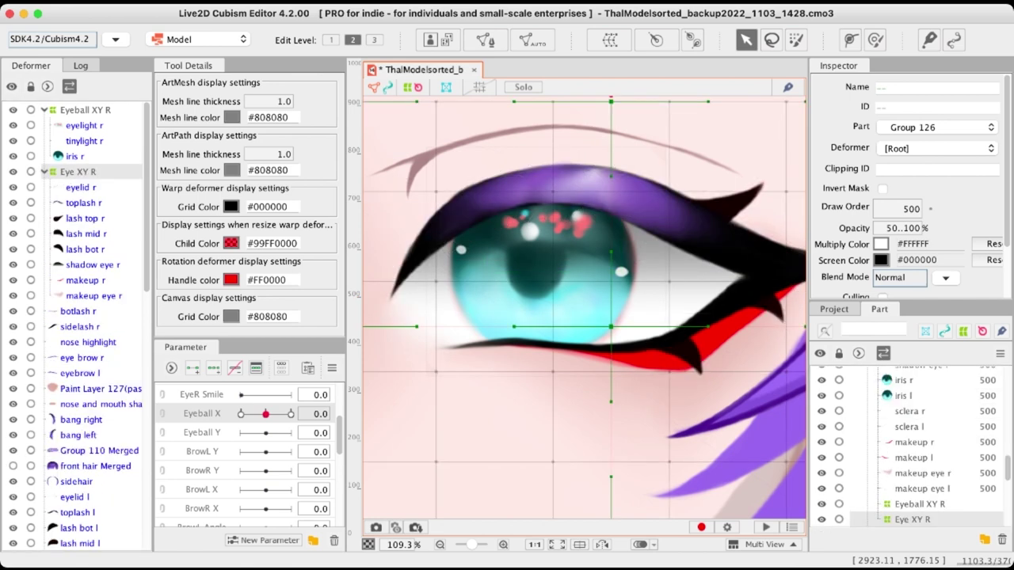
# Nest the Eyeball XY R deformer inside the Eye XY R deformer and select Eye XY R
pyautogui.click(86, 110)
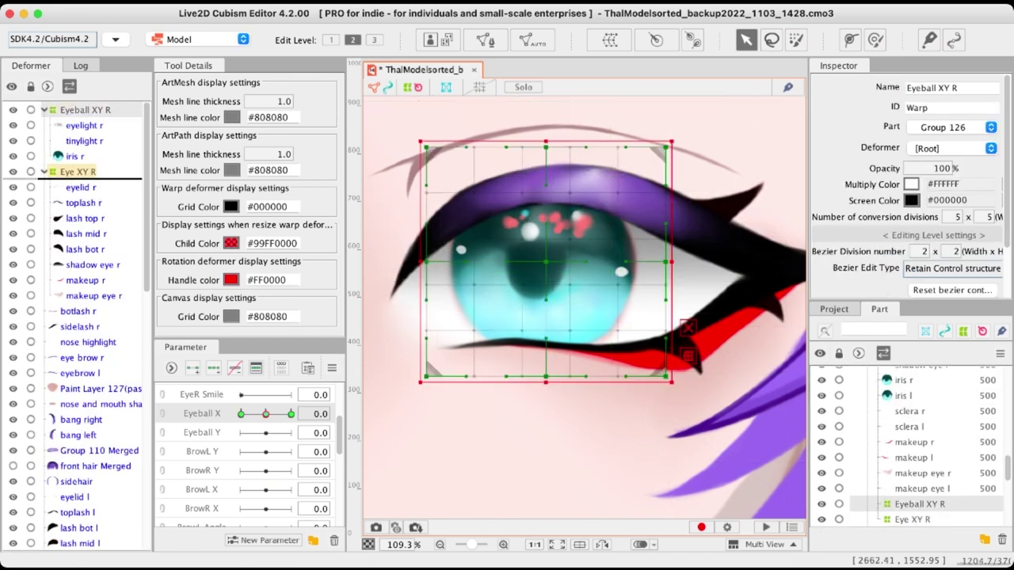
pyautogui.click(77, 172)
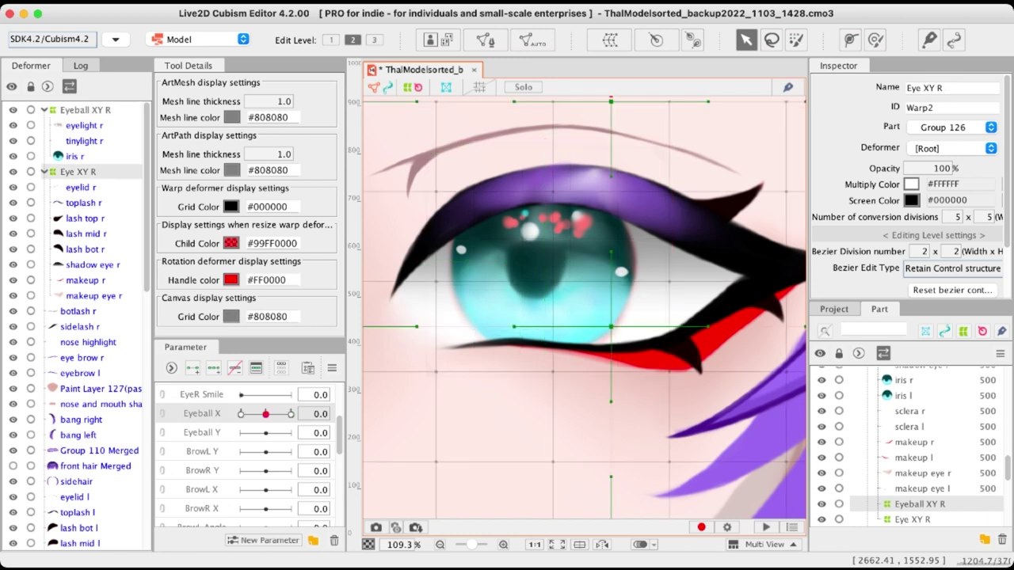
pyautogui.click(86, 110)
pyautogui.moveTo(86, 109); pyautogui.dragTo(77, 171)
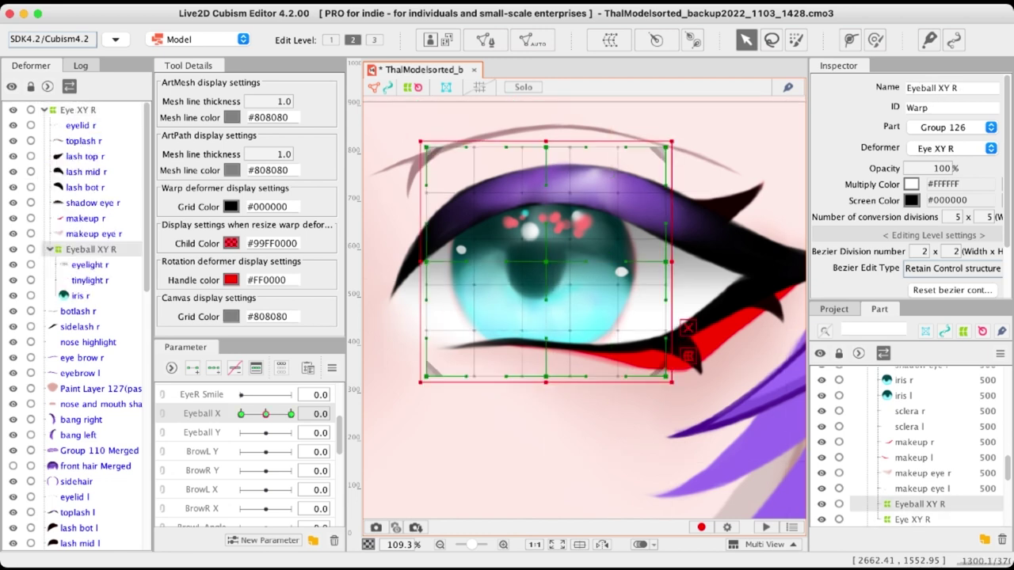
pyautogui.click(78, 110)
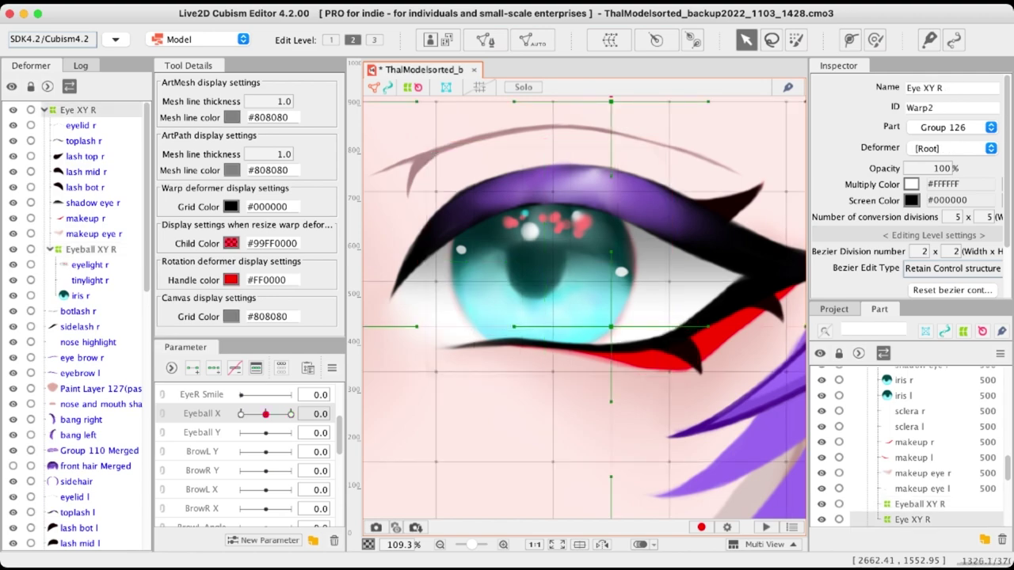
# Test-move the Eye XY R deformer to check which eye parts follow it, and undo the move
pyautogui.scroll(-5, 545, 264)
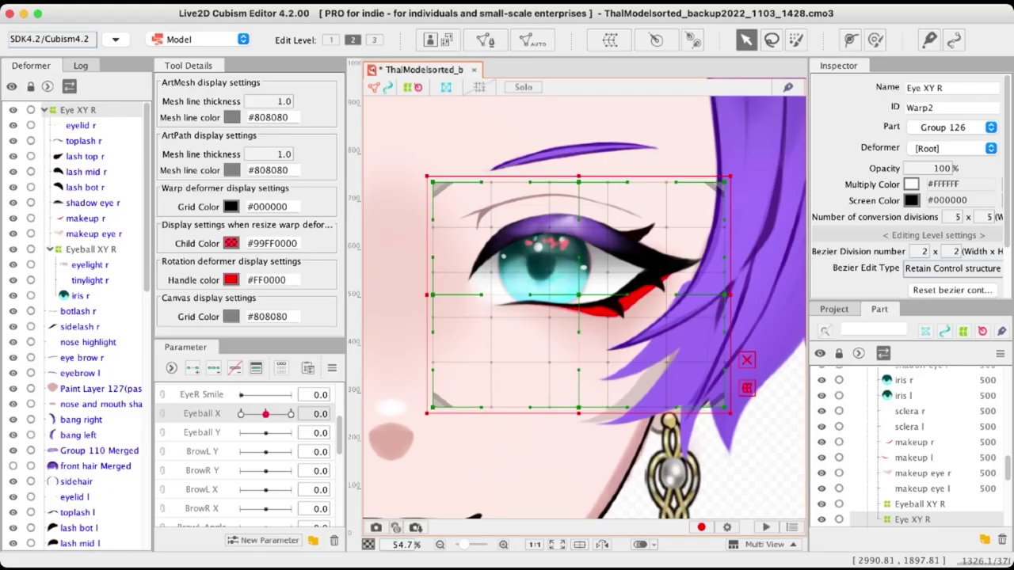
pyautogui.moveTo(579, 295)
pyautogui.mouseDown()
pyautogui.moveTo(551, 322)
pyautogui.moveTo(531, 282)
pyautogui.moveTo(570, 260)
pyautogui.moveTo(600, 276)
pyautogui.moveTo(588, 300)
pyautogui.mouseUp()
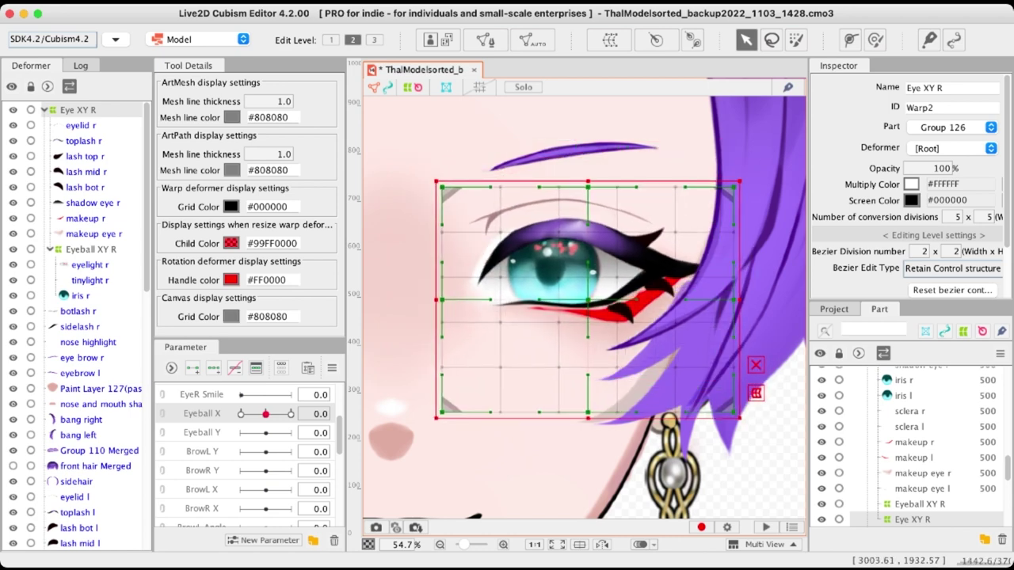
pyautogui.press('super+z')
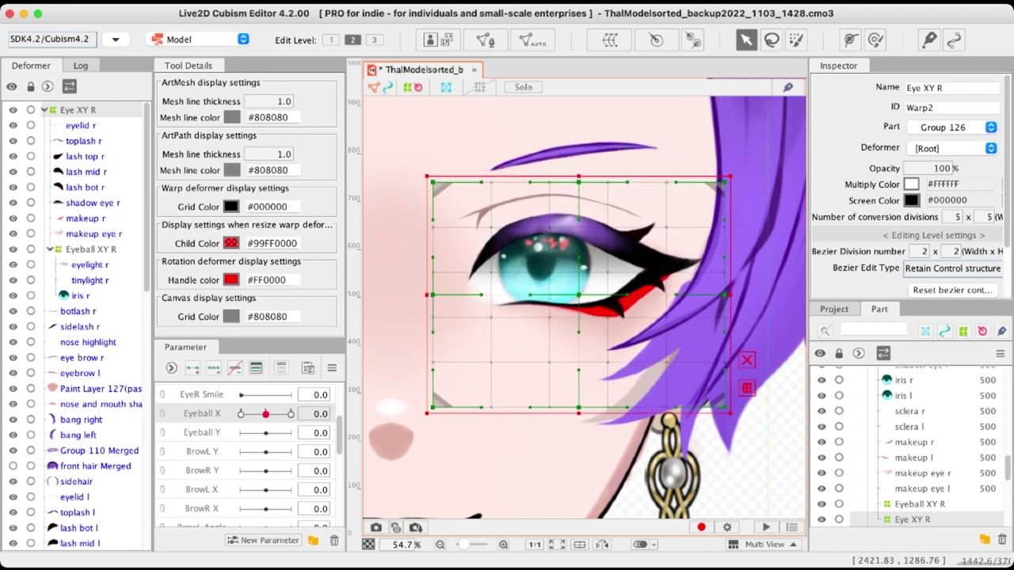
# Nest the sclera r mesh inside the Eye XY R deformer
pyautogui.scroll(-3, 79, 238)
pyautogui.scroll(-9, 79, 317)
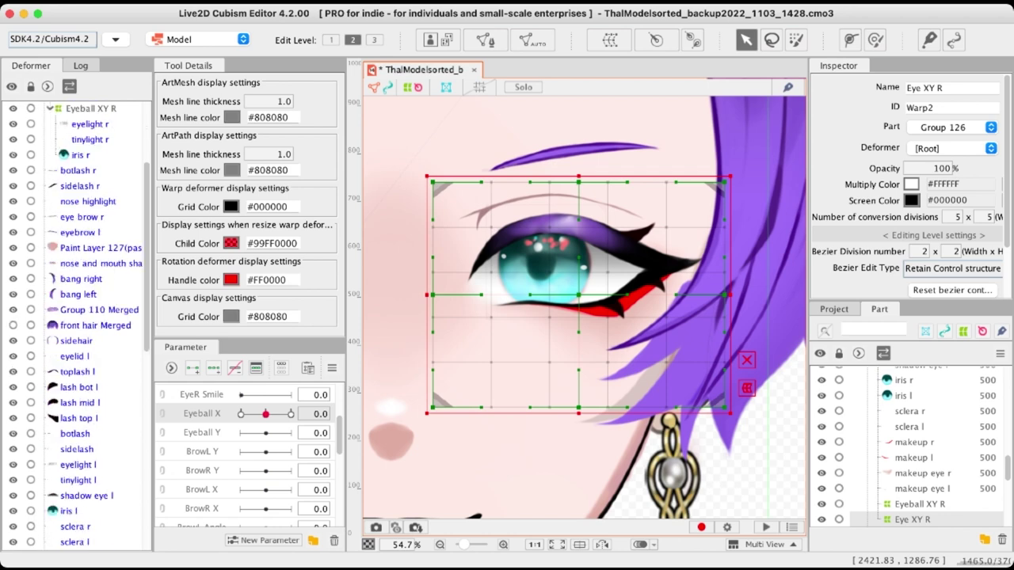
pyautogui.click(76, 470)
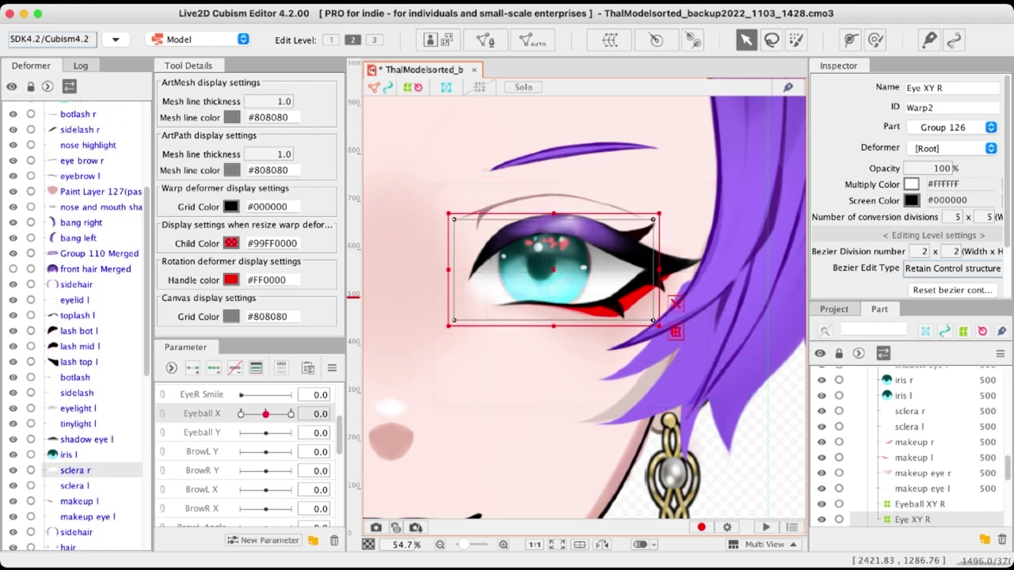
pyautogui.scroll(4, 76, 471)
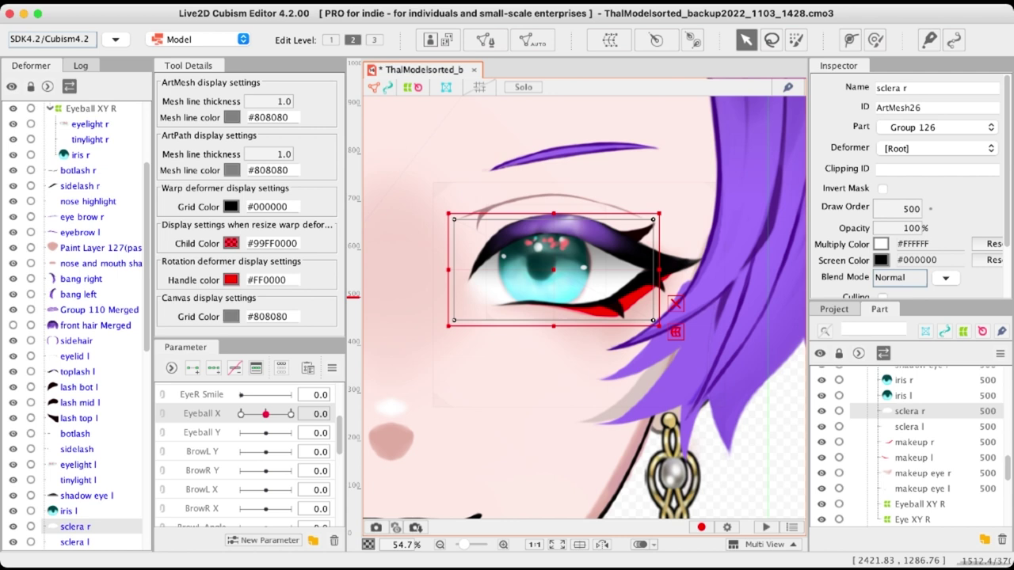
pyautogui.moveTo(76, 526); pyautogui.dragTo(75, 116)
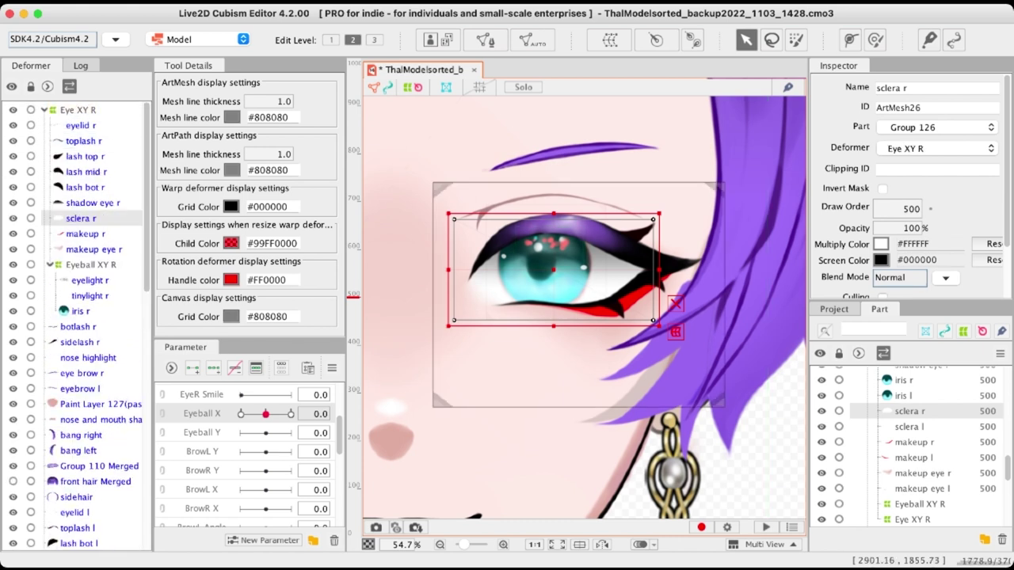
# Check the sclera's attachment by shifting the Eye XY R deformer, and undo the shift
pyautogui.click(725, 271)
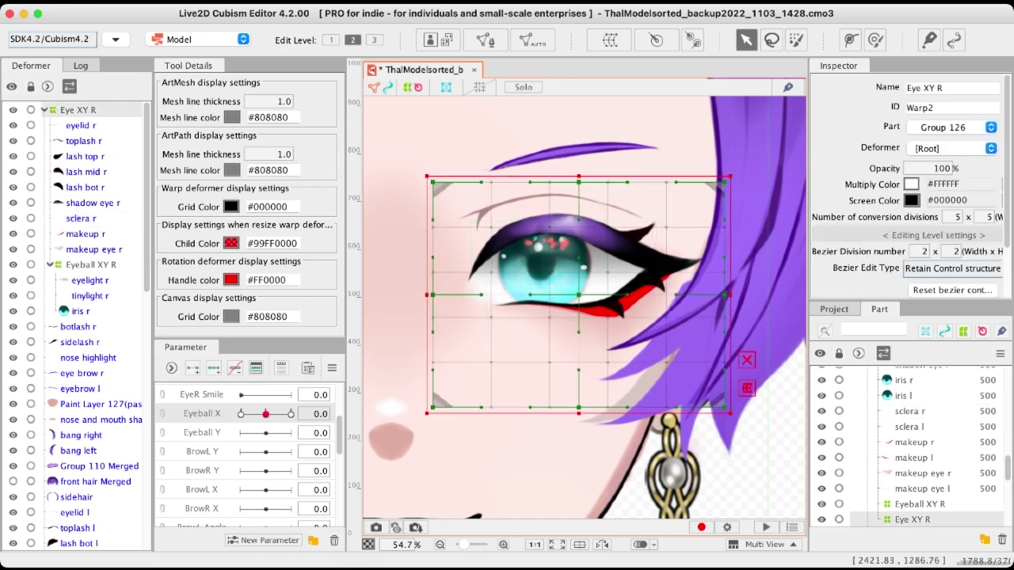
pyautogui.moveTo(730, 368); pyautogui.dragTo(697, 309)
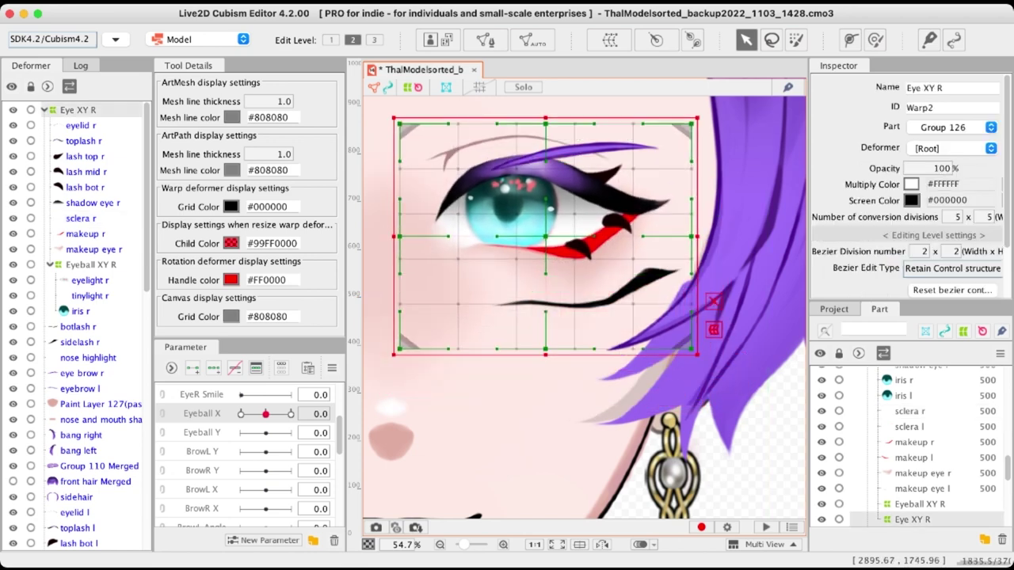
pyautogui.moveTo(522, 126); pyautogui.dragTo(607, 112)
pyautogui.press('super+z')
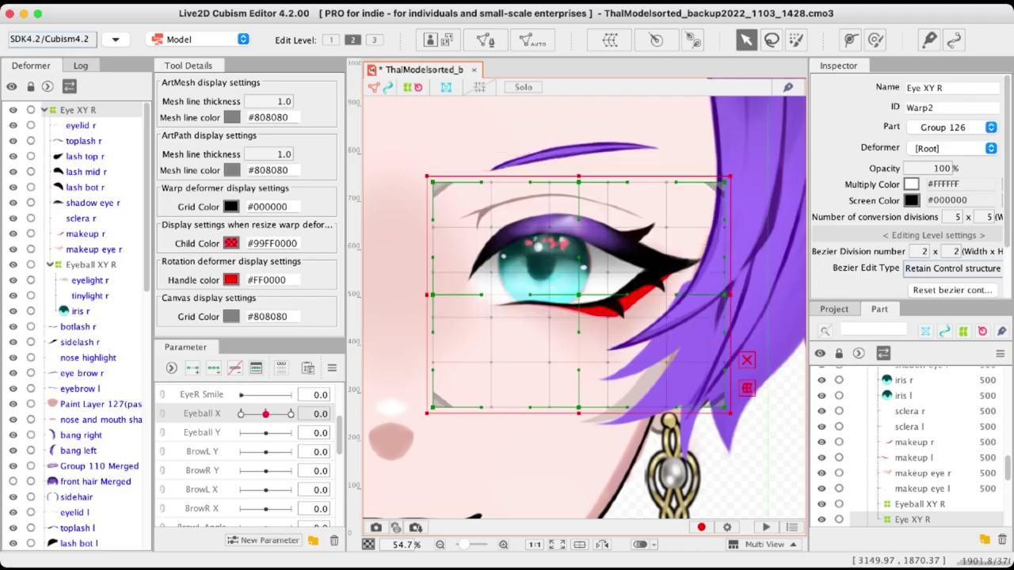
# Select the sidelash r and botlash r meshes and nest them inside the Eye XY R deformer
pyautogui.scroll(-3, 80, 327)
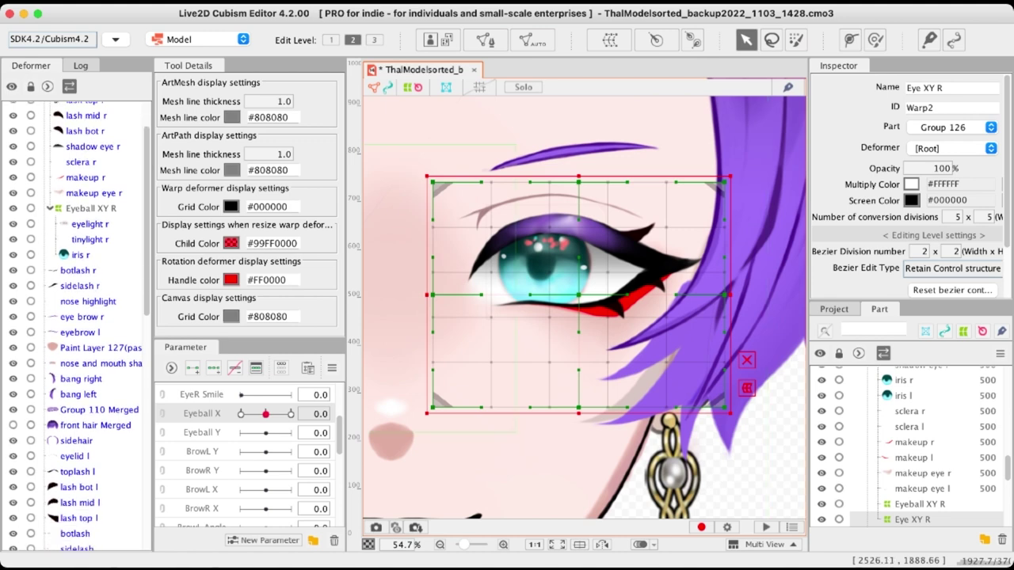
pyautogui.click(80, 286)
pyautogui.scroll(-3, 79, 327)
pyautogui.scroll(3, 79, 327)
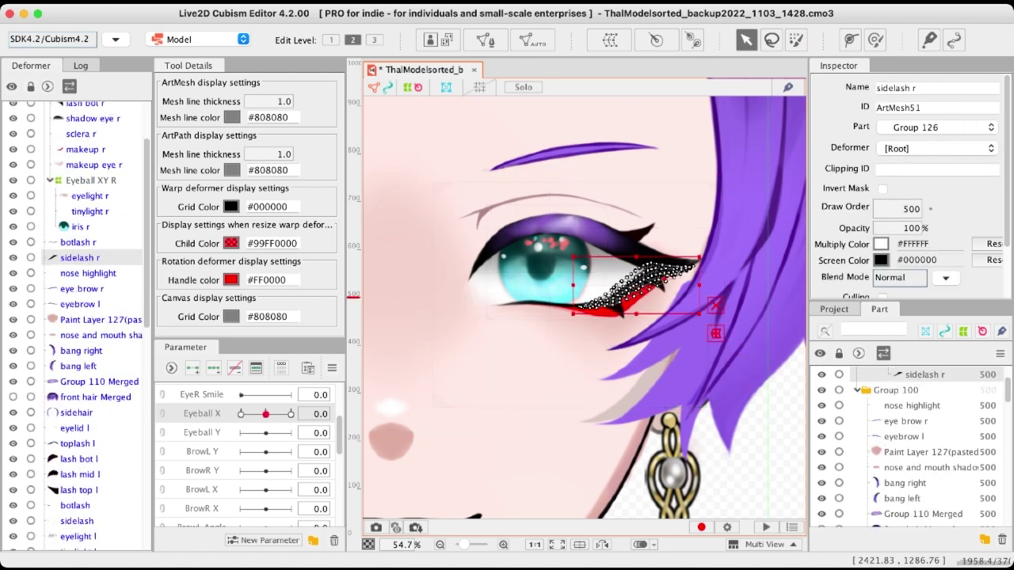
pyautogui.keyDown('shift'); pyautogui.click(77, 271); pyautogui.keyUp('shift')
pyautogui.scroll(3, 79, 326)
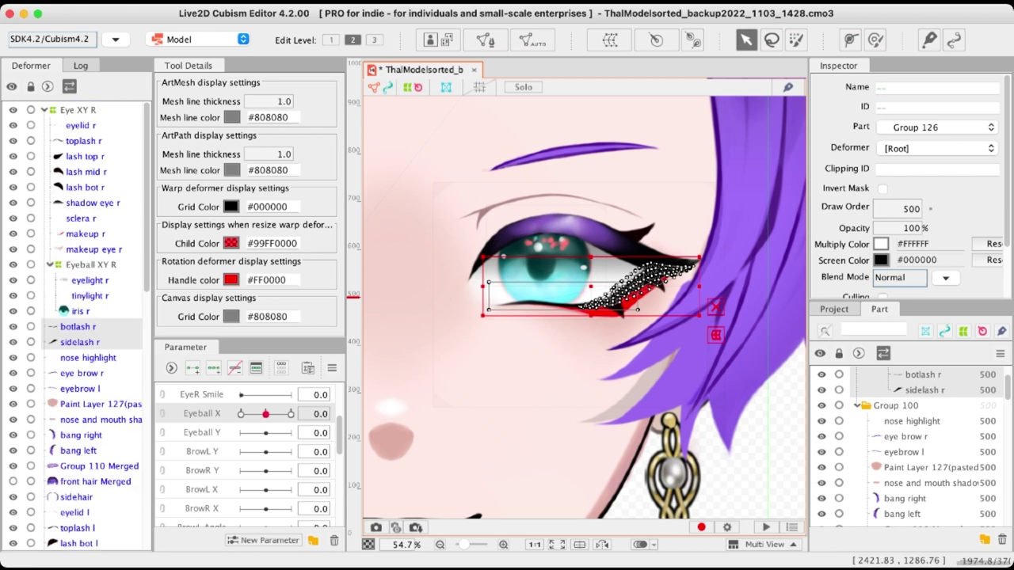
pyautogui.moveTo(77, 327); pyautogui.dragTo(77, 115)
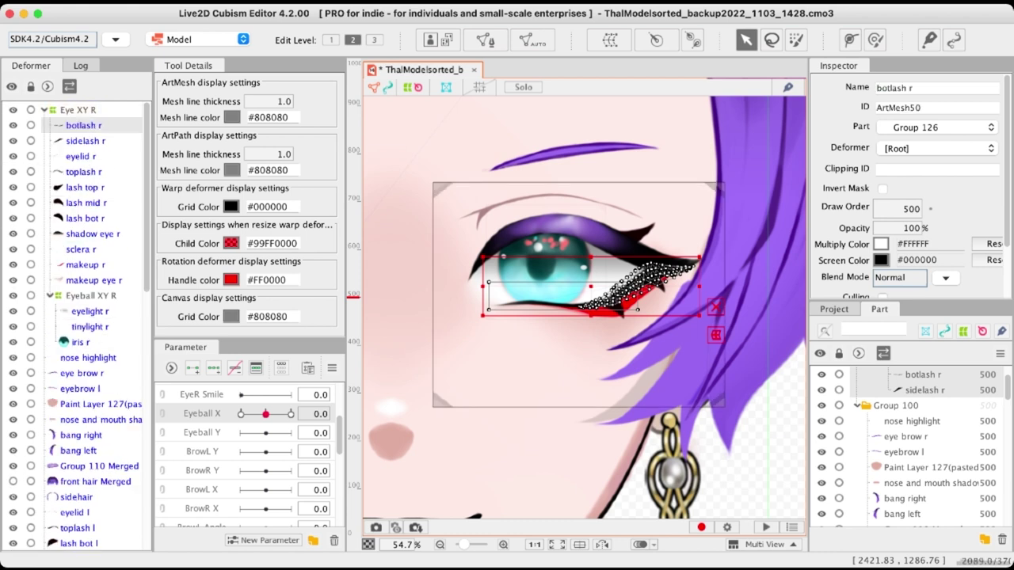
# Test-move the Eye XY R deformer with the botlash and sidelash included, and undo the move
pyautogui.click(559, 505)
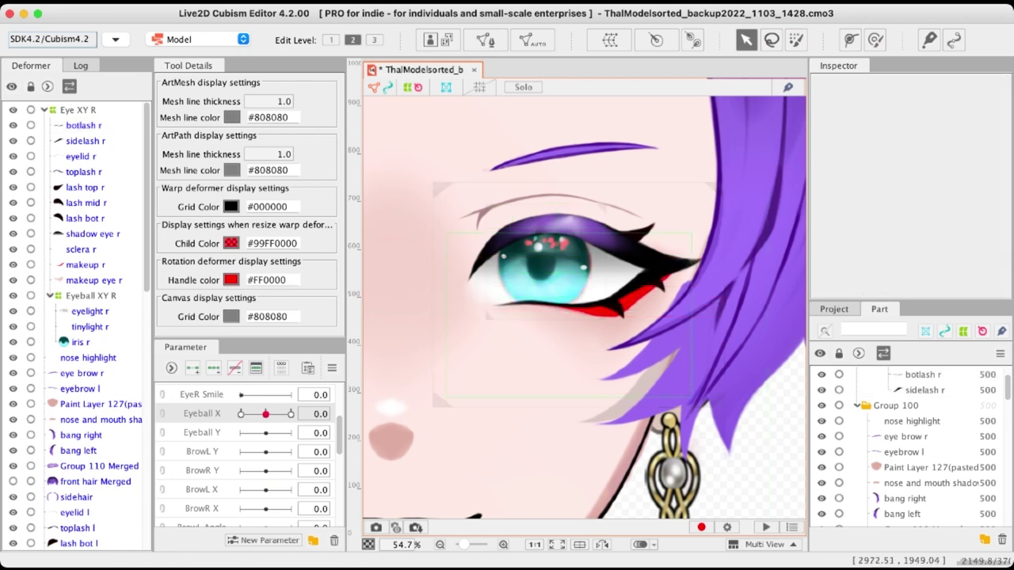
pyautogui.click(416, 176)
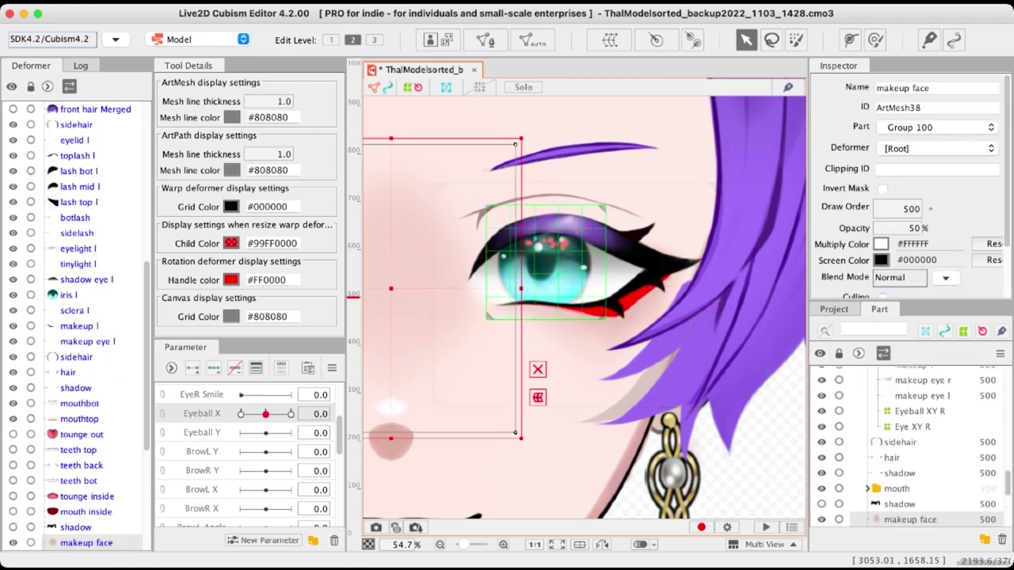
pyautogui.click(674, 273)
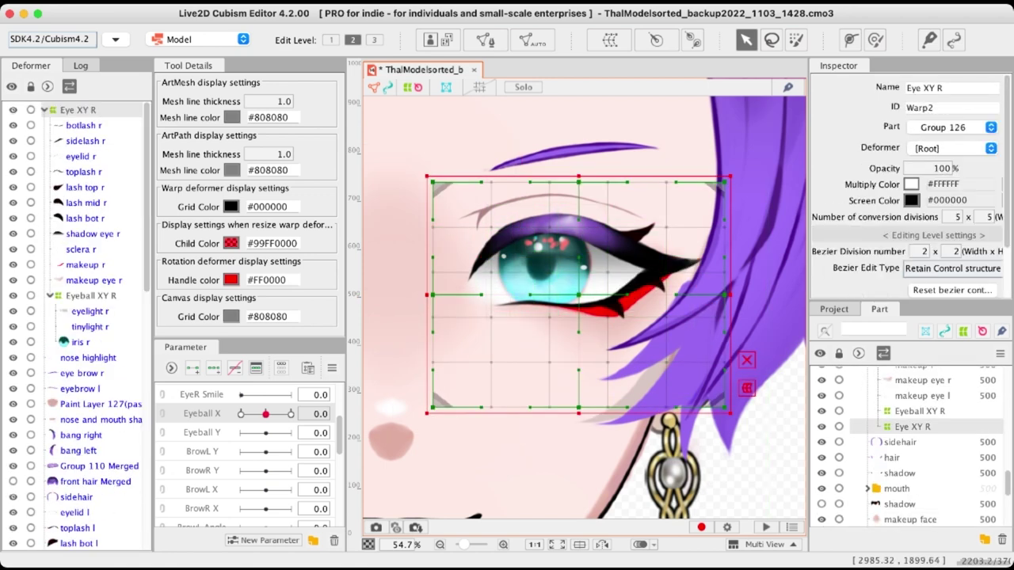
pyautogui.moveTo(531, 381); pyautogui.dragTo(501, 407)
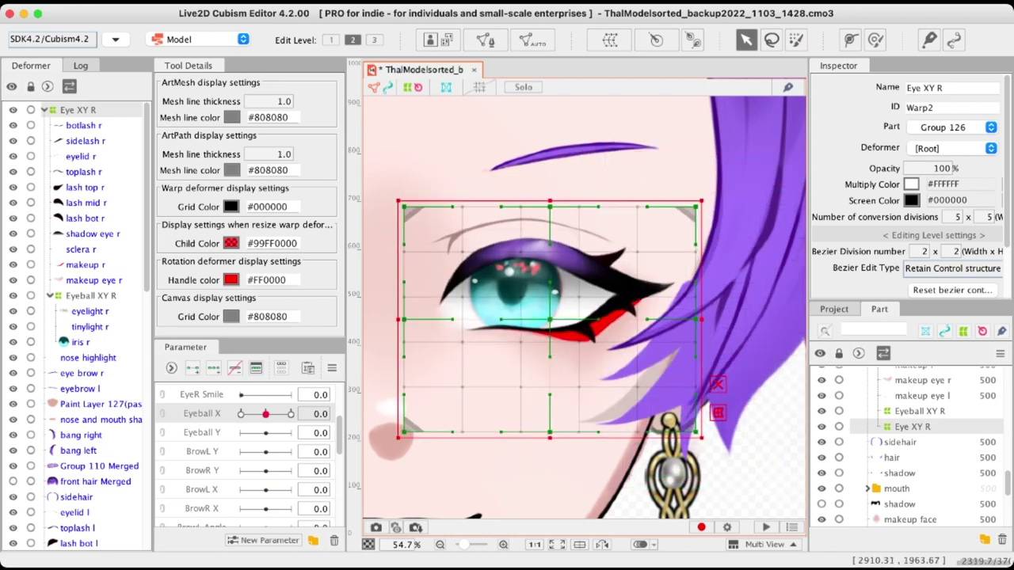
pyautogui.press('super+z')
pyautogui.scroll(-5, 693, 383)
pyautogui.click(662, 453)
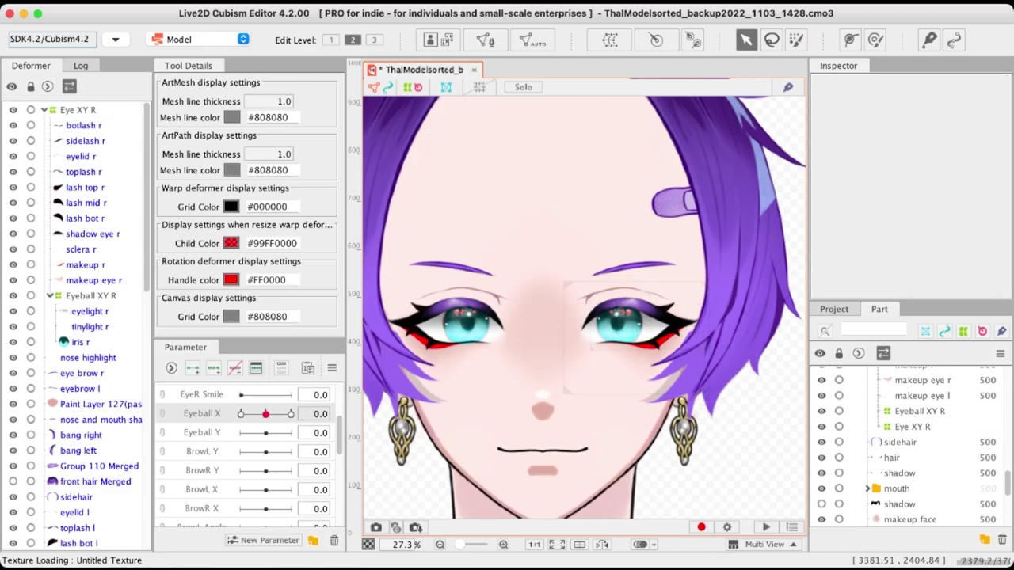
pyautogui.scroll(2, 699, 420)
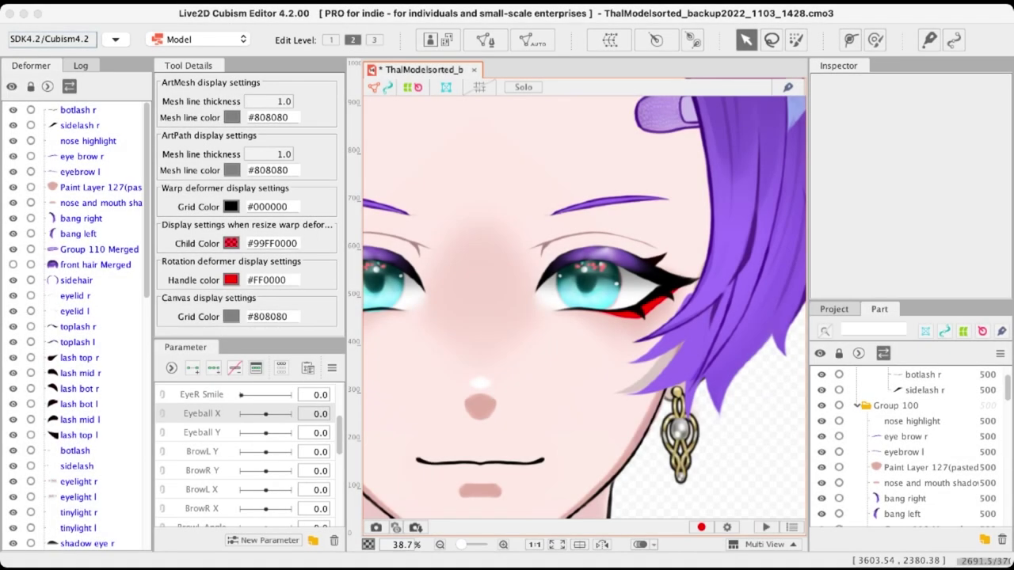
pyautogui.press('super+Tab')
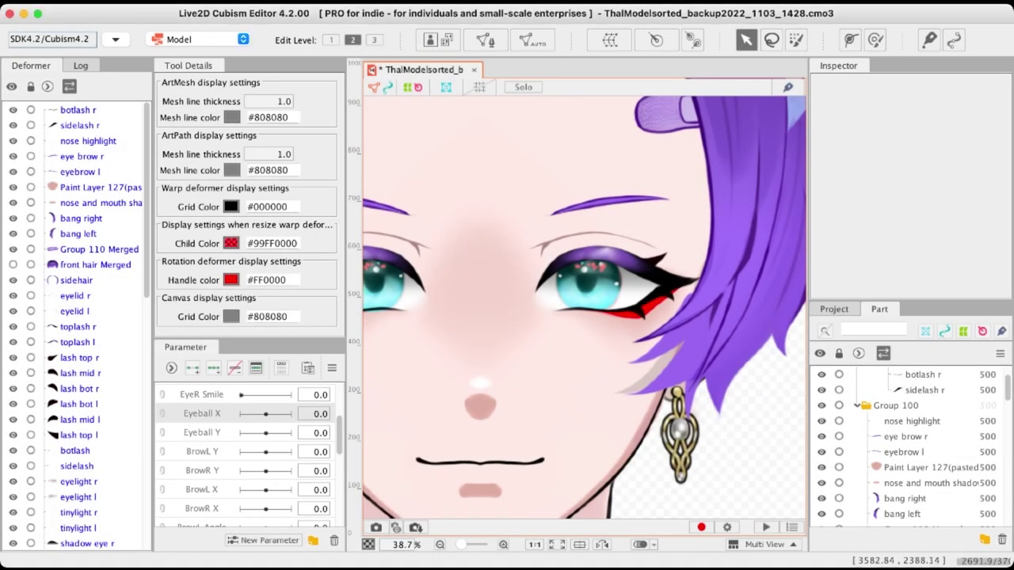
# Select the sidelash r, botlash r, eye brow r and eyelid r meshes together
pyautogui.scroll(3, 655, 266)
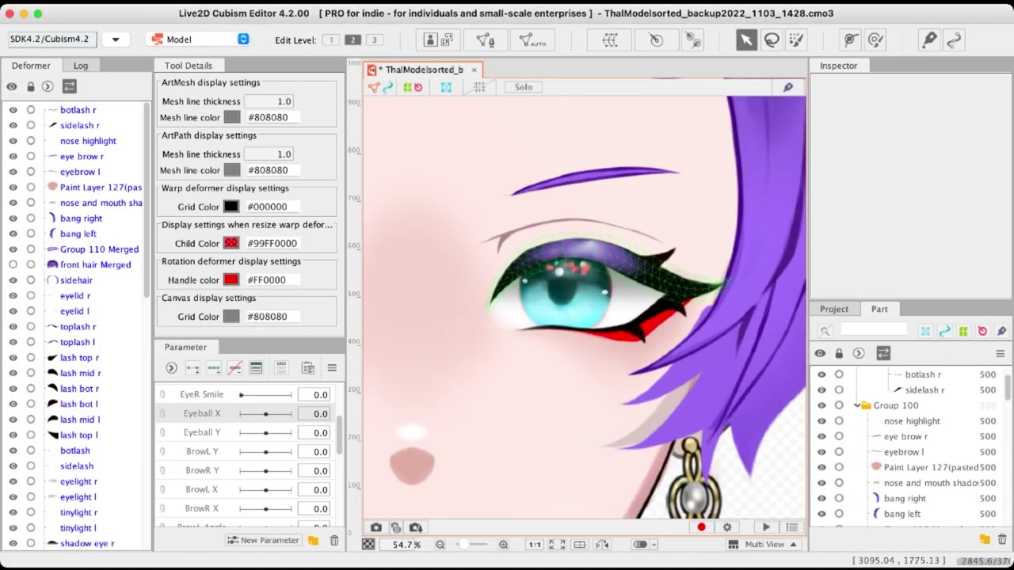
pyautogui.click(654, 273)
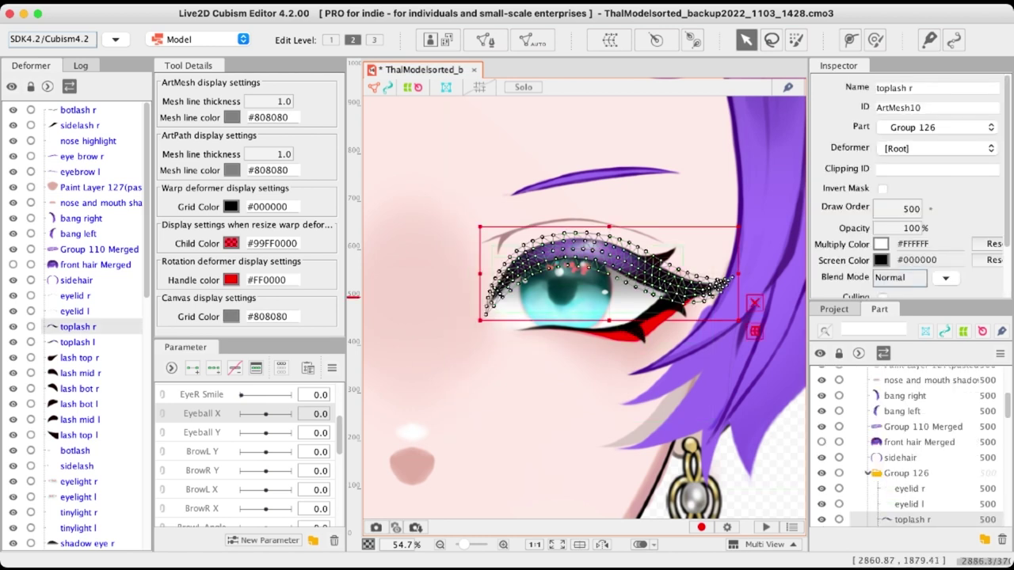
pyautogui.click(667, 306)
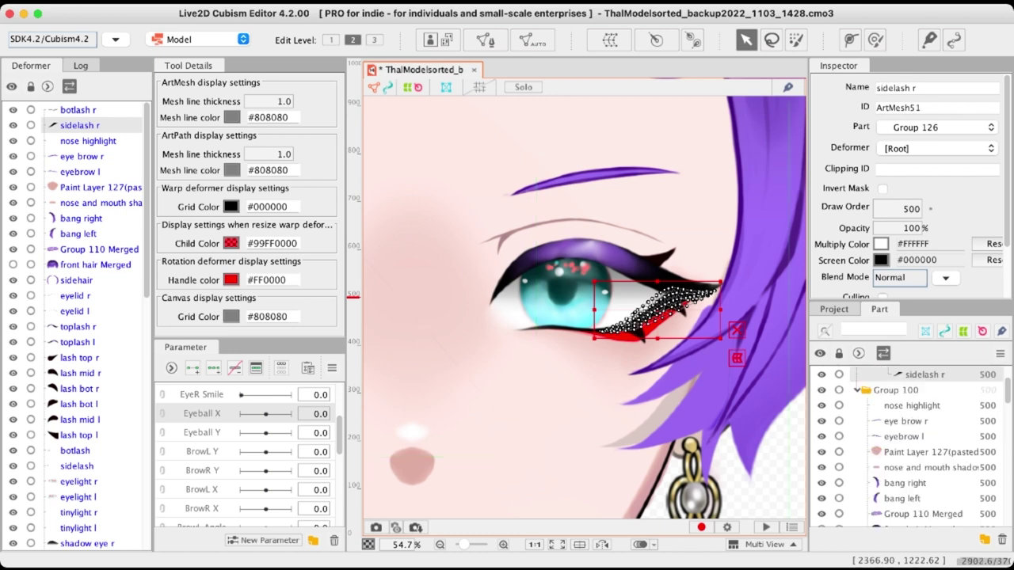
pyautogui.keyDown('shift'); pyautogui.click(78, 110); pyautogui.keyUp('shift')
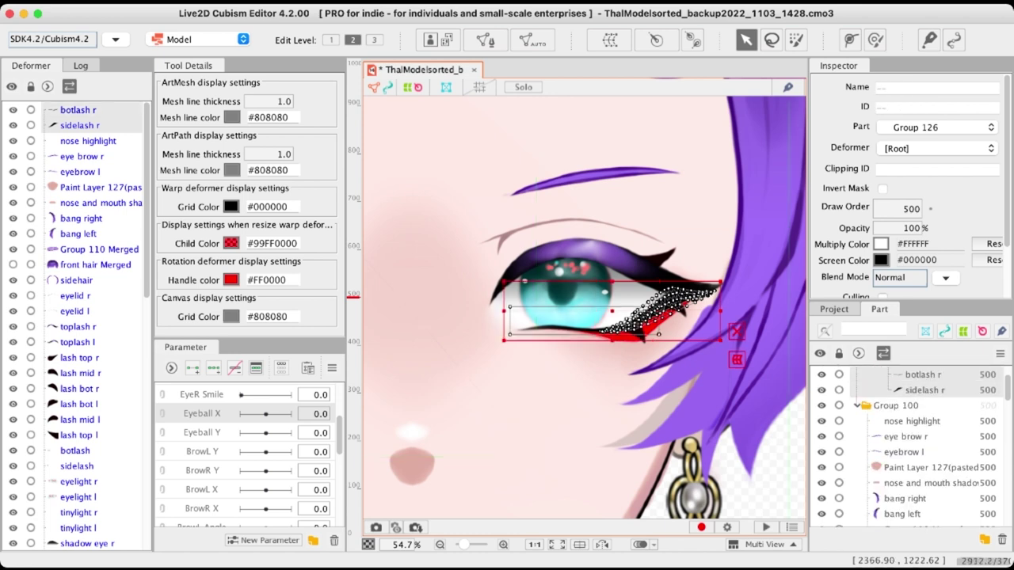
pyautogui.keyDown('ctrl'); pyautogui.click(80, 156); pyautogui.keyUp('ctrl')
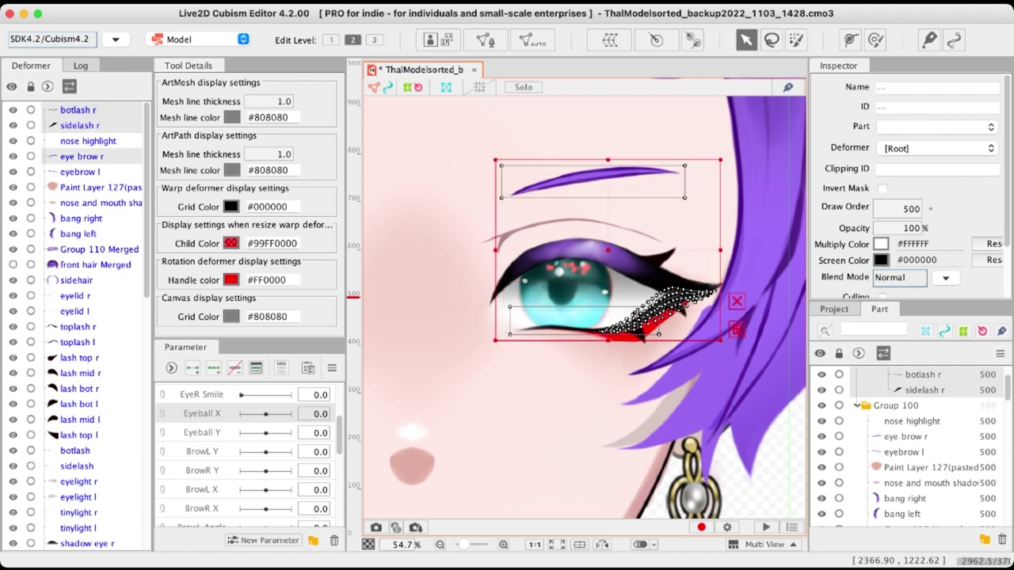
pyautogui.scroll(-3, 80, 317)
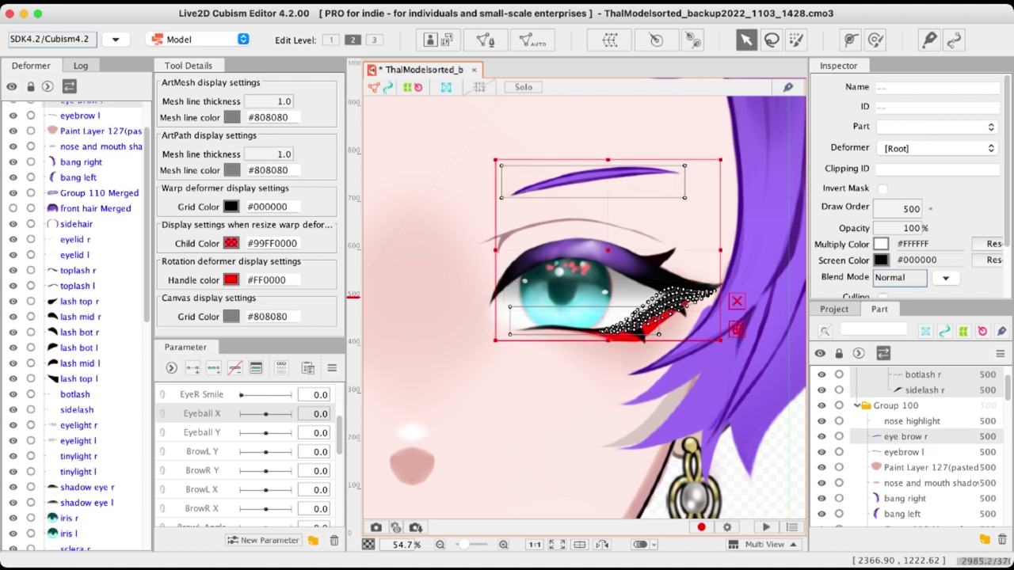
pyautogui.keyDown('super'); pyautogui.click(76, 239); pyautogui.keyUp('super')
# Add lash top r, lash mid r, lash bot r and toplash r to the current mesh selection
pyautogui.scroll(-2, 76, 239)
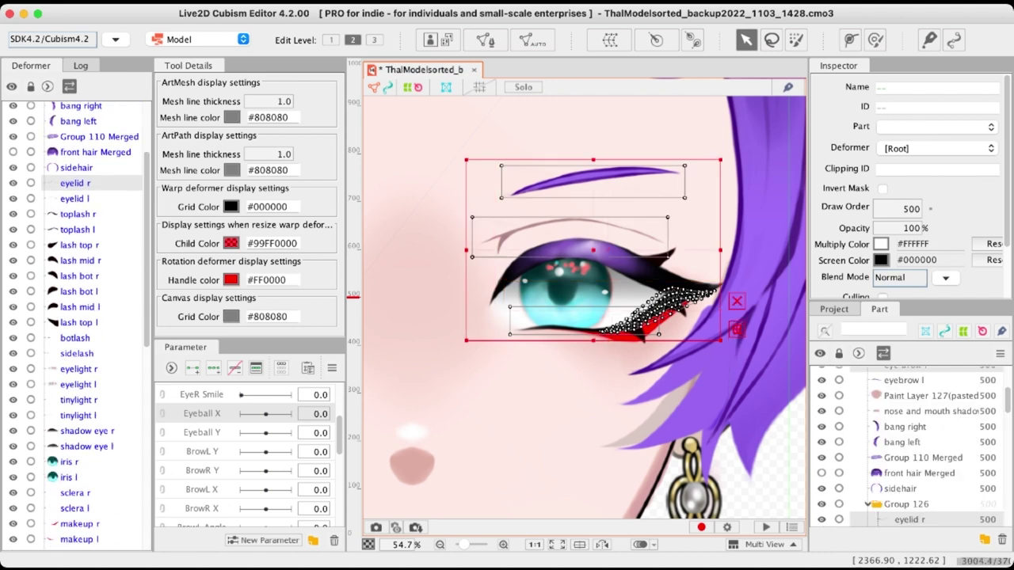
pyautogui.keyDown('super'); pyautogui.click(80, 246); pyautogui.keyUp('super')
pyautogui.keyDown('super'); pyautogui.click(80, 261); pyautogui.keyUp('super')
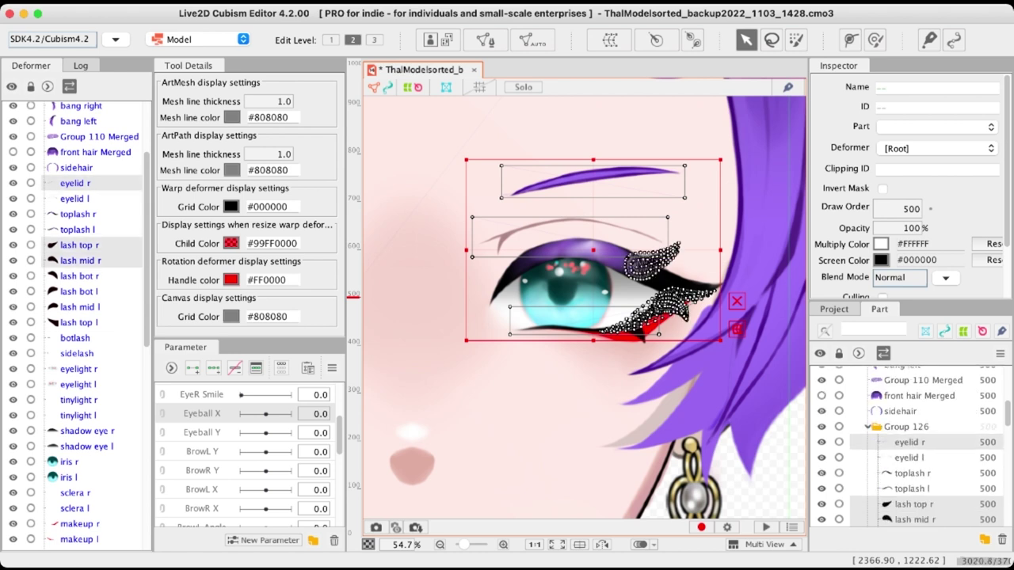
pyautogui.keyDown('super'); pyautogui.click(80, 277); pyautogui.keyUp('super')
pyautogui.keyDown('super'); pyautogui.click(78, 214); pyautogui.keyUp('super')
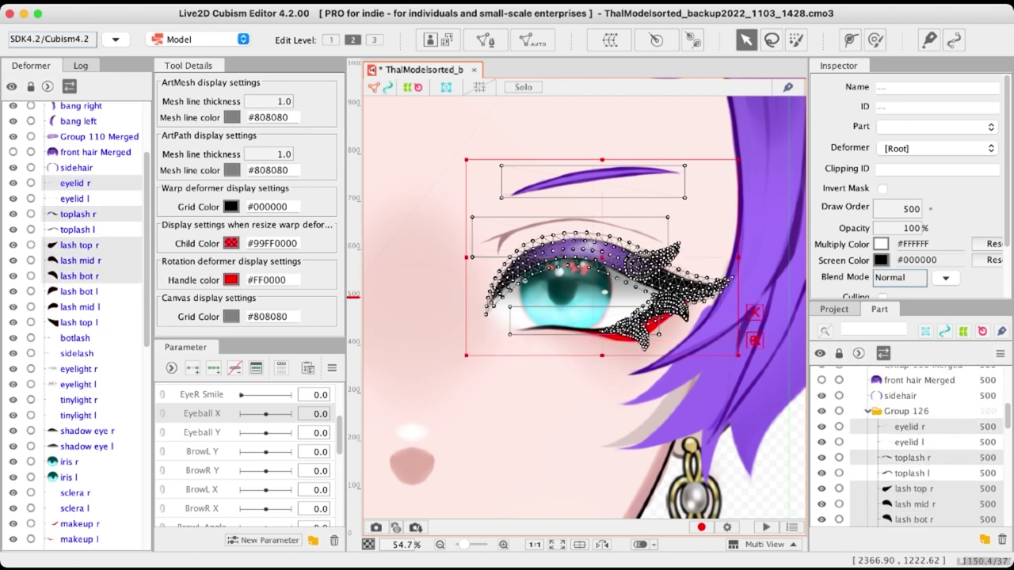
# Add the eyelight r, tinylight r and shadow eye r meshes to the current selection
pyautogui.scroll(-1, 75, 317)
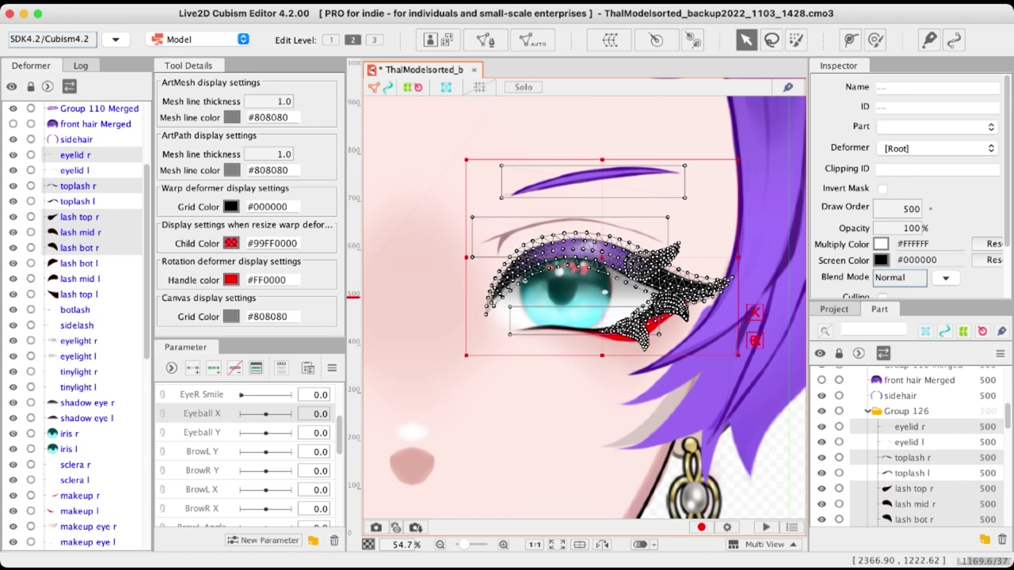
pyautogui.keyDown('super'); pyautogui.click(79, 340); pyautogui.keyUp('super')
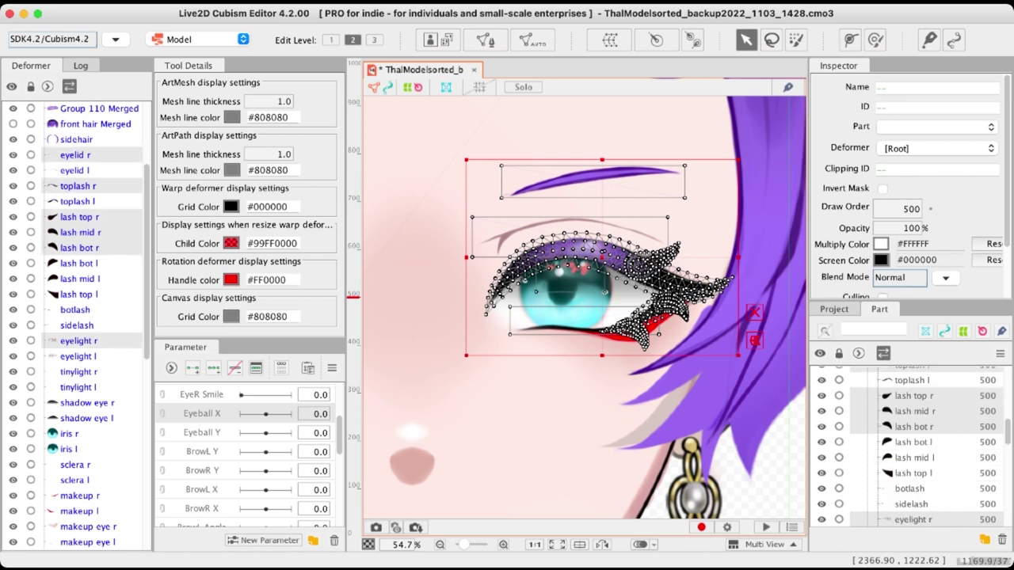
pyautogui.scroll(-2, 78, 341)
pyautogui.keyDown('super'); pyautogui.click(78, 315); pyautogui.keyUp('super')
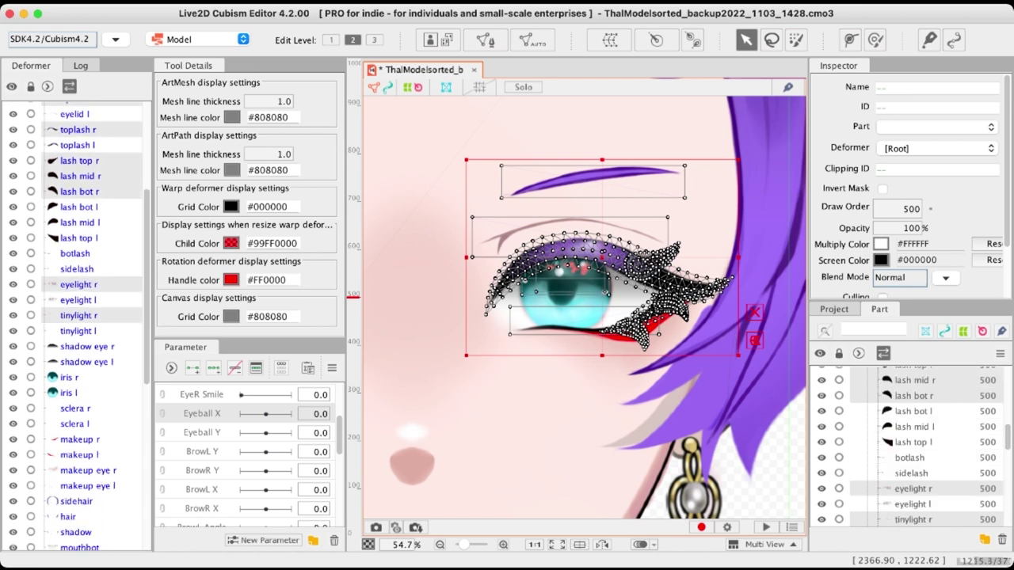
pyautogui.scroll(-2, 78, 315)
pyautogui.keyDown('super'); pyautogui.click(86, 291); pyautogui.keyUp('super')
pyautogui.keyDown('ctrl'); pyautogui.click(78, 290); pyautogui.keyUp('ctrl')
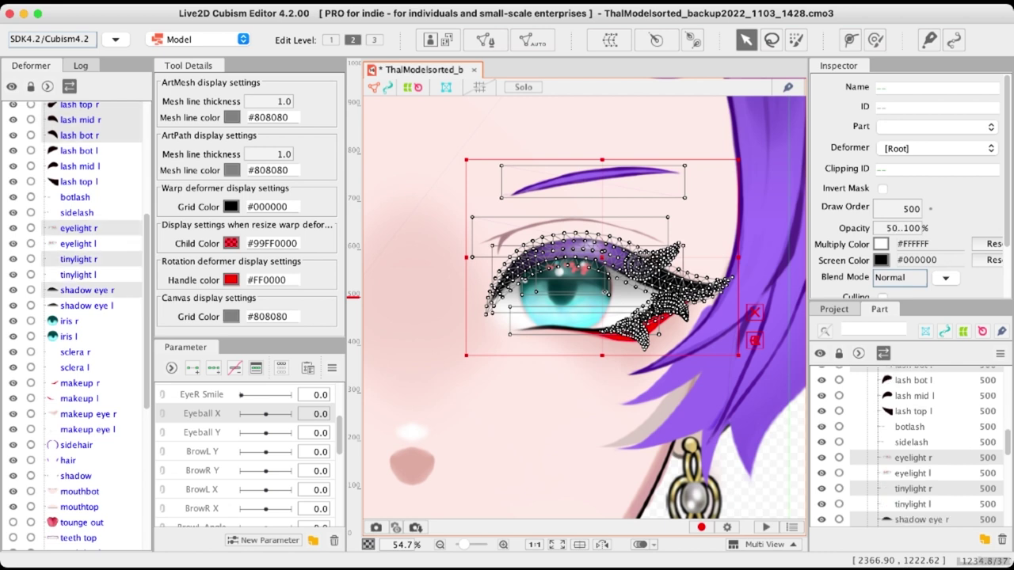
# Extend the selection with the iris r, makeup r, sclera r and makeup eye r meshes
pyautogui.scroll(-2, 75, 317)
pyautogui.keyDown('ctrl'); pyautogui.click(78, 292); pyautogui.keyUp('ctrl')
pyautogui.scroll(-2, 75, 317)
pyautogui.scroll(-2, 75, 317)
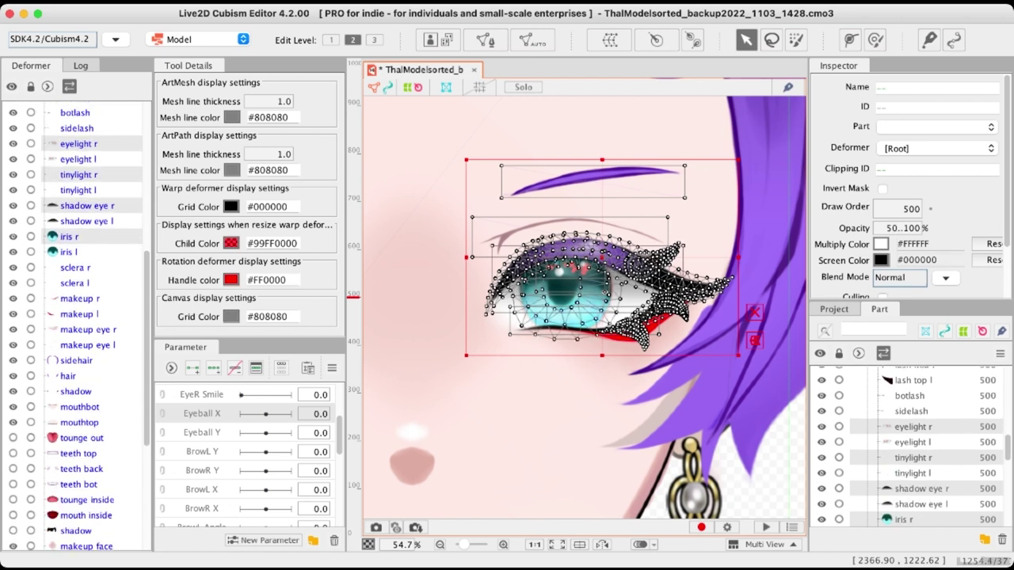
pyautogui.keyDown('ctrl'); pyautogui.click(78, 298); pyautogui.keyUp('ctrl')
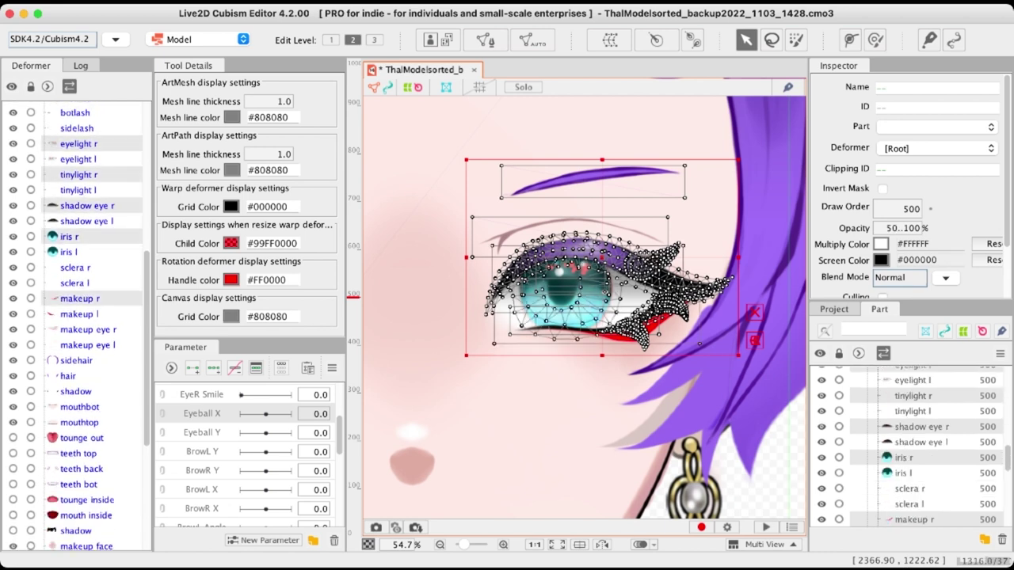
pyautogui.keyDown('ctrl'); pyautogui.click(76, 267); pyautogui.keyUp('ctrl')
pyautogui.scroll(-3, 76, 273)
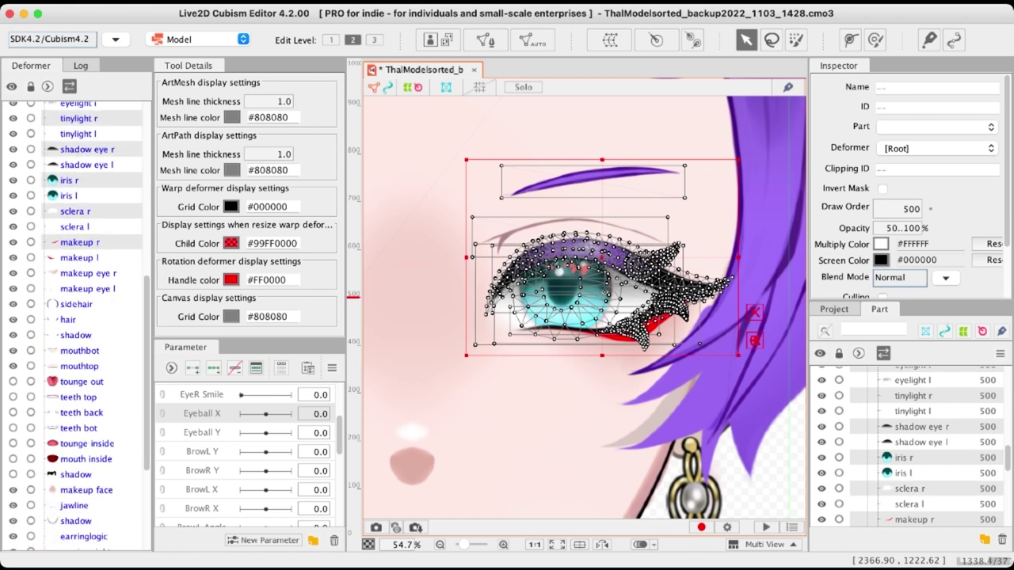
pyautogui.keyDown('super'); pyautogui.click(87, 273); pyautogui.keyUp('super')
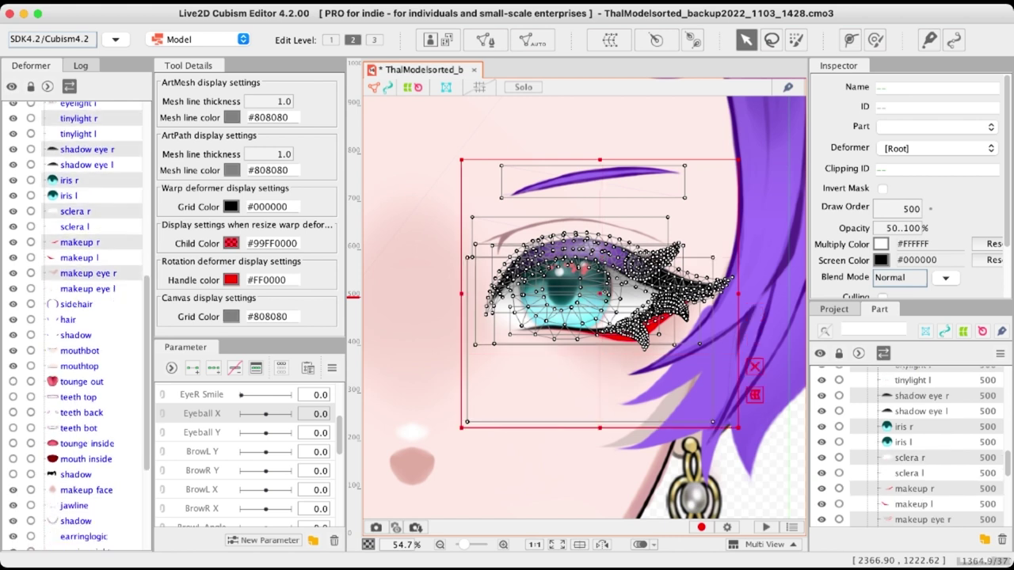
# Check the selected right-eye meshes in the list, test-move them sideways together, and undo the move
pyautogui.scroll(-2, 79, 317)
pyautogui.scroll(-3, 79, 317)
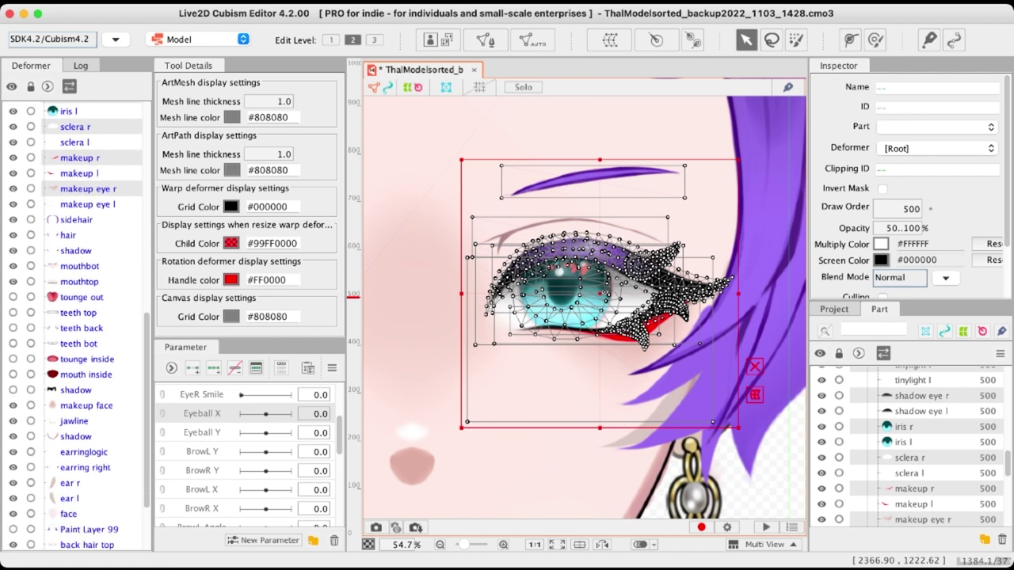
pyautogui.scroll(-4, 79, 327)
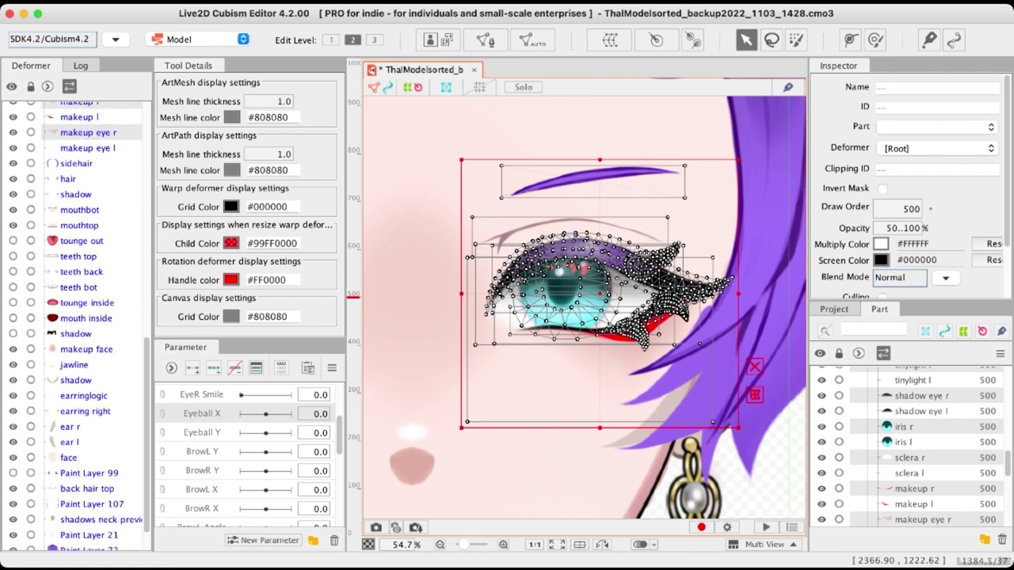
pyautogui.scroll(2, 80, 317)
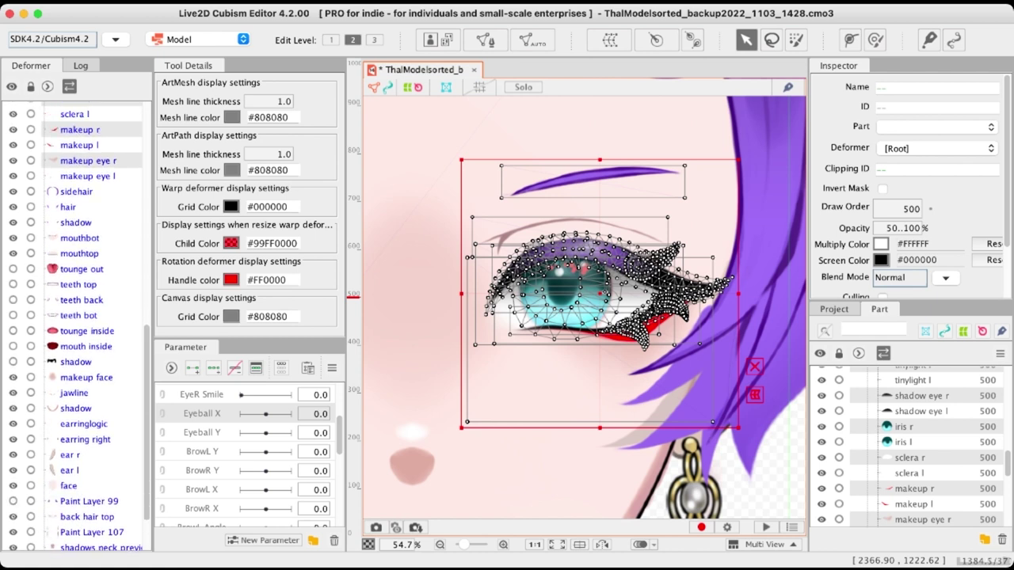
pyautogui.scroll(20, 79, 317)
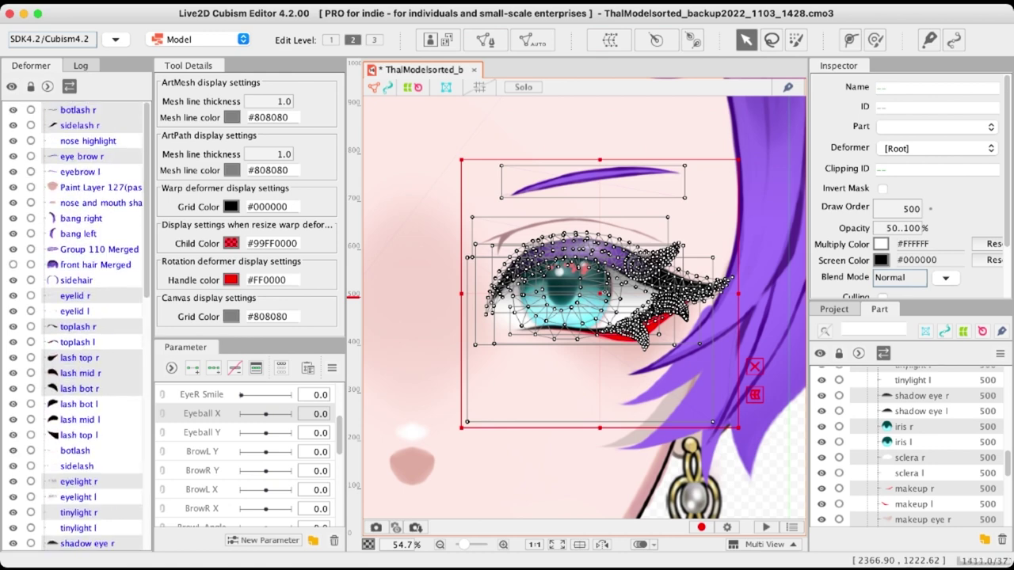
pyautogui.scroll(-15, 79, 325)
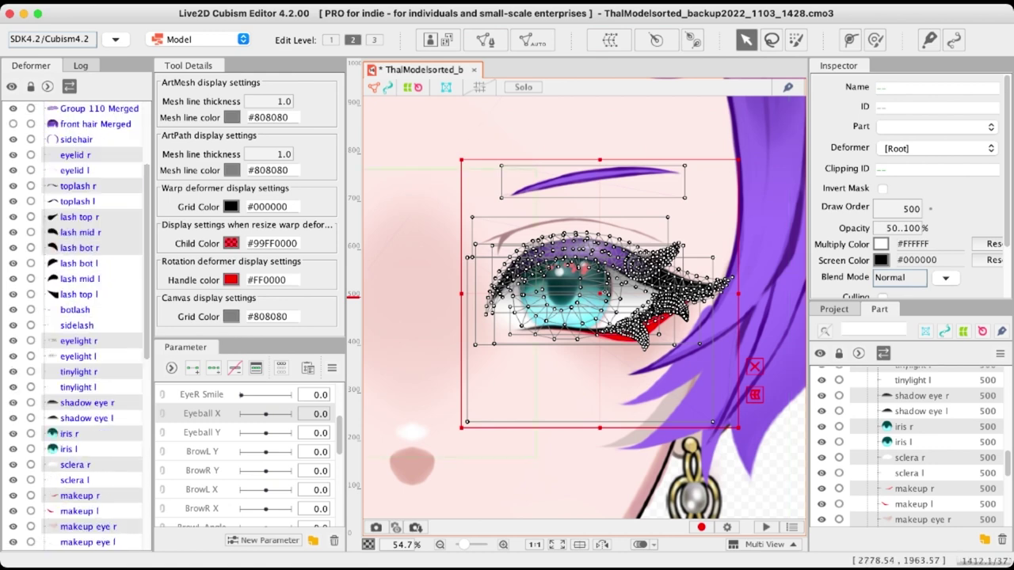
pyautogui.scroll(10, 79, 325)
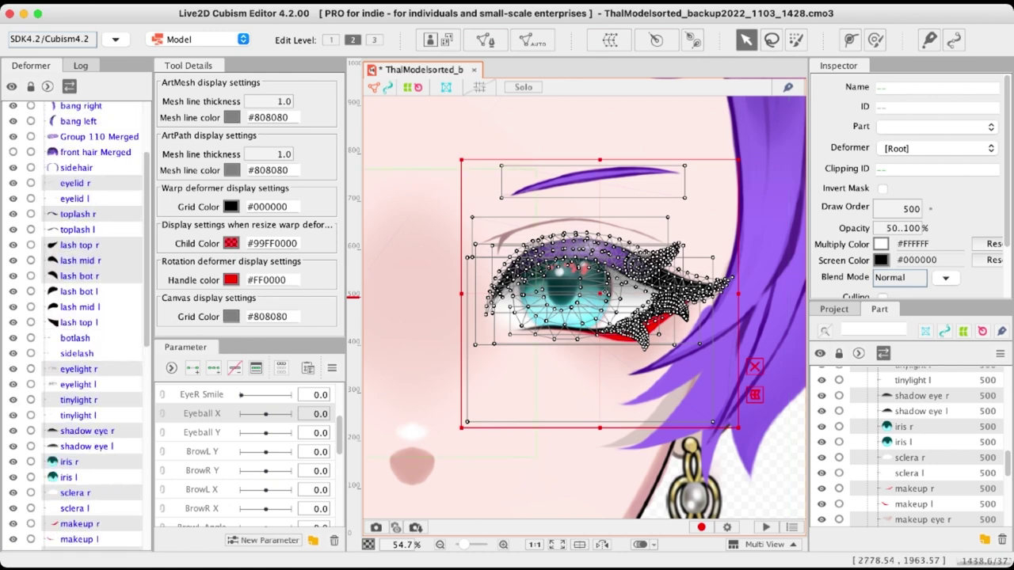
pyautogui.moveTo(582, 294); pyautogui.dragTo(763, 294)
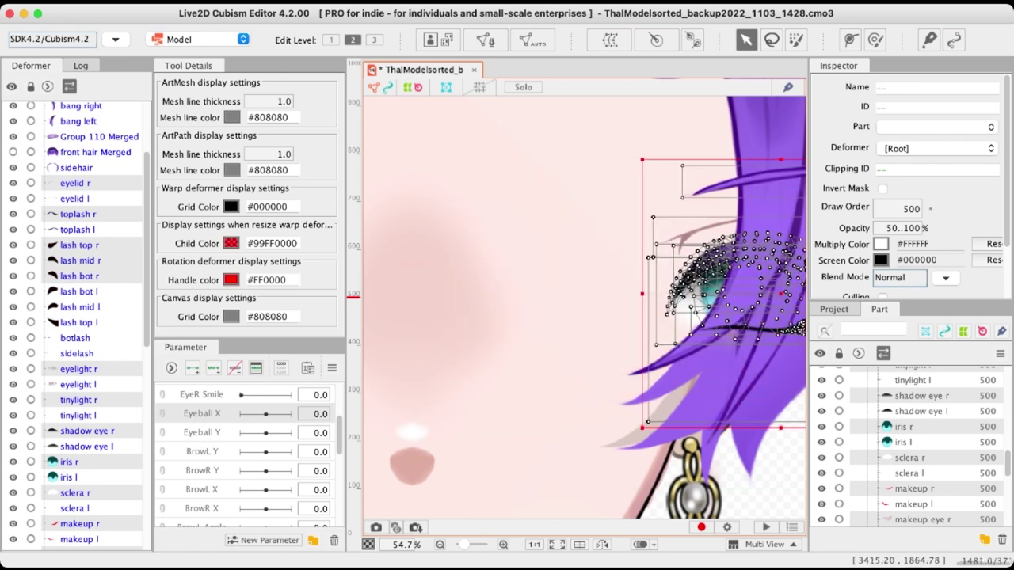
pyautogui.press('super+z')
pyautogui.scroll(-3, 79, 324)
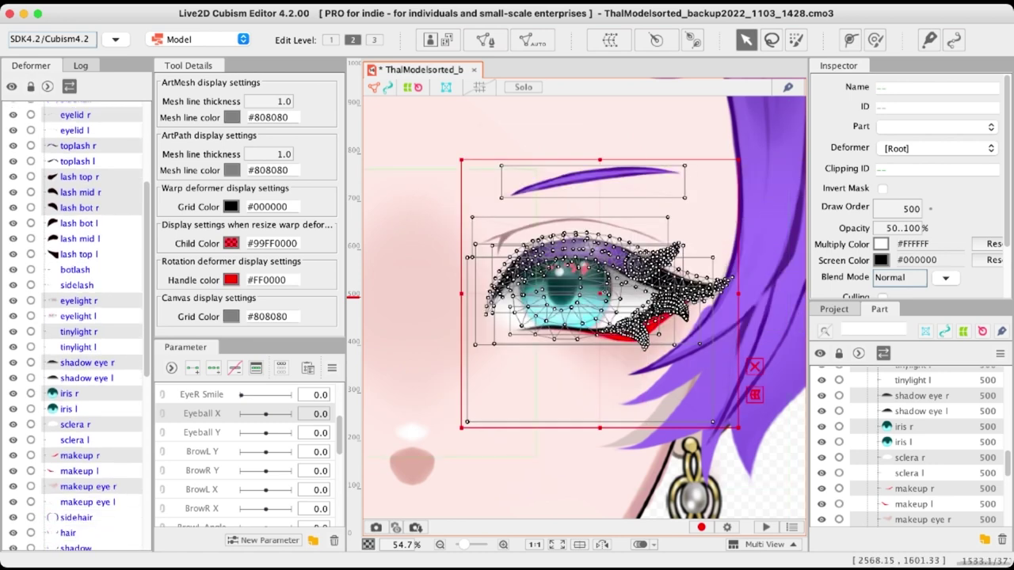
# Remove the eye brow r and makeup eye r meshes from the selection
pyautogui.scroll(5, 79, 317)
pyautogui.keyDown('super'); pyautogui.click(82, 157); pyautogui.keyUp('super')
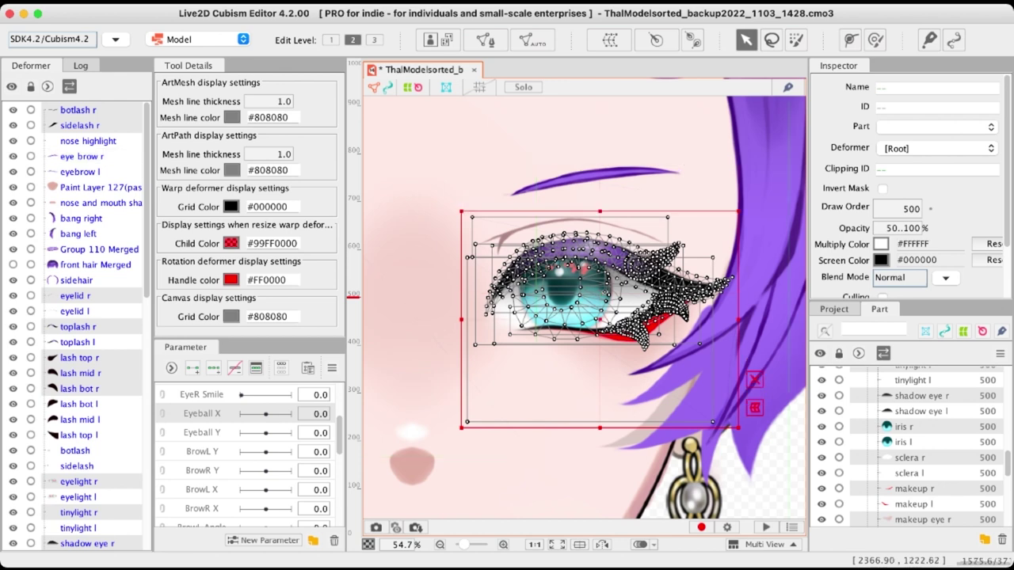
pyautogui.scroll(-4, 75, 381)
pyautogui.scroll(-6, 79, 317)
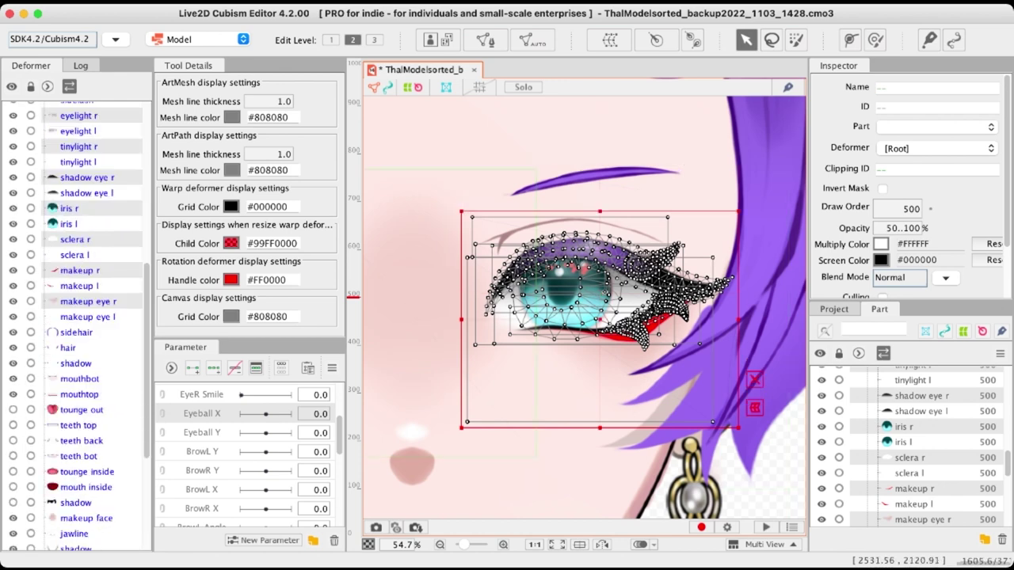
pyautogui.keyDown('super'); pyautogui.click(83, 301); pyautogui.keyUp('super')
pyautogui.scroll(10, 82, 301)
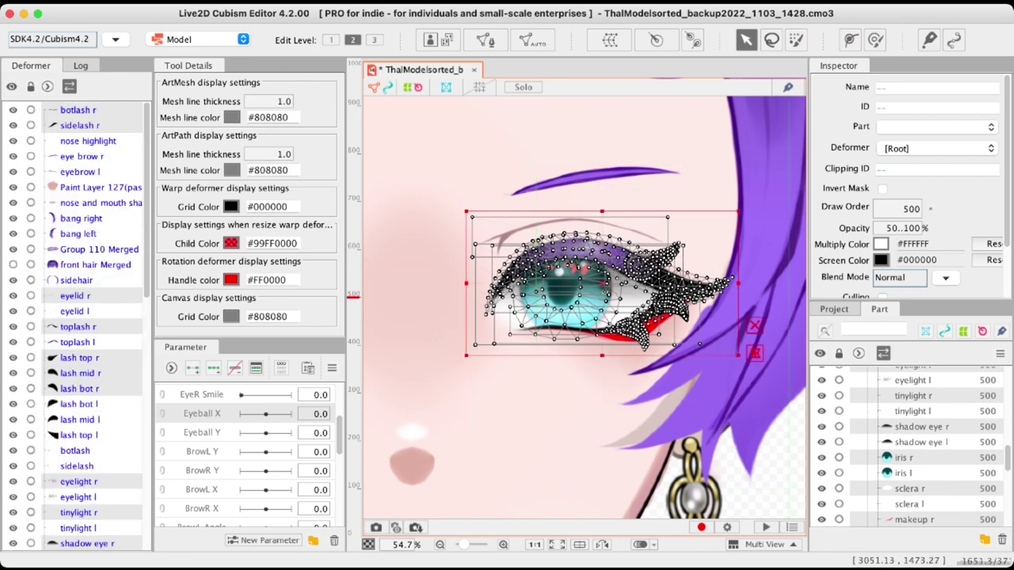
# Create a warp deformer named Eye XY R around the selected right-eye meshes
pyautogui.click(610, 41)
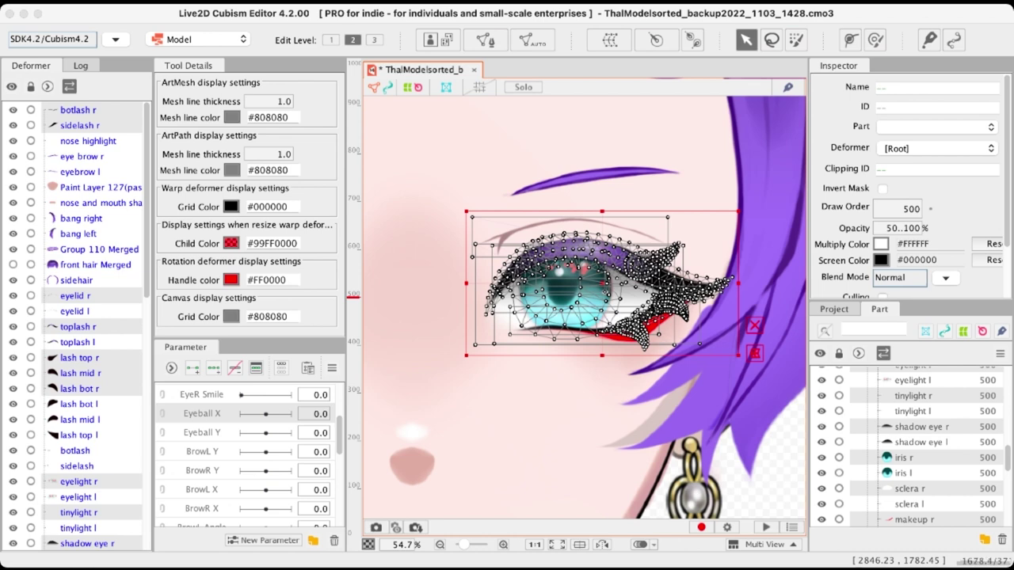
pyautogui.press('Return')
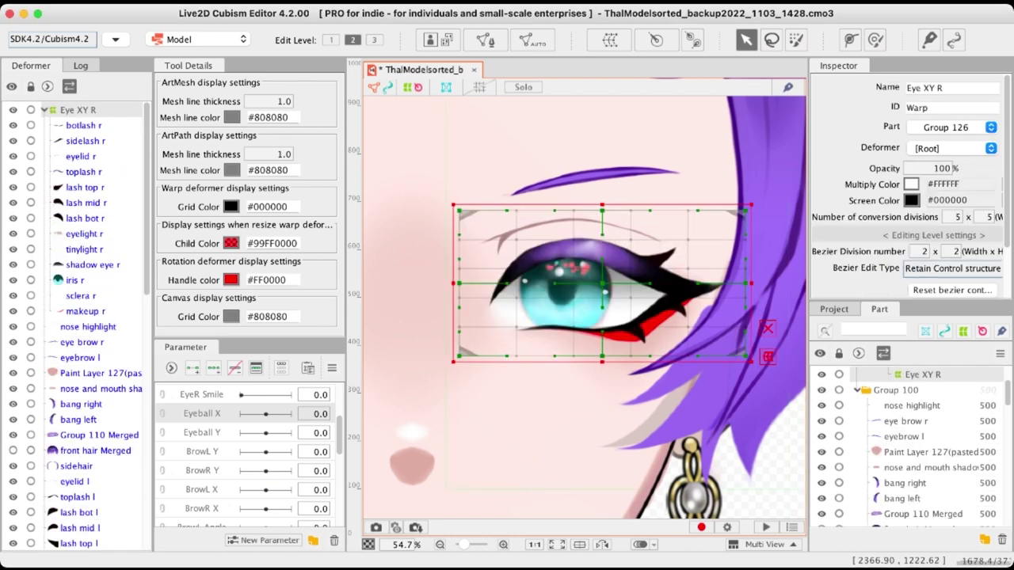
pyautogui.click(673, 389)
# Select the iris r, eyelight r and tinylight r meshes together
pyautogui.click(593, 279)
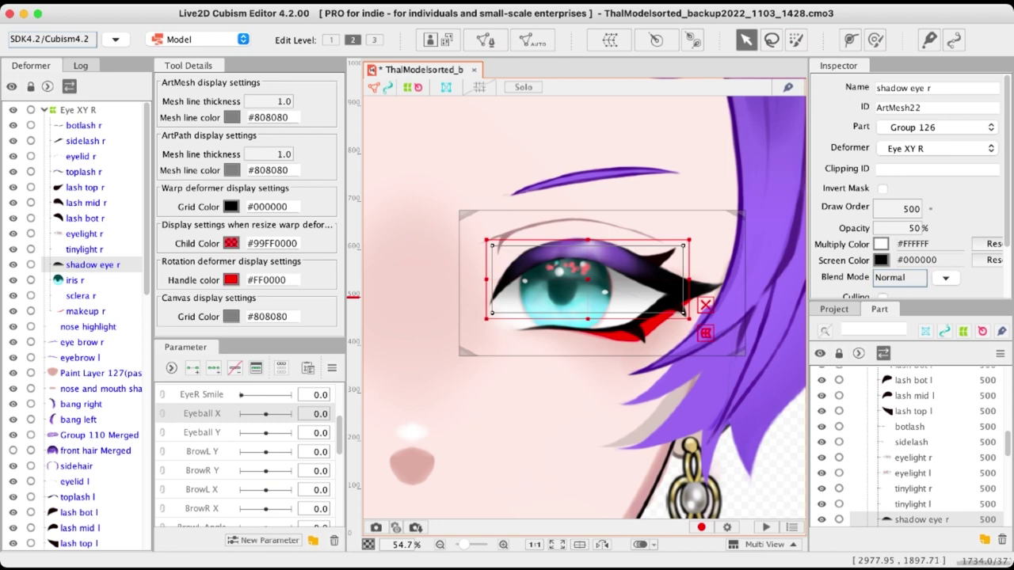
pyautogui.scroll(3, 599, 324)
pyautogui.click(599, 324)
pyautogui.scroll(-3, 572, 346)
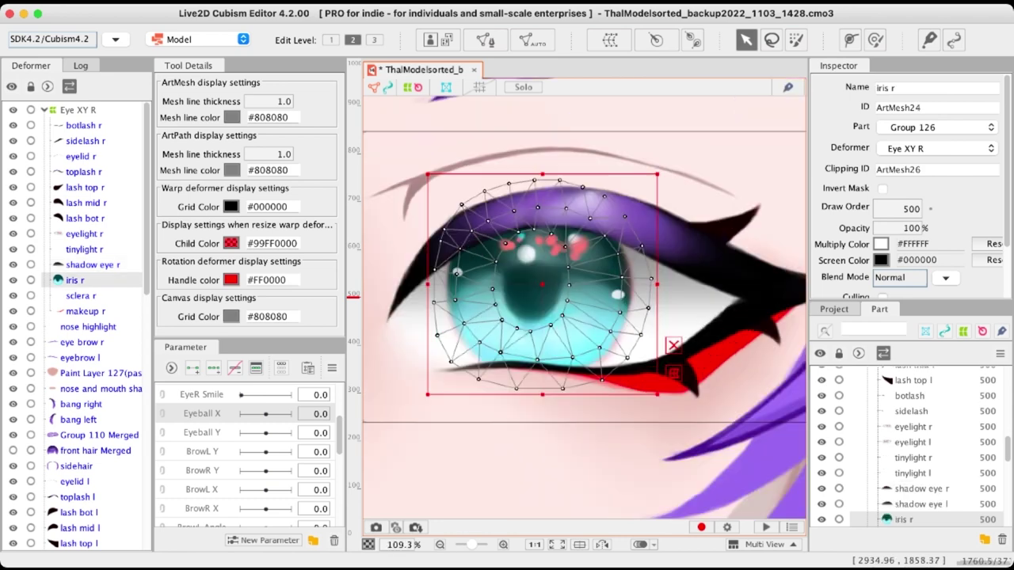
pyautogui.scroll(3, 567, 315)
pyautogui.keyDown('shift'); pyautogui.click(577, 247); pyautogui.keyUp('shift')
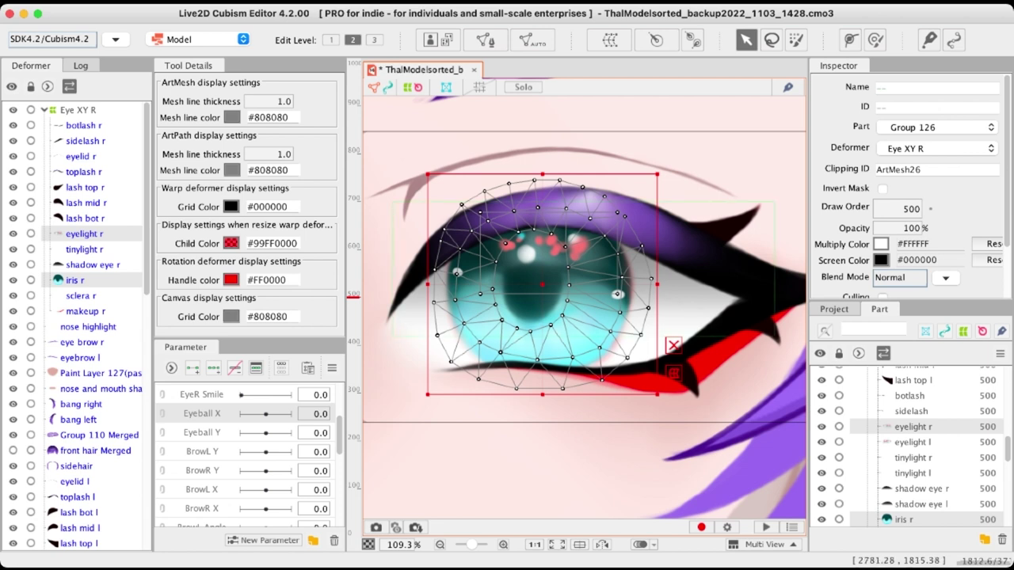
pyautogui.keyDown('shift'); pyautogui.click(618, 294); pyautogui.keyUp('shift')
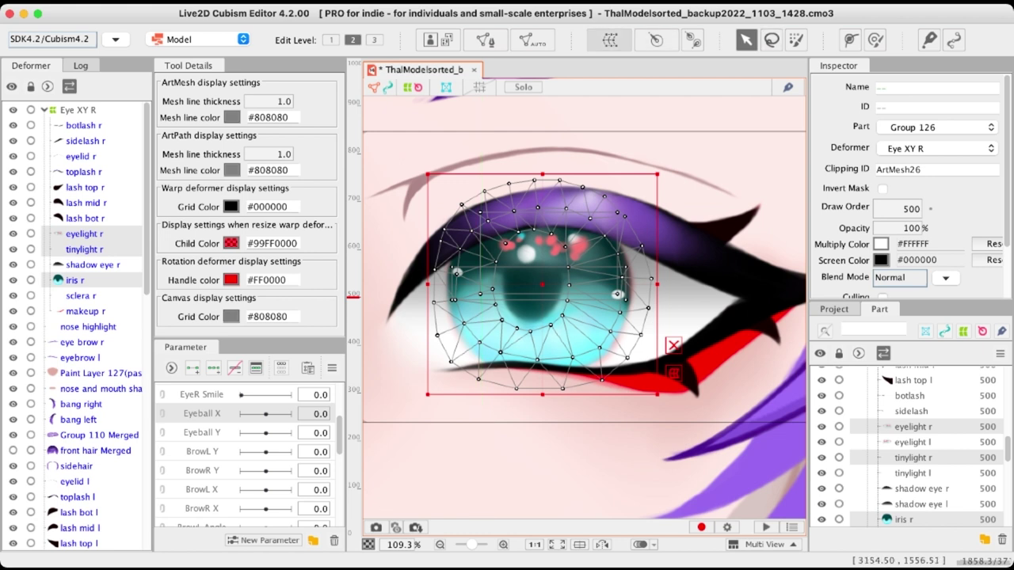
# Create a warp deformer named Eyeball XY R around the iris and light meshes, nested inside Eye XY R
pyautogui.click(610, 40)
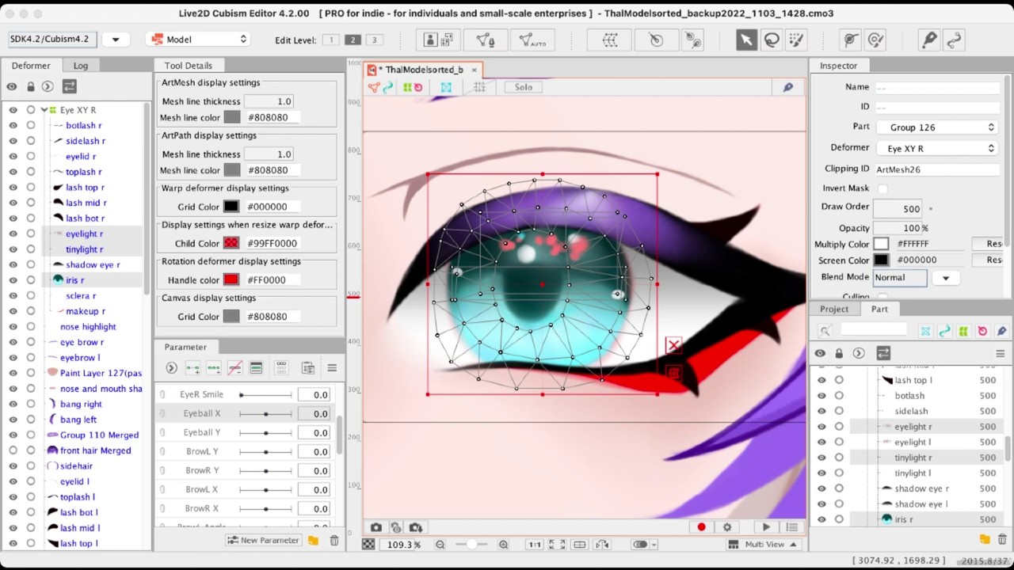
pyautogui.press('Return')
pyautogui.scroll(-2, 528, 288)
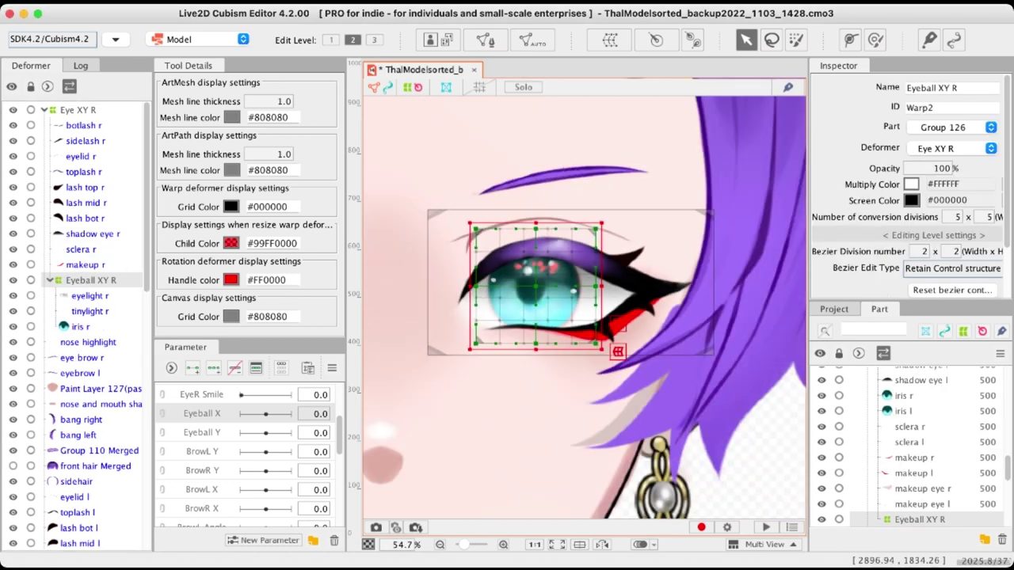
pyautogui.scroll(2, 533, 287)
pyautogui.moveTo(545, 300); pyautogui.dragTo(538, 280)
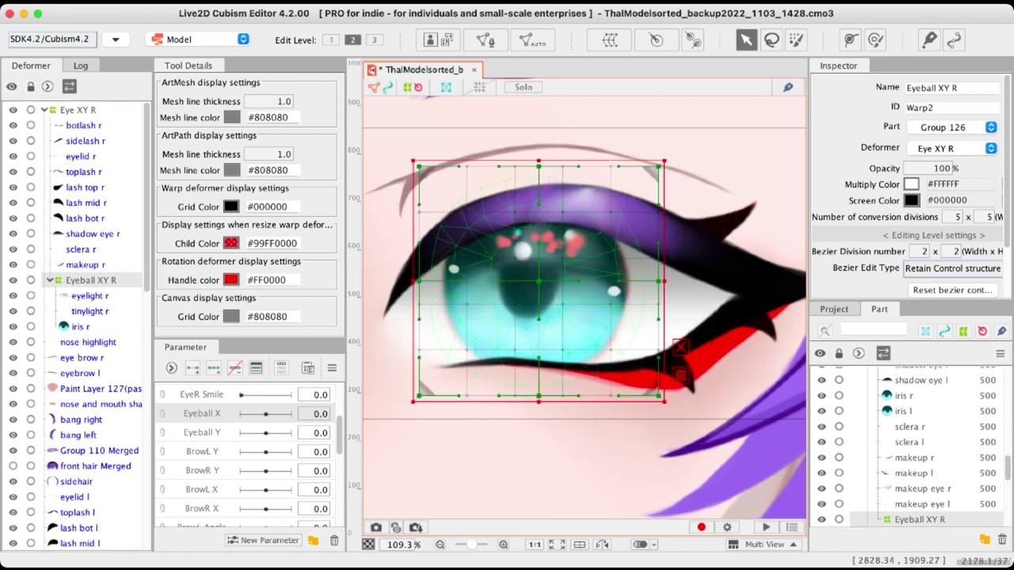
# Look through the parameter list, from the Angle and Eyeball parameters to the Brow, Mouth and Body ones
pyautogui.scroll(4, 250, 456)
pyautogui.scroll(-4, 250, 456)
pyautogui.click(202, 432)
pyautogui.scroll(5, 249, 455)
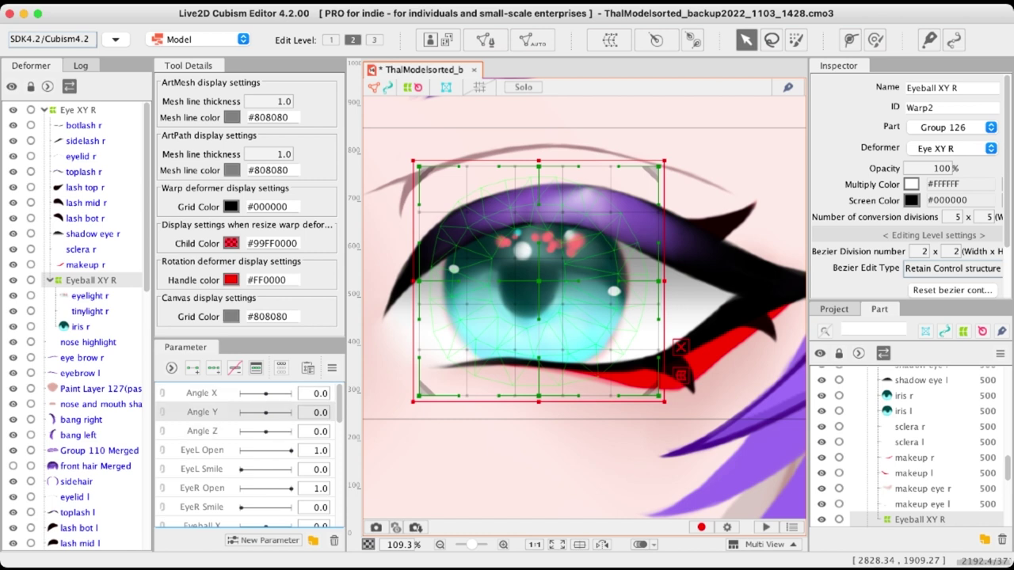
pyautogui.scroll(-5, 248, 413)
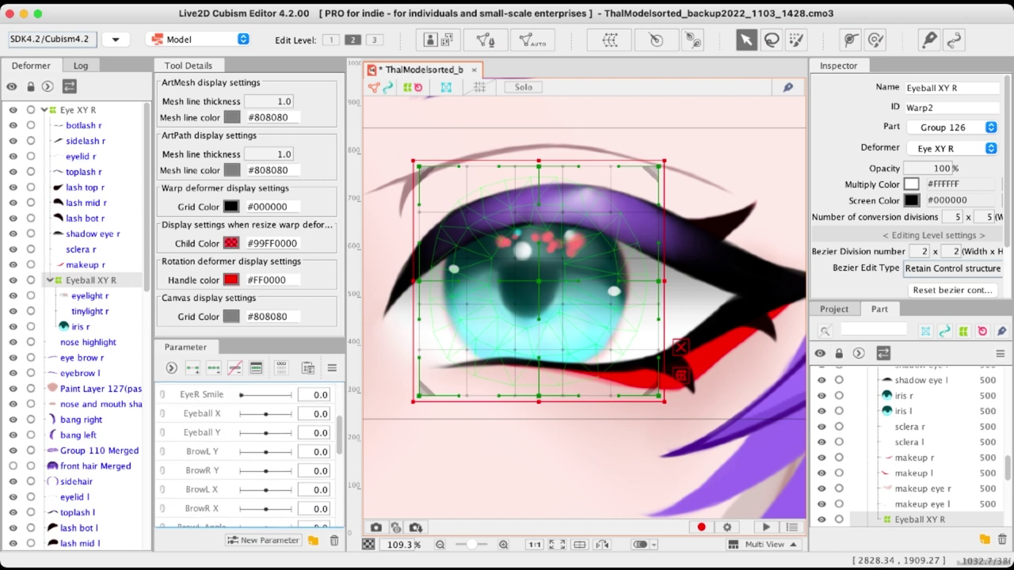
pyautogui.scroll(5, 248, 413)
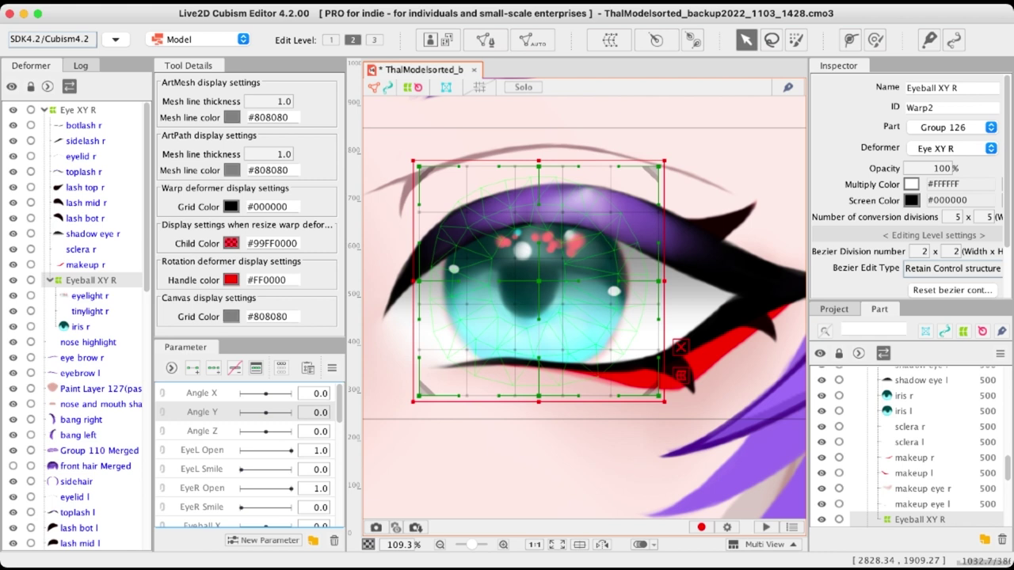
pyautogui.scroll(-1, 249, 455)
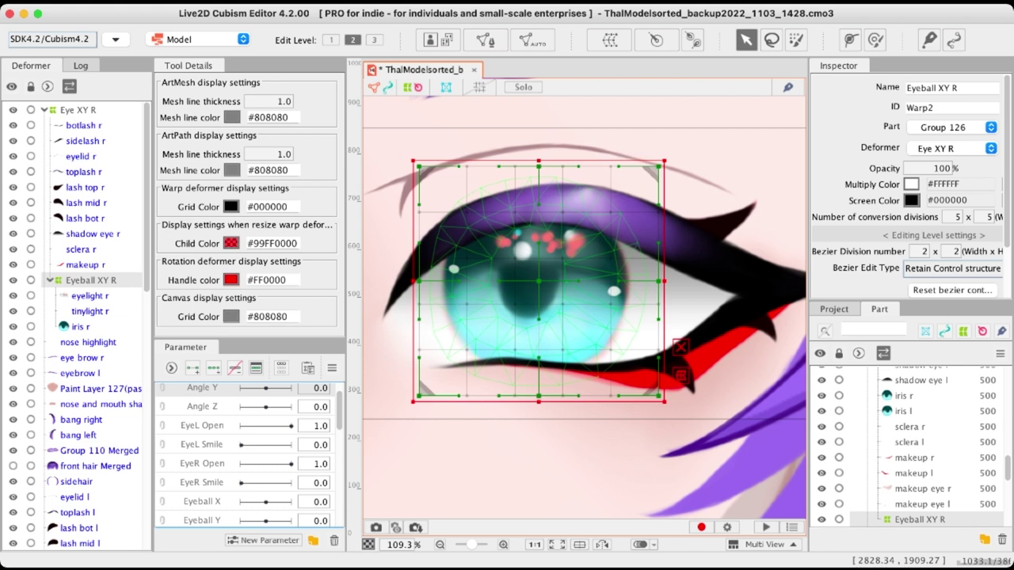
pyautogui.scroll(-5, 248, 455)
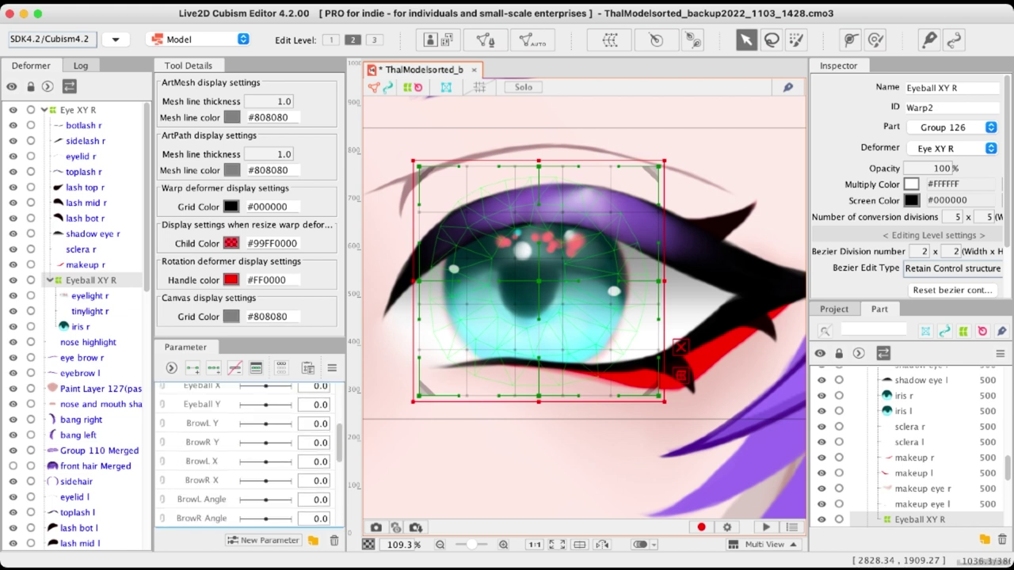
pyautogui.scroll(-3, 249, 455)
pyautogui.scroll(-3, 249, 454)
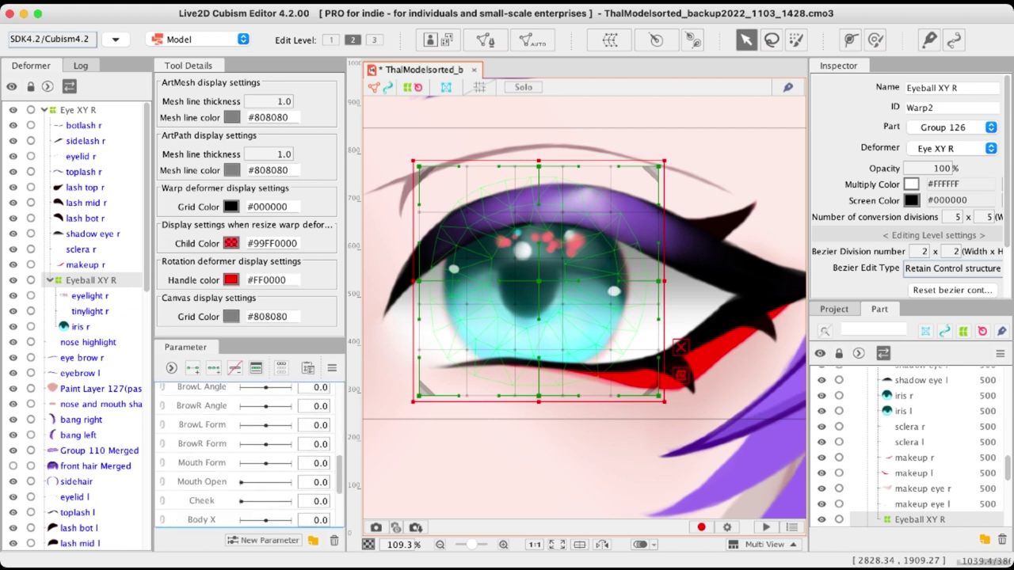
pyautogui.scroll(4, 249, 454)
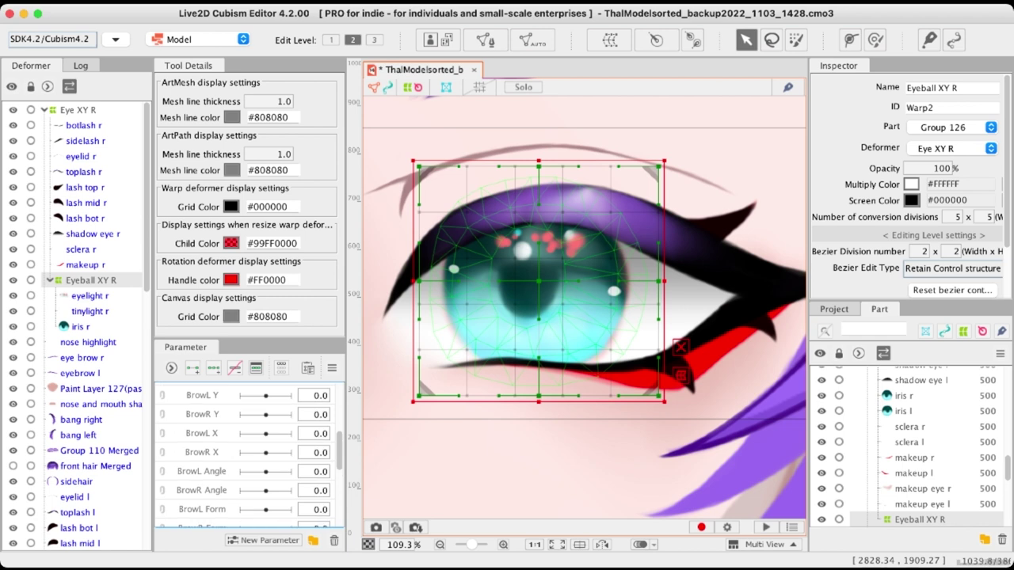
# Add three keys to the Eyeball X parameter for the Eyeball XY R deformer
pyautogui.scroll(-3, 249, 455)
pyautogui.scroll(10, 248, 455)
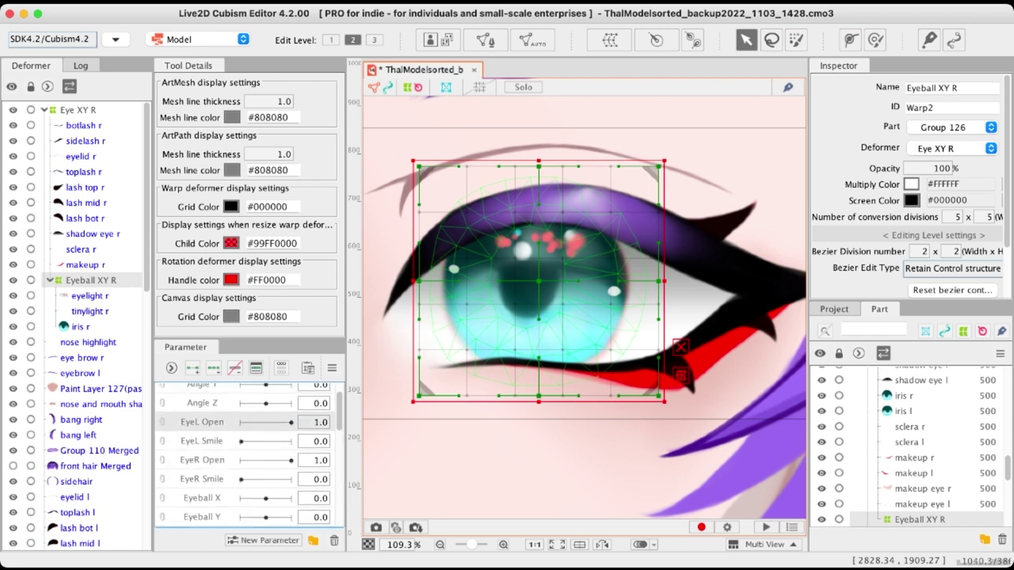
pyautogui.scroll(2, 249, 455)
pyautogui.scroll(-4, 249, 455)
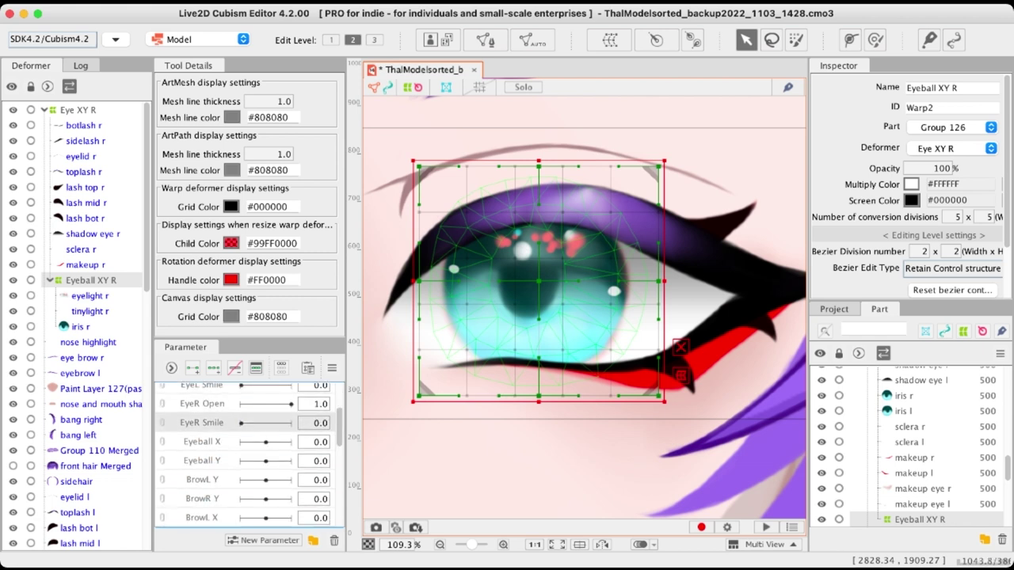
pyautogui.scroll(4, 249, 455)
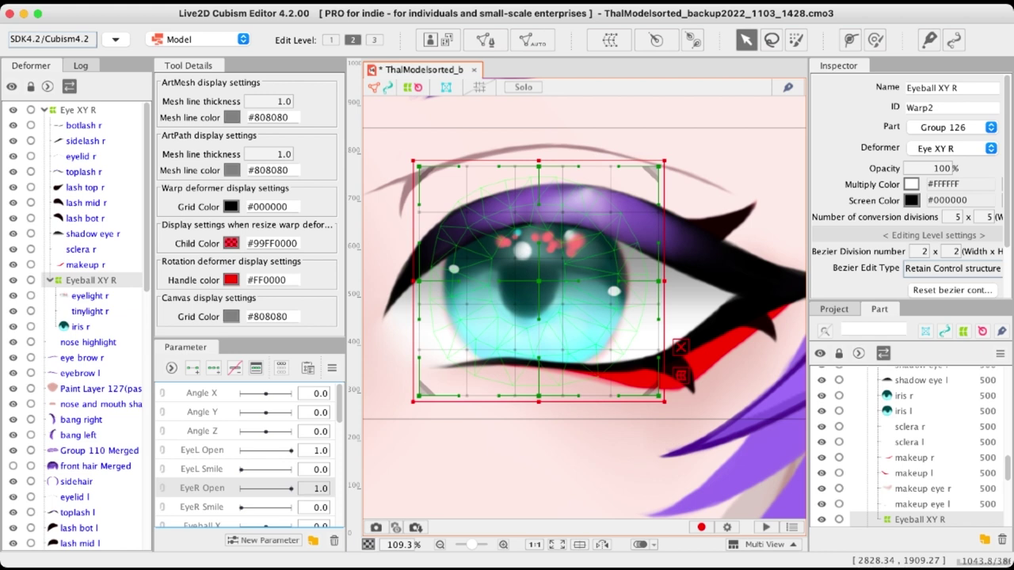
pyautogui.scroll(-5, 249, 455)
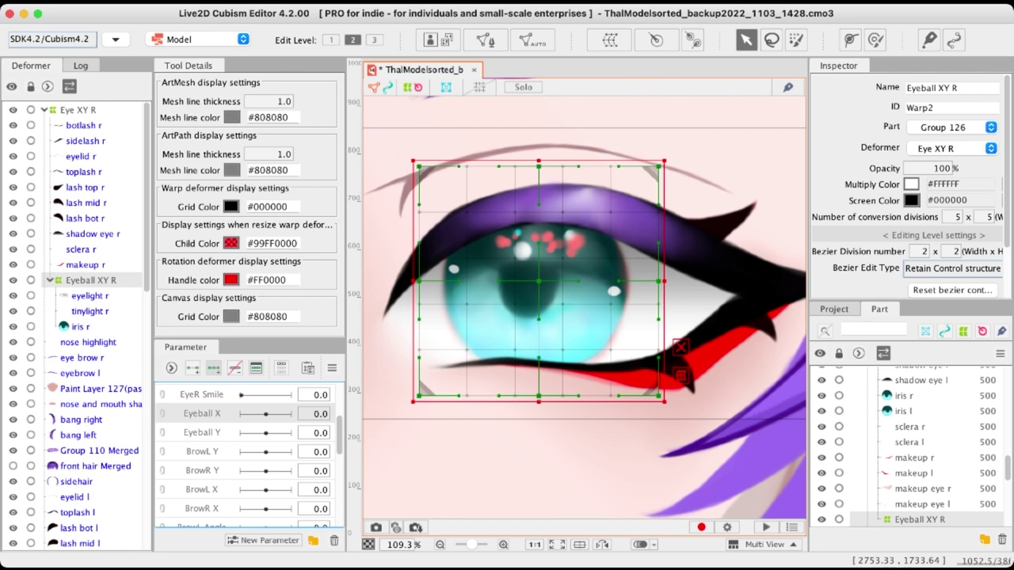
pyautogui.click(214, 368)
pyautogui.click(241, 414)
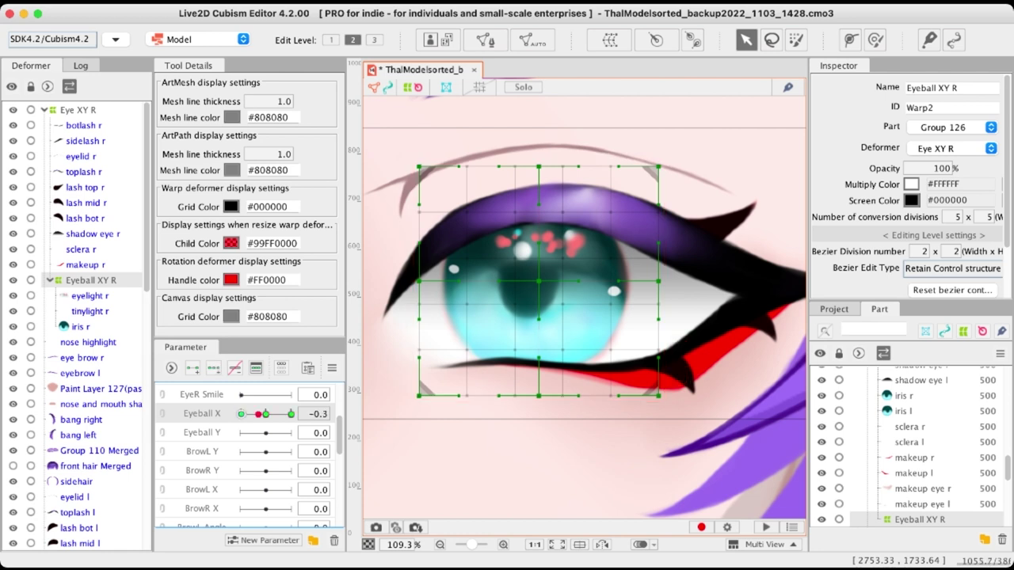
# Run Eyeball X through its three keys, return it to 0, and save the model
pyautogui.click(266, 415)
pyautogui.click(291, 414)
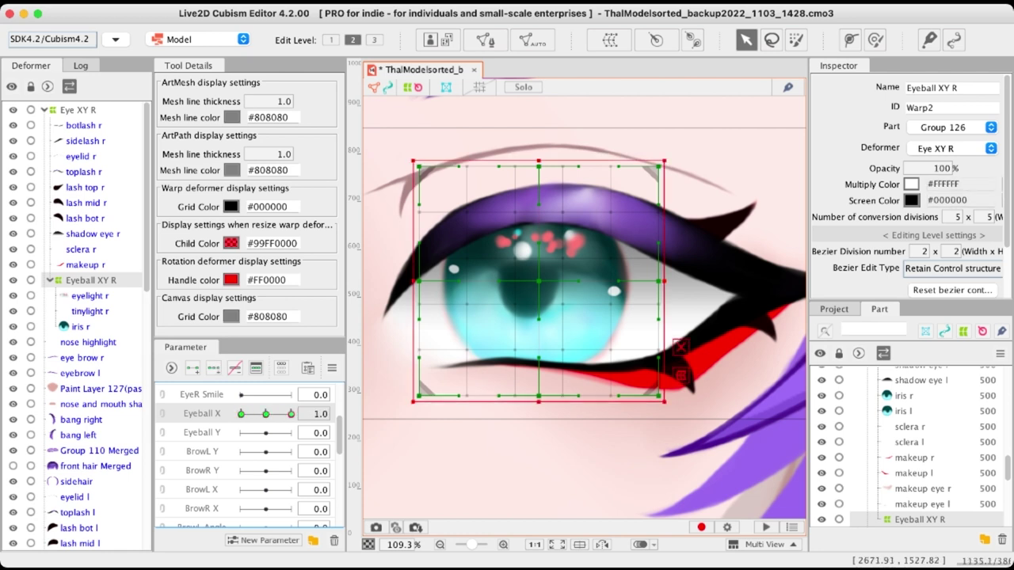
pyautogui.click(266, 415)
pyautogui.click(240, 414)
pyautogui.click(266, 414)
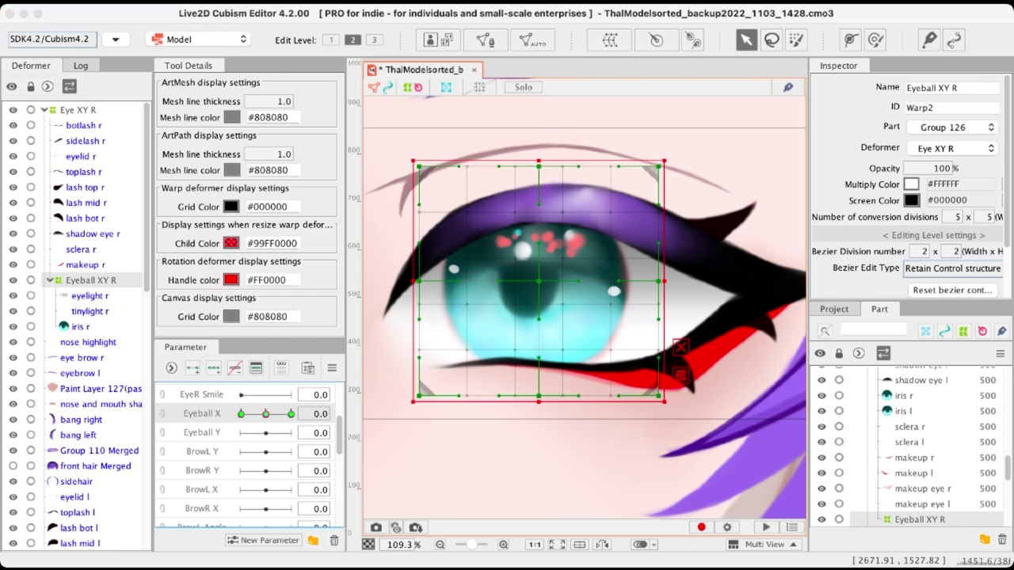
pyautogui.hotkey('ctrl', 's')
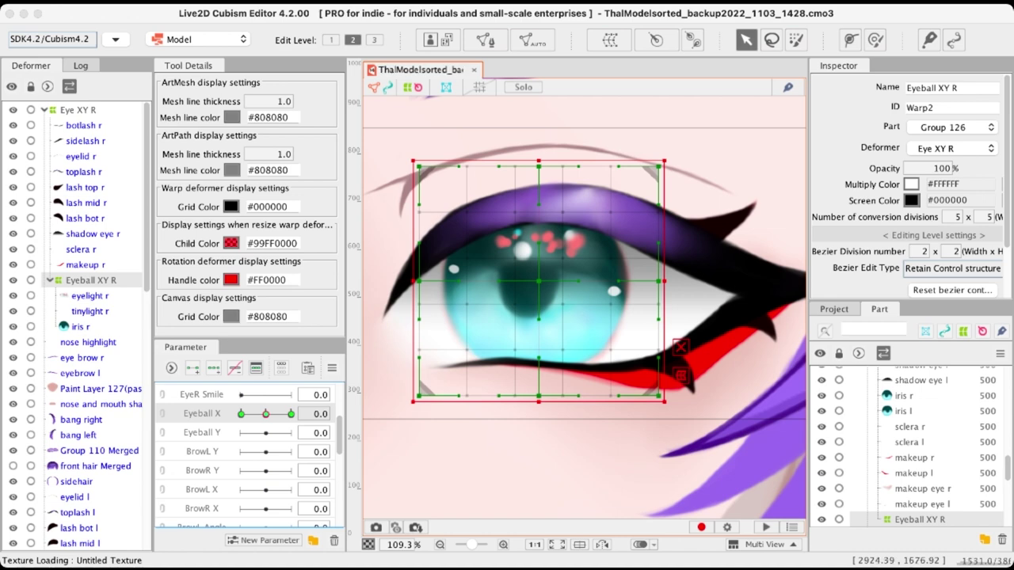
# At Eyeball X -1.0, move the Eyeball XY R deformer horizontally so the iris reaches the inner corner of the eye
pyautogui.scroll(-2, 585, 308)
pyautogui.scroll(2, 585, 307)
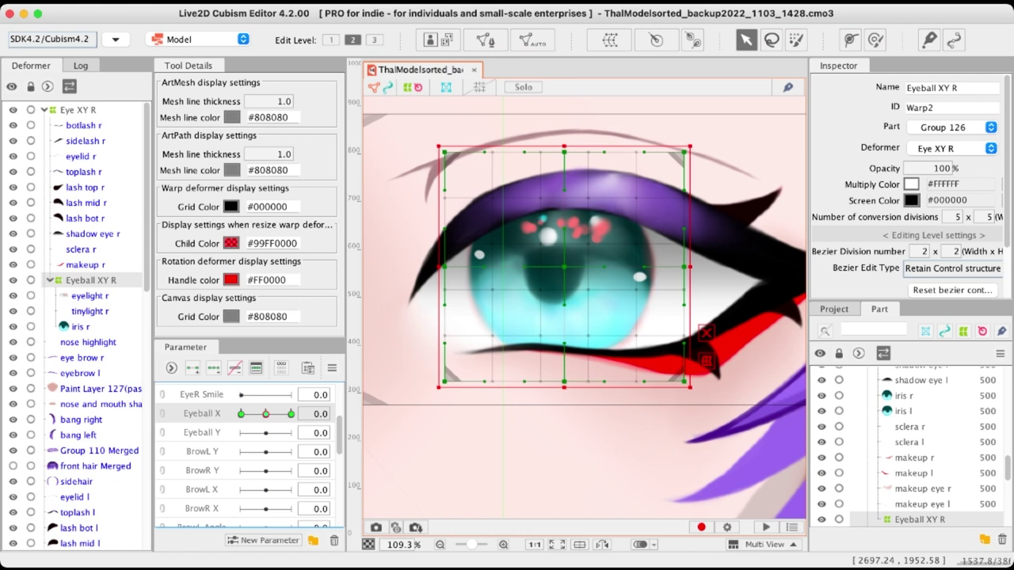
pyautogui.click(241, 414)
pyautogui.moveTo(564, 267); pyautogui.dragTo(475, 267)
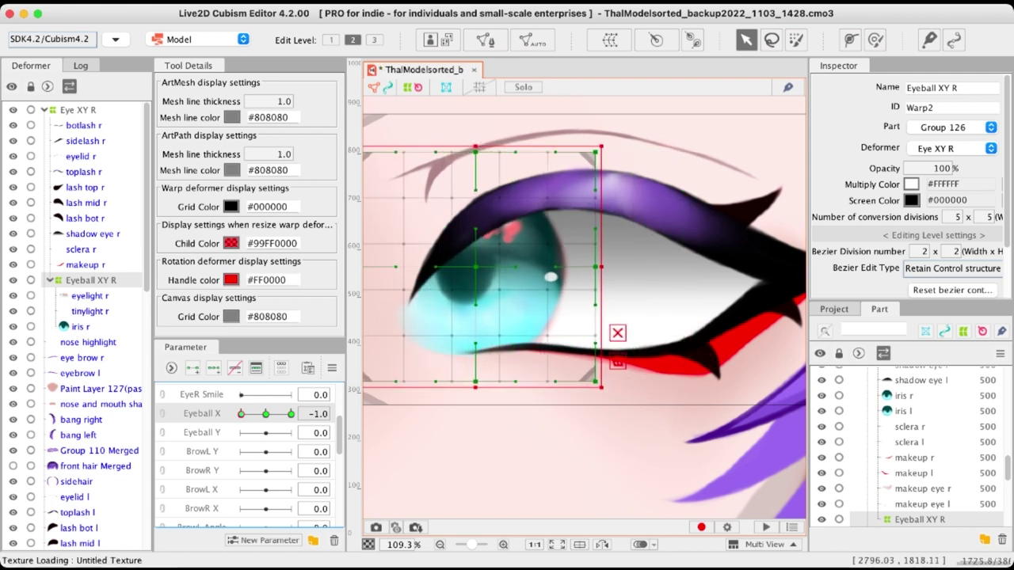
# Compare the iris position at Eyeball X 1.0, 0 and -1.0, and inspect the -1.0 pose against the surrounding face
pyautogui.click(291, 414)
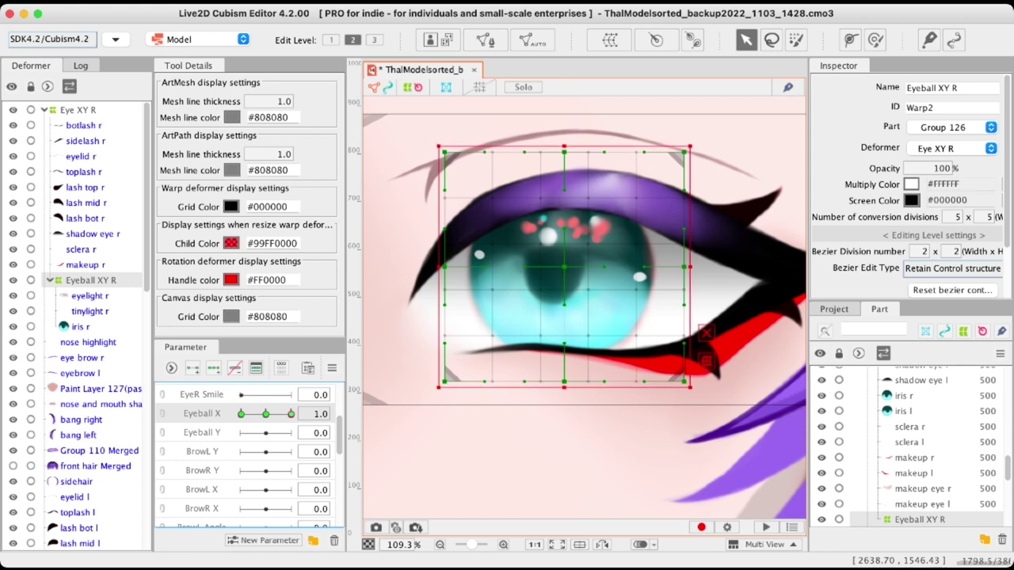
pyautogui.click(314, 414)
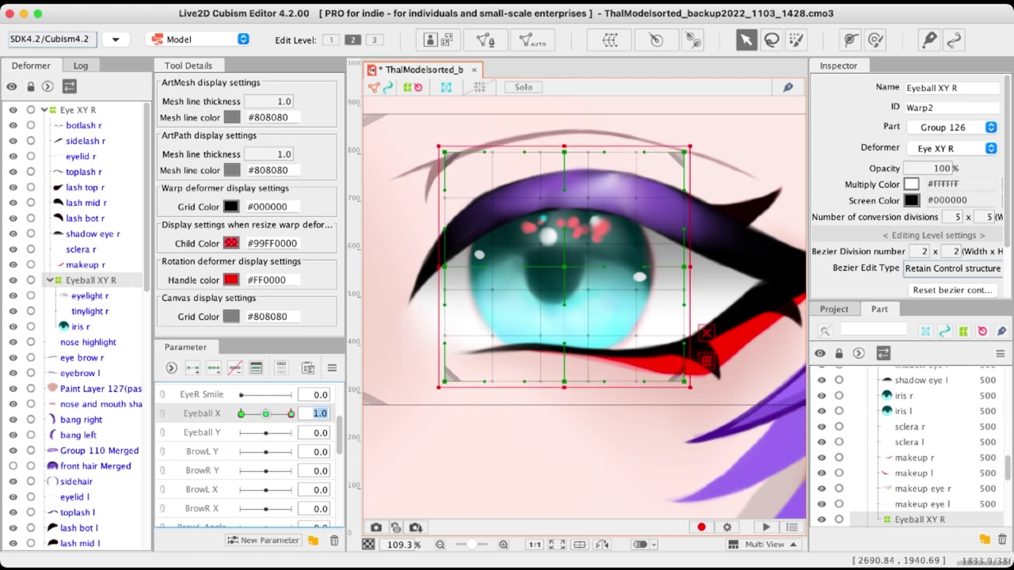
pyautogui.write('0')
pyautogui.press('Return')
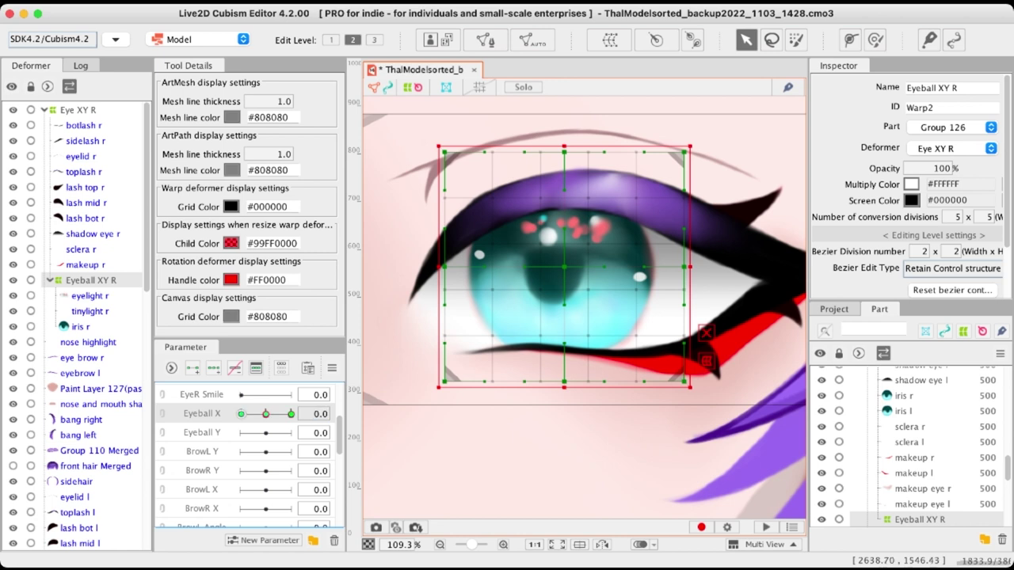
pyautogui.moveTo(266, 415); pyautogui.dragTo(240, 414)
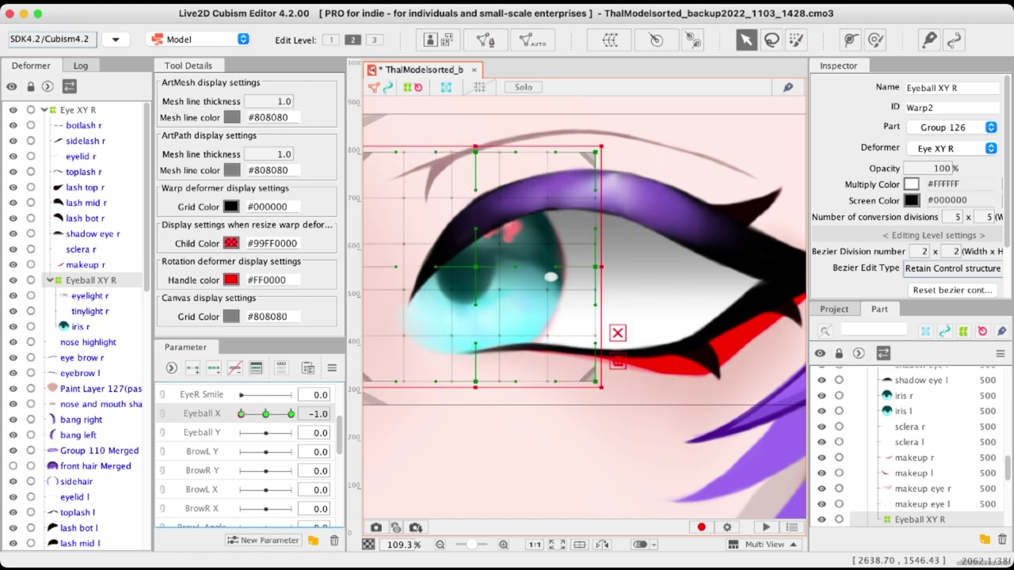
pyautogui.scroll(-2, 582, 282)
pyautogui.scroll(-2, 582, 282)
pyautogui.scroll(2, 589, 281)
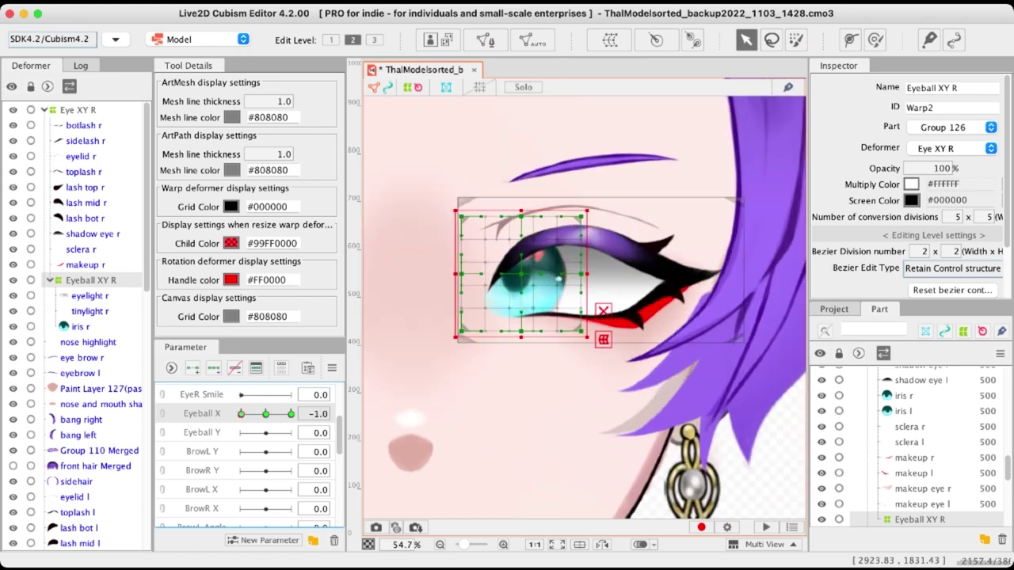
pyautogui.scroll(2, 579, 274)
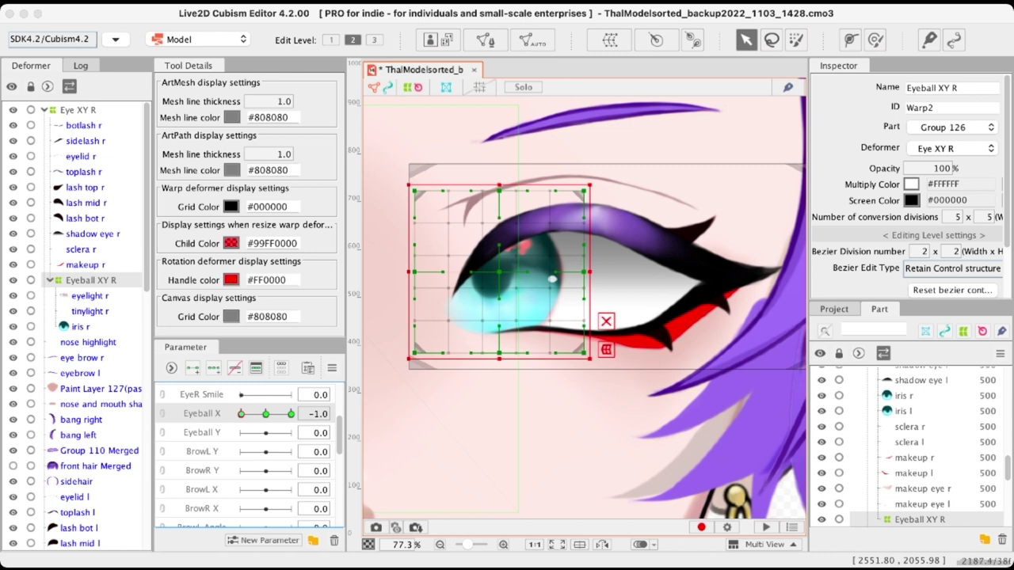
# At Eyeball X 1.0, move the Eyeball XY R deformer further toward the outer corner of the eye
pyautogui.click(291, 413)
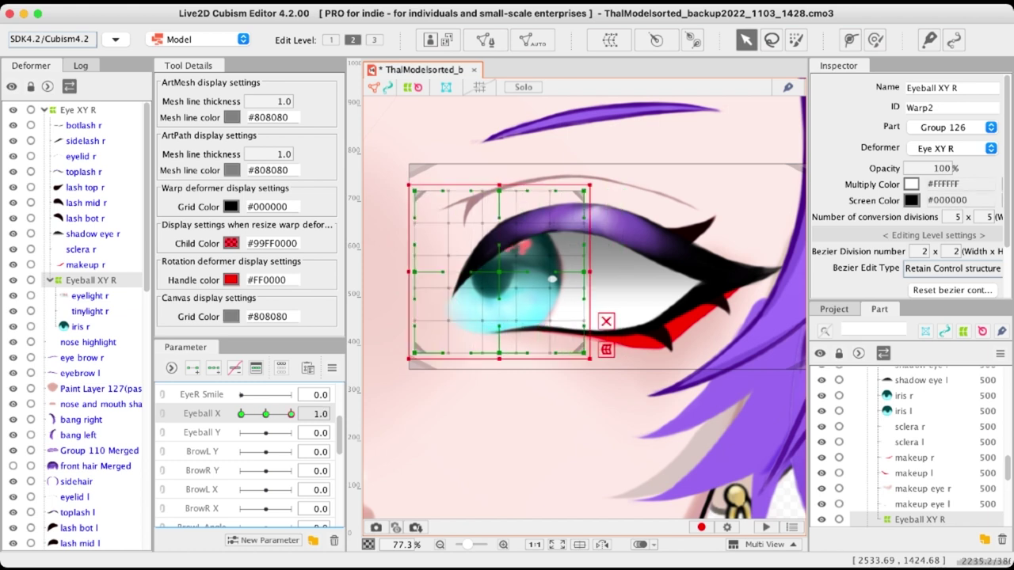
pyautogui.moveTo(291, 413); pyautogui.dragTo(241, 414)
pyautogui.click(290, 413)
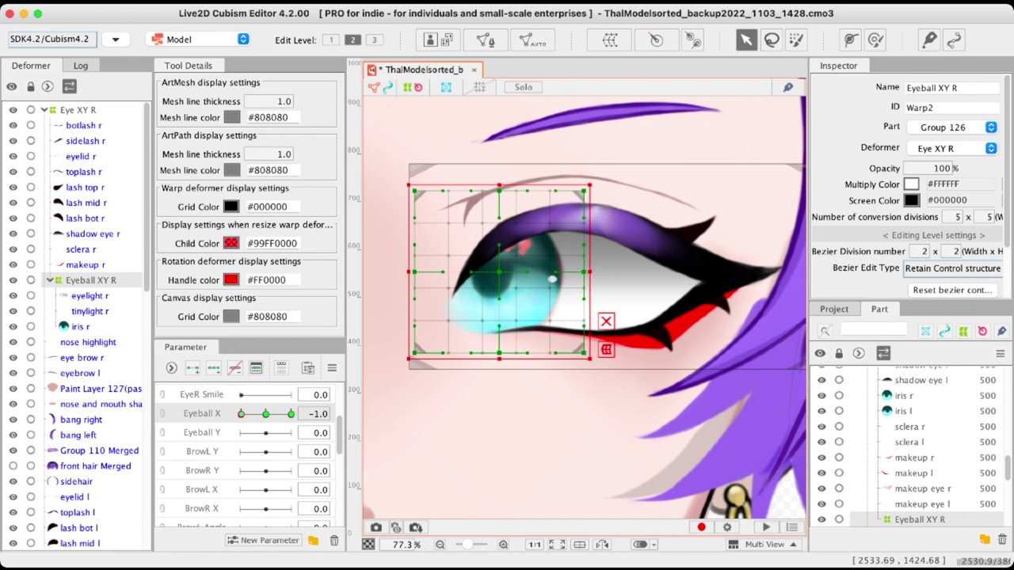
pyautogui.press('super+Tab')
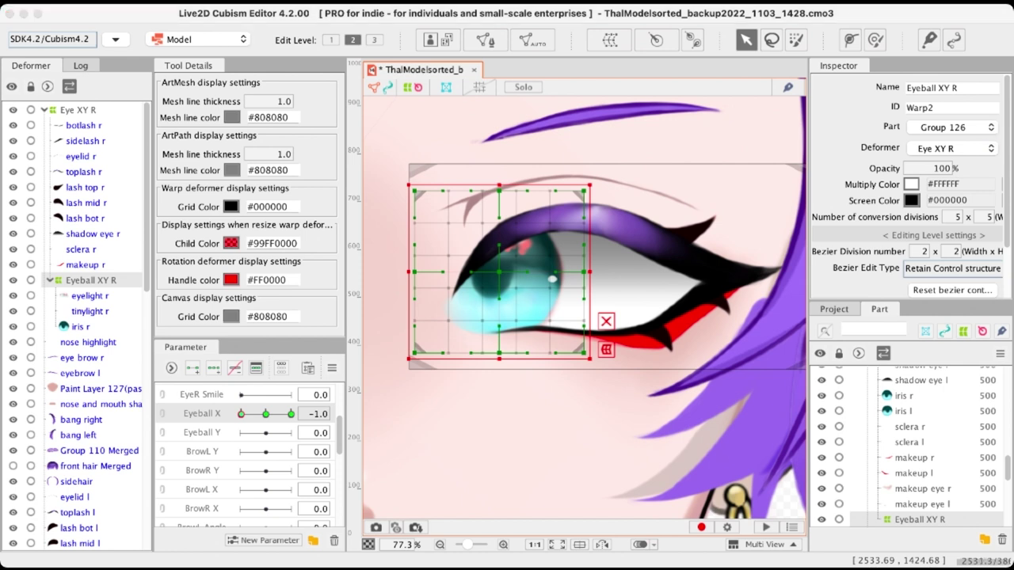
pyautogui.press('super+Tab')
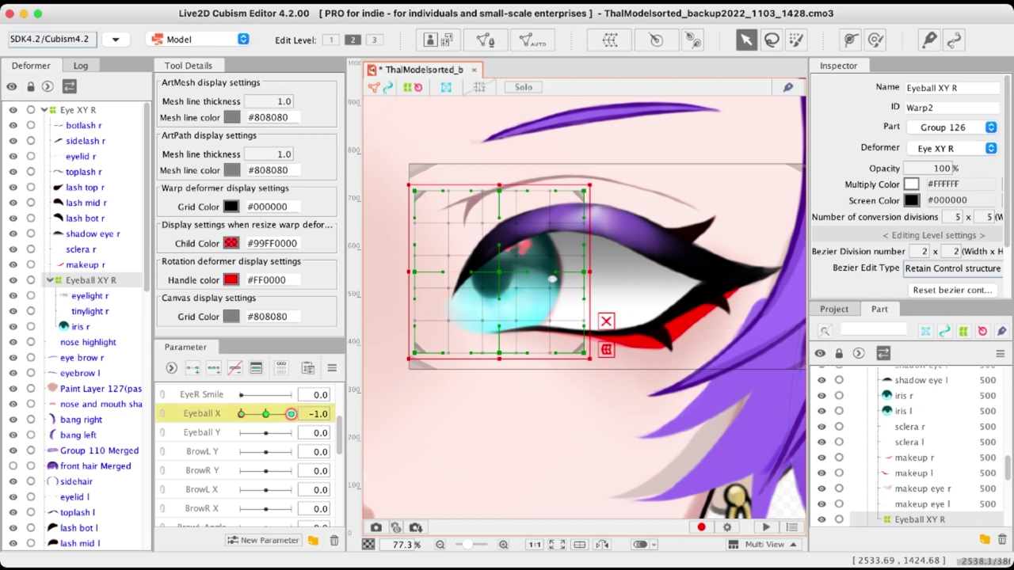
pyautogui.click(291, 414)
pyautogui.scroll(-2, 558, 285)
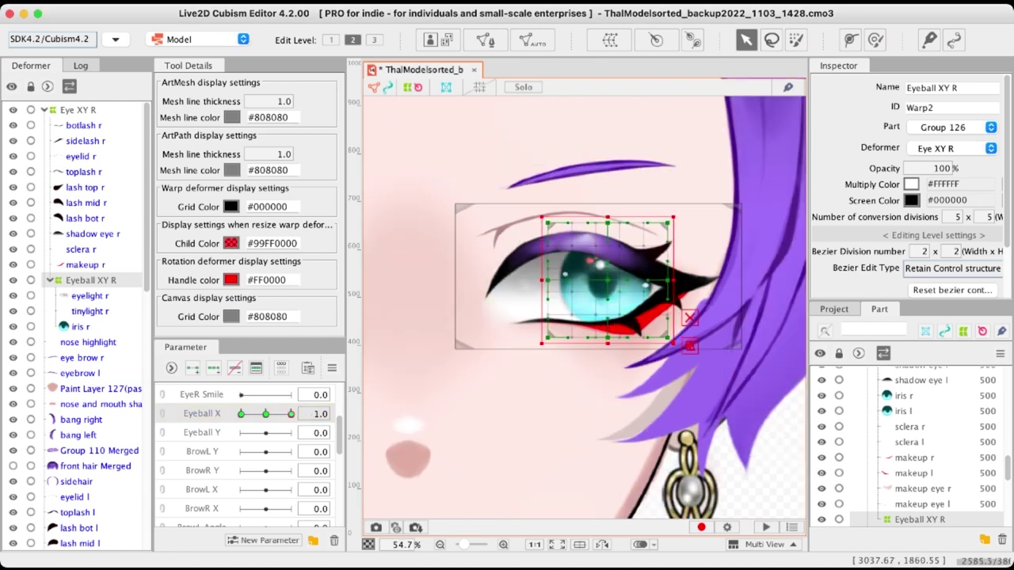
pyautogui.scroll(2, 615, 282)
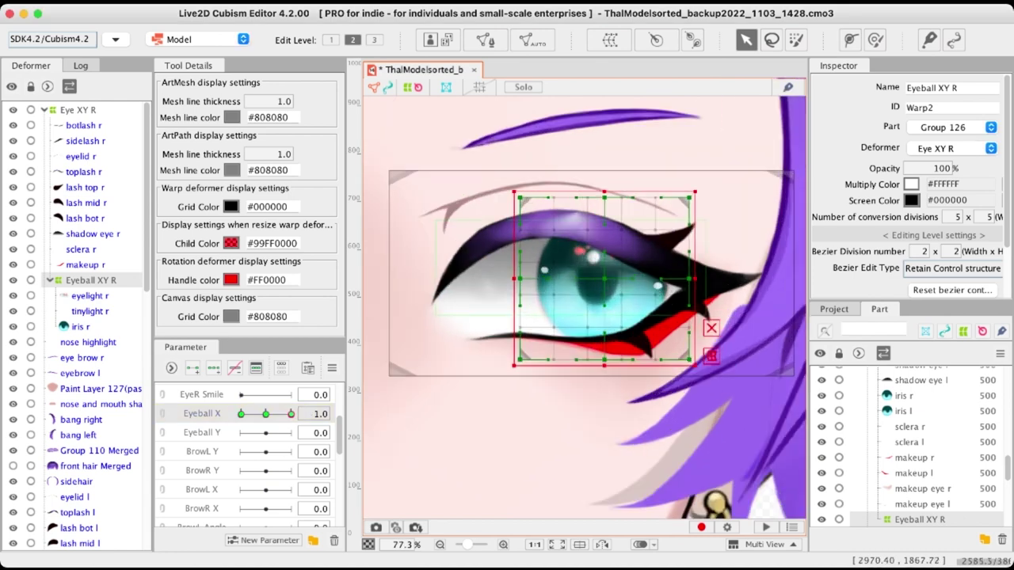
pyautogui.moveTo(606, 280); pyautogui.dragTo(624, 279)
pyautogui.scroll(-2, 501, 311)
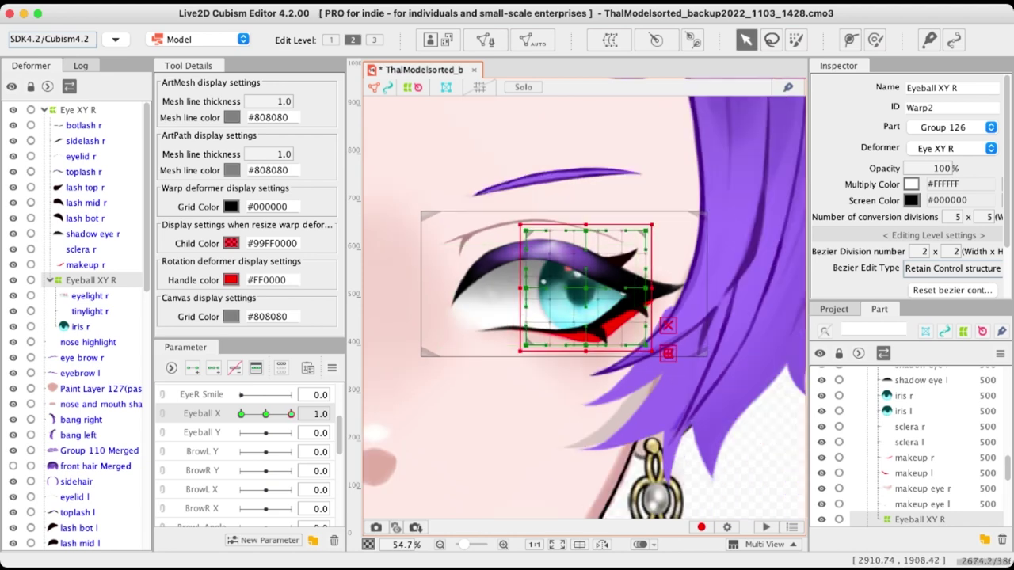
pyautogui.scroll(2, 547, 325)
# Preview the horizontal iris movement with the Eyeball X parameter and return it to 0
pyautogui.moveTo(291, 415)
pyautogui.mouseDown()
pyautogui.moveTo(249, 415)
pyautogui.moveTo(291, 414)
pyautogui.mouseUp()
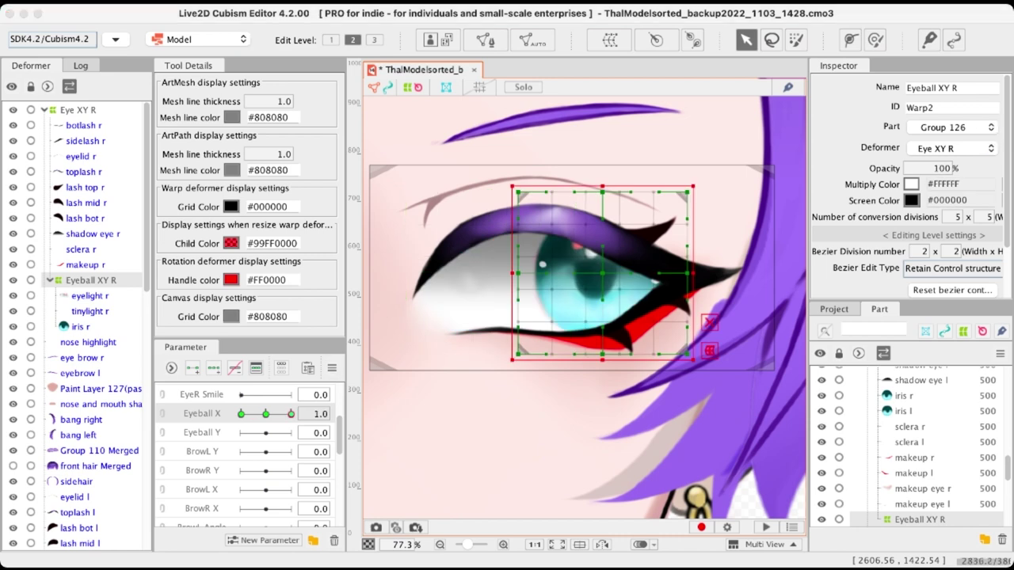
pyautogui.moveTo(291, 414)
pyautogui.mouseDown()
pyautogui.moveTo(241, 414)
pyautogui.moveTo(292, 413)
pyautogui.mouseUp()
pyautogui.scroll(-2, 656, 339)
pyautogui.click(266, 413)
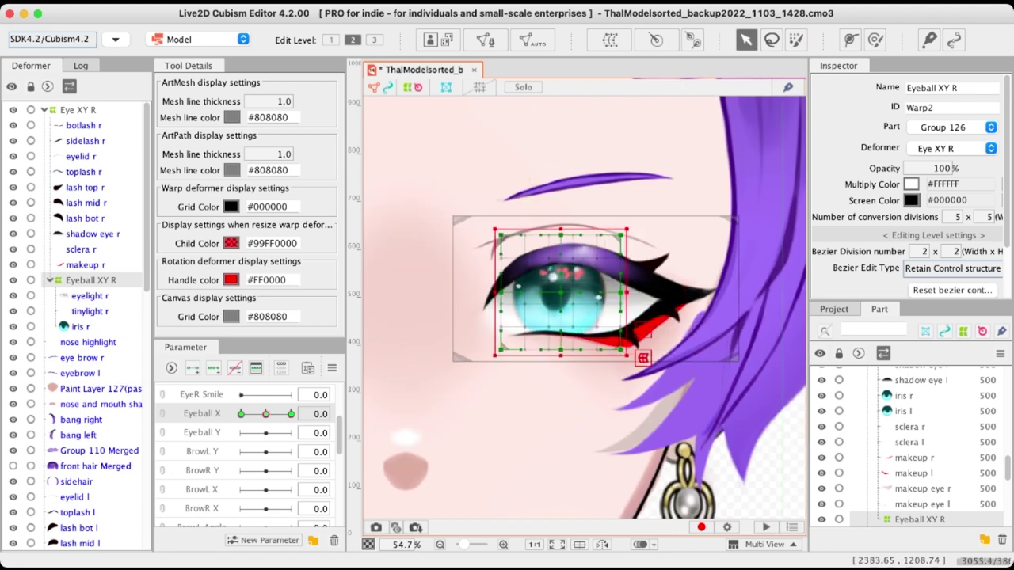
pyautogui.scroll(2, 548, 330)
pyautogui.scroll(-1, 548, 330)
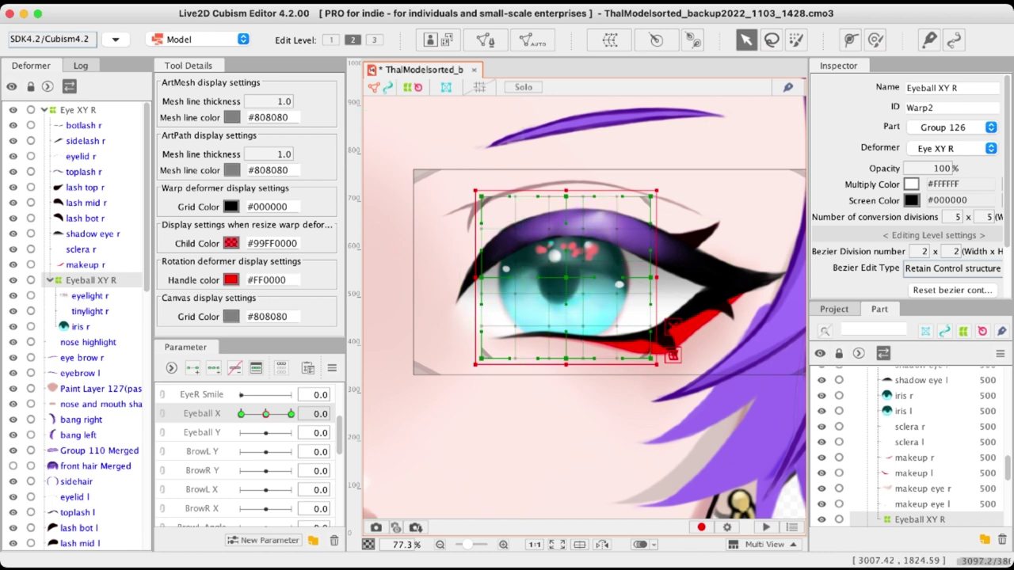
# Add three keys to the Eyeball Y parameter for the Eyeball XY R deformer
pyautogui.scroll(2, 556, 248)
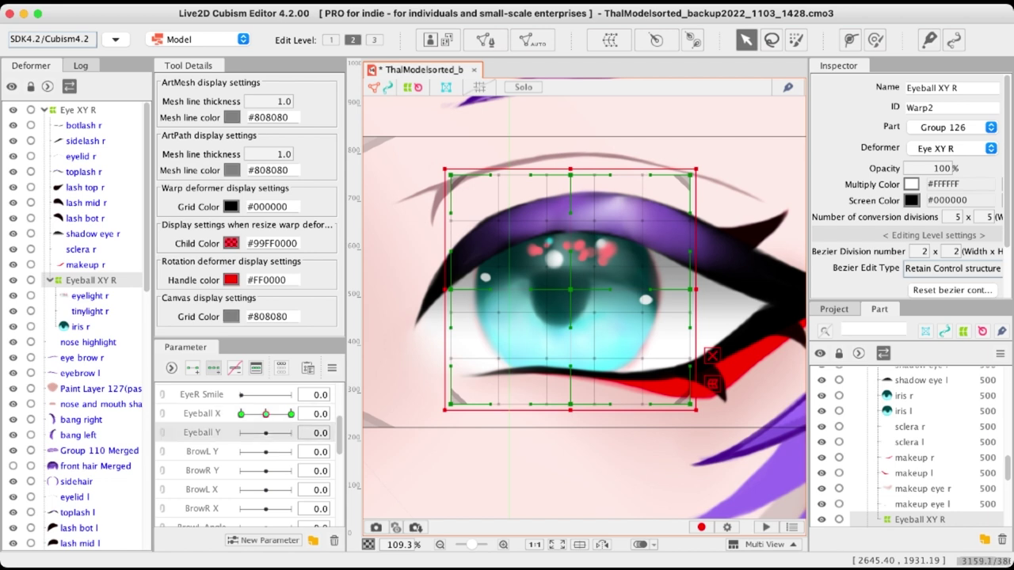
pyautogui.click(214, 368)
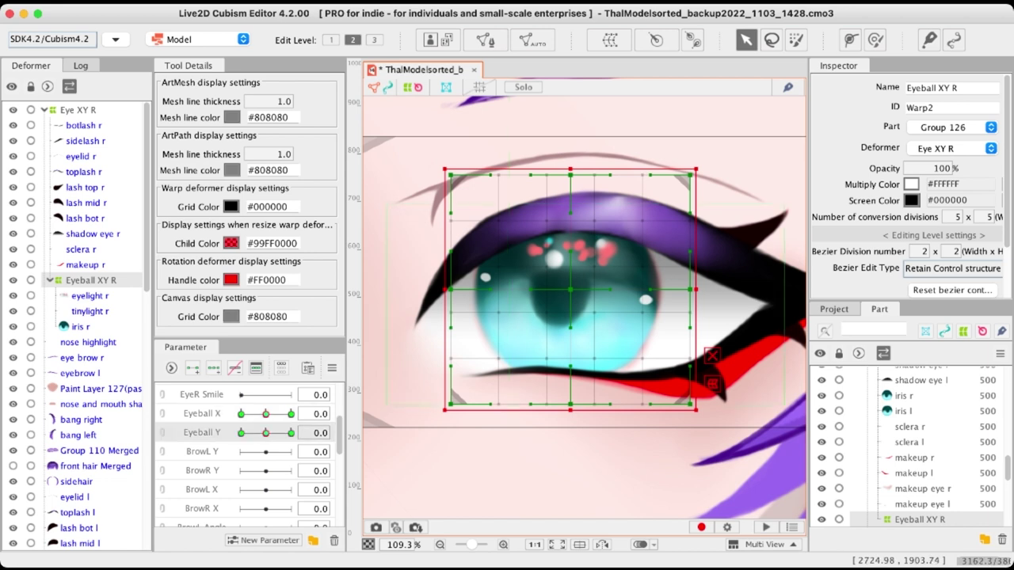
pyautogui.scroll(-3, 605, 286)
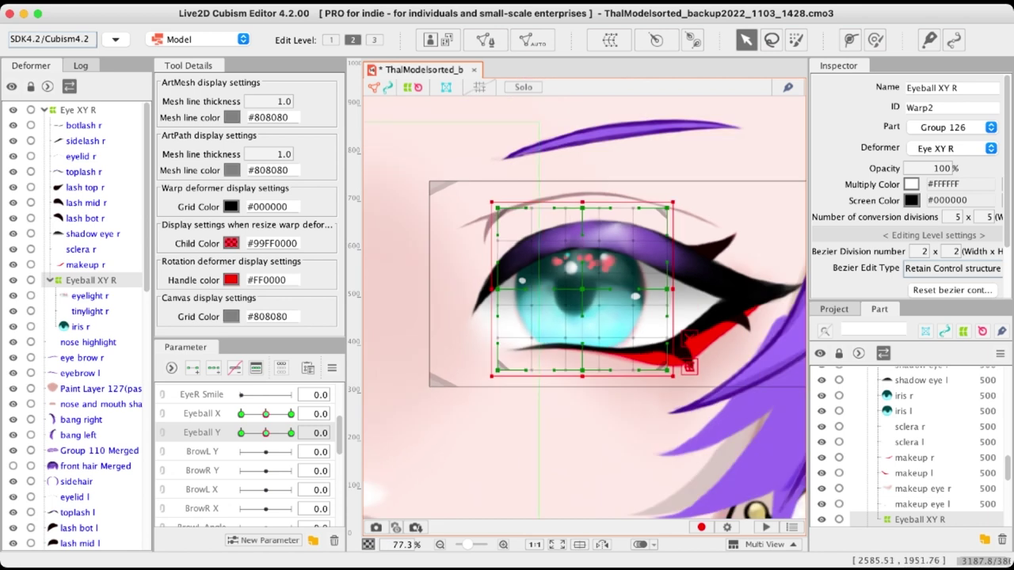
# At Eyeball Y -1.0, move the Eyeball XY R deformer straight down so the iris sinks behind the lower lash line
pyautogui.click(241, 433)
pyautogui.click(291, 433)
pyautogui.click(240, 434)
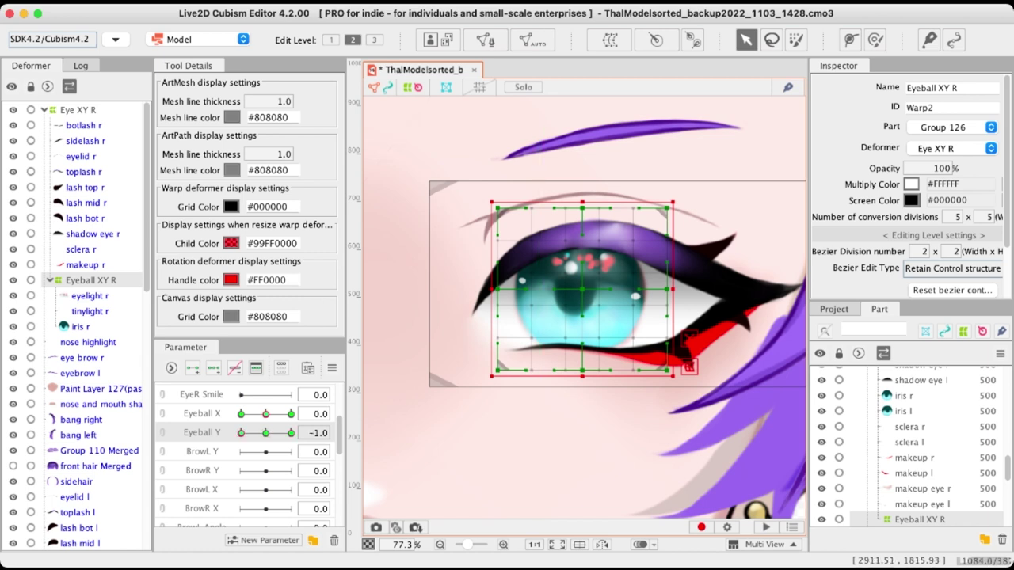
pyautogui.moveTo(690, 367); pyautogui.dragTo(689, 389)
pyautogui.hotkey('shift', 'Down')
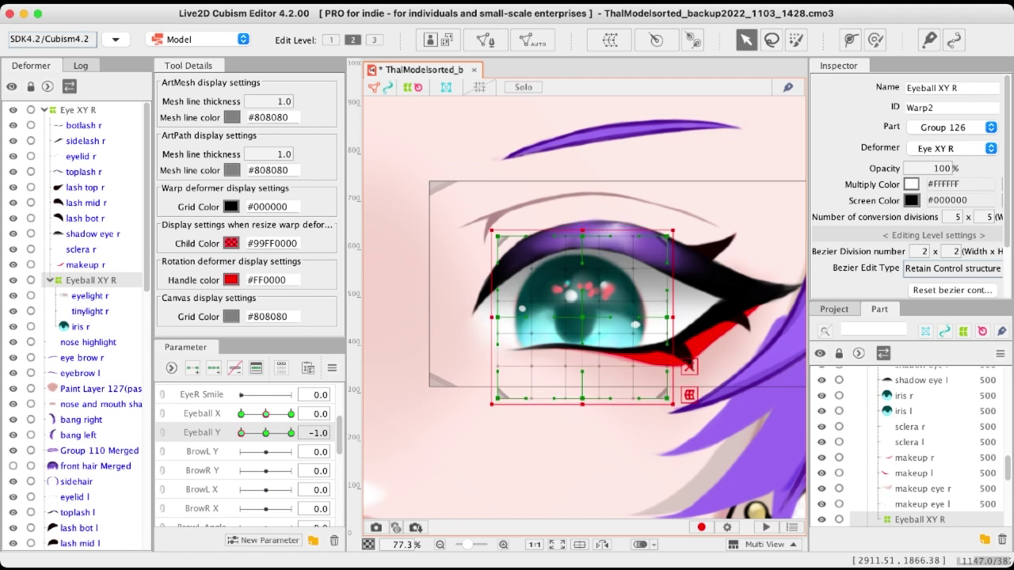
pyautogui.hotkey('shift', 'Down')
pyautogui.hotkey('shift', 'Down')
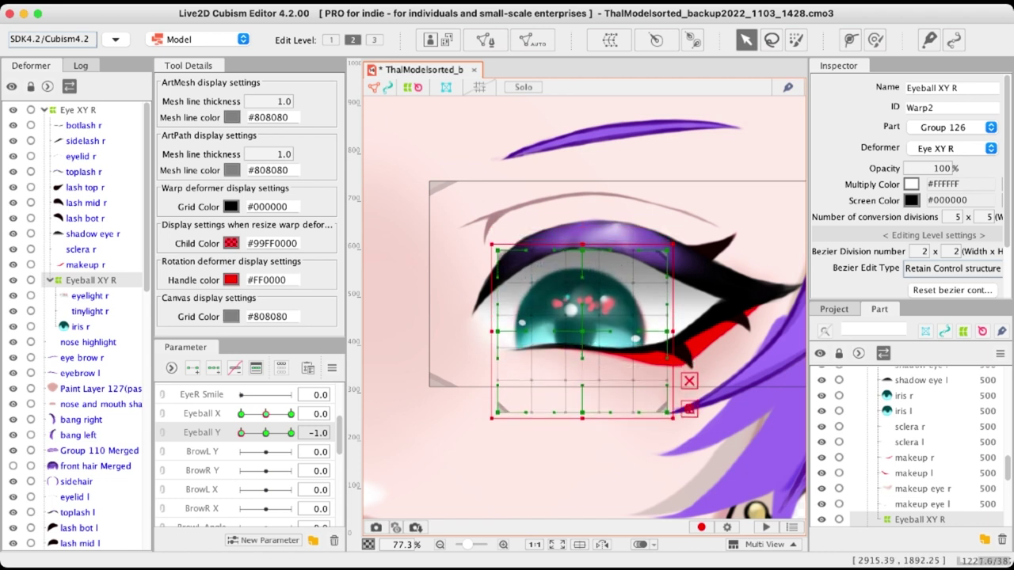
pyautogui.hotkey('shift', 'Up')
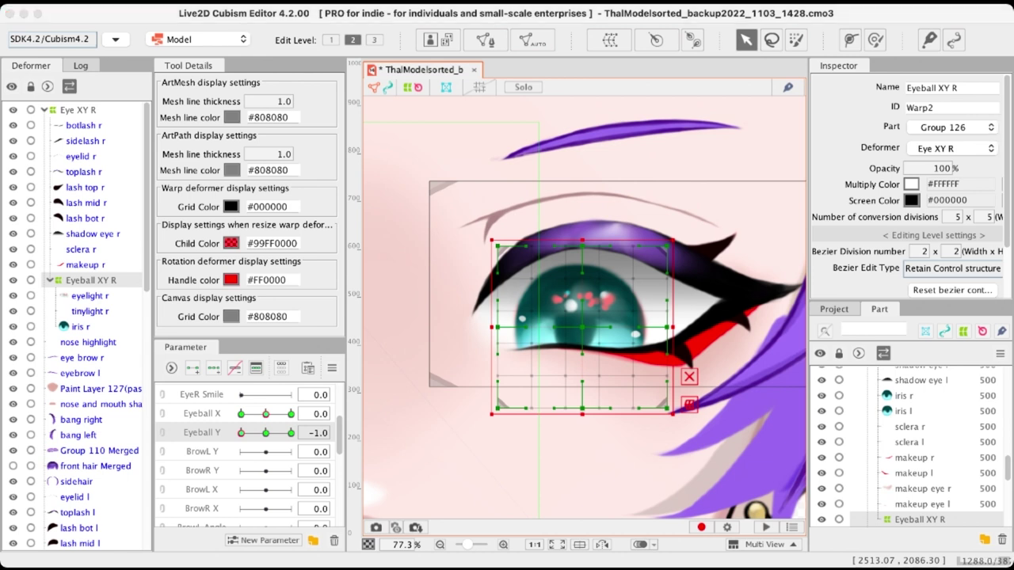
# Preview the raised iris pose at Eyeball Y 1.0 and return the parameter to 0
pyautogui.click(290, 432)
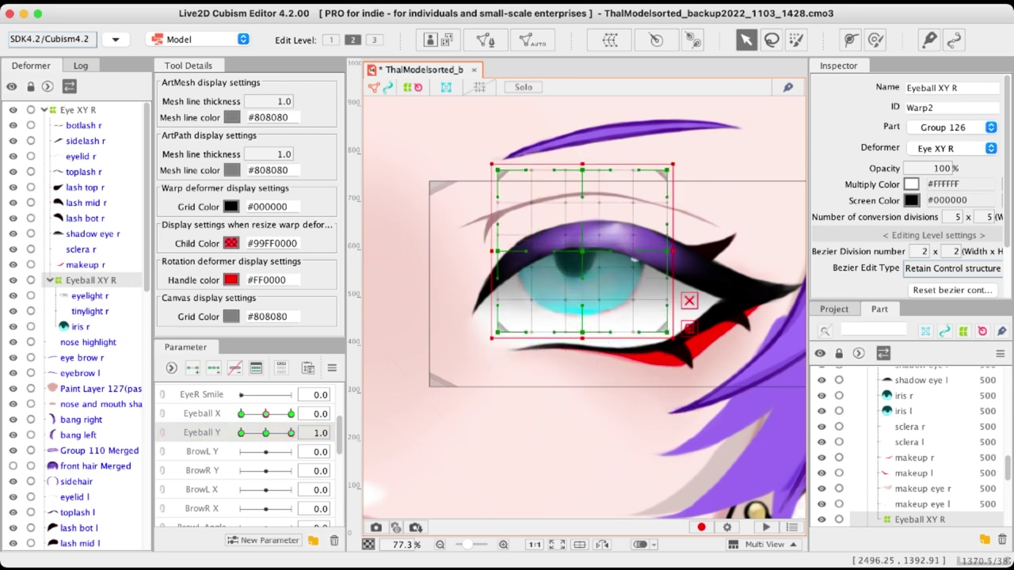
pyautogui.moveTo(291, 432)
pyautogui.mouseDown()
pyautogui.moveTo(241, 433)
pyautogui.moveTo(290, 433)
pyautogui.mouseUp()
pyautogui.click(266, 433)
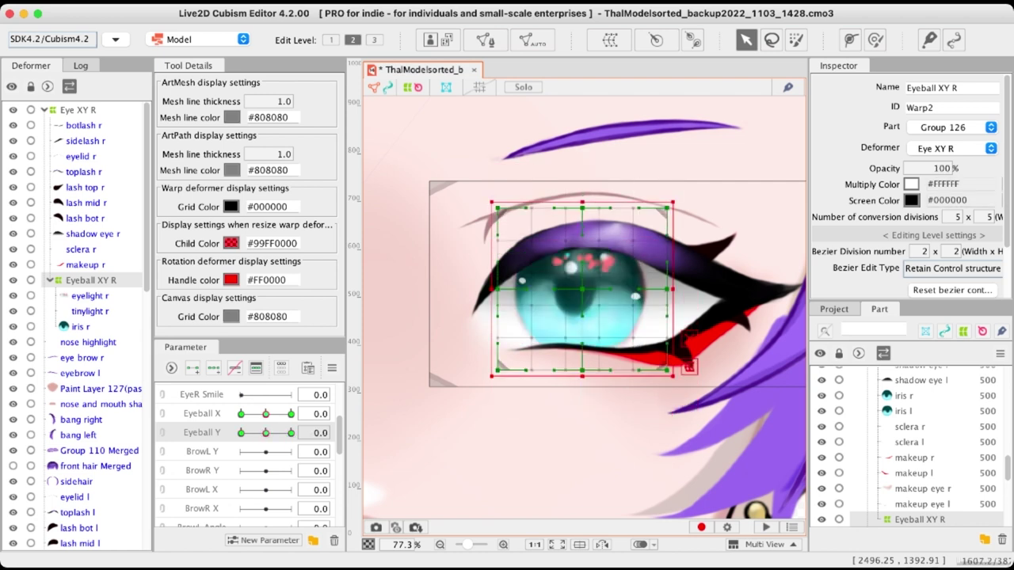
# Link the Eyeball X and Eyeball Y parameters into one grid, preview combined iris positions, and return both to 0
pyautogui.click(265, 414)
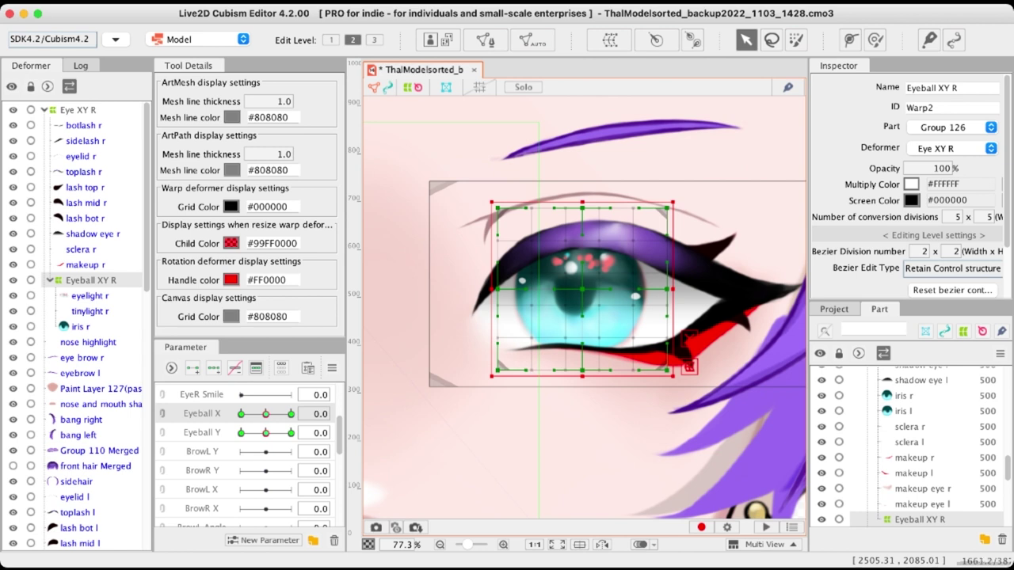
pyautogui.click(162, 414)
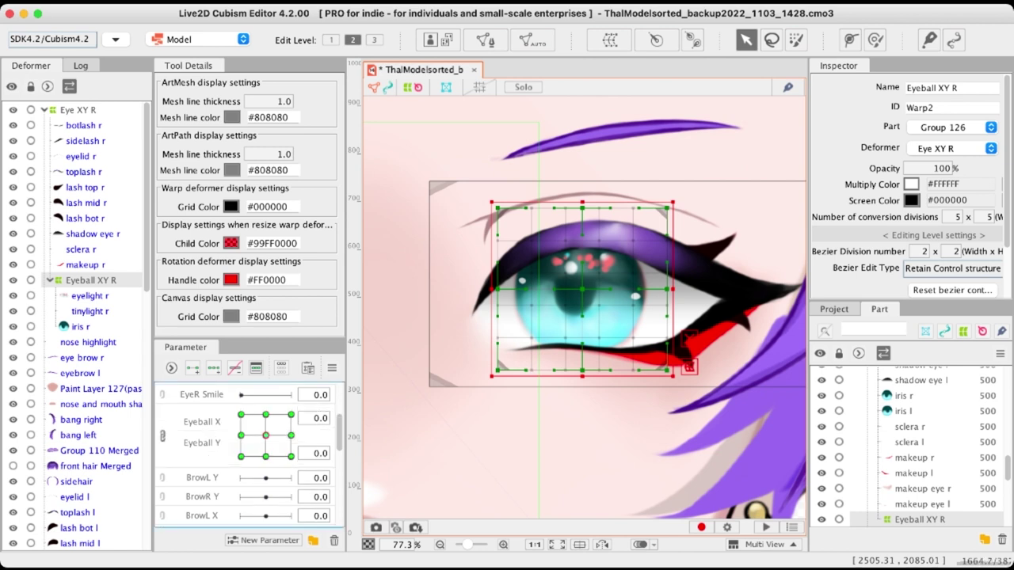
pyautogui.moveTo(265, 435)
pyautogui.mouseDown()
pyautogui.moveTo(272, 457)
pyautogui.moveTo(246, 440)
pyautogui.mouseUp()
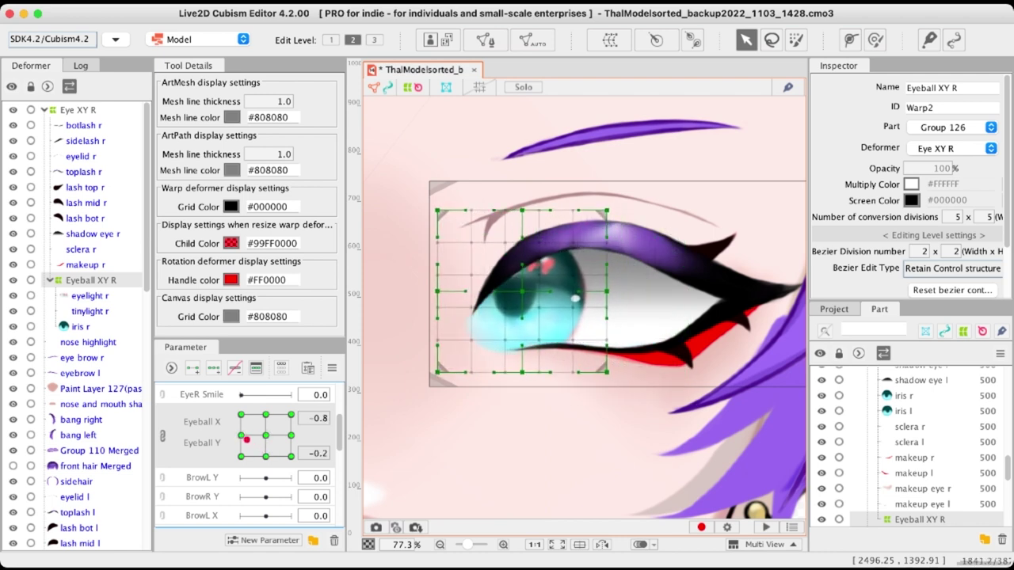
pyautogui.moveTo(246, 440); pyautogui.dragTo(265, 457)
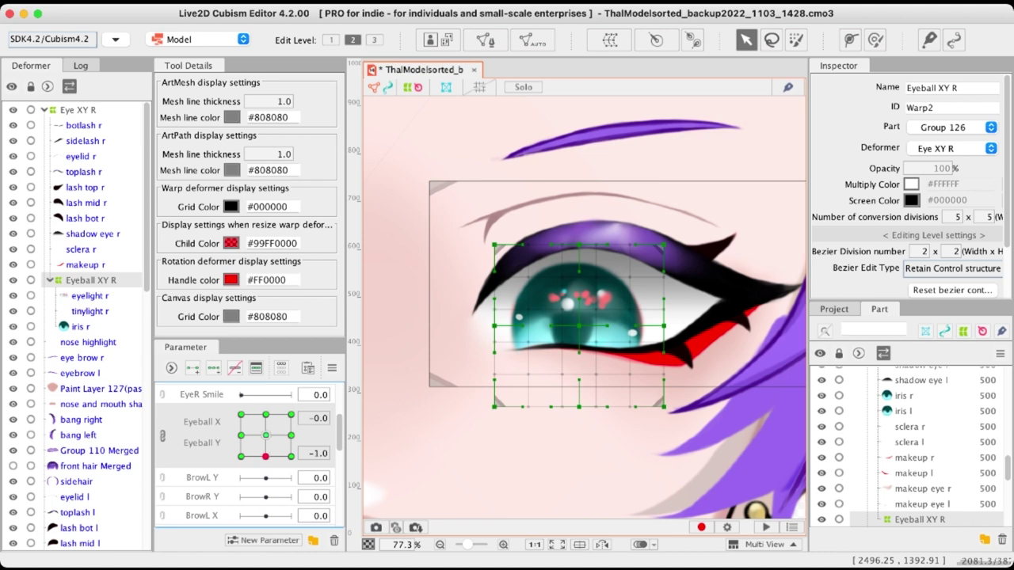
pyautogui.click(265, 436)
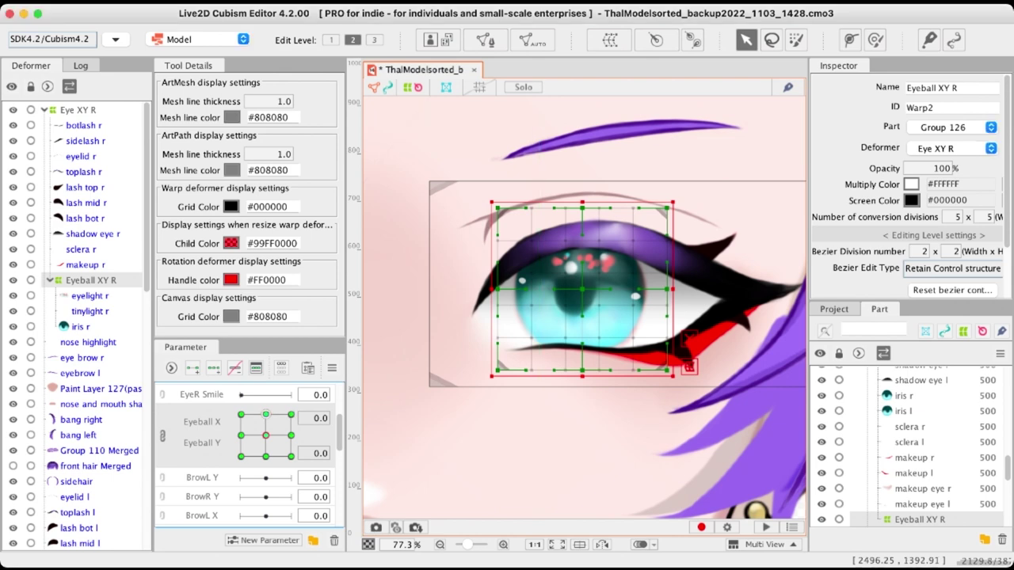
pyautogui.moveTo(266, 415); pyautogui.dragTo(253, 457)
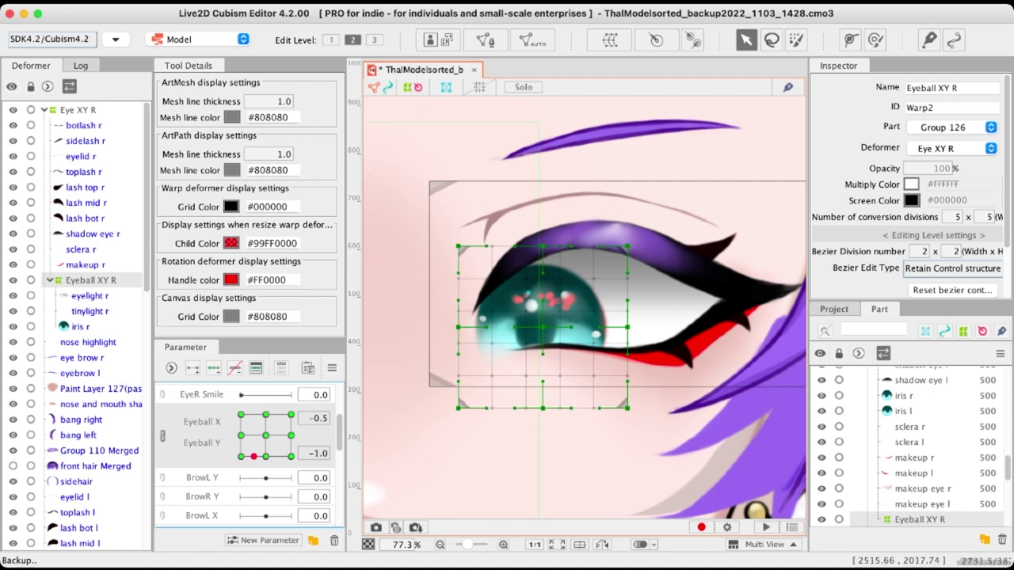
pyautogui.click(265, 435)
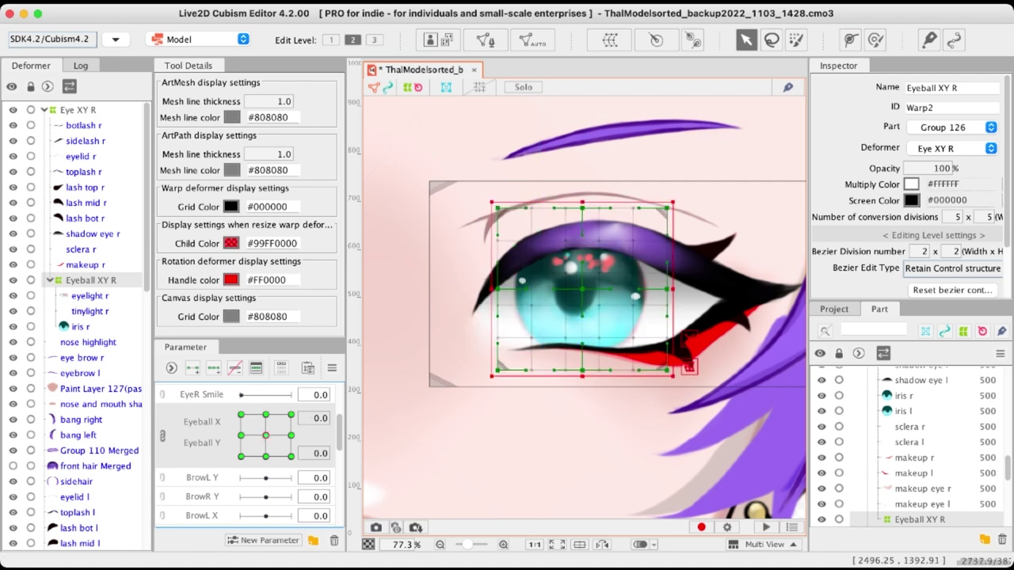
pyautogui.scroll(-2, 594, 372)
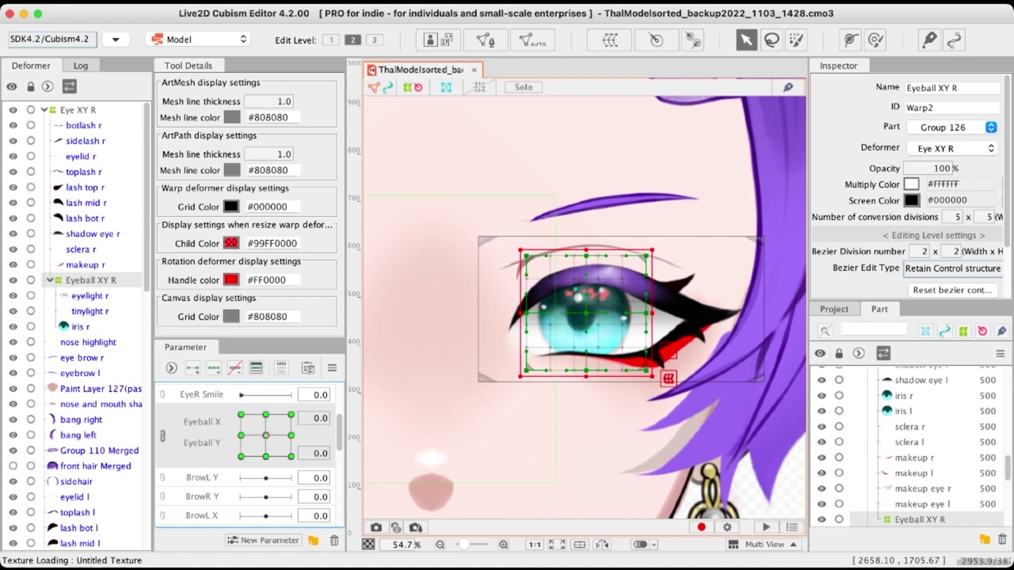
pyautogui.scroll(2, 693, 363)
pyautogui.scroll(-2, 551, 295)
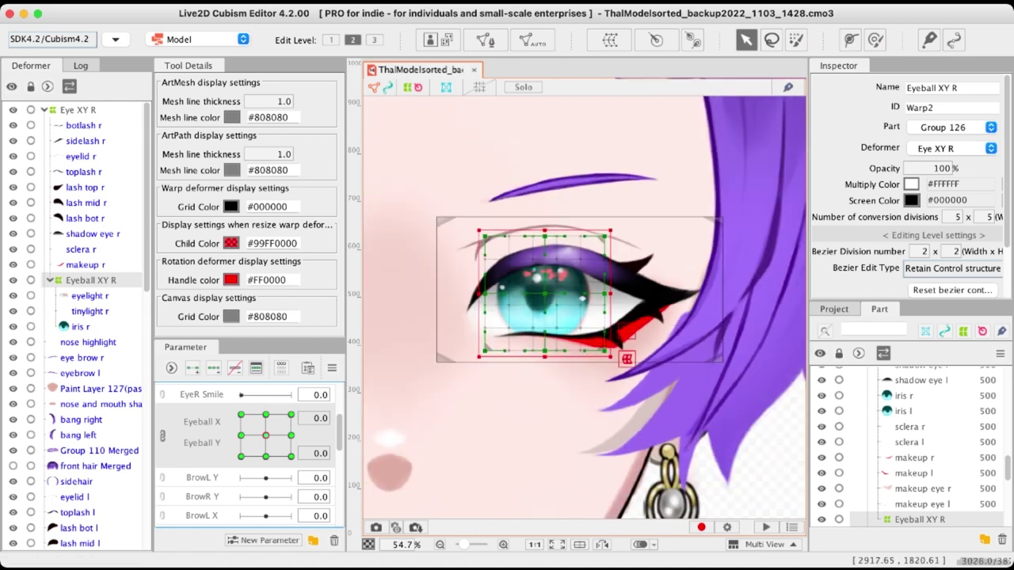
pyautogui.scroll(2, 530, 270)
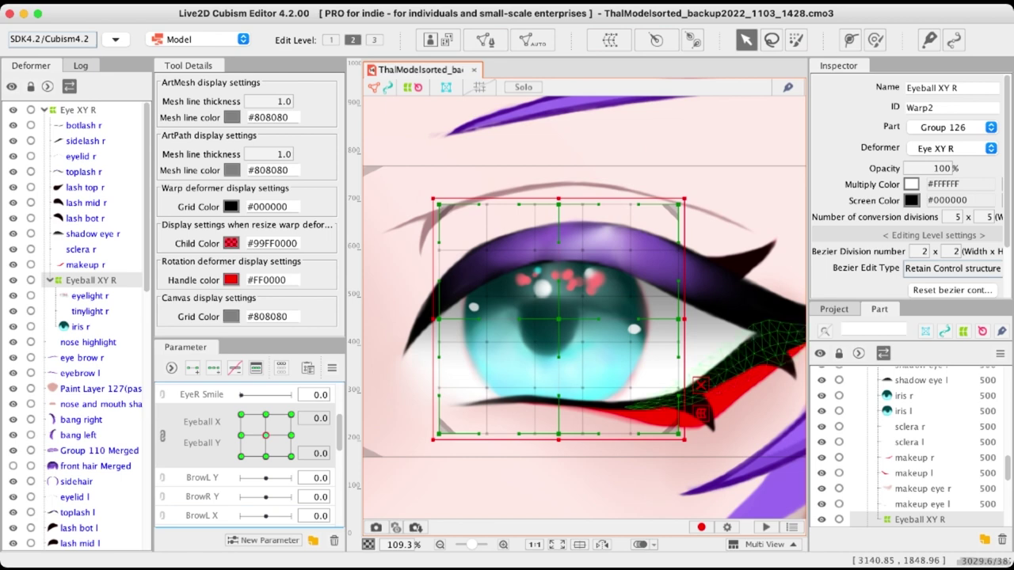
pyautogui.click(731, 362)
pyautogui.click(93, 233)
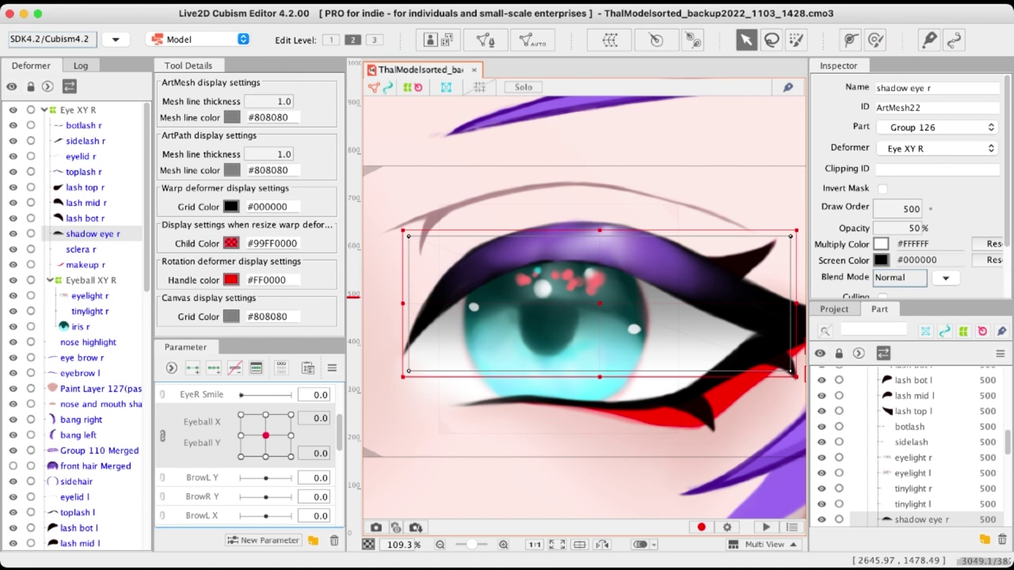
pyautogui.scroll(-1, 249, 456)
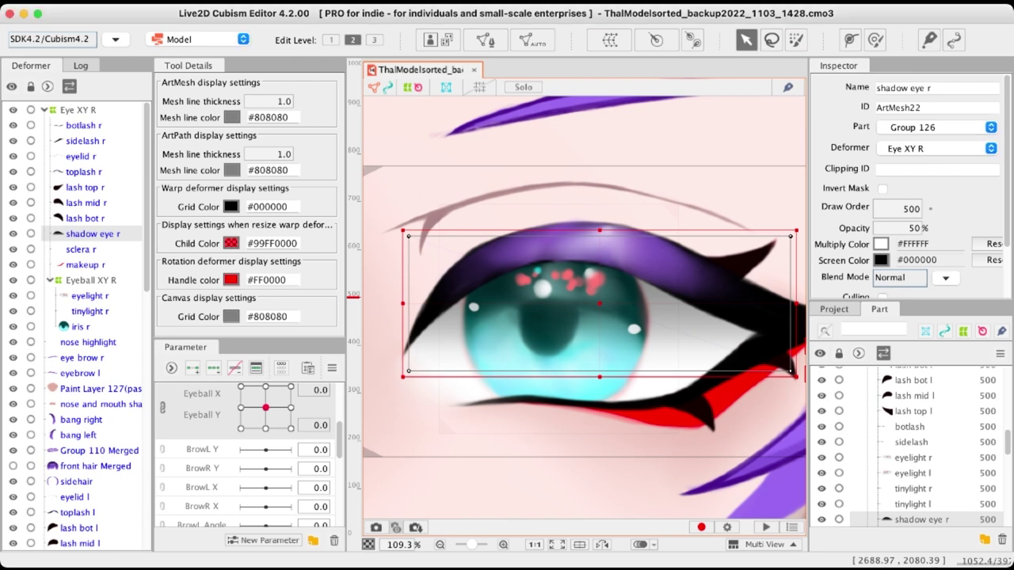
pyautogui.scroll(-2, 586, 281)
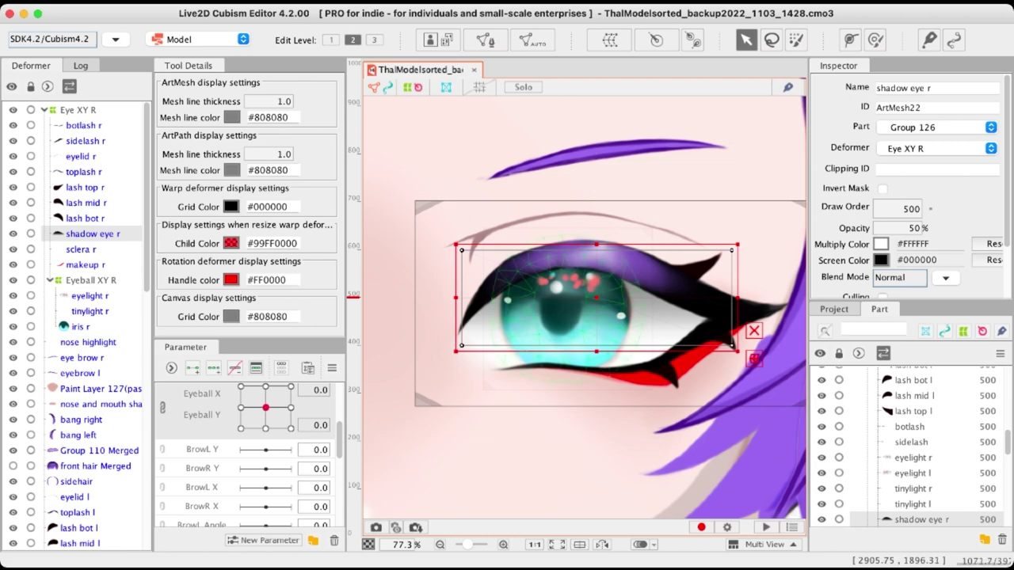
# Select the iris r ArtMesh and lasso the ring of mesh vertices around the pupil
pyautogui.click(565, 320)
pyautogui.scroll(3, 566, 320)
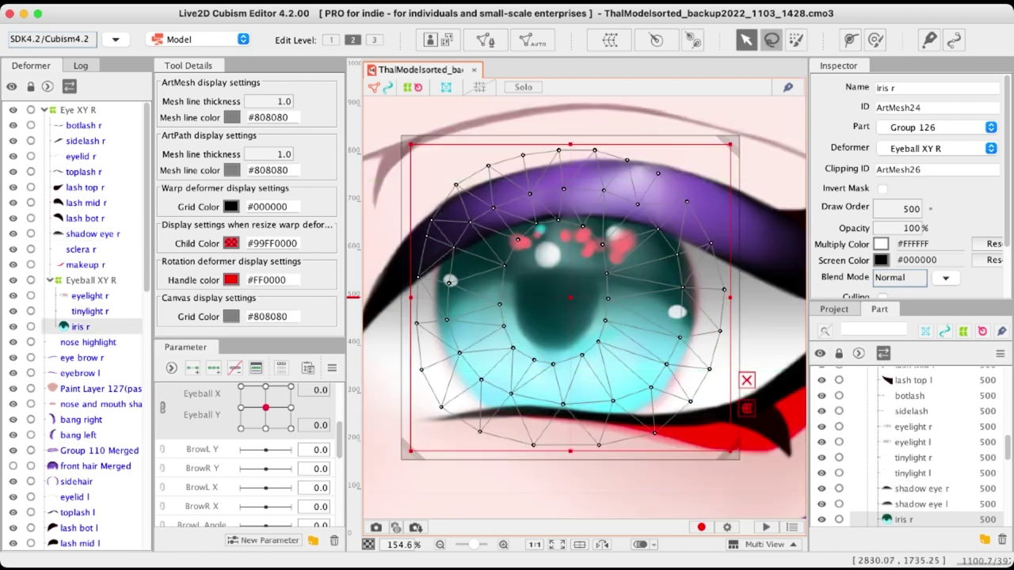
pyautogui.click(772, 39)
pyautogui.moveTo(620, 260)
pyautogui.mouseDown()
pyautogui.moveTo(618, 238)
pyautogui.moveTo(569, 204)
pyautogui.moveTo(510, 216)
pyautogui.moveTo(588, 384)
pyautogui.moveTo(622, 282)
pyautogui.mouseUp()
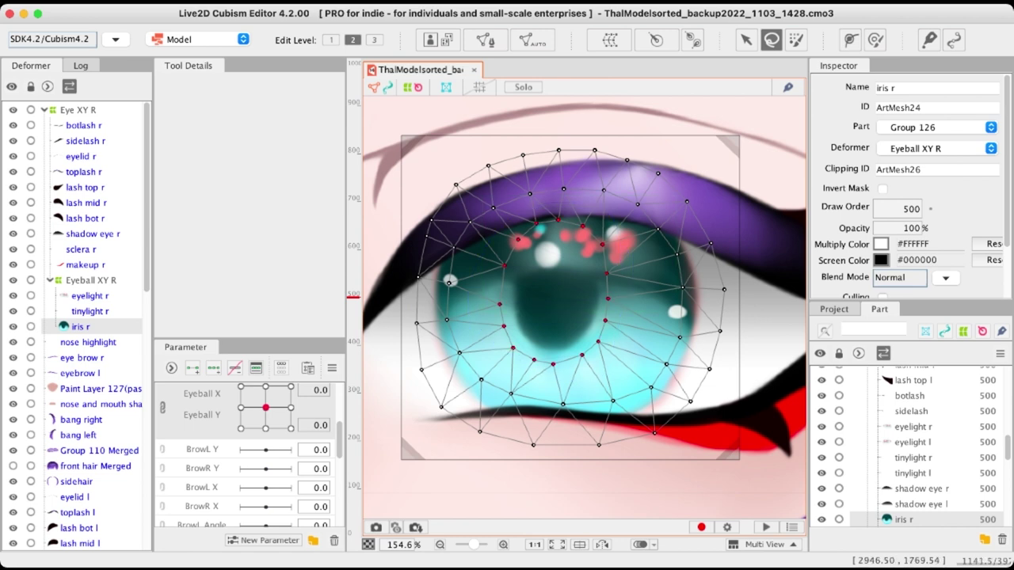
# Unlink Eyeball X from Eyeball Y and add three keys to Eyeball X for the iris r mesh
pyautogui.scroll(-2, 566, 334)
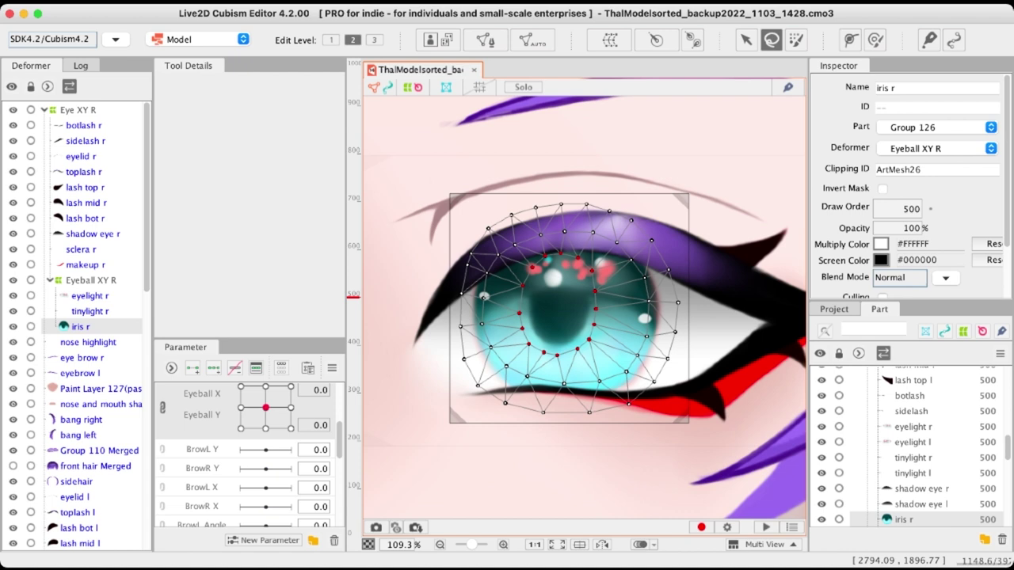
pyautogui.click(163, 408)
pyautogui.scroll(1, 162, 407)
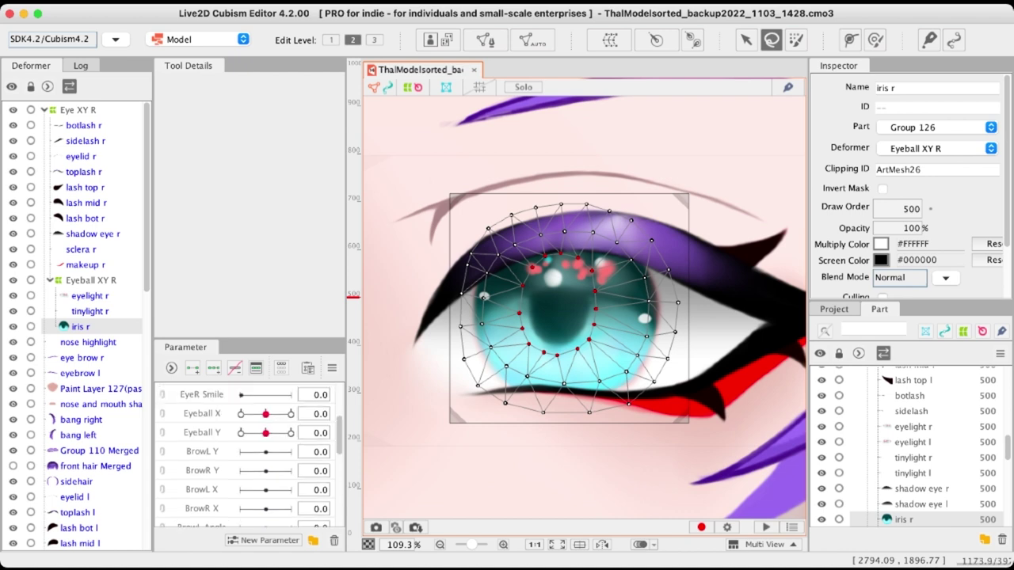
pyautogui.click(265, 415)
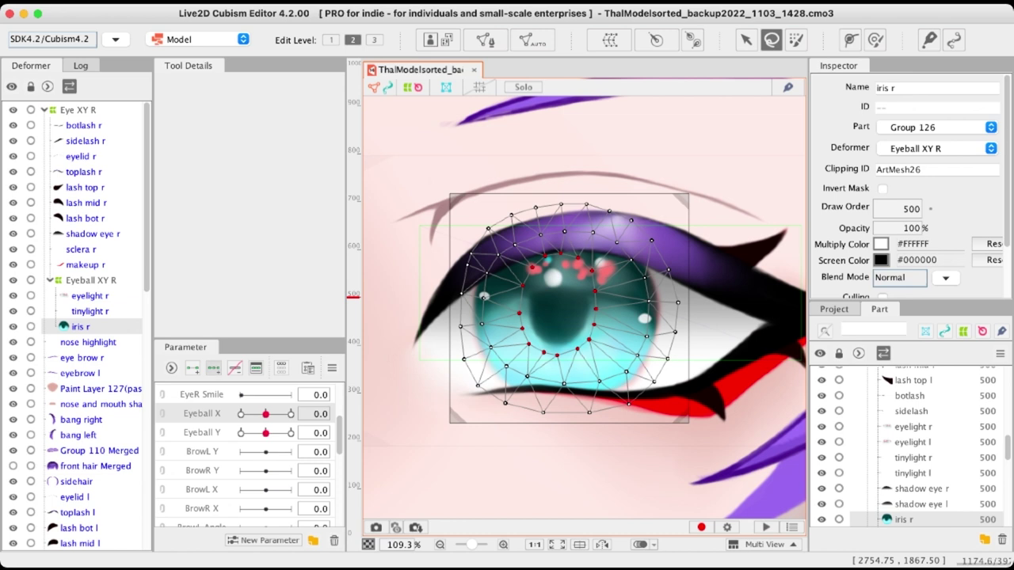
pyautogui.click(213, 369)
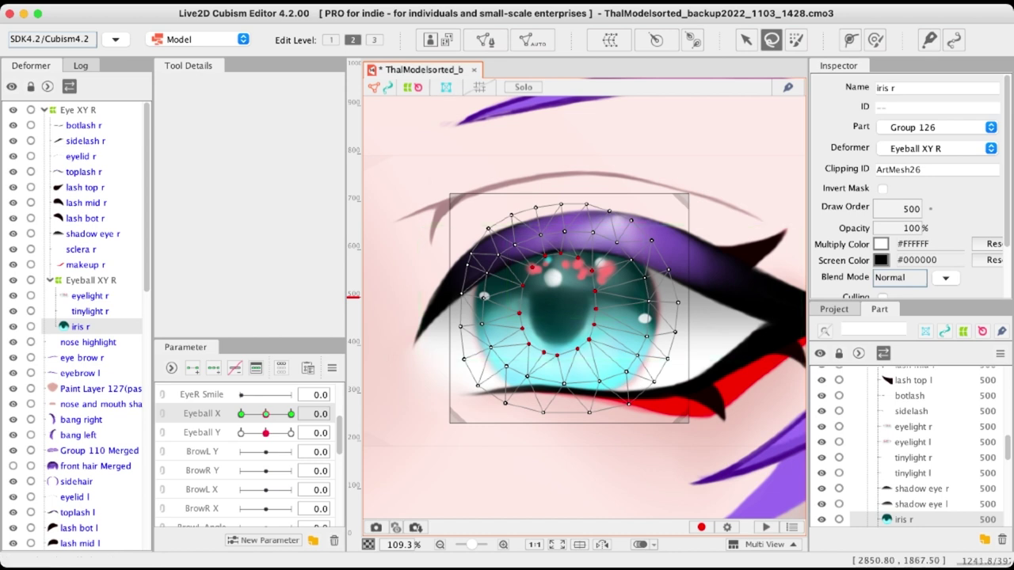
pyautogui.moveTo(560, 297); pyautogui.dragTo(614, 294)
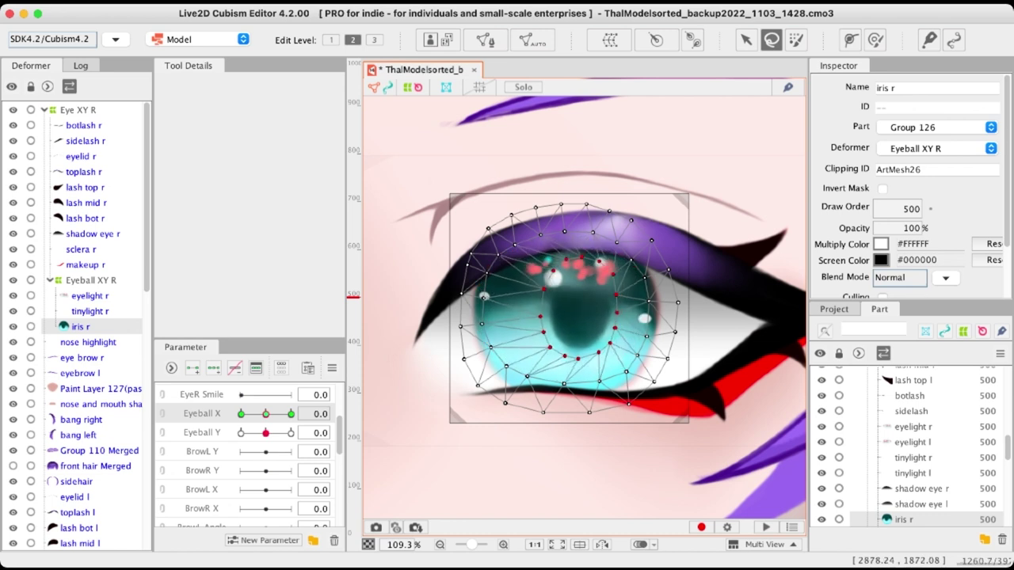
pyautogui.press('super+z')
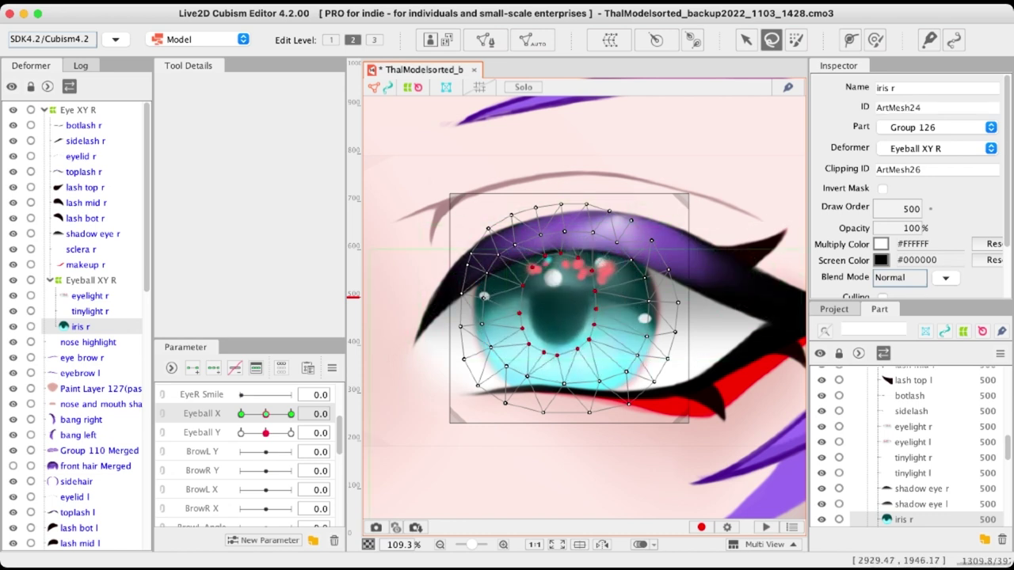
# At Eyeball X -1.0, include the missed lower vertex in the pupil selection and shift the pupil vertices right, toward the eye's centre
pyautogui.click(241, 414)
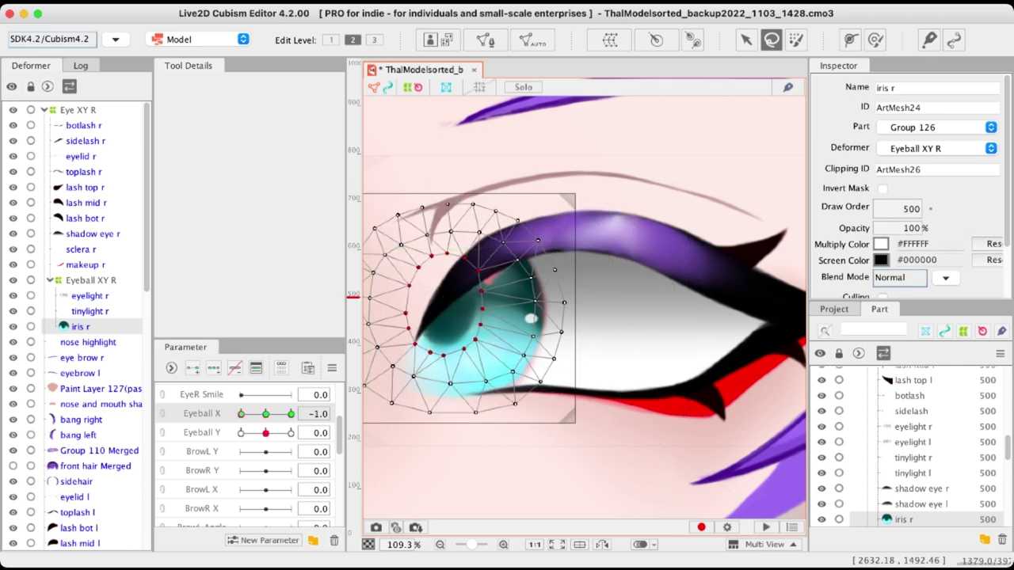
pyautogui.scroll(-2, 534, 310)
pyautogui.scroll(2, 456, 318)
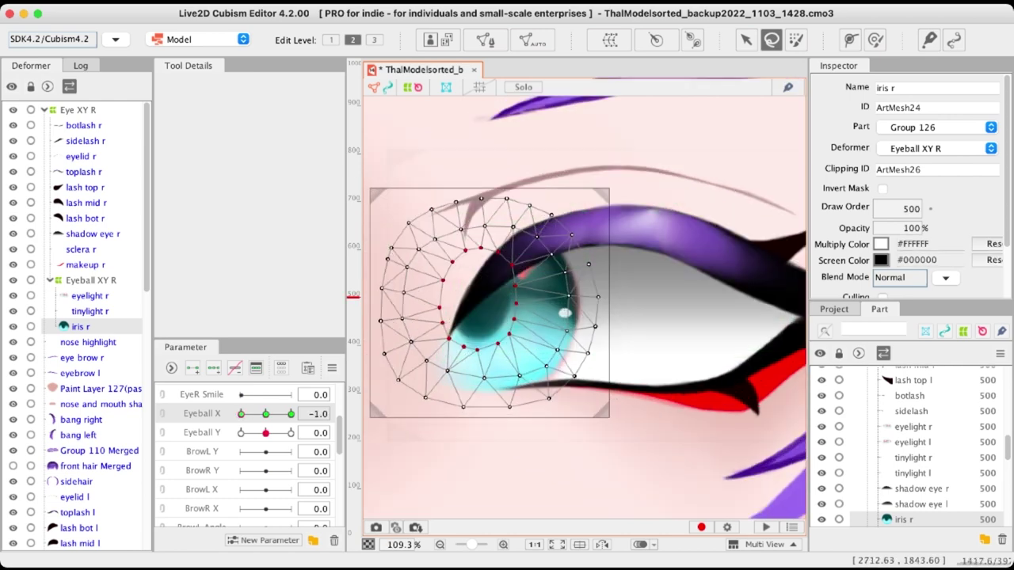
pyautogui.moveTo(265, 414); pyautogui.dragTo(240, 413)
pyautogui.scroll(3, 526, 338)
pyautogui.scroll(-3, 526, 338)
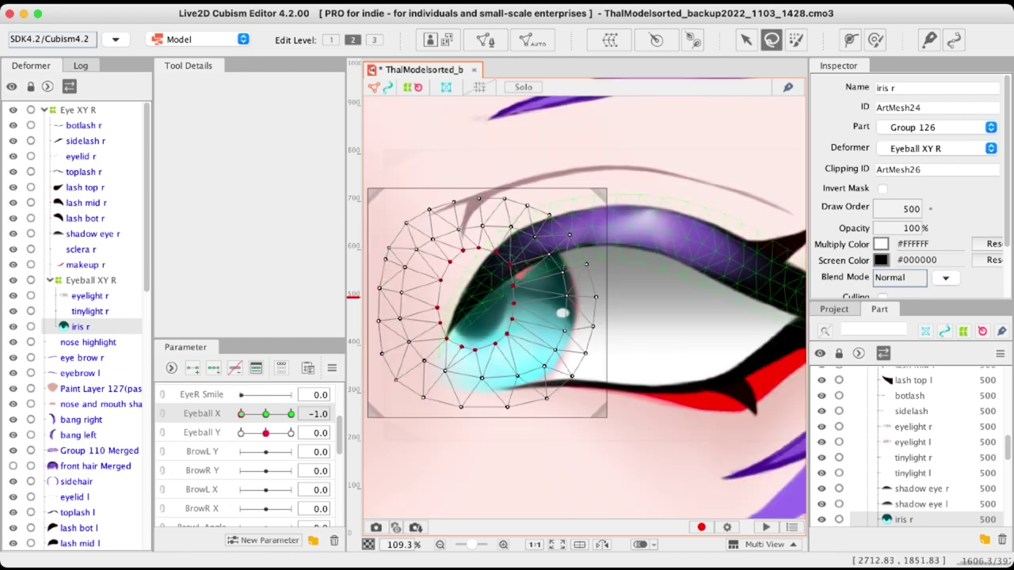
pyautogui.moveTo(507, 333); pyautogui.dragTo(525, 333)
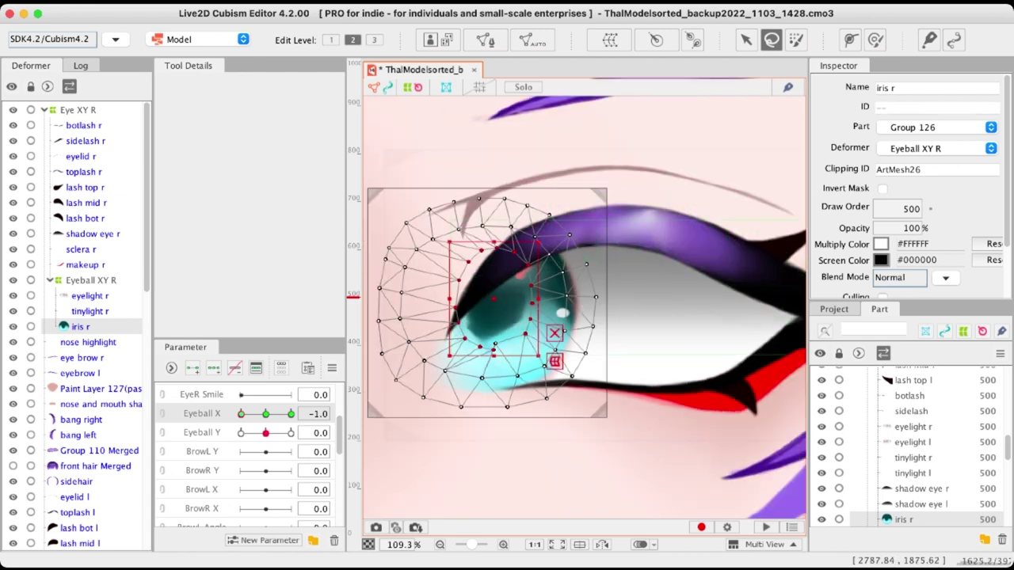
pyautogui.scroll(5, 500, 349)
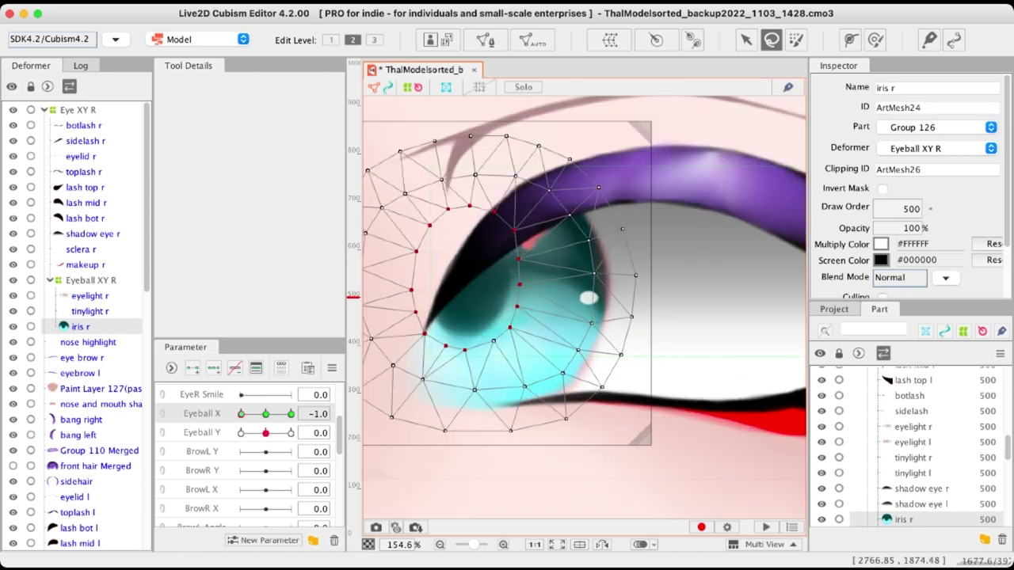
pyautogui.keyDown('shift'); pyautogui.click(494, 341); pyautogui.keyUp('shift')
pyautogui.moveTo(494, 340); pyautogui.dragTo(531, 348)
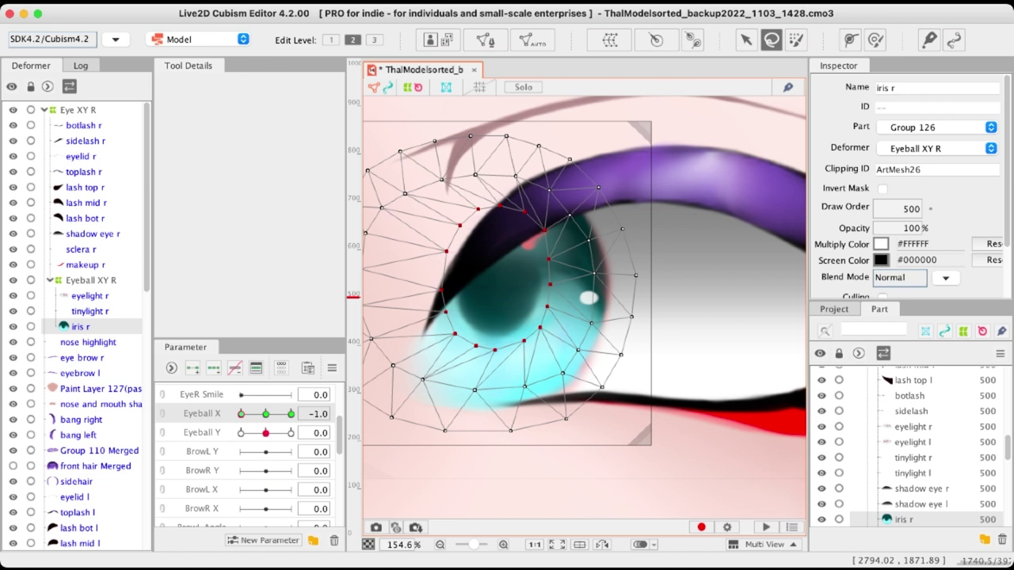
pyautogui.moveTo(496, 298); pyautogui.dragTo(521, 283)
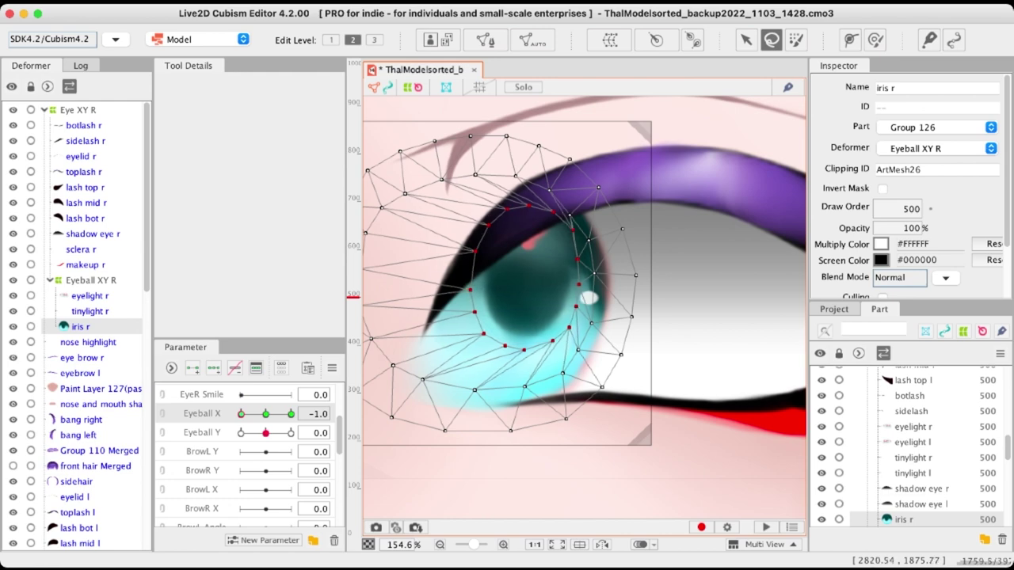
# Fine-tune the pupil's position within the iris at Eyeball X -1.0, keeping the lower ring vertex aligned with the others
pyautogui.scroll(-3, 521, 283)
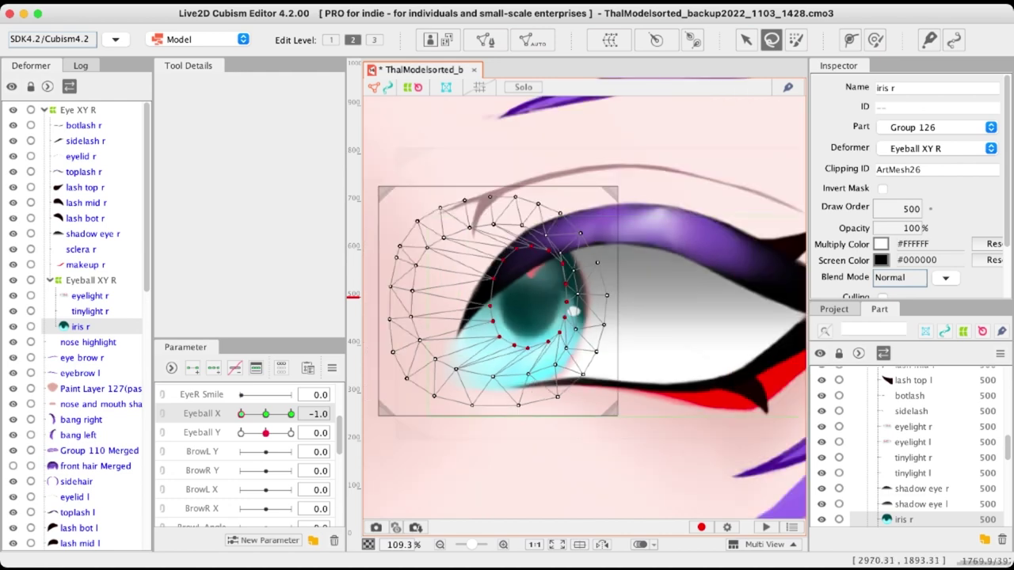
pyautogui.scroll(-1, 633, 339)
pyautogui.scroll(2, 633, 339)
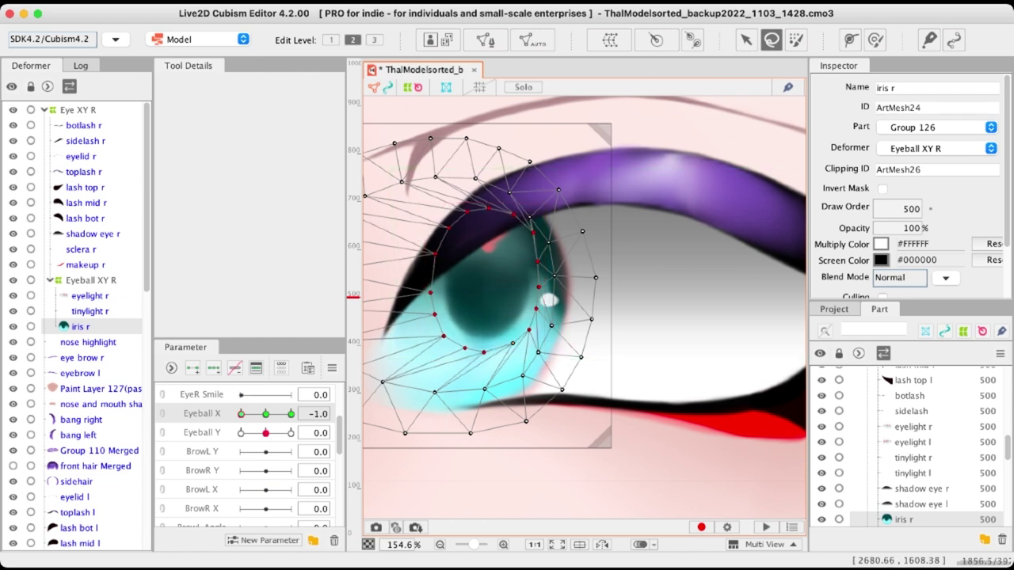
pyautogui.scroll(1, 517, 337)
pyautogui.moveTo(511, 344); pyautogui.dragTo(516, 344)
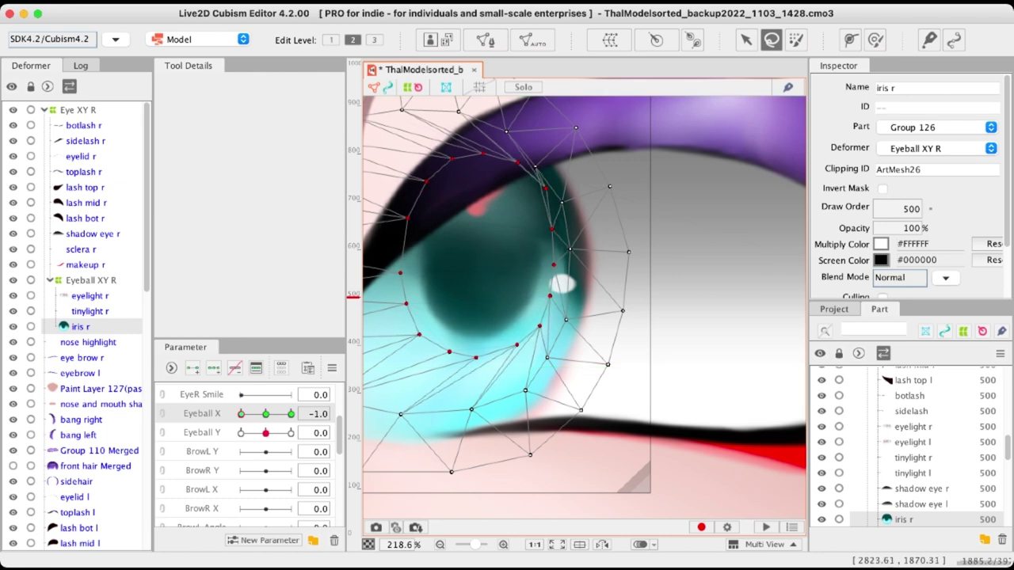
pyautogui.scroll(-2, 560, 326)
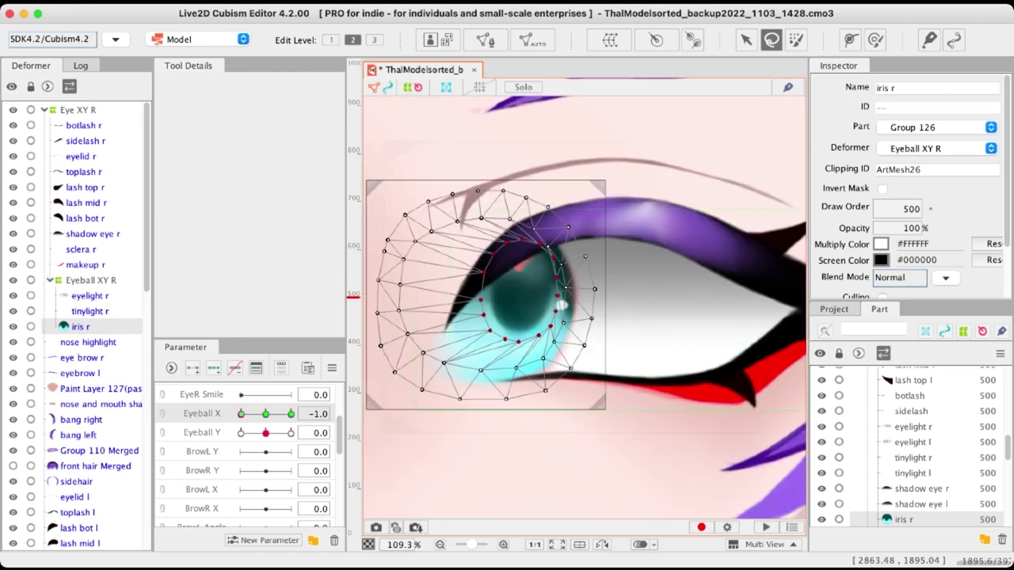
# At Eyeball X 1.0, shift the pupil vertices left toward the eye's centre, undo the excess move, and nudge them slightly left
pyautogui.moveTo(267, 415); pyautogui.dragTo(292, 415)
pyautogui.moveTo(760, 311); pyautogui.dragTo(581, 283)
pyautogui.scroll(1, 690, 299)
pyautogui.scroll(2, 524, 257)
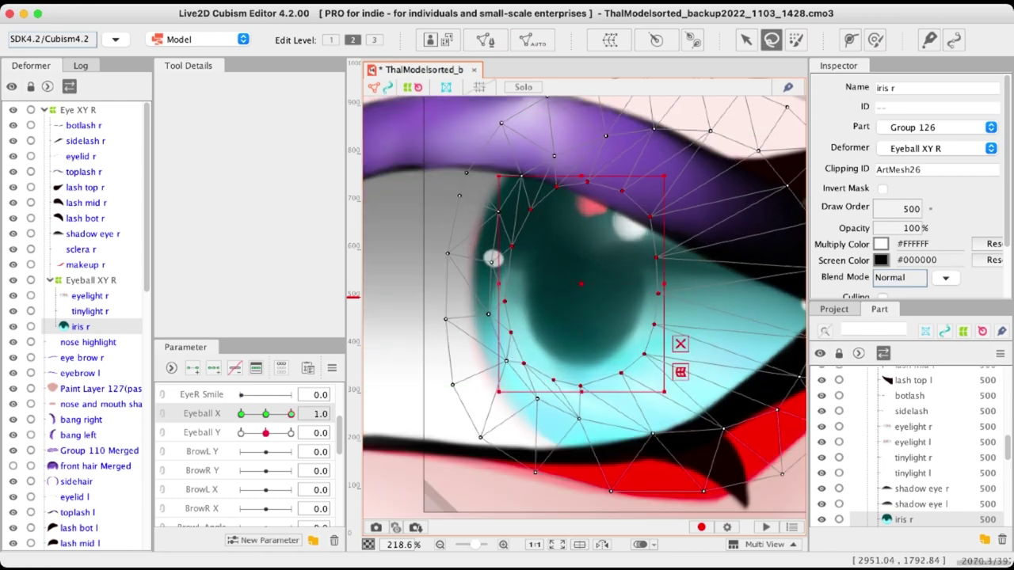
pyautogui.press('super+z')
pyautogui.scroll(-2, 544, 254)
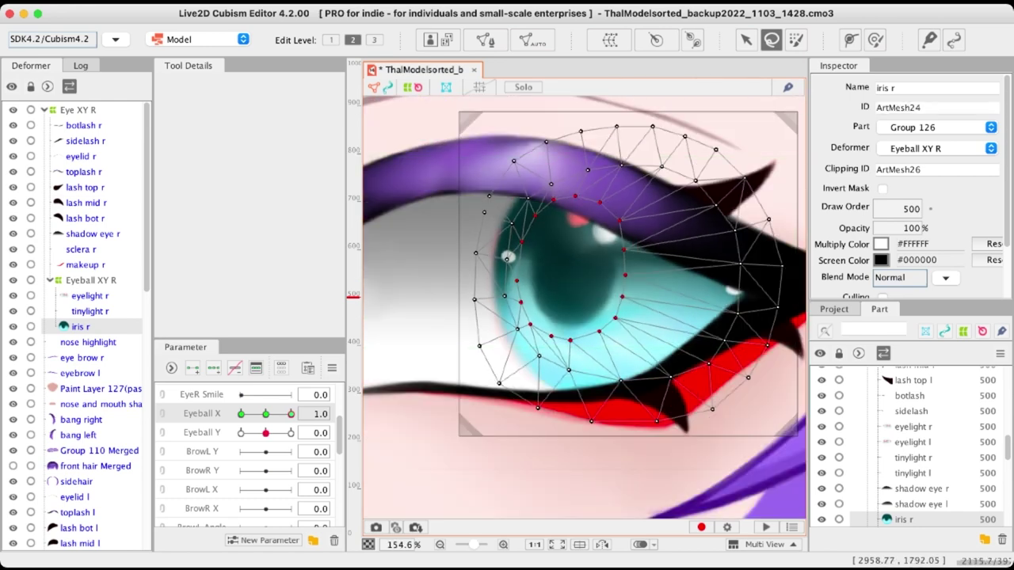
pyautogui.press('Left')
pyautogui.press('Left')
pyautogui.press('Left')
pyautogui.press('Left')
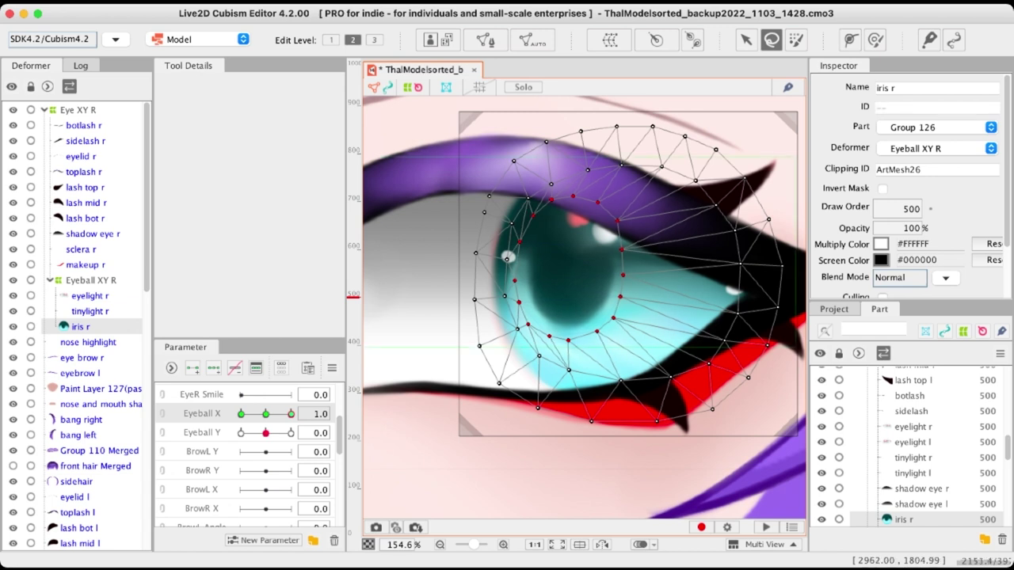
# At Eyeball X 1.0, reselect iris r and lower the upper-left pupil ring vertex slightly to even out the mesh
pyautogui.click(571, 277)
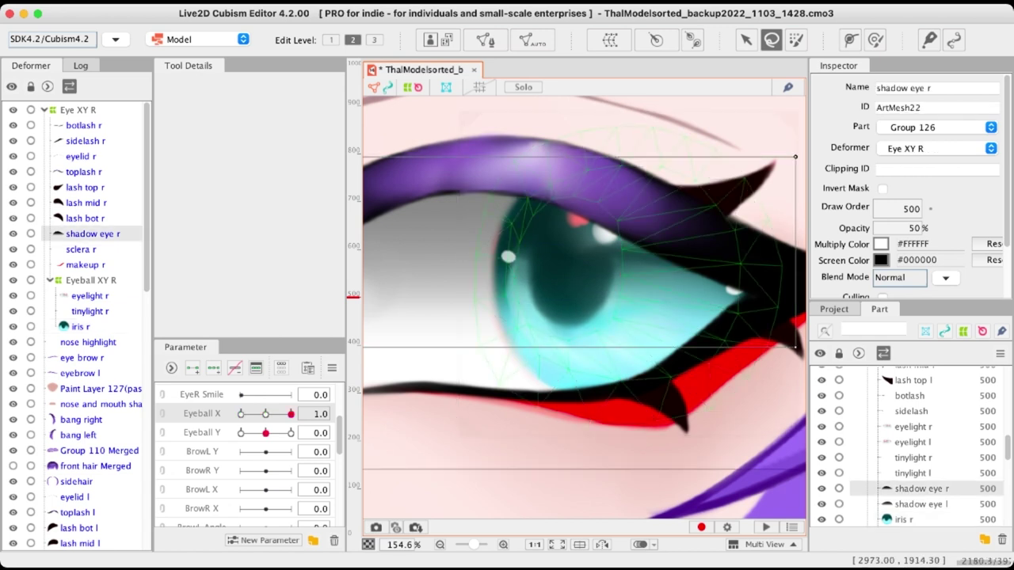
pyautogui.click(541, 370)
pyautogui.scroll(3, 494, 254)
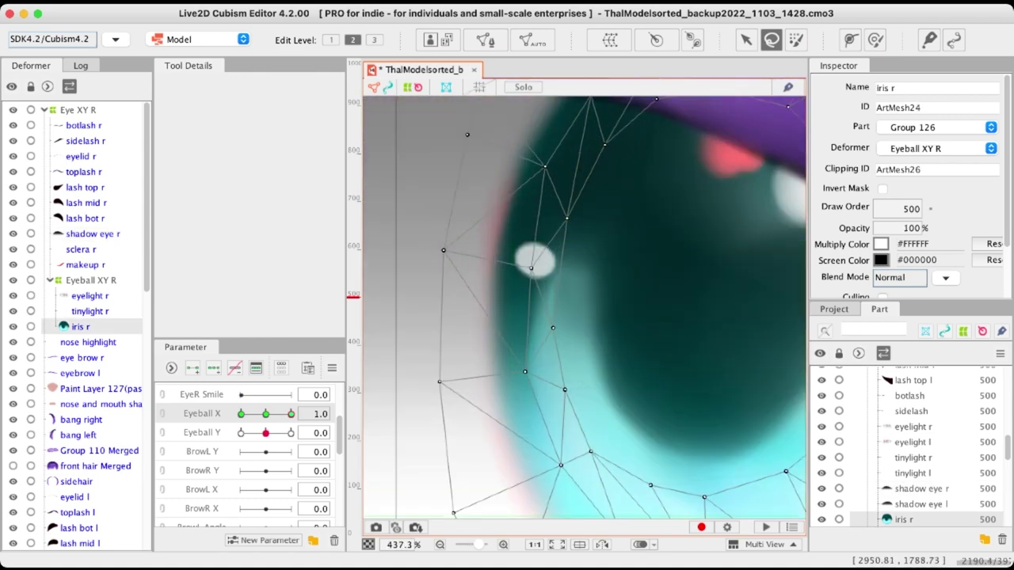
pyautogui.moveTo(566, 218); pyautogui.dragTo(566, 242)
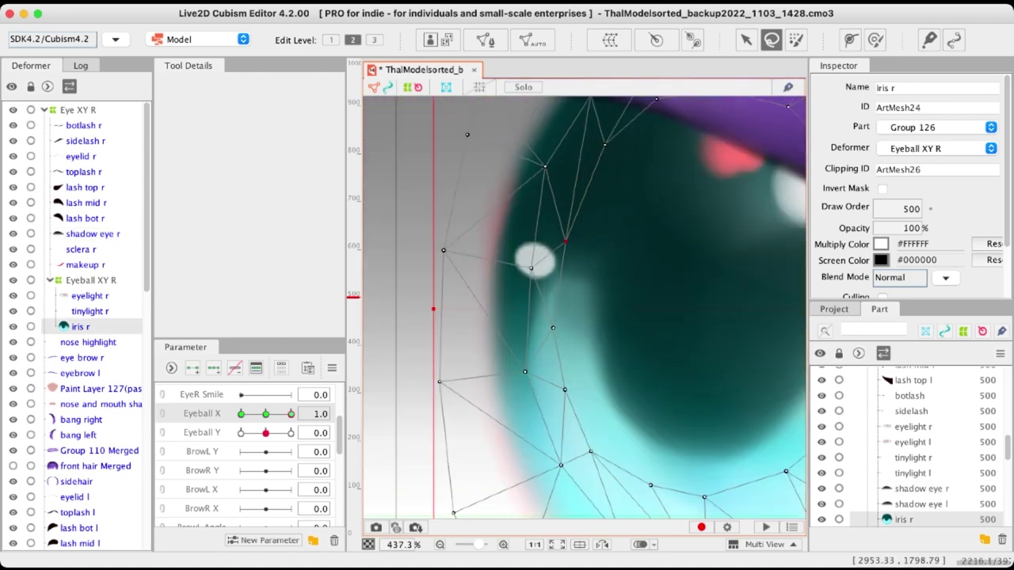
pyautogui.scroll(-4, 591, 249)
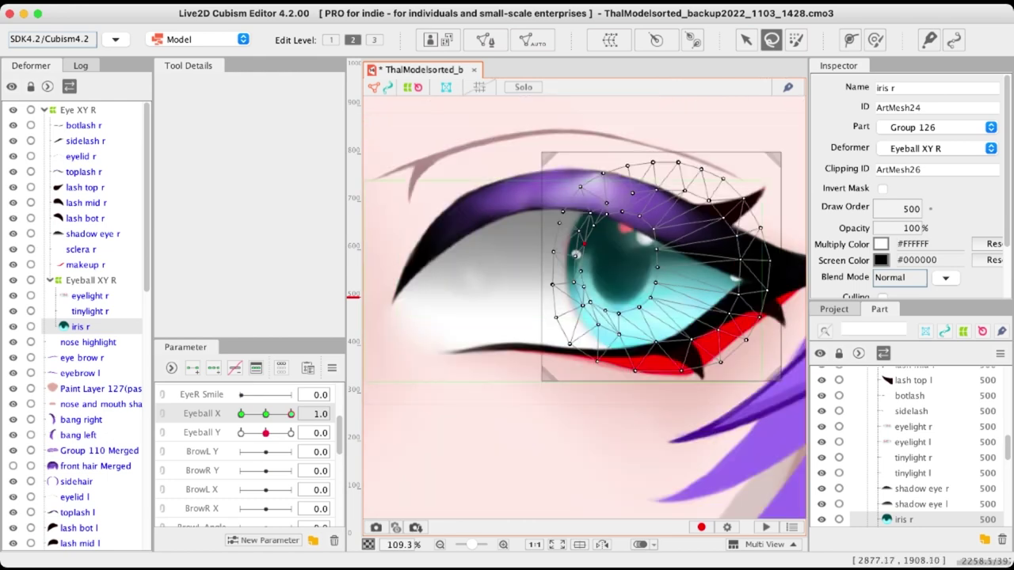
# Preview the pupil parallax across Eyeball X with the mesh deselected, and return Eyeball X to 0.0
pyautogui.moveTo(291, 414); pyautogui.dragTo(259, 414)
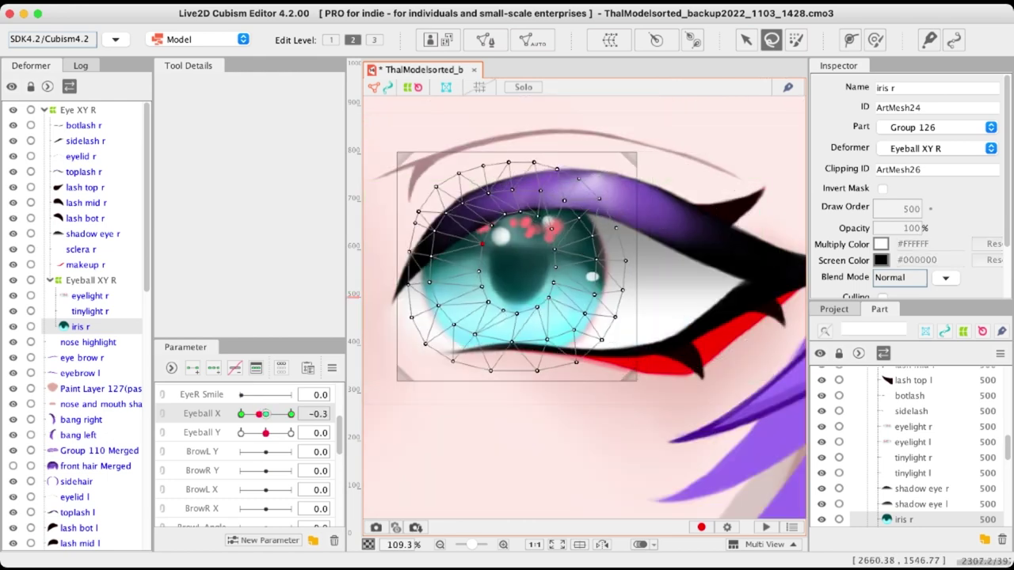
pyautogui.click(745, 40)
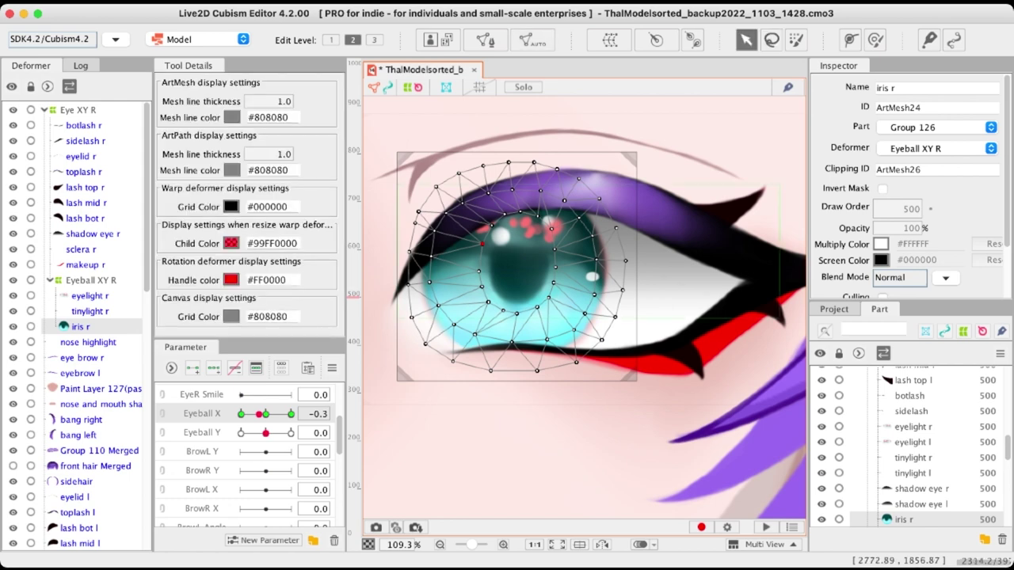
pyautogui.click(412, 409)
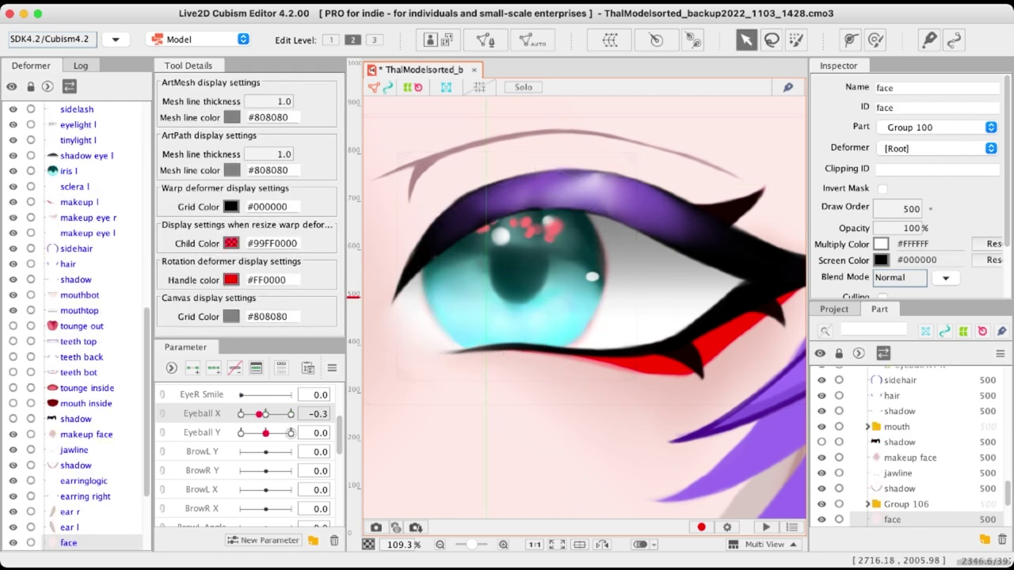
pyautogui.moveTo(261, 413)
pyautogui.mouseDown()
pyautogui.moveTo(241, 414)
pyautogui.moveTo(291, 414)
pyautogui.moveTo(255, 413)
pyautogui.moveTo(266, 414)
pyautogui.mouseUp()
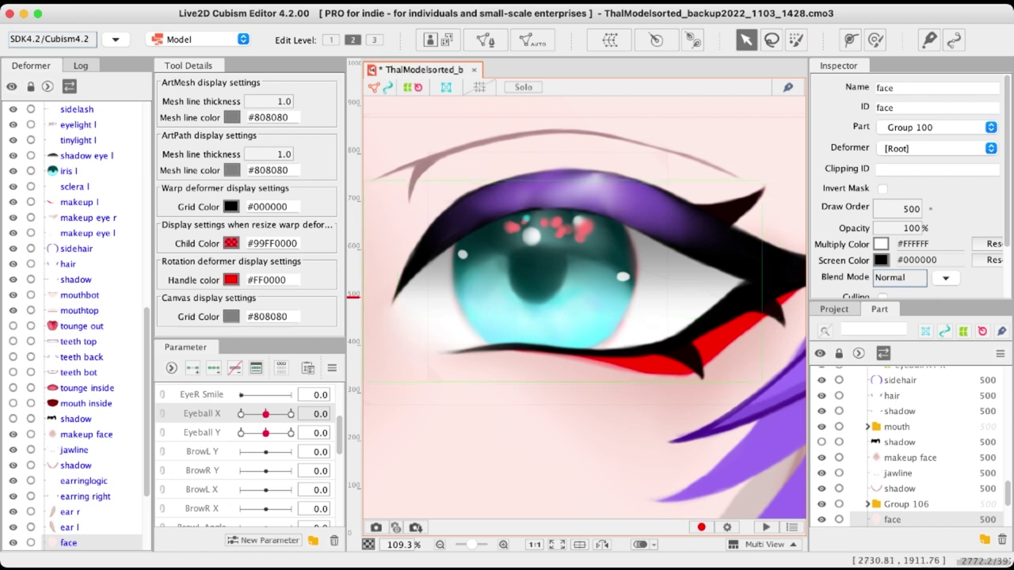
# Check iris r at Eyeball Y -1.0, return the parameter to 0.0, and add three Eyeball Y keys to the mesh
pyautogui.moveTo(265, 432); pyautogui.dragTo(241, 433)
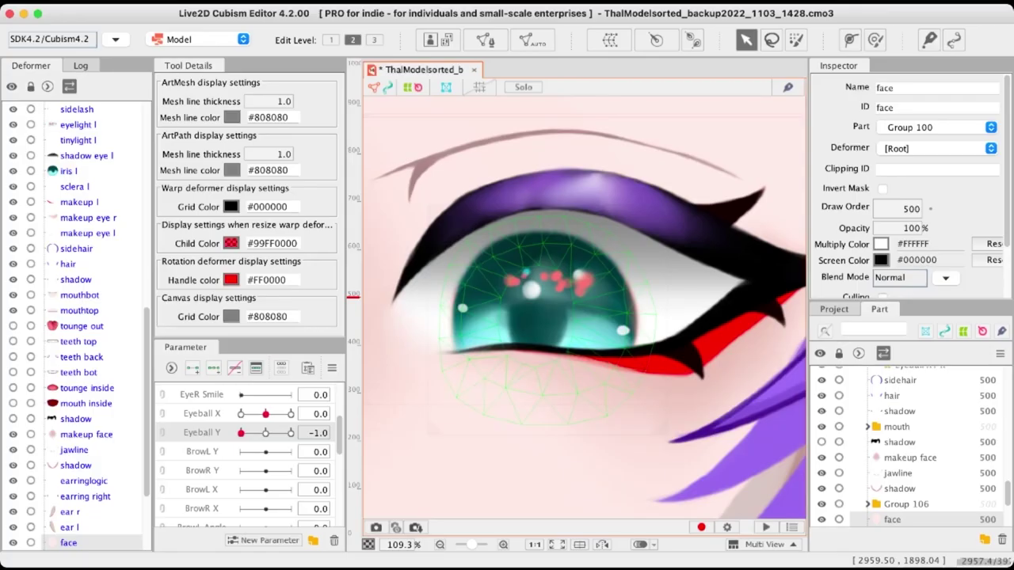
pyautogui.click(572, 328)
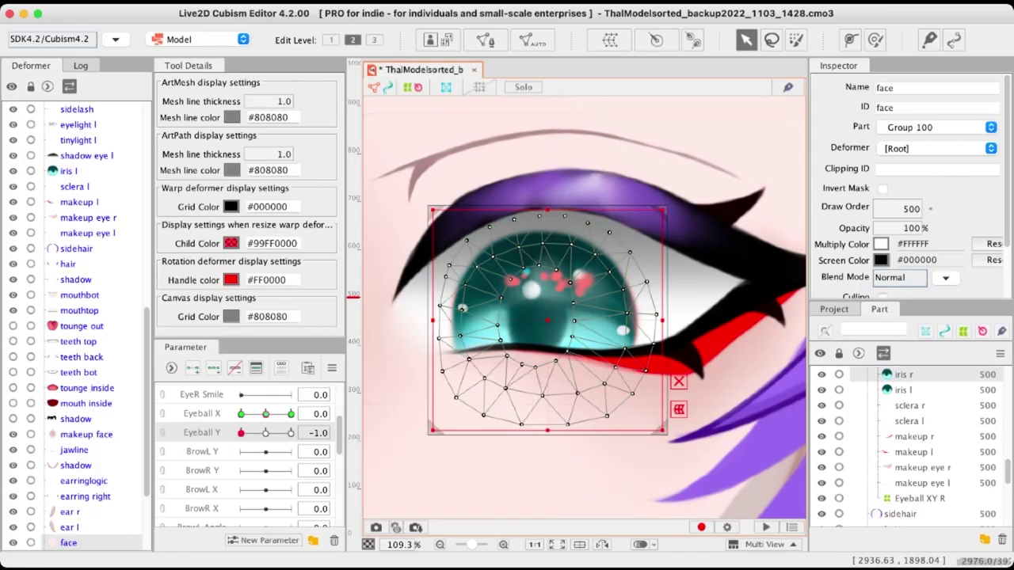
pyautogui.scroll(3, 573, 328)
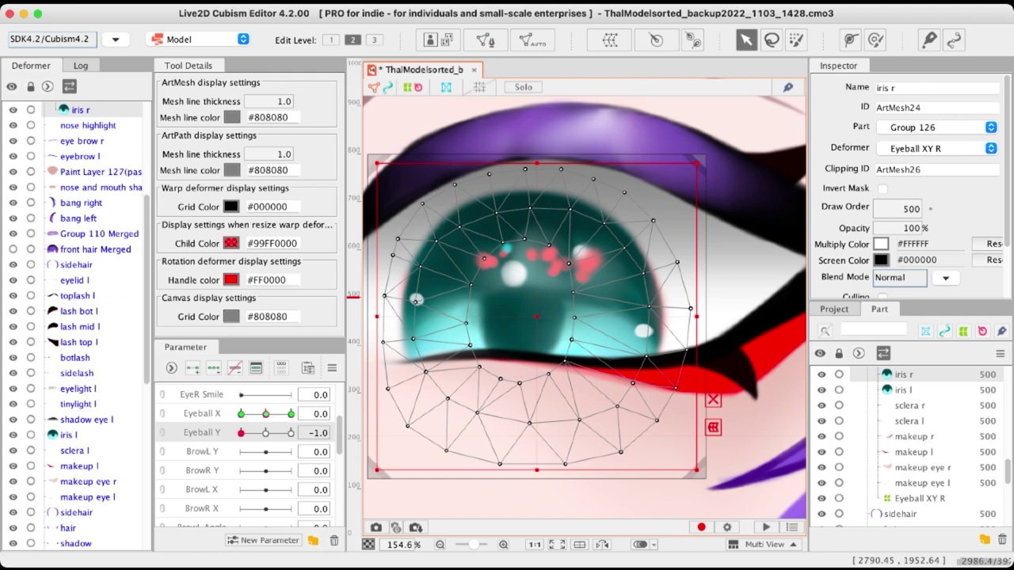
pyautogui.click(265, 434)
pyautogui.click(213, 368)
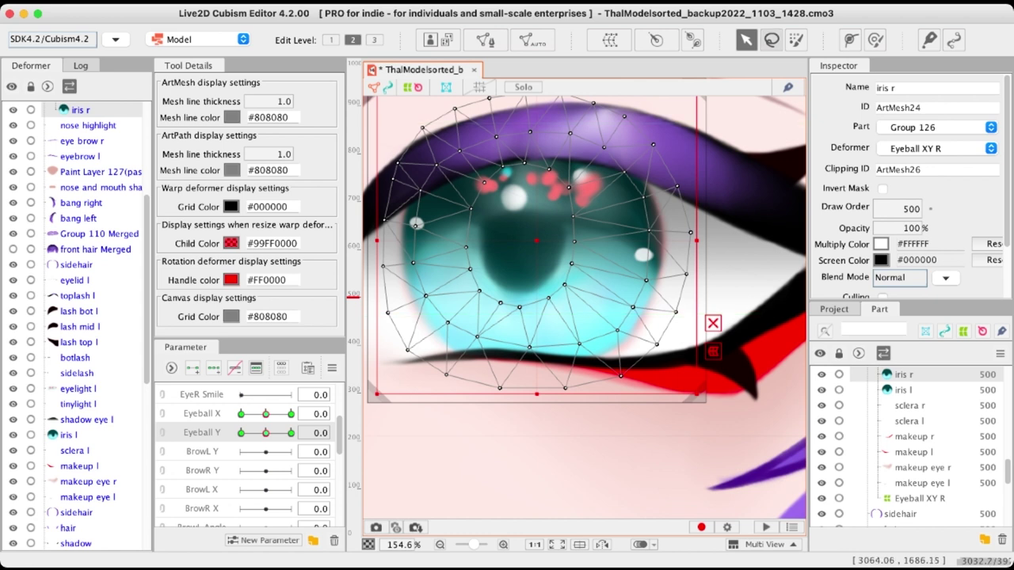
# Lasso the full ring of vertices around the pupil in the iris r mesh
pyautogui.click(772, 39)
pyautogui.moveTo(582, 200)
pyautogui.mouseDown()
pyautogui.moveTo(553, 160)
pyautogui.moveTo(503, 156)
pyautogui.mouseUp()
pyautogui.moveTo(449, 215)
pyautogui.mouseDown()
pyautogui.moveTo(456, 287)
pyautogui.moveTo(482, 311)
pyautogui.moveTo(555, 324)
pyautogui.moveTo(602, 224)
pyautogui.moveTo(588, 200)
pyautogui.mouseUp()
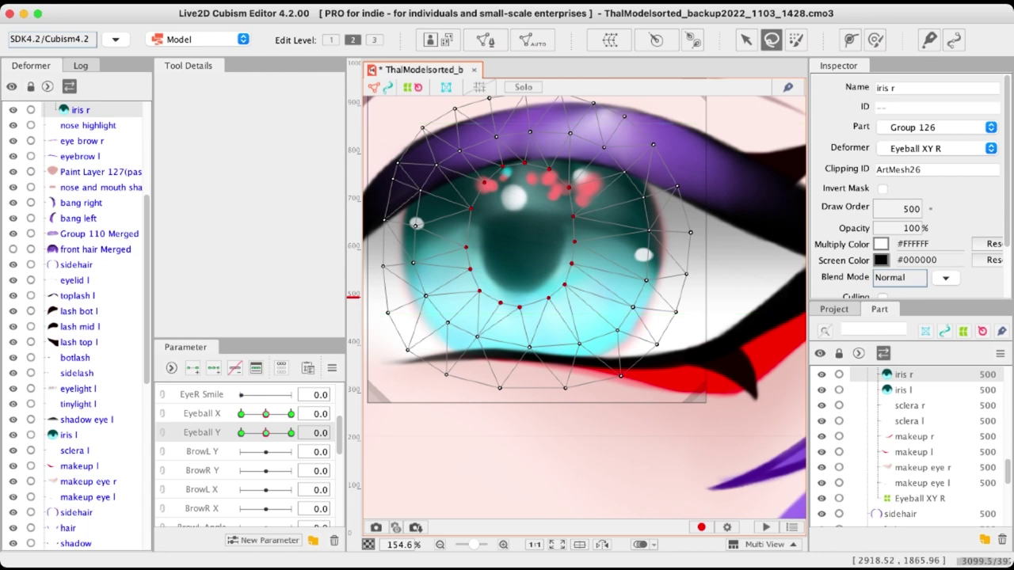
pyautogui.scroll(-2, 557, 290)
pyautogui.scroll(2, 529, 244)
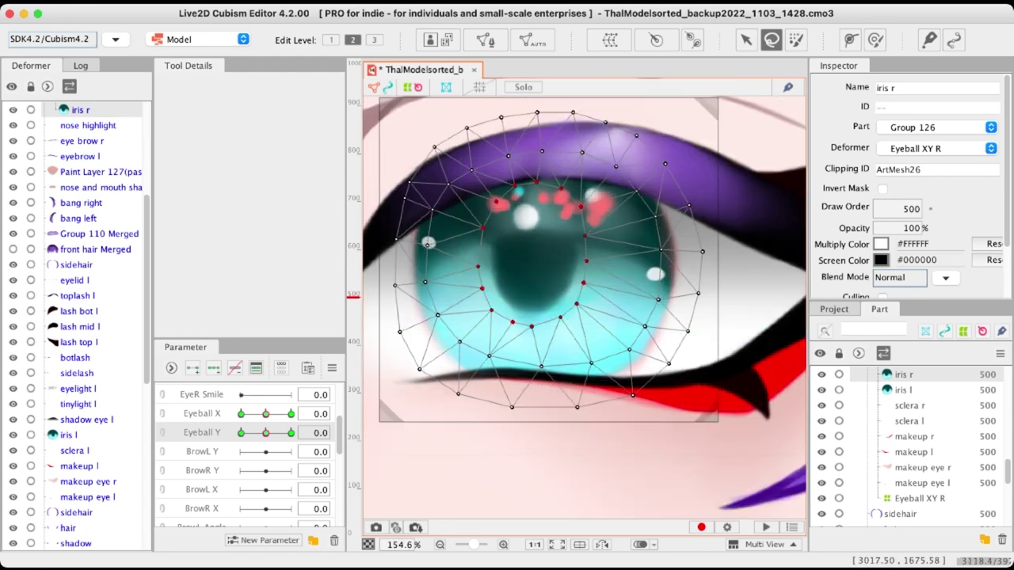
pyautogui.press('v')
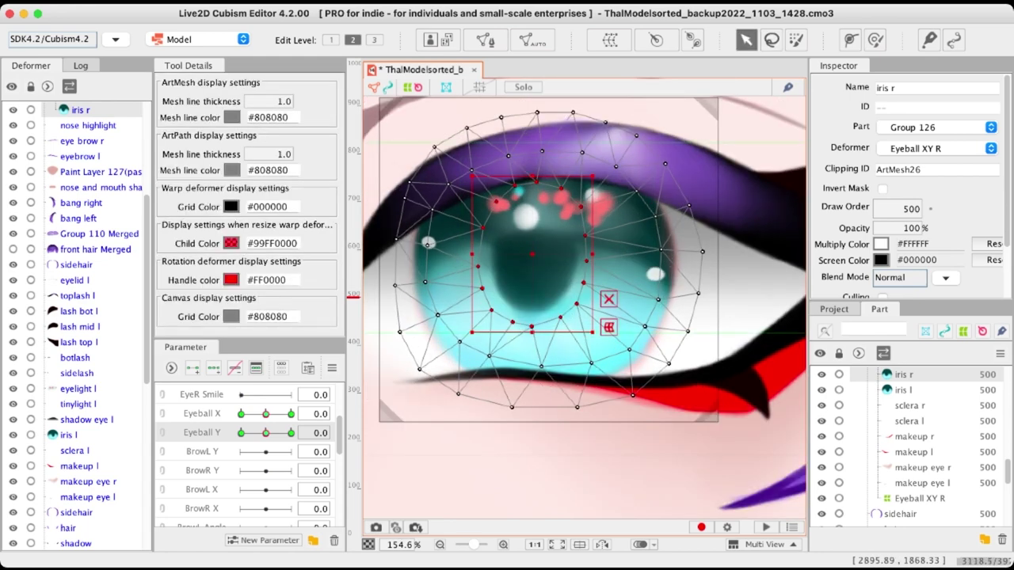
pyautogui.moveTo(532, 254); pyautogui.dragTo(533, 274)
pyautogui.press('Down')
pyautogui.press('Down')
pyautogui.press('Down')
pyautogui.press('Down')
pyautogui.press('Down')
pyautogui.press('Down')
pyautogui.press('Down')
pyautogui.press('Down')
pyautogui.press('Down')
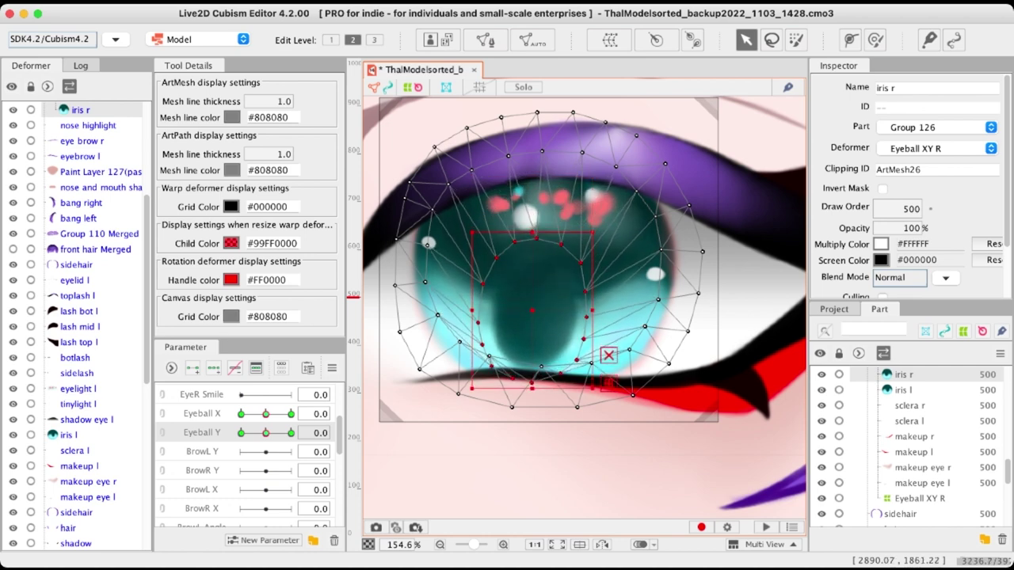
pyautogui.press('super+z')
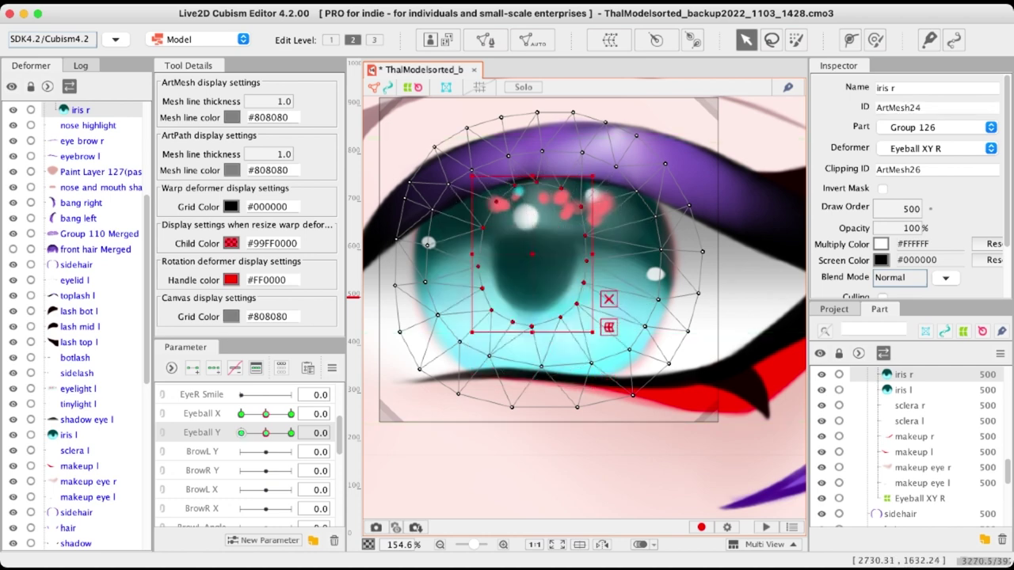
# At Eyeball Y -1.0, shift the pupil vertices up toward the eye's centre
pyautogui.click(240, 433)
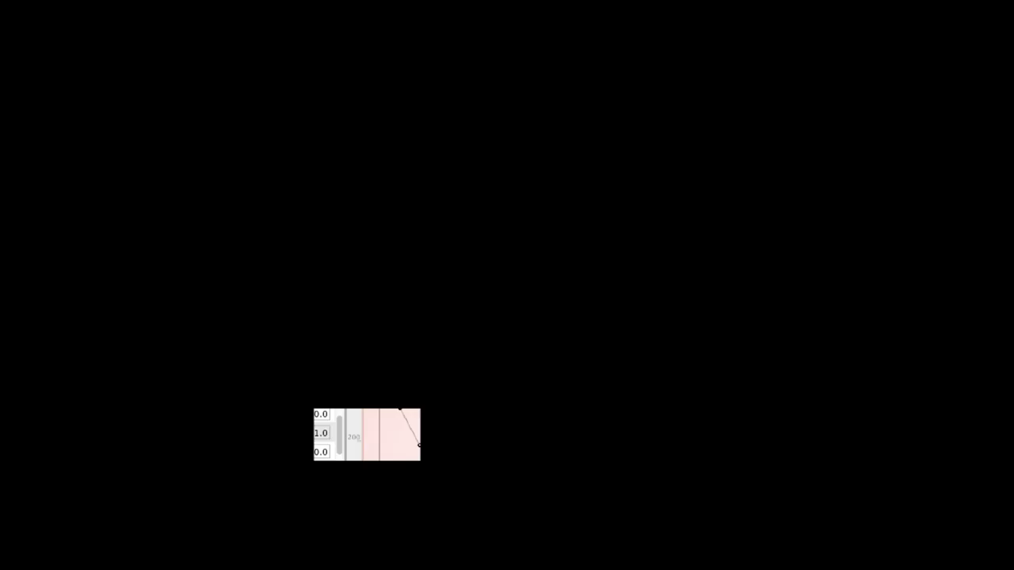
pyautogui.moveTo(532, 330); pyautogui.dragTo(535, 302)
pyautogui.press('super+z')
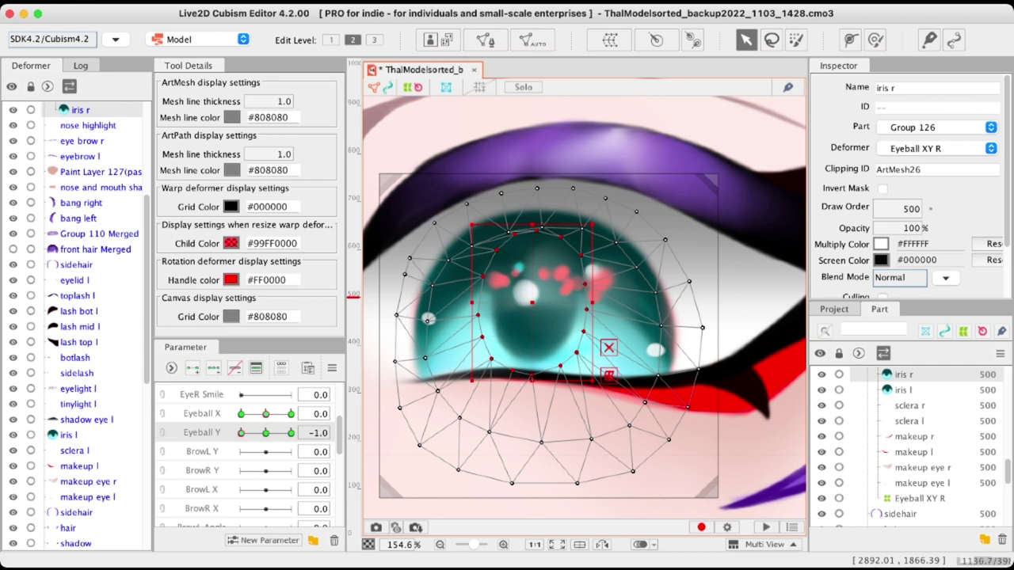
pyautogui.scroll(3, 551, 221)
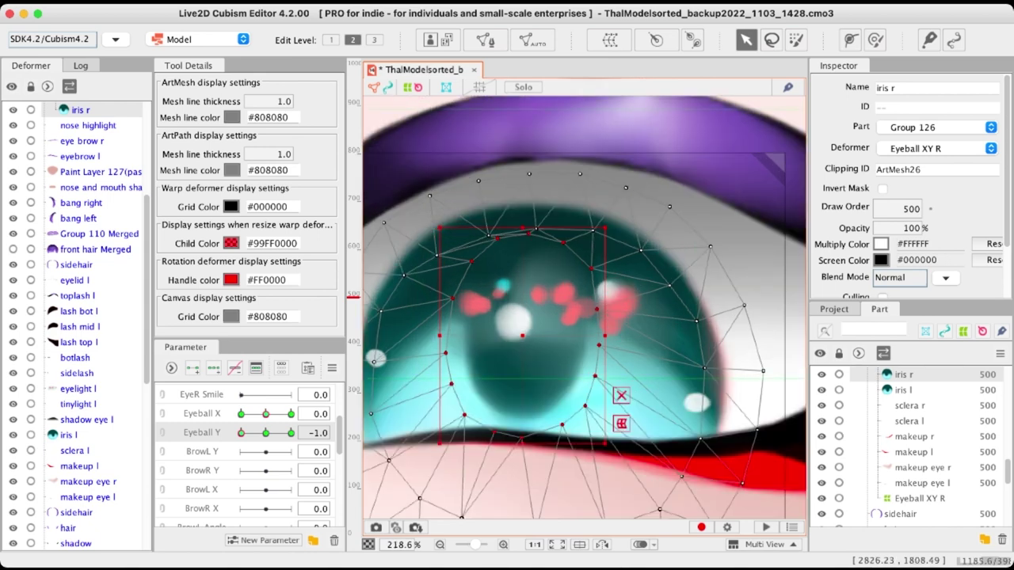
pyautogui.scroll(-2, 511, 257)
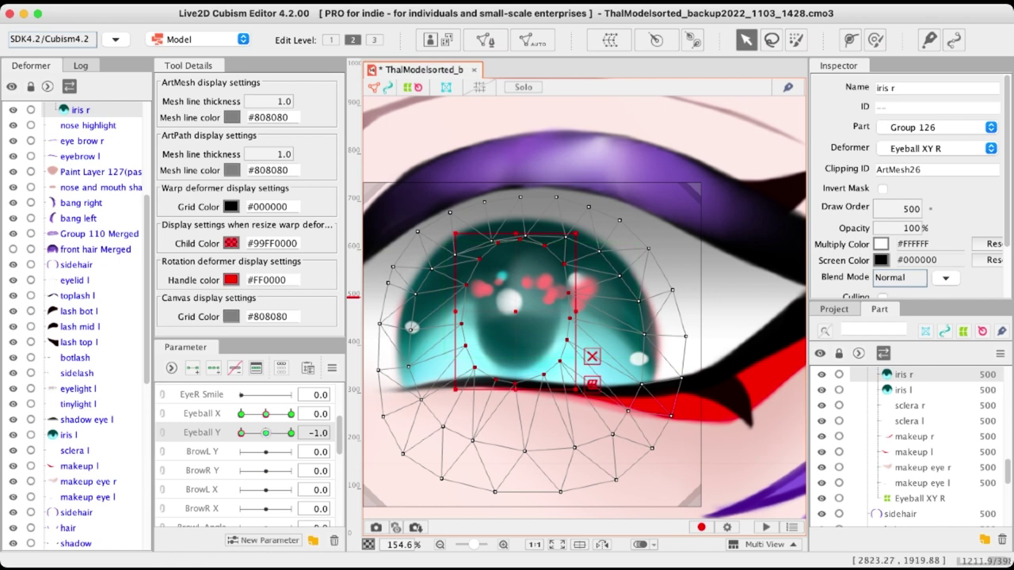
# At Eyeball Y 1.0, shift the pupil vertices down toward the eye's centre, nearer the iris's lower edge
pyautogui.click(291, 433)
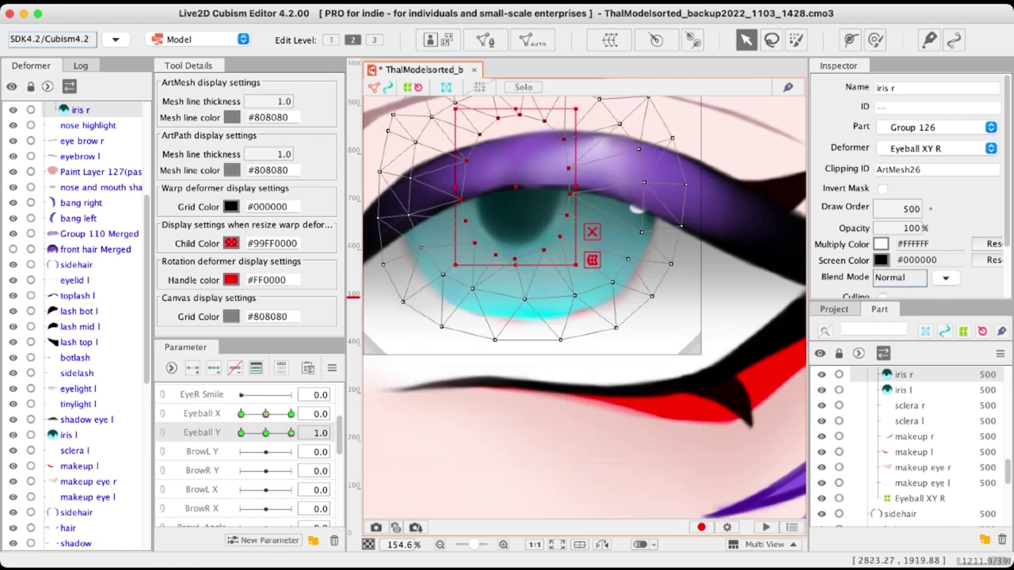
pyautogui.scroll(3, 513, 245)
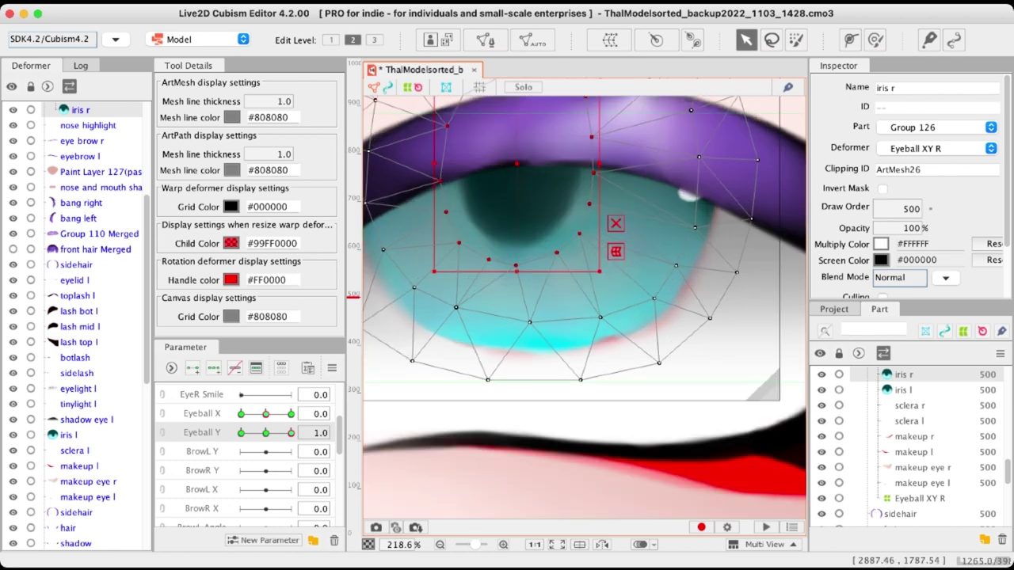
pyautogui.moveTo(515, 177); pyautogui.dragTo(517, 213)
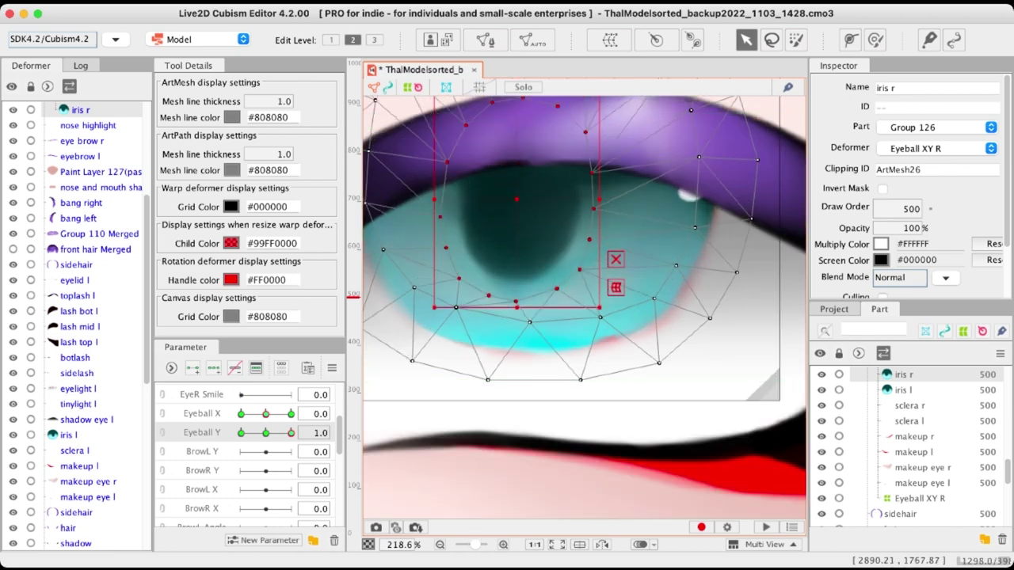
pyautogui.moveTo(517, 281); pyautogui.dragTo(520, 326)
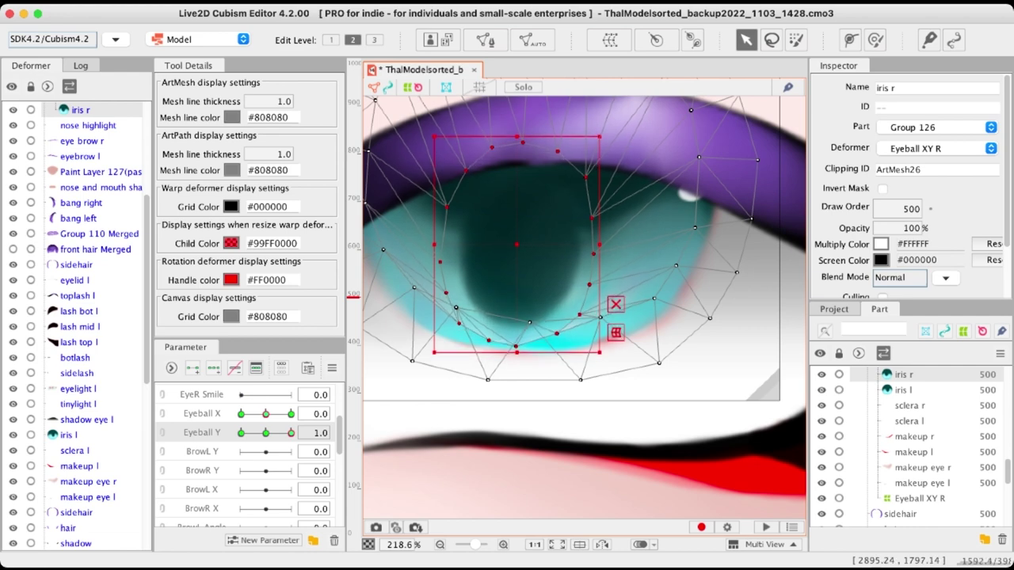
pyautogui.scroll(-5, 471, 198)
pyautogui.scroll(3, 472, 198)
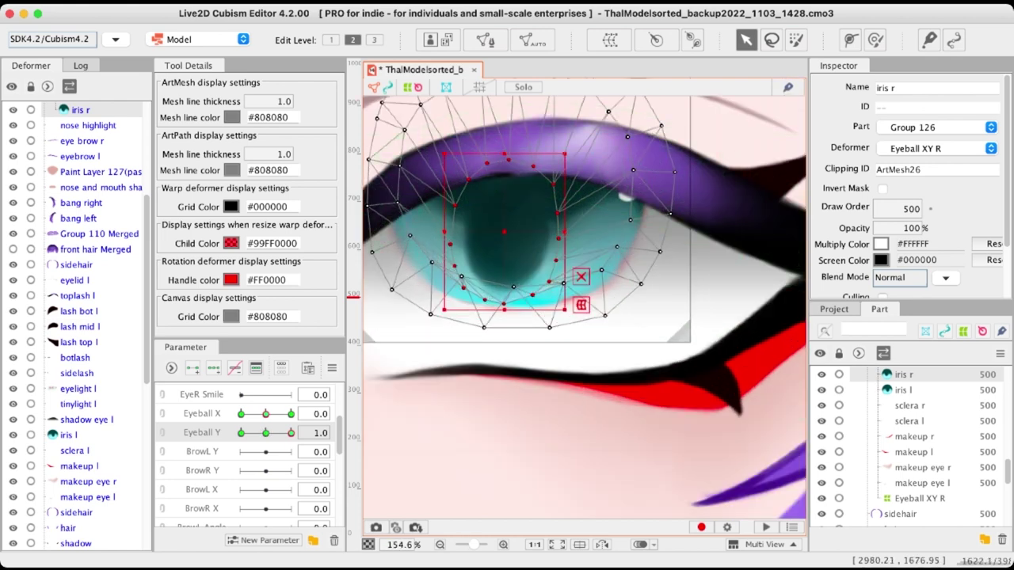
# Examine the pupil's placement within the iris at Eyeball Y 1.0 with the iris mesh deselected
pyautogui.click(757, 172)
pyautogui.click(722, 116)
pyautogui.scroll(-2, 712, 163)
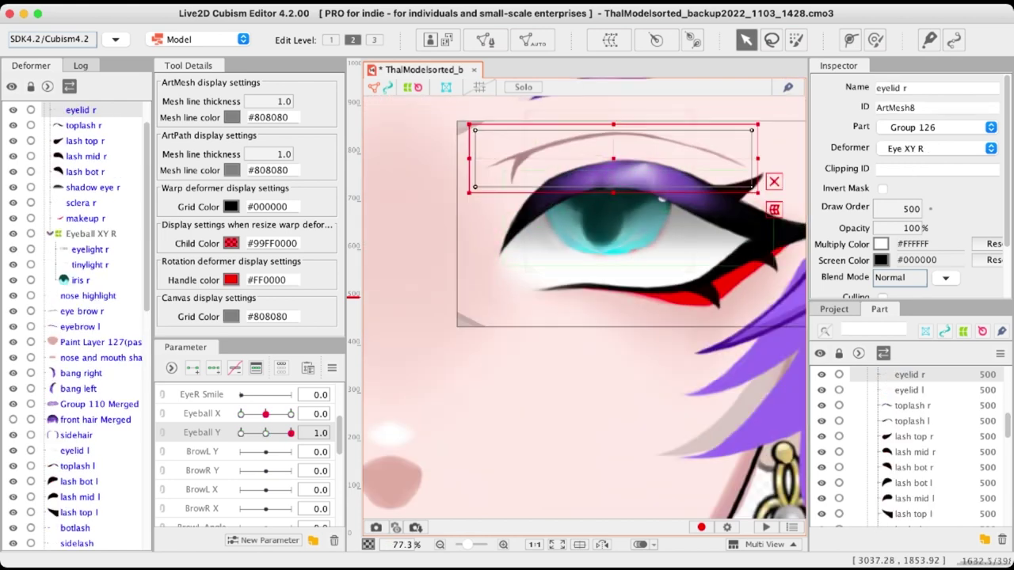
pyautogui.click(743, 285)
pyautogui.click(626, 229)
pyautogui.scroll(3, 626, 228)
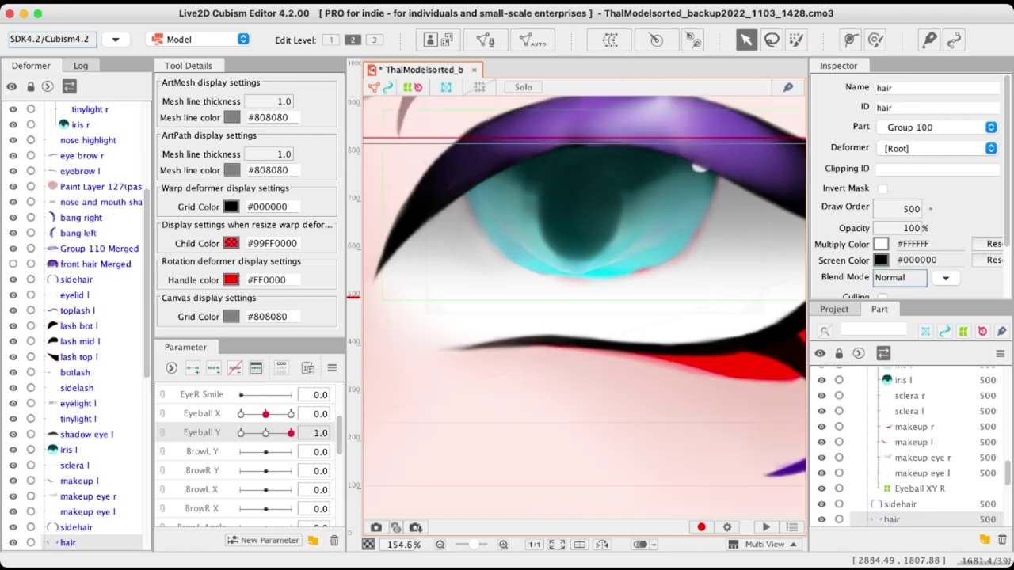
pyautogui.click(634, 130)
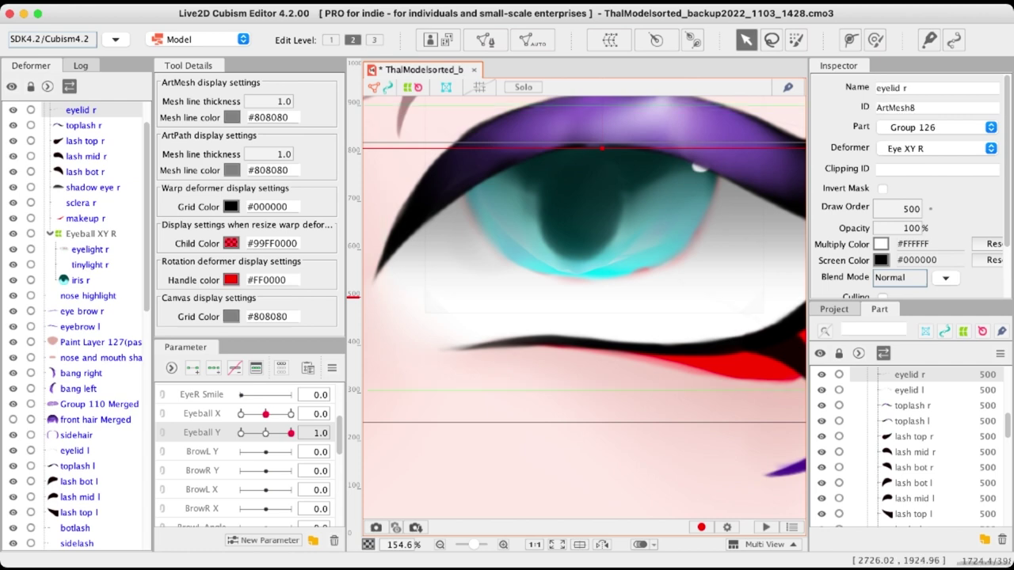
# Reselect the pupil vertices of iris r and move them back up slightly at Eyeball Y 1.0
pyautogui.click(626, 227)
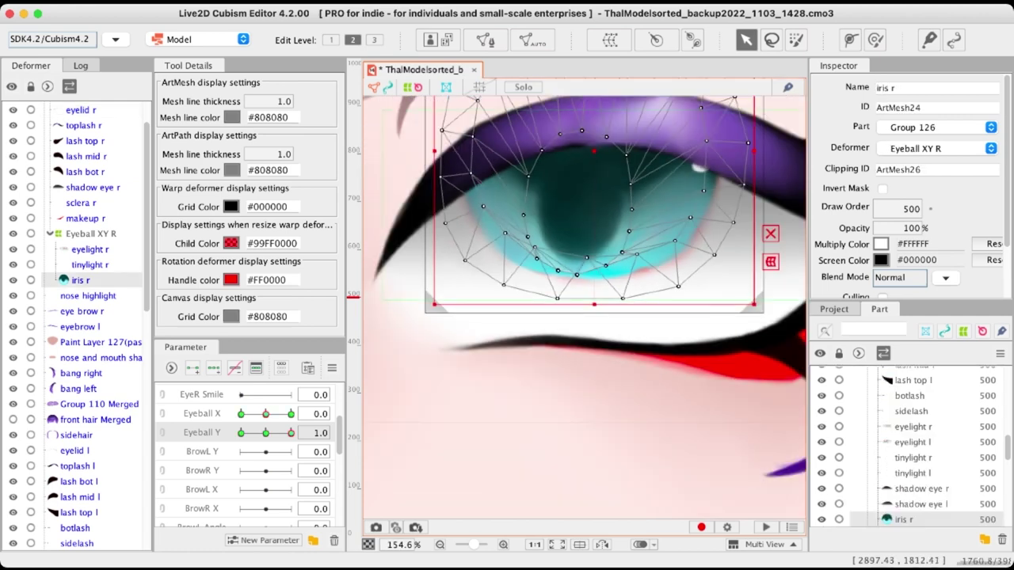
pyautogui.doubleClick(629, 226)
pyautogui.moveTo(615, 208); pyautogui.dragTo(615, 190)
pyautogui.scroll(2, 585, 212)
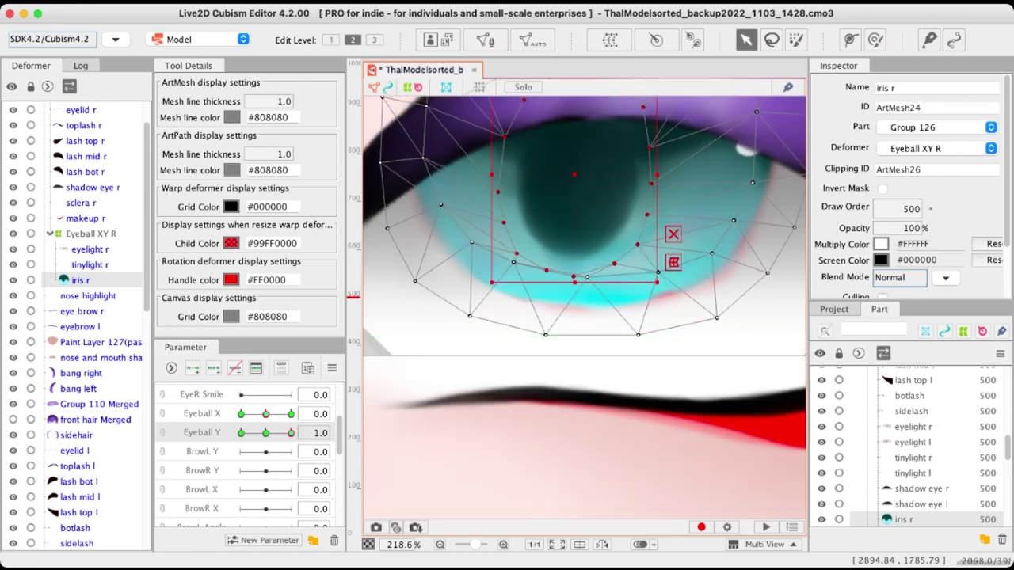
# Fine-tune the pupil's height at Eyeball Y 1.0 with small upward and downward nudges, and clear the selection
pyautogui.press('Up')
pyautogui.press('Up')
pyautogui.press('Up')
pyautogui.press('Up')
pyautogui.press('Up')
pyautogui.press('Up')
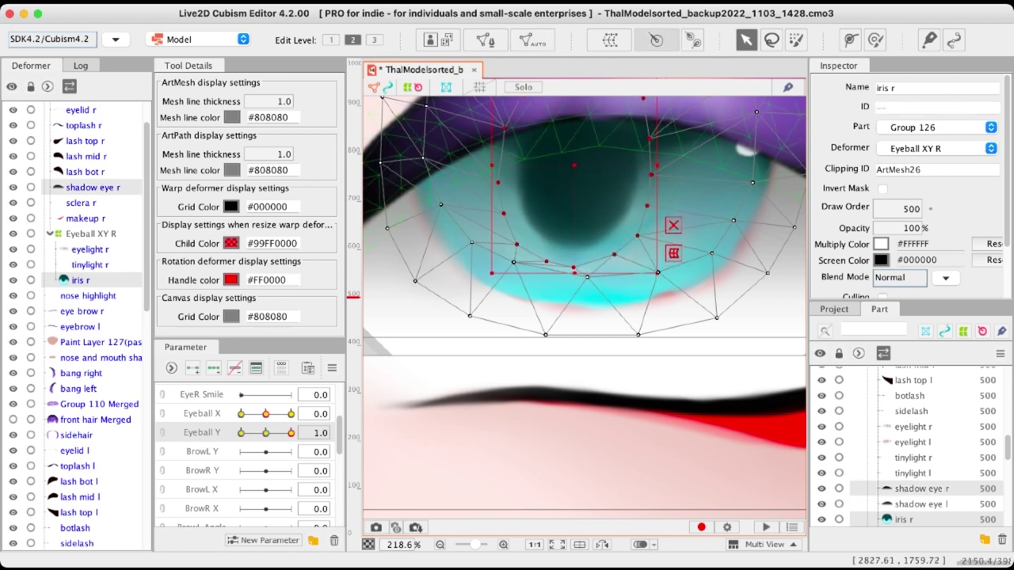
pyautogui.press('Down')
pyautogui.press('Down')
pyautogui.press('Down')
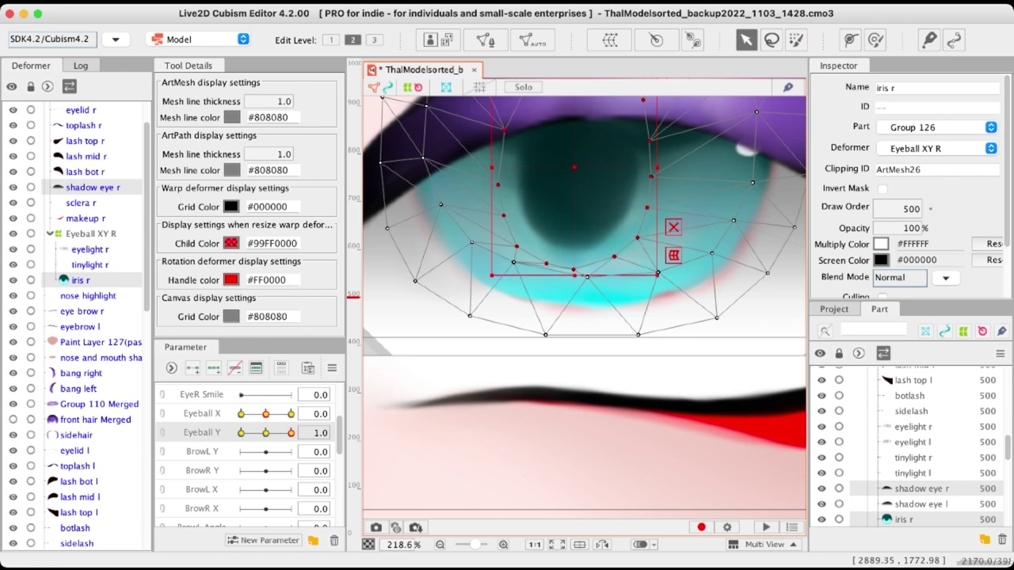
pyautogui.scroll(-6, 585, 308)
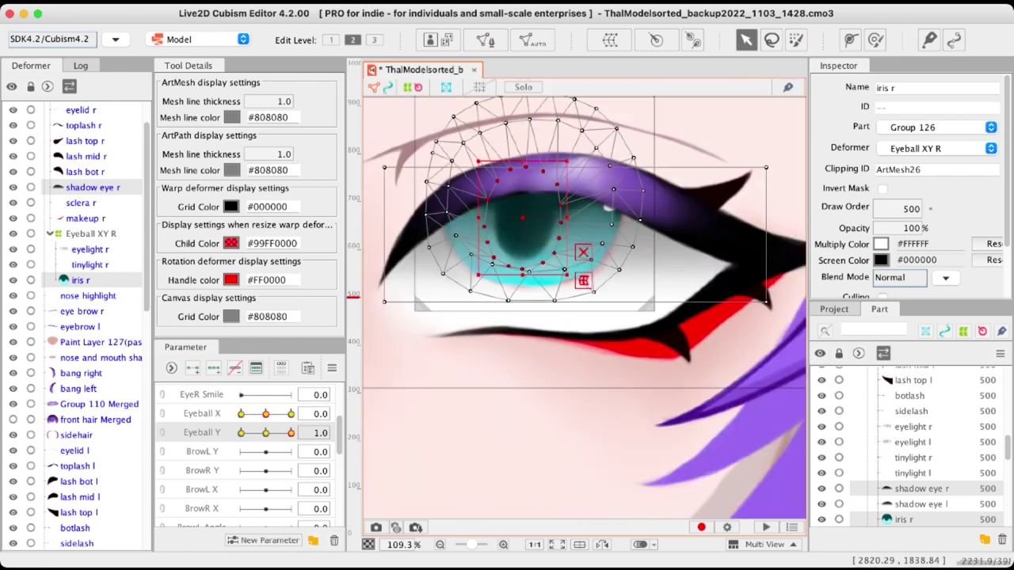
pyautogui.click(718, 416)
pyautogui.scroll(5, 594, 252)
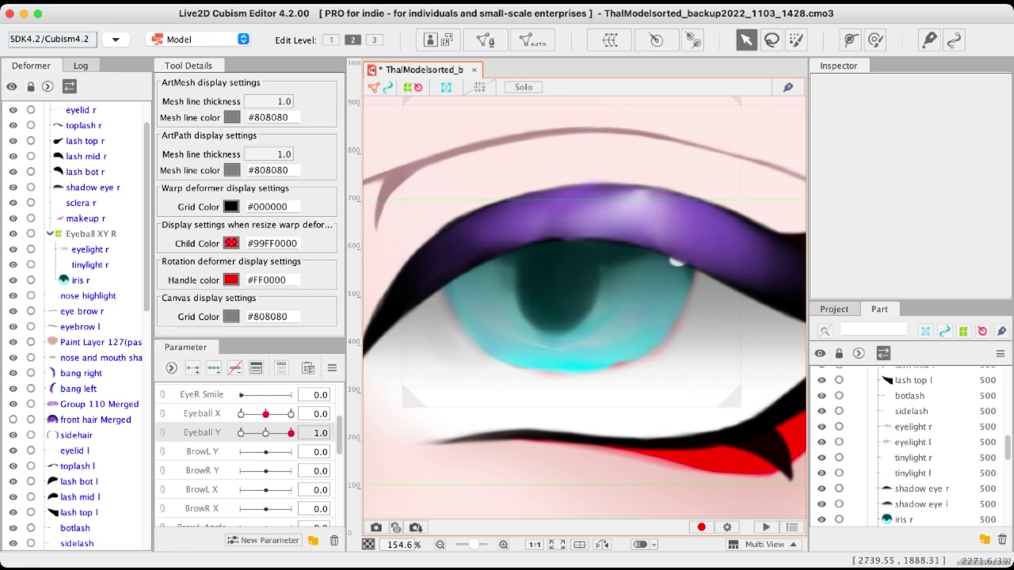
# Link Eyeball X and Eyeball Y into one combined parameter grid, and preview the iris at X -1.0, Y 1.0
pyautogui.moveTo(291, 433); pyautogui.dragTo(242, 414)
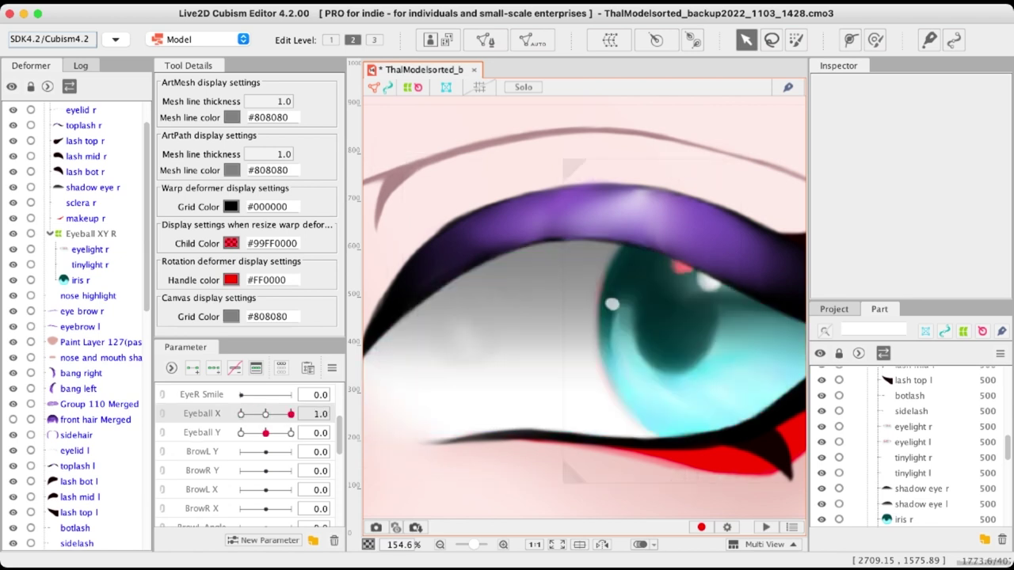
pyautogui.click(265, 414)
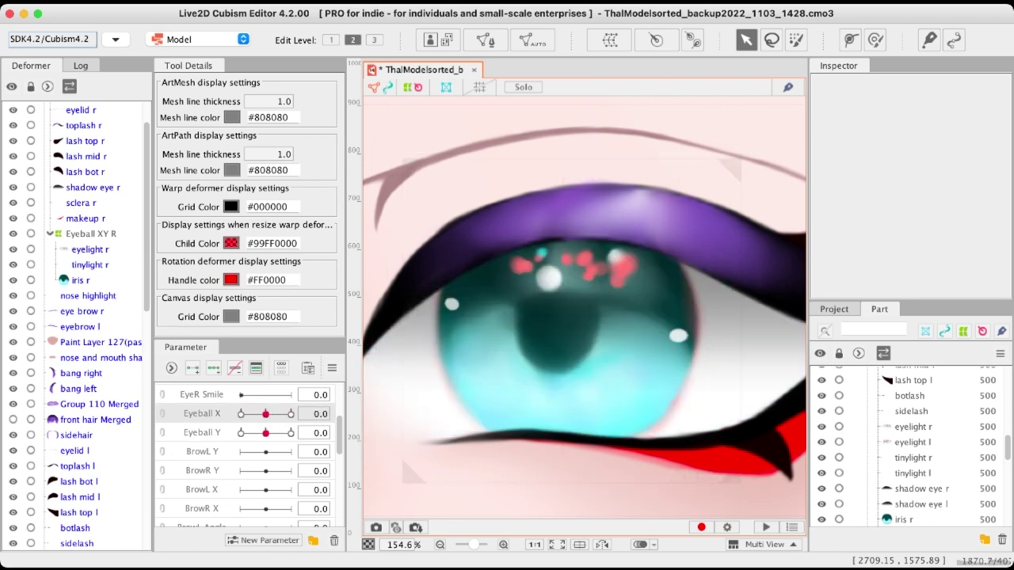
pyautogui.click(163, 414)
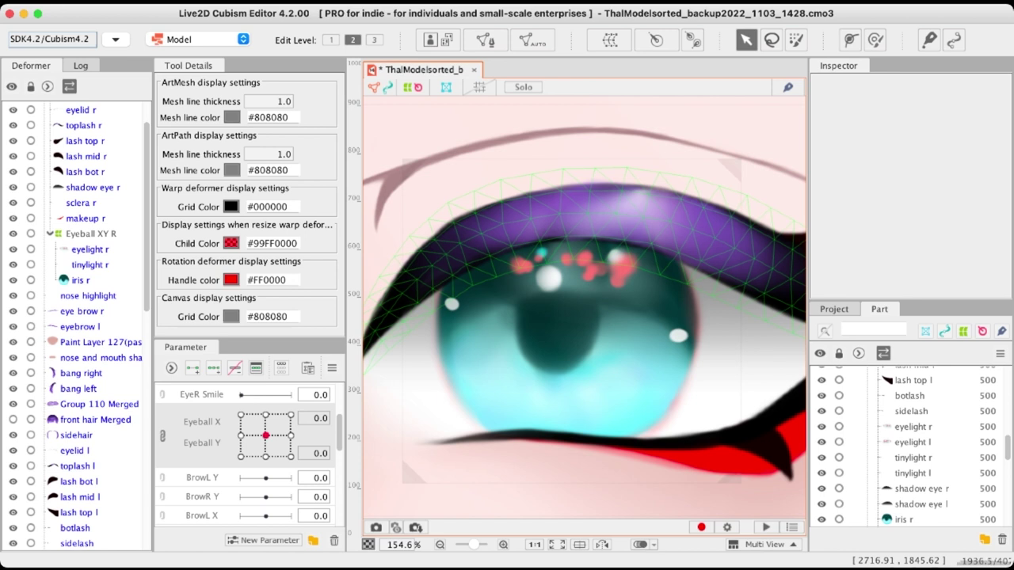
pyautogui.click(241, 415)
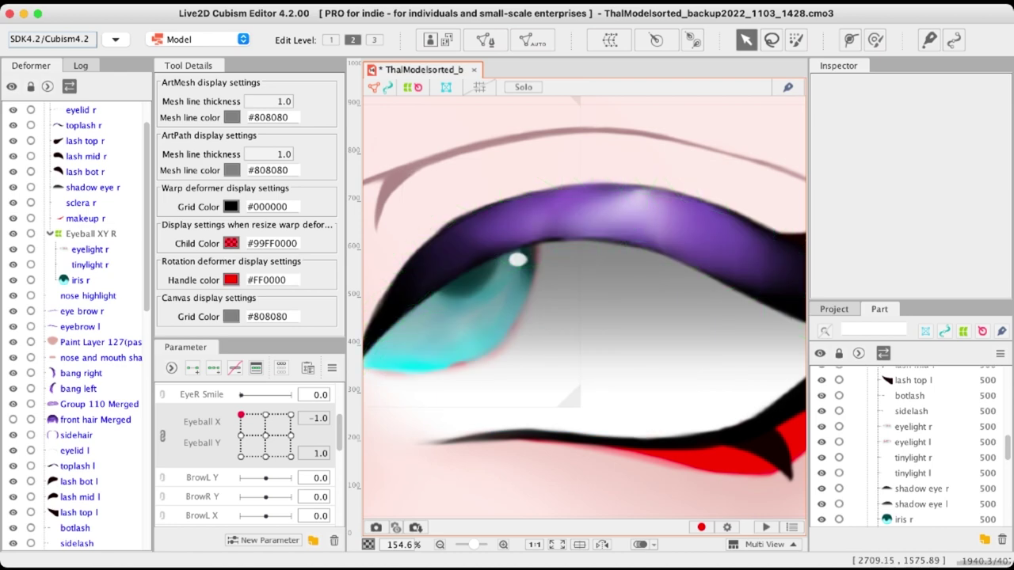
pyautogui.click(266, 436)
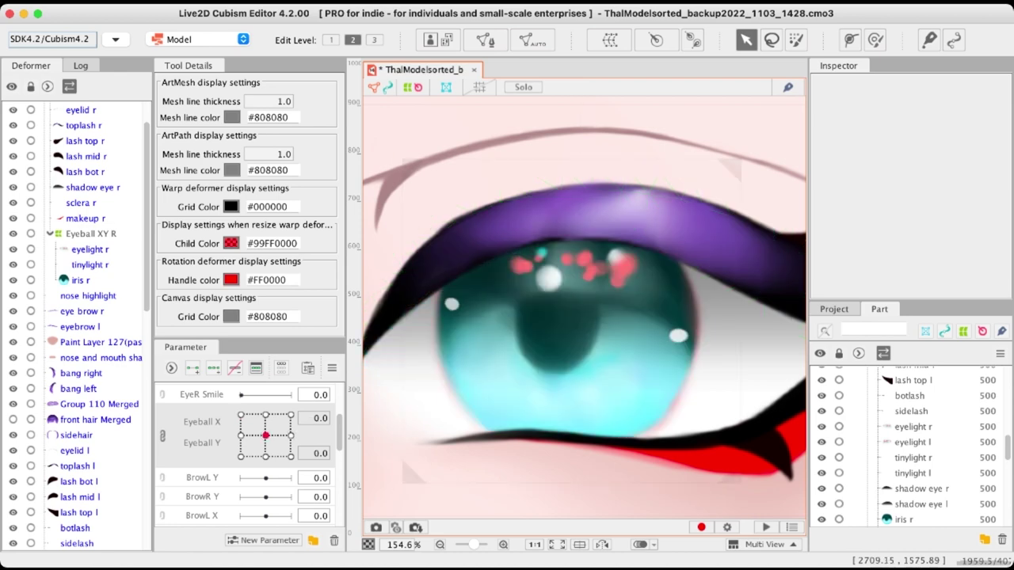
# Check the keys of iris r and the Eyeball XY R deformer, and preview the diagonal gaze around X -0.7, Y -0.4
pyautogui.press('super+t')
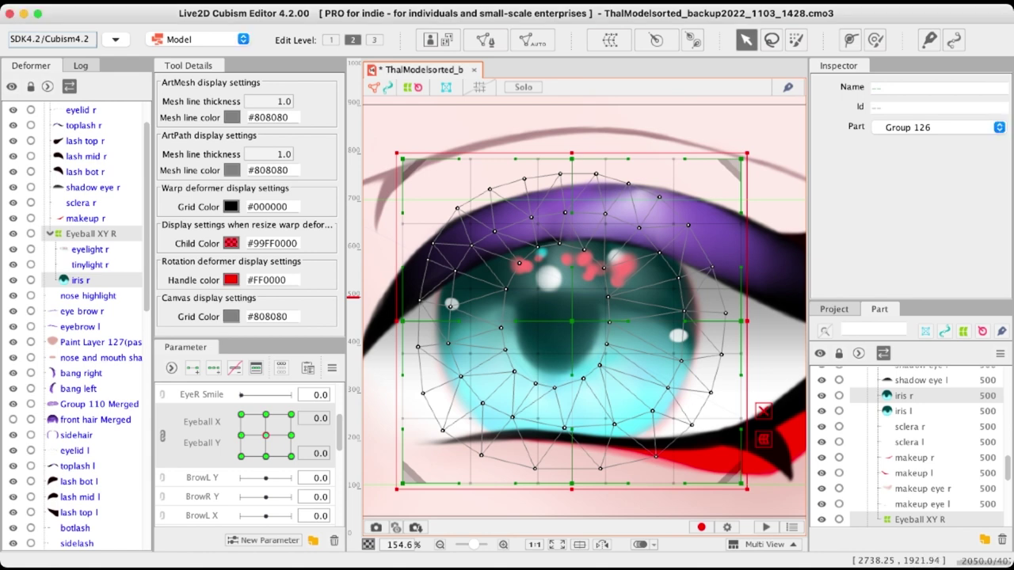
pyautogui.scroll(-3, 519, 302)
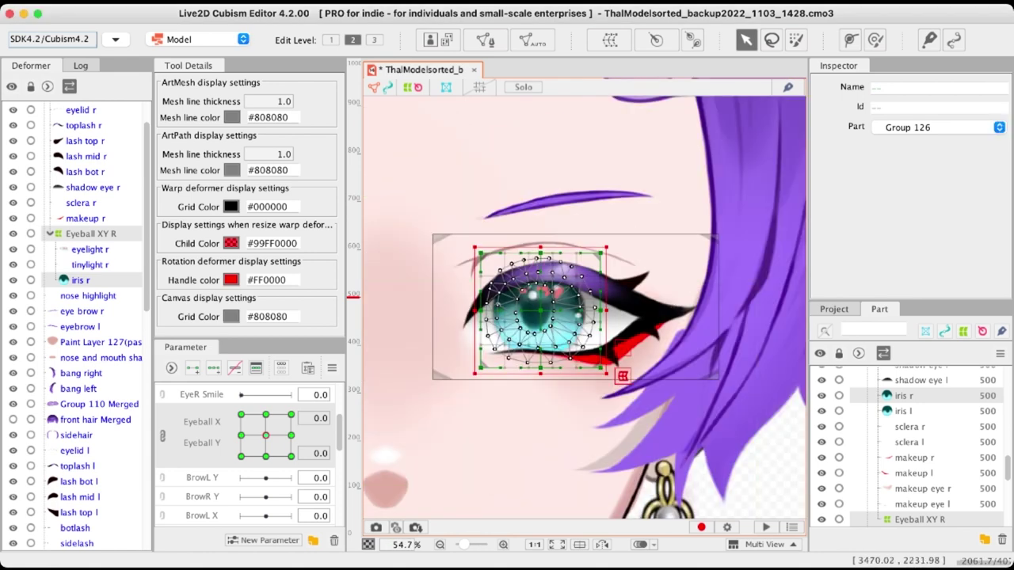
pyautogui.click(558, 400)
pyautogui.scroll(1, 543, 341)
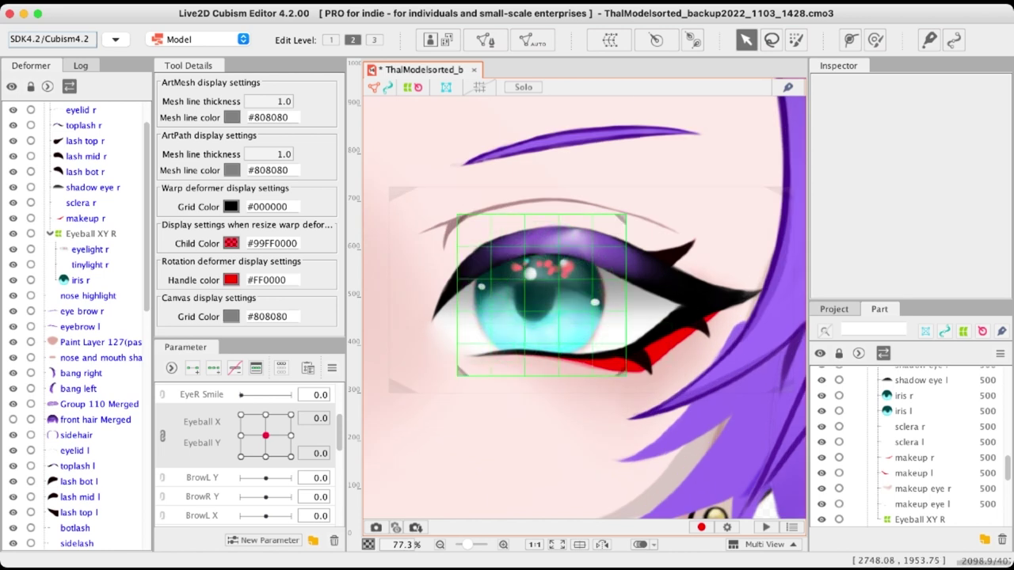
pyautogui.moveTo(265, 436)
pyautogui.mouseDown()
pyautogui.moveTo(243, 435)
pyautogui.moveTo(265, 415)
pyautogui.moveTo(262, 448)
pyautogui.moveTo(241, 435)
pyautogui.moveTo(292, 437)
pyautogui.moveTo(249, 445)
pyautogui.mouseUp()
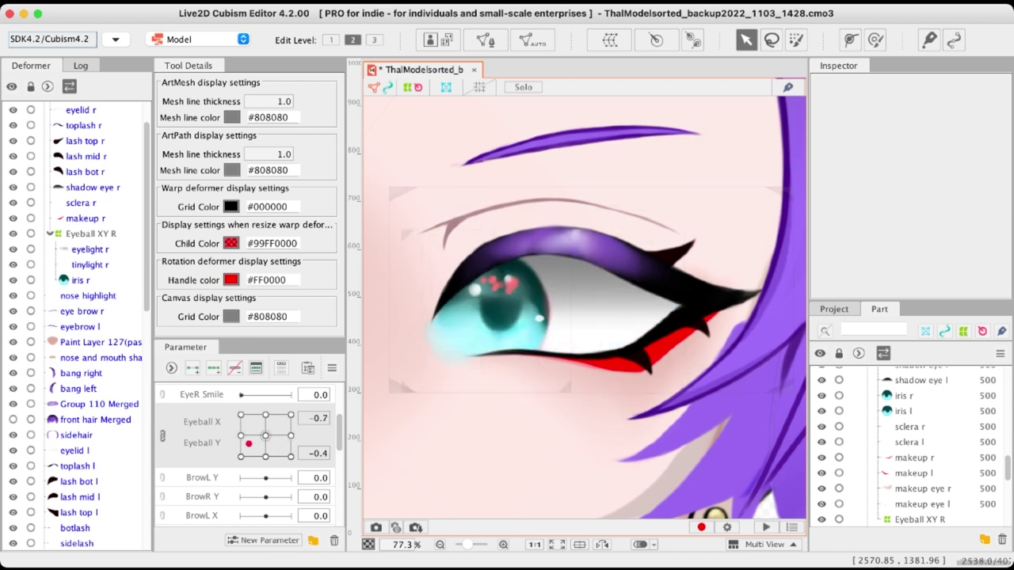
pyautogui.click(266, 436)
pyautogui.scroll(2, 504, 277)
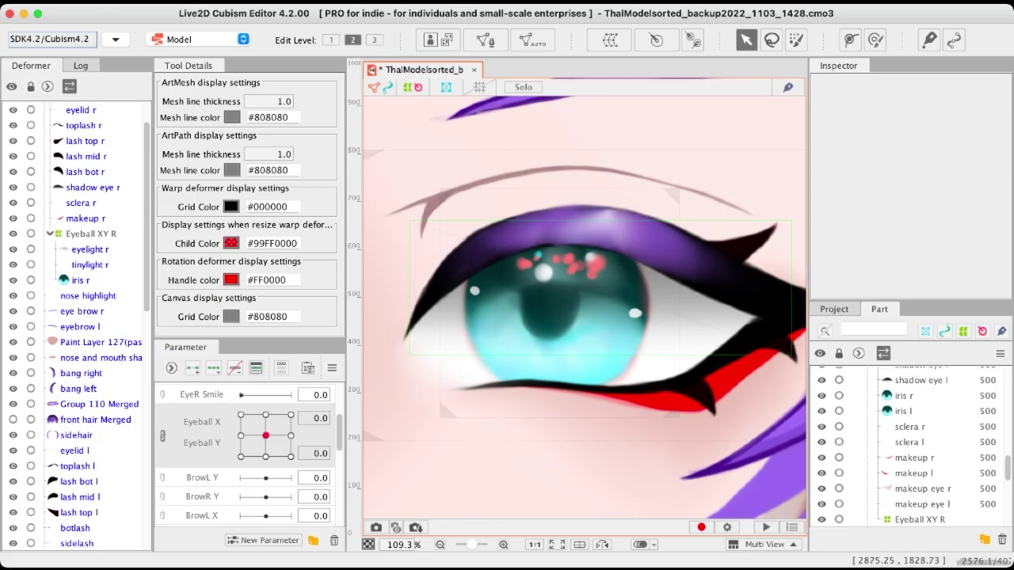